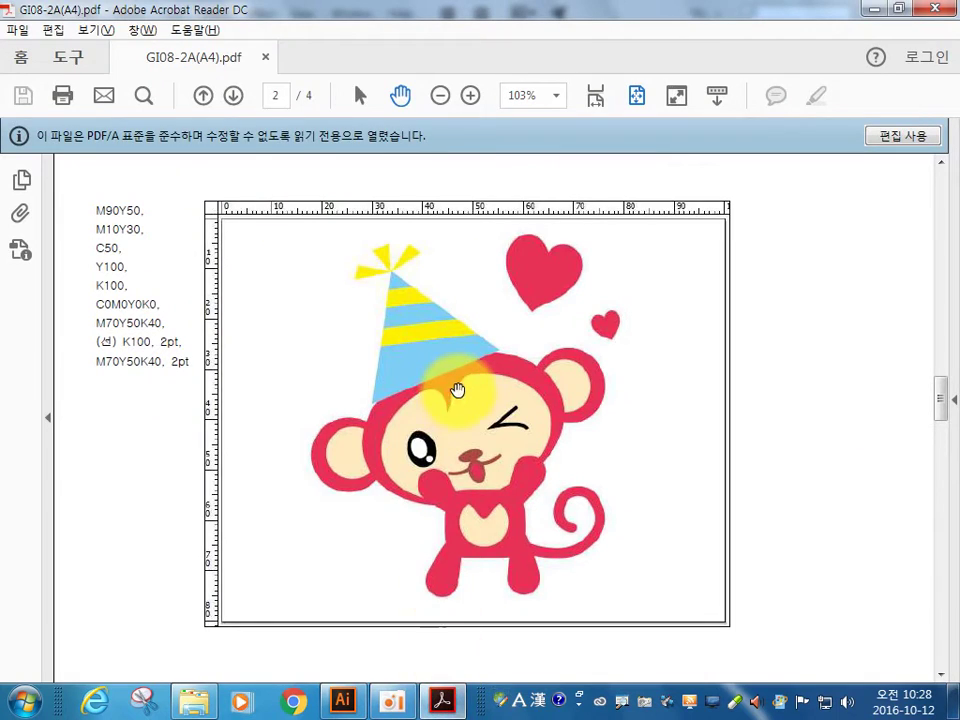
# Step: Examine page 3 of the exam PDF for problem 2's document size, working conditions and the output artwork with its callouts
pyautogui.click(233, 95)
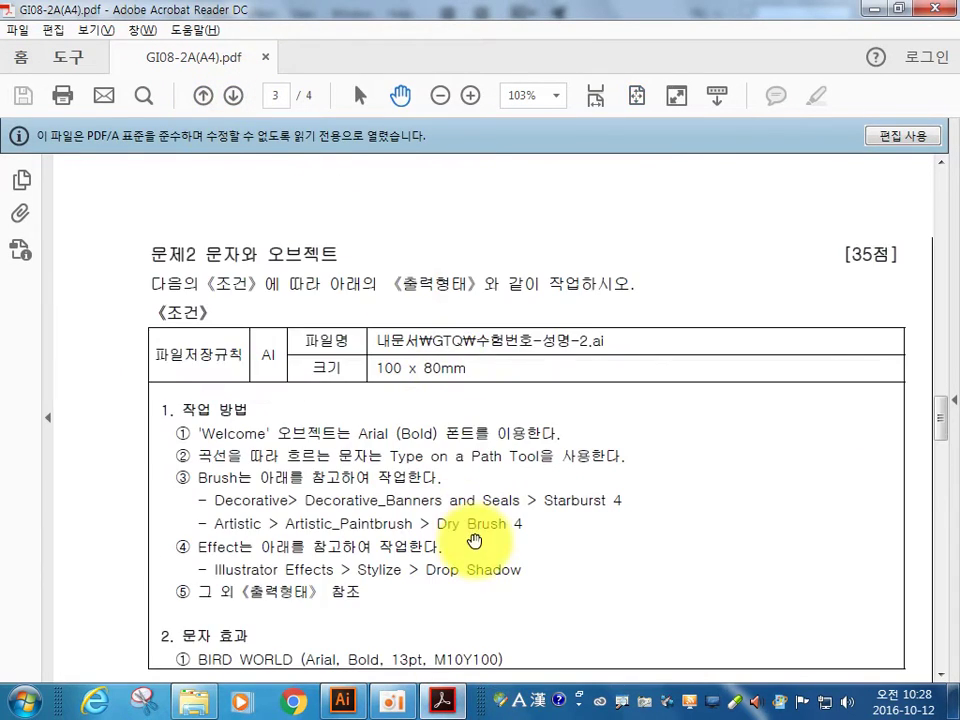
pyautogui.scroll(-3, 477, 534)
pyautogui.scroll(-2, 479, 531)
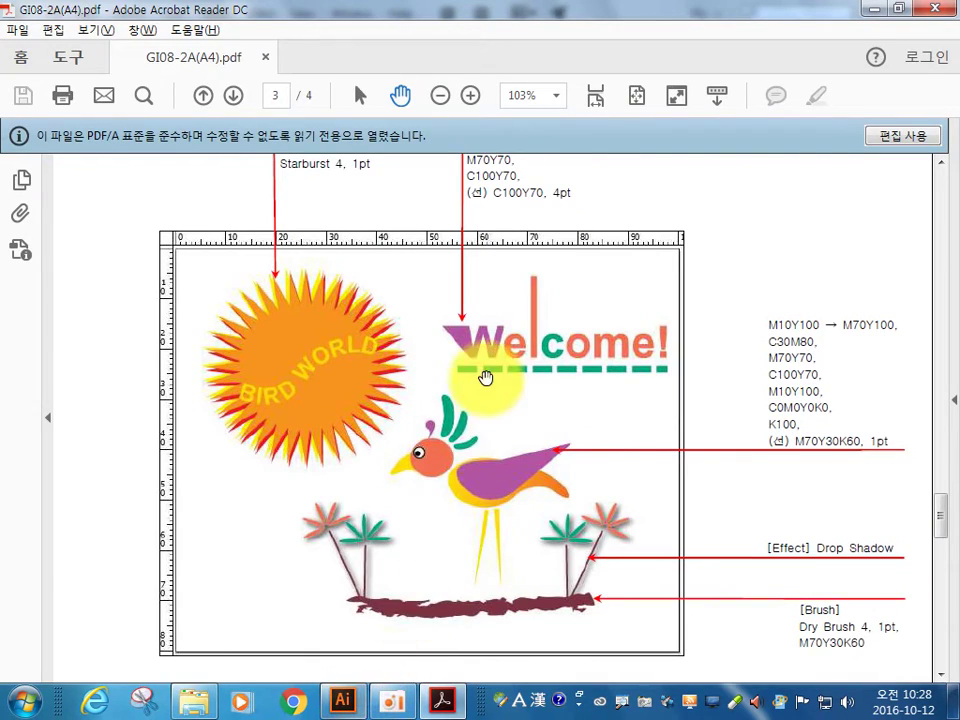
pyautogui.scroll(2, 452, 371)
pyautogui.moveTo(453, 371); pyautogui.dragTo(439, 641)
pyautogui.scroll(2, 388, 315)
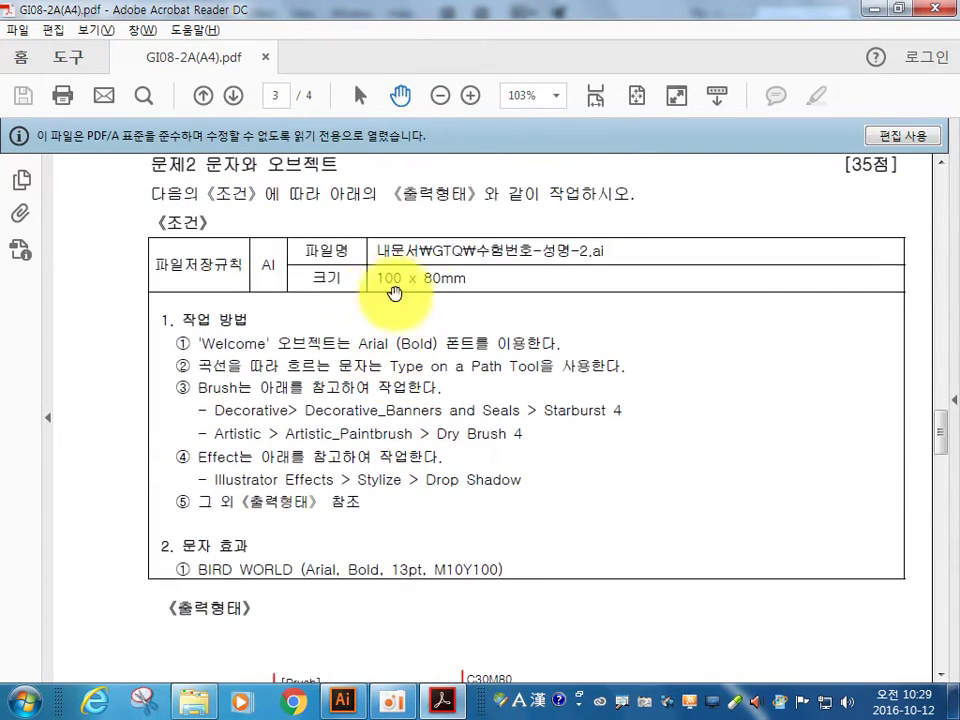
pyautogui.scroll(-2, 522, 427)
pyautogui.scroll(-3, 522, 427)
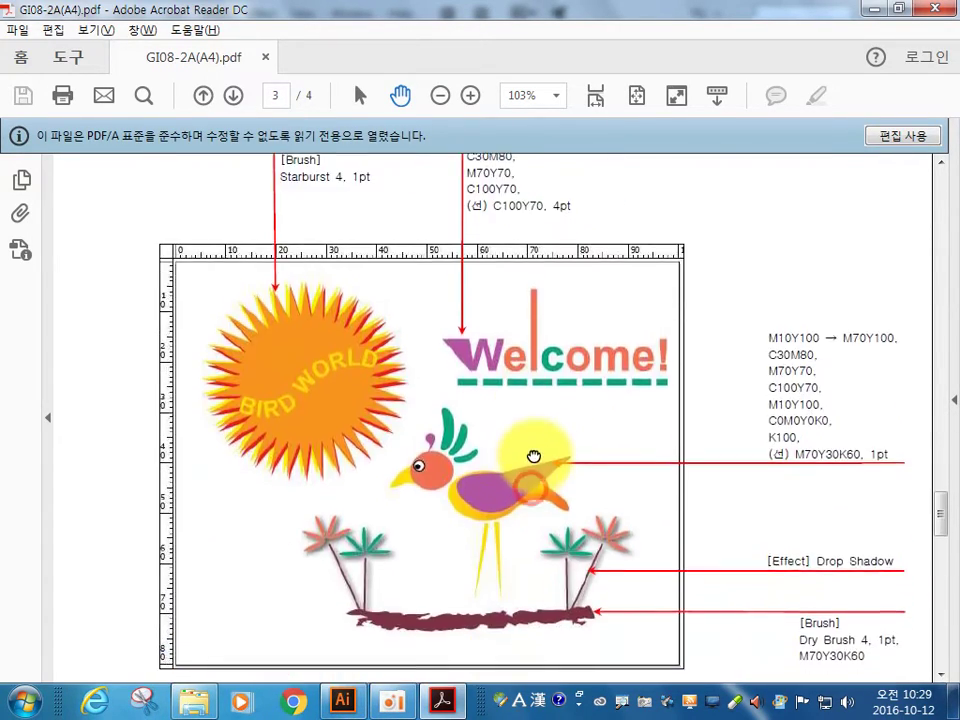
# Step: Switch to Illustrator, create a new 100 x 80 mm CMYK document and close the floating Pathfinder panel
pyautogui.click(344, 700)
pyautogui.click(54, 14)
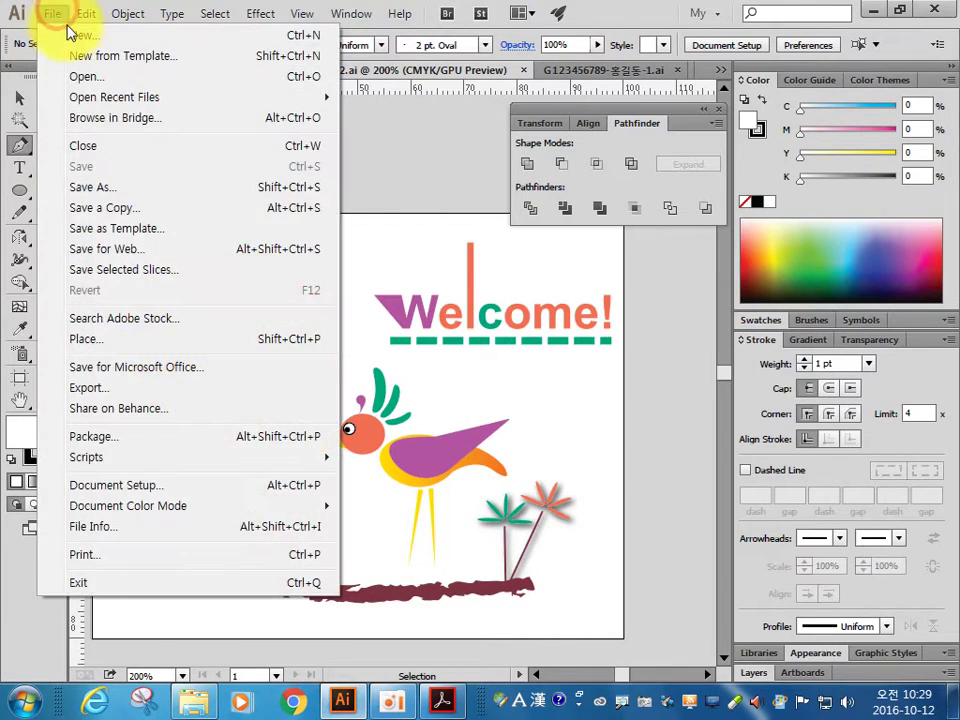
pyautogui.click(75, 35)
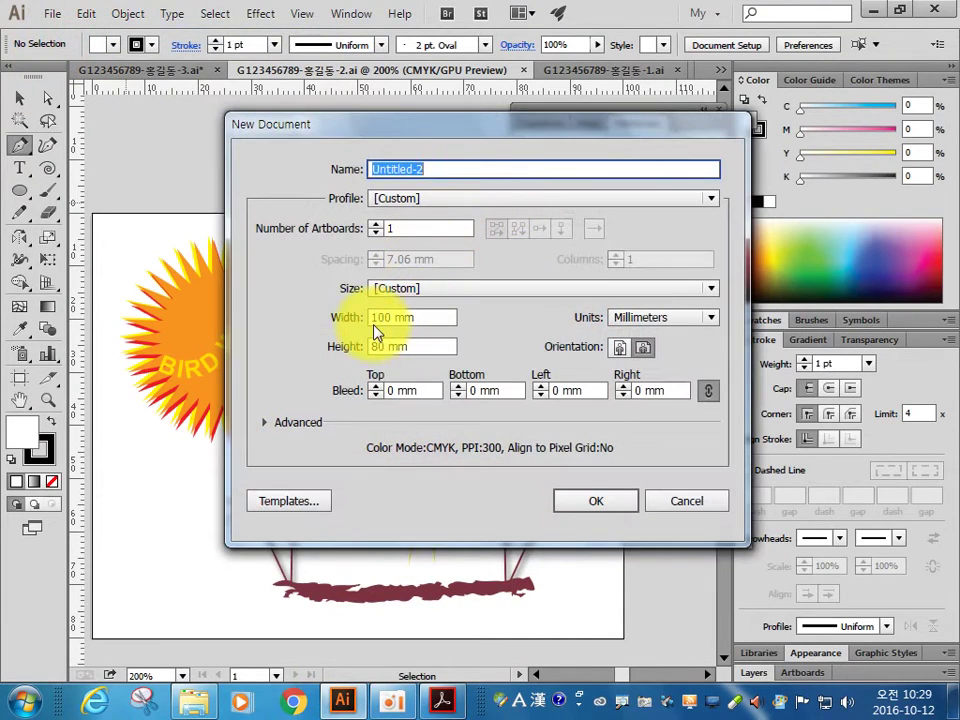
pyautogui.click(597, 501)
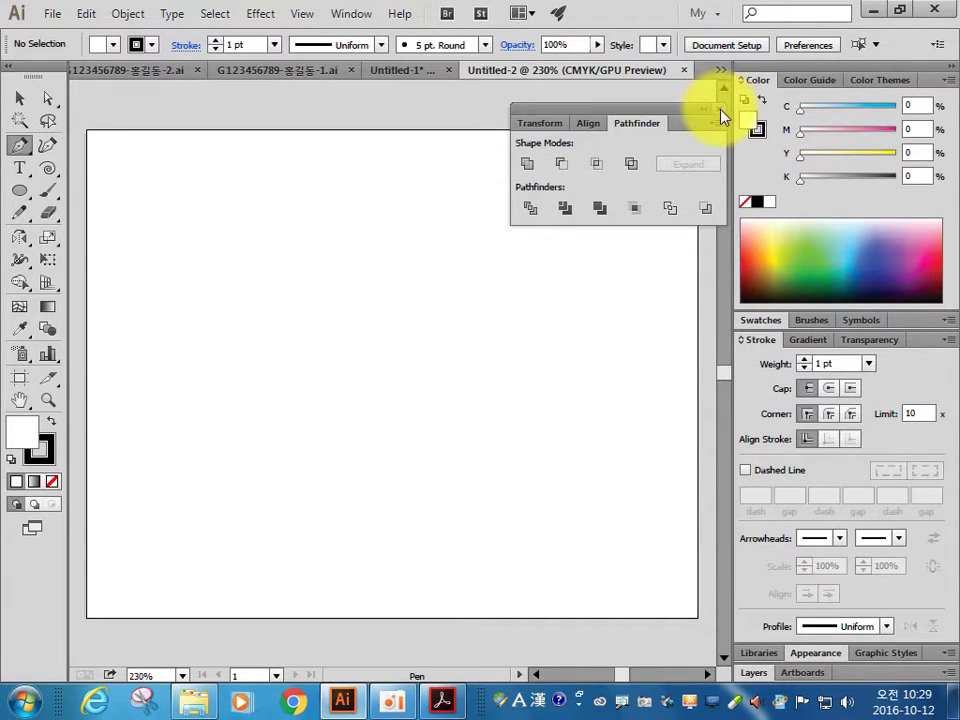
pyautogui.click(720, 111)
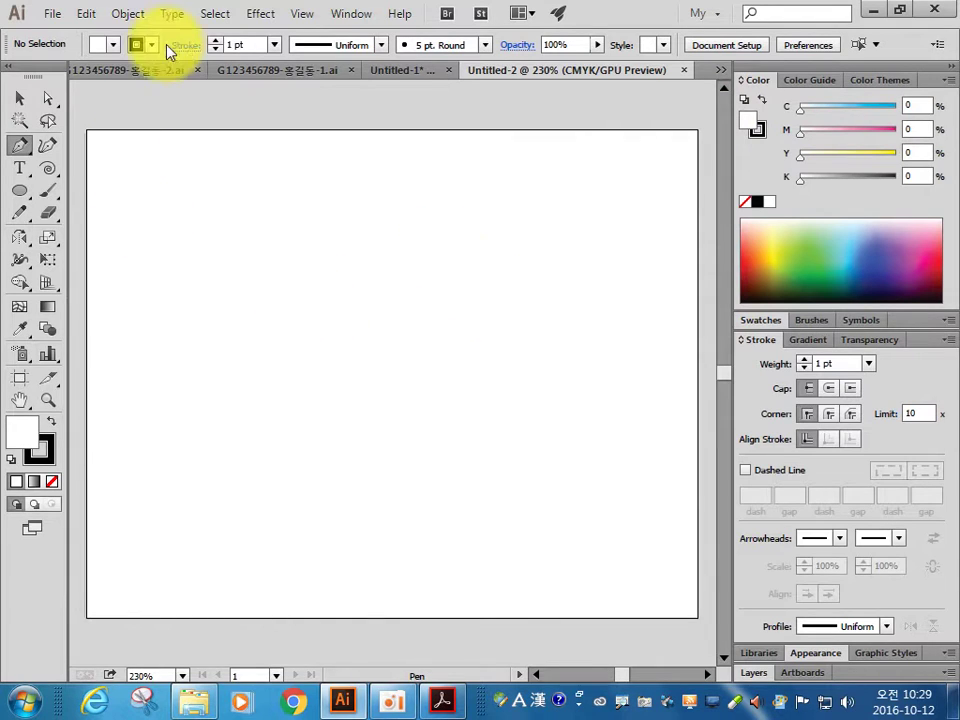
# Step: Show the document grid and accept the Guides & Grid preferences with a gridline every 20 mm
pyautogui.click(301, 13)
pyautogui.click(399, 667)
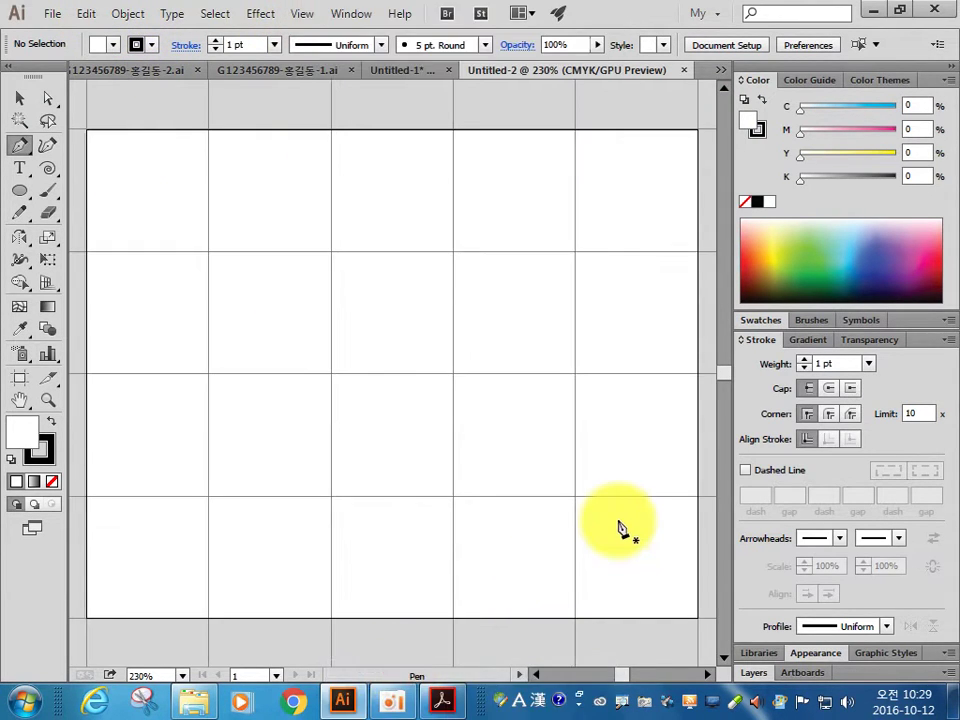
pyautogui.click(87, 14)
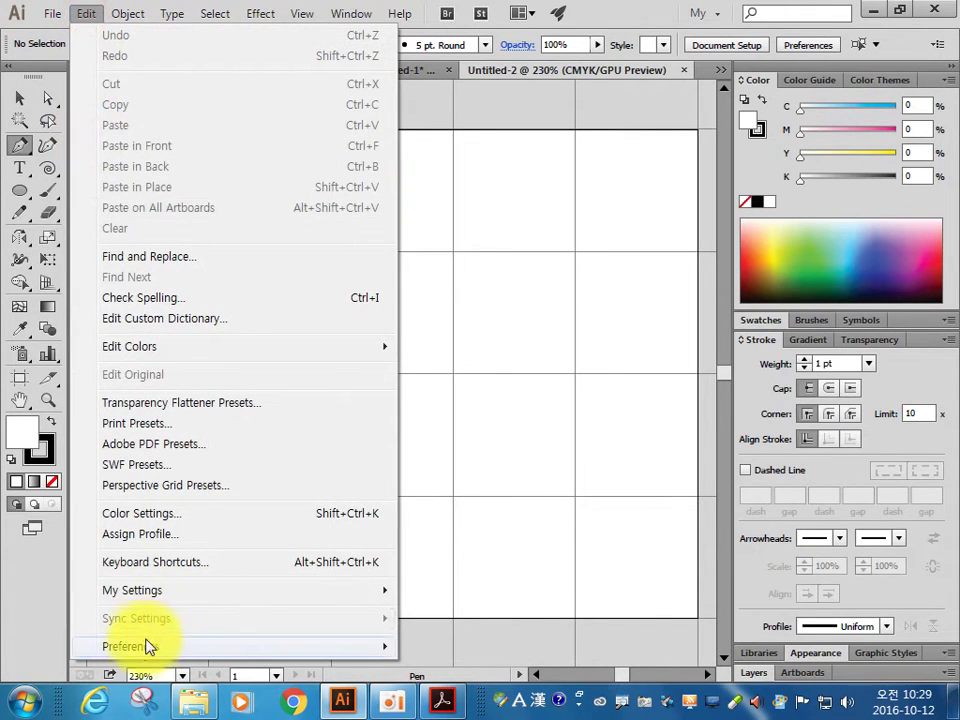
pyautogui.moveTo(150, 643)
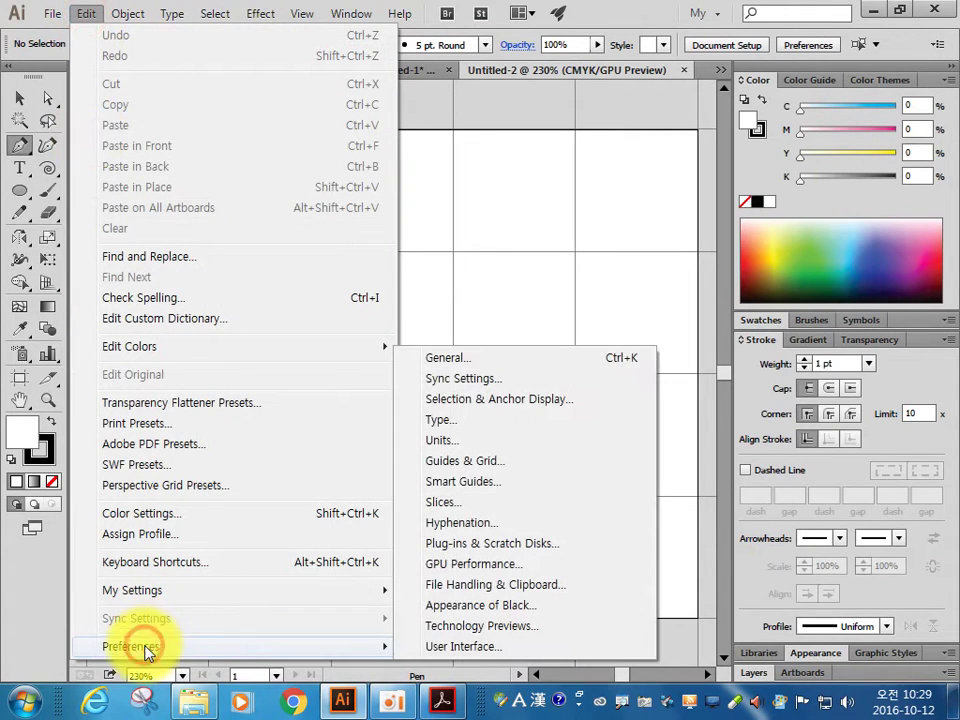
pyautogui.click(468, 461)
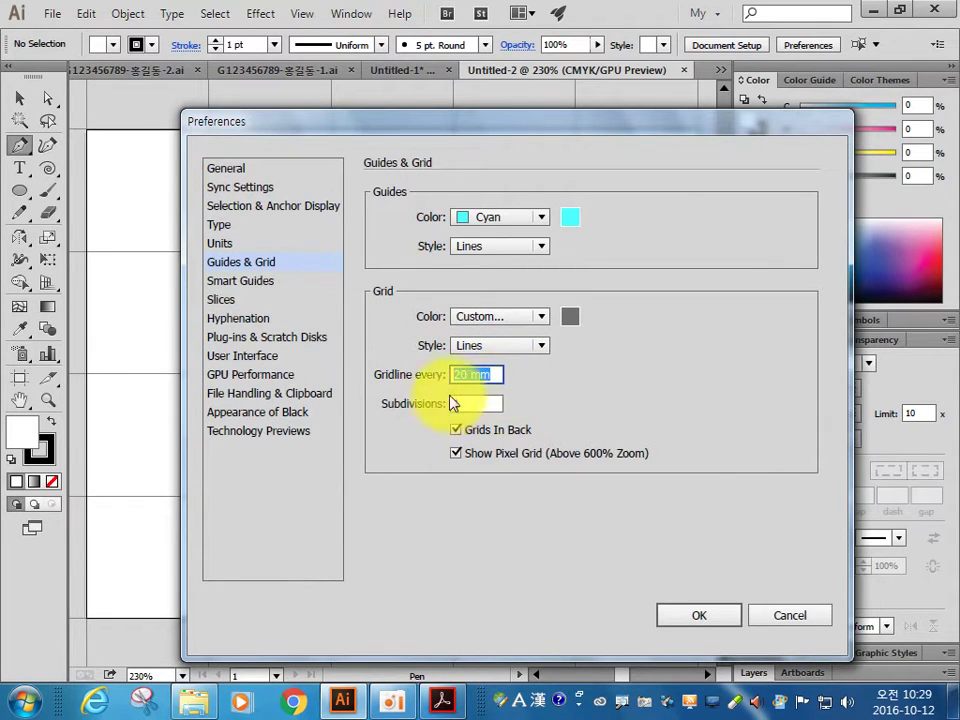
pyautogui.click(716, 612)
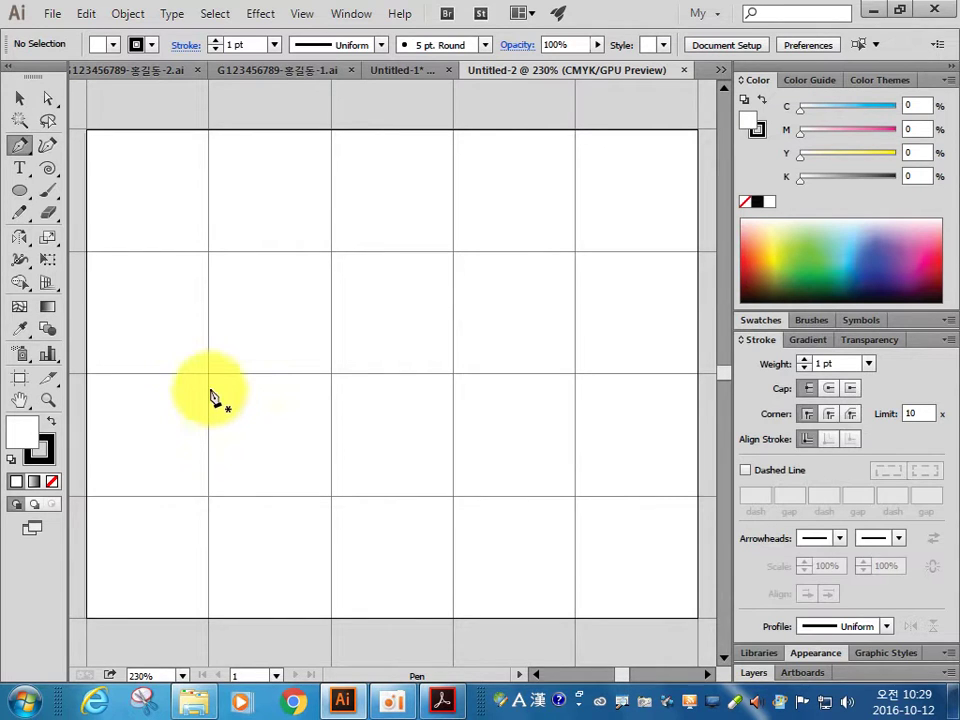
# Step: Switch to the exam PDF and check which brush library, brush and stroke weight the sun shape requires
pyautogui.click(440, 701)
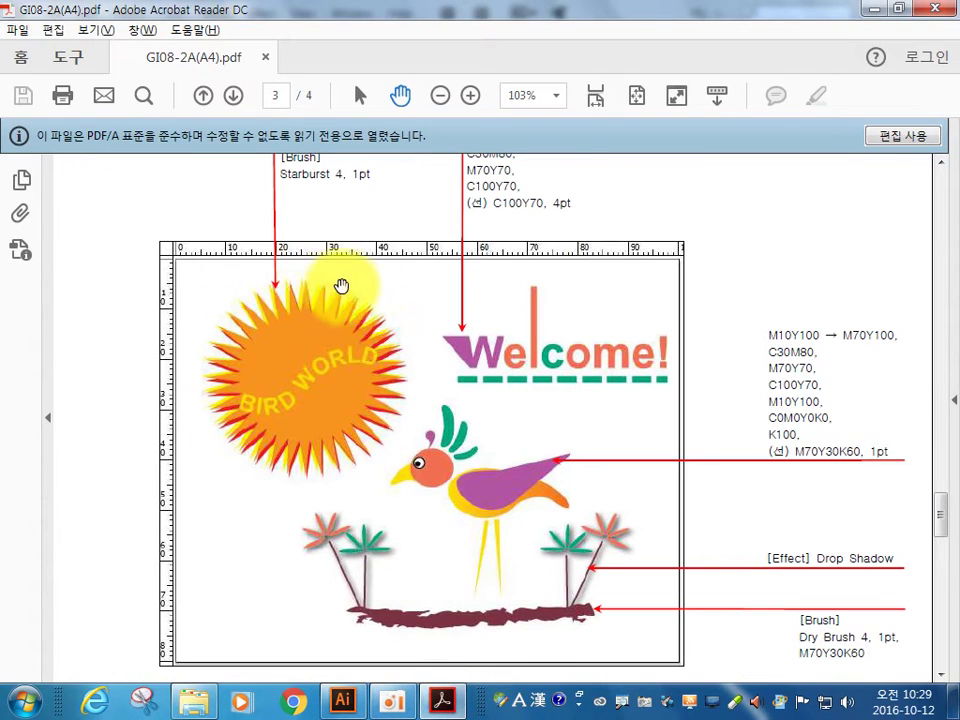
pyautogui.moveTo(338, 279); pyautogui.dragTo(379, 392)
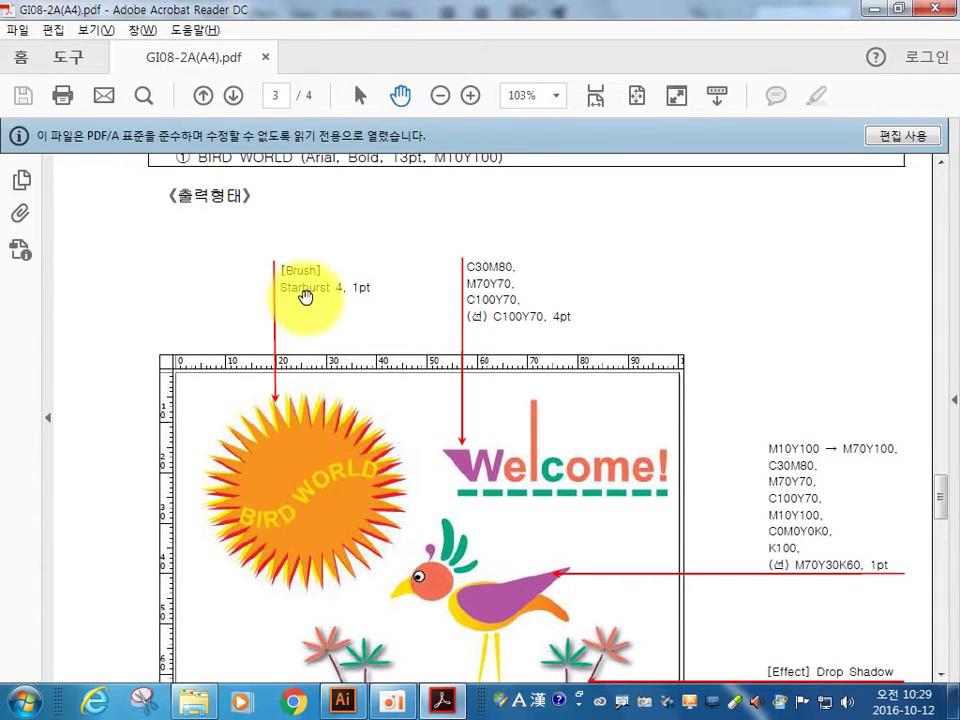
pyautogui.scroll(5, 352, 318)
pyautogui.moveTo(365, 342)
pyautogui.mouseDown()
pyautogui.moveTo(366, 412)
pyautogui.moveTo(366, 369)
pyautogui.mouseUp()
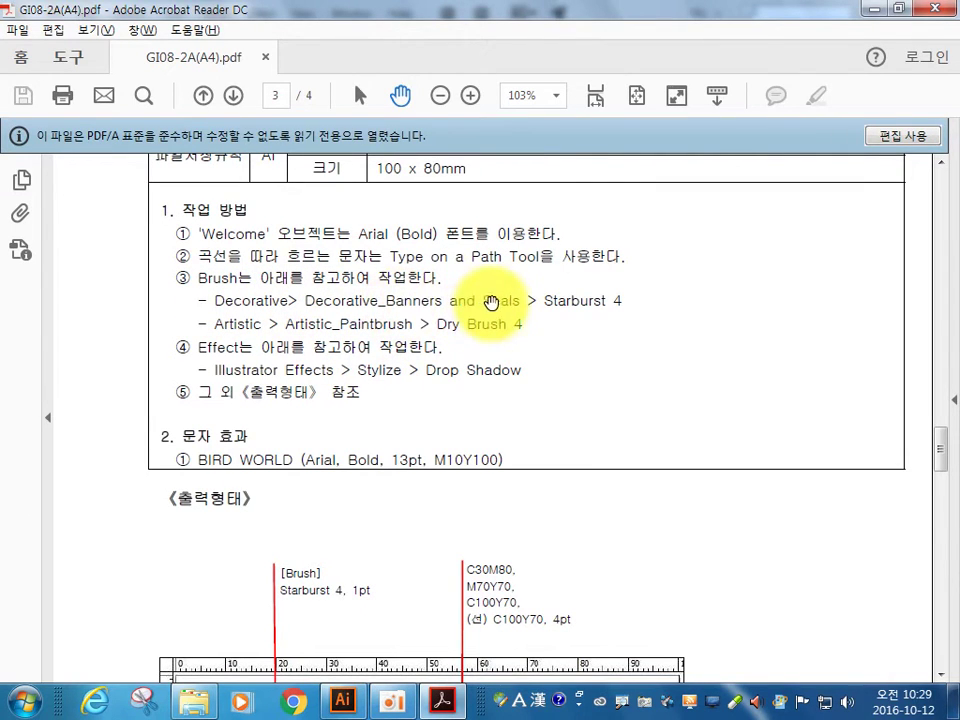
pyautogui.scroll(-5, 538, 482)
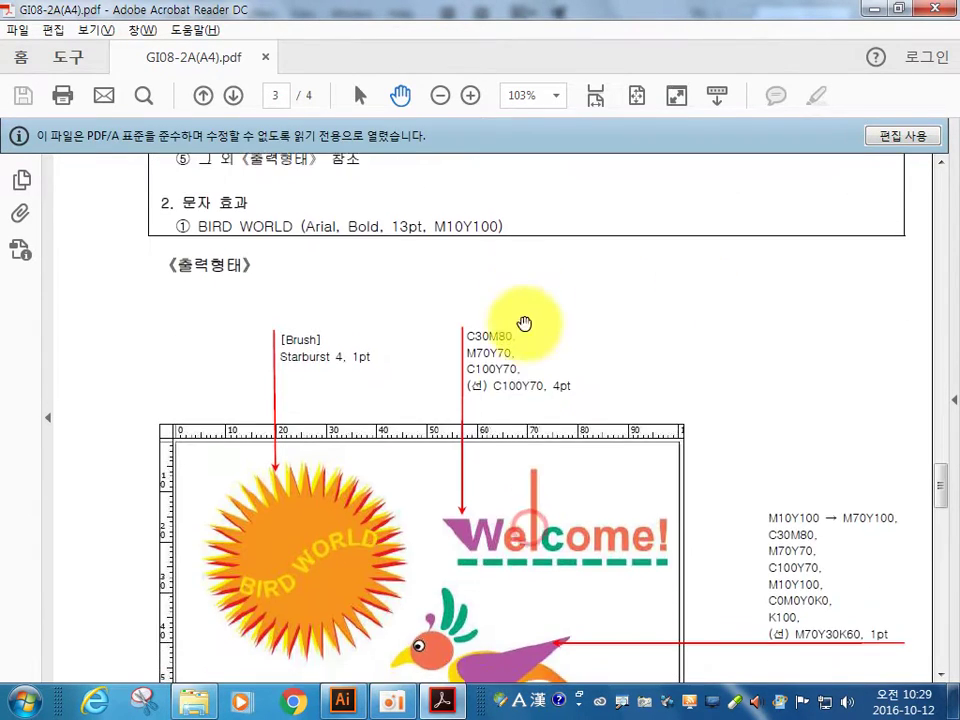
# Step: Switch back to Illustrator, open the Decorative_Banners and Seals brush library, enlarge its panel and move it aside
pyautogui.hotkey('alt', 'Tab')
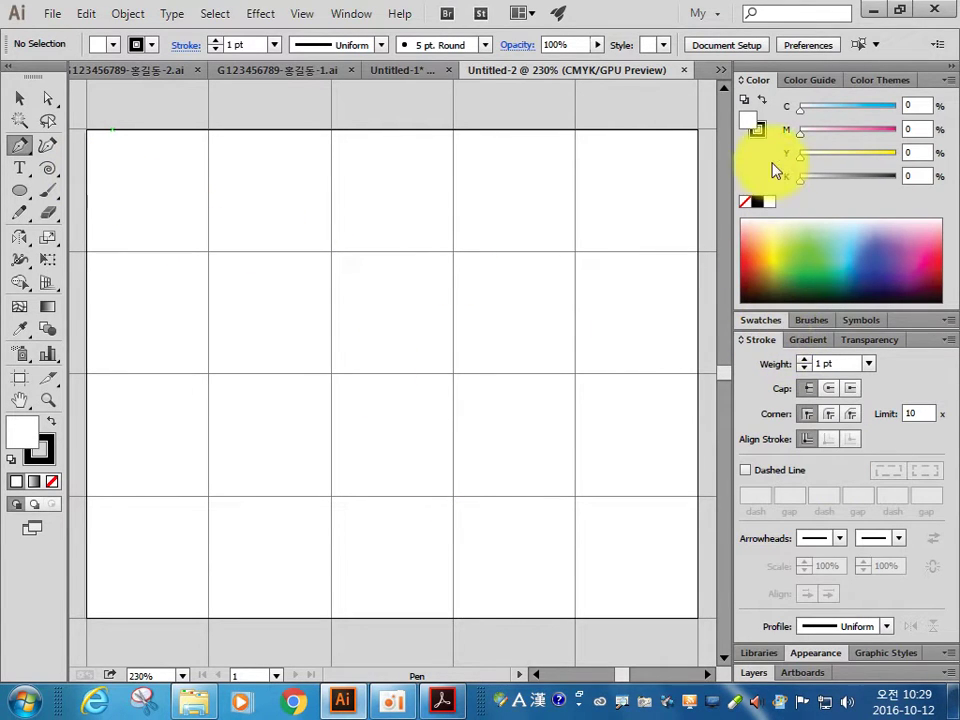
pyautogui.click(812, 320)
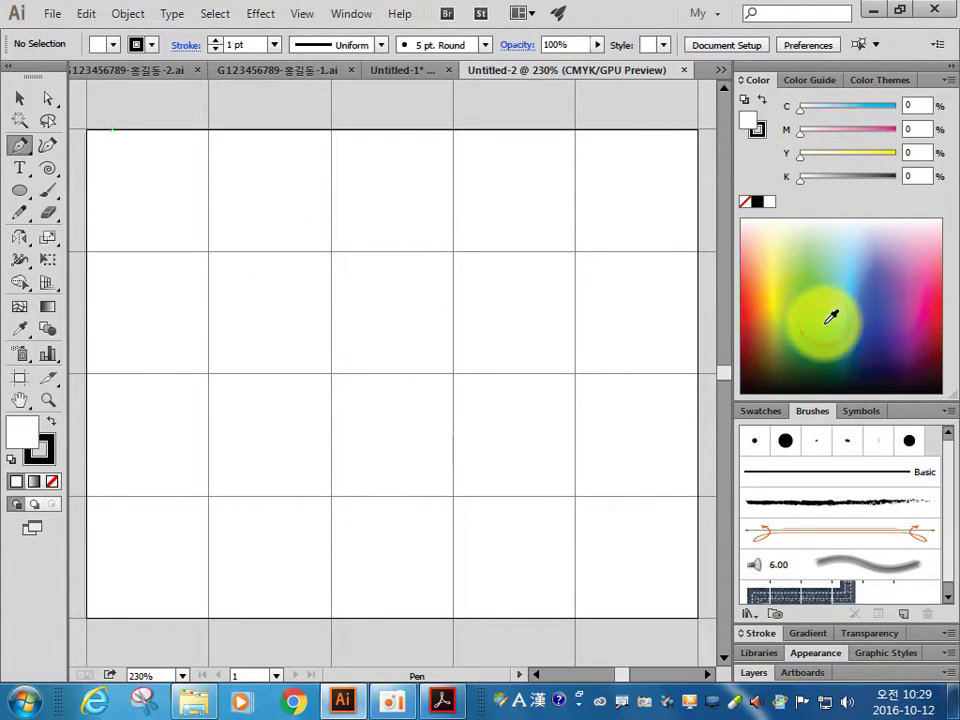
pyautogui.click(746, 614)
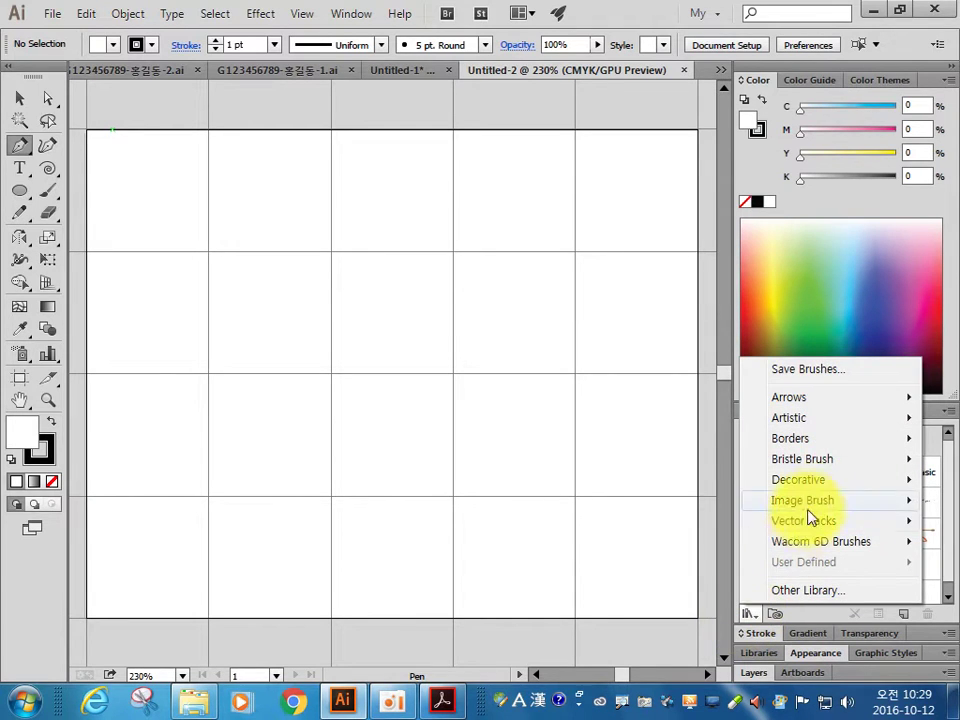
pyautogui.moveTo(816, 480)
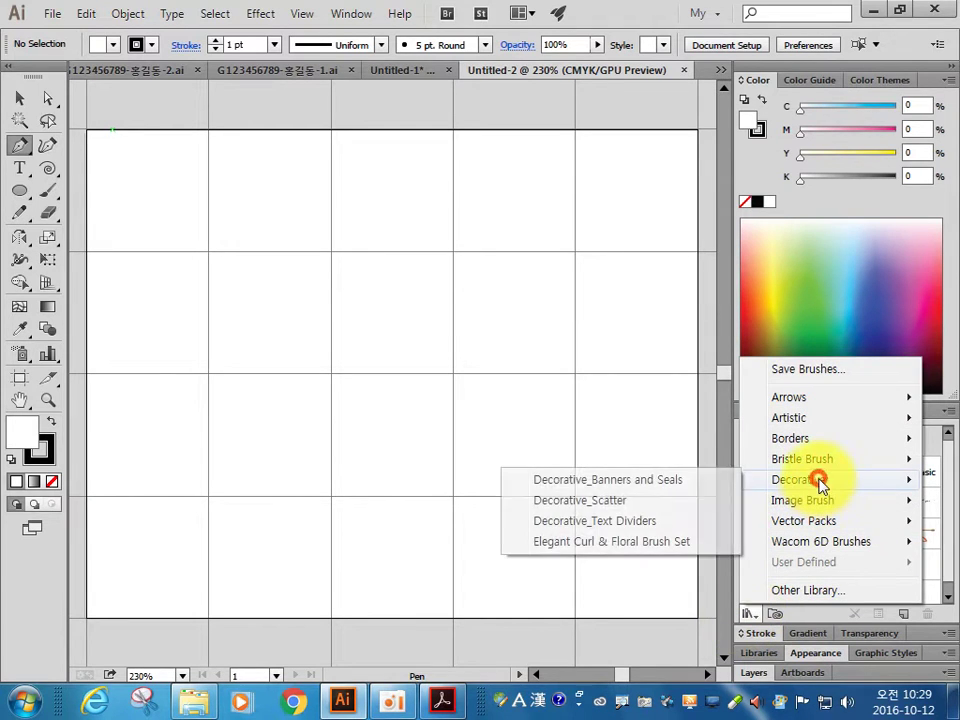
pyautogui.click(655, 487)
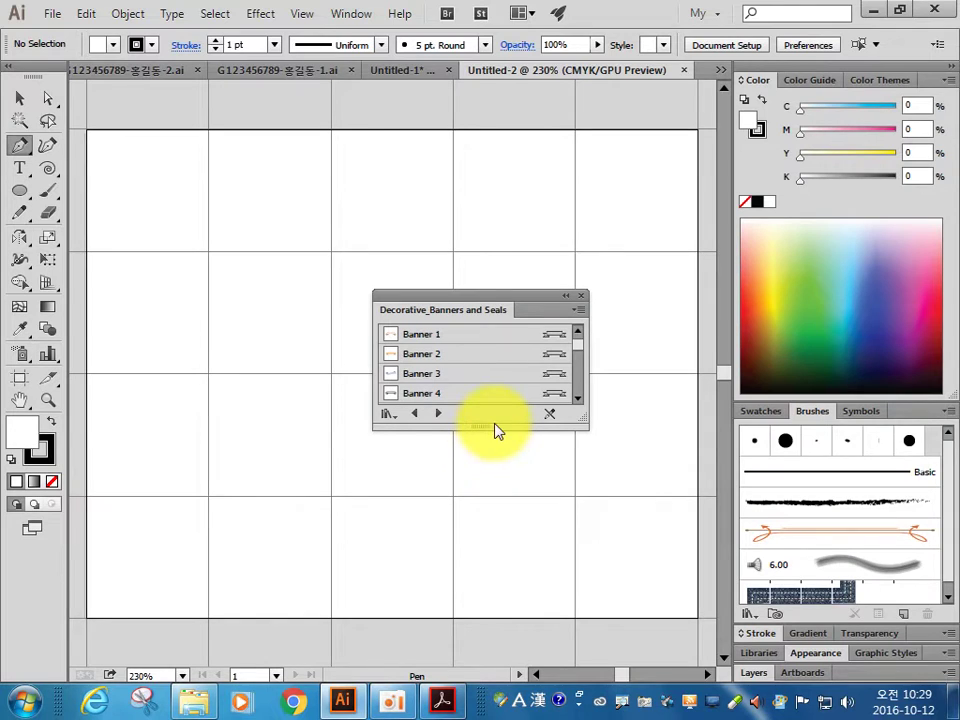
pyautogui.moveTo(488, 429); pyautogui.dragTo(487, 627)
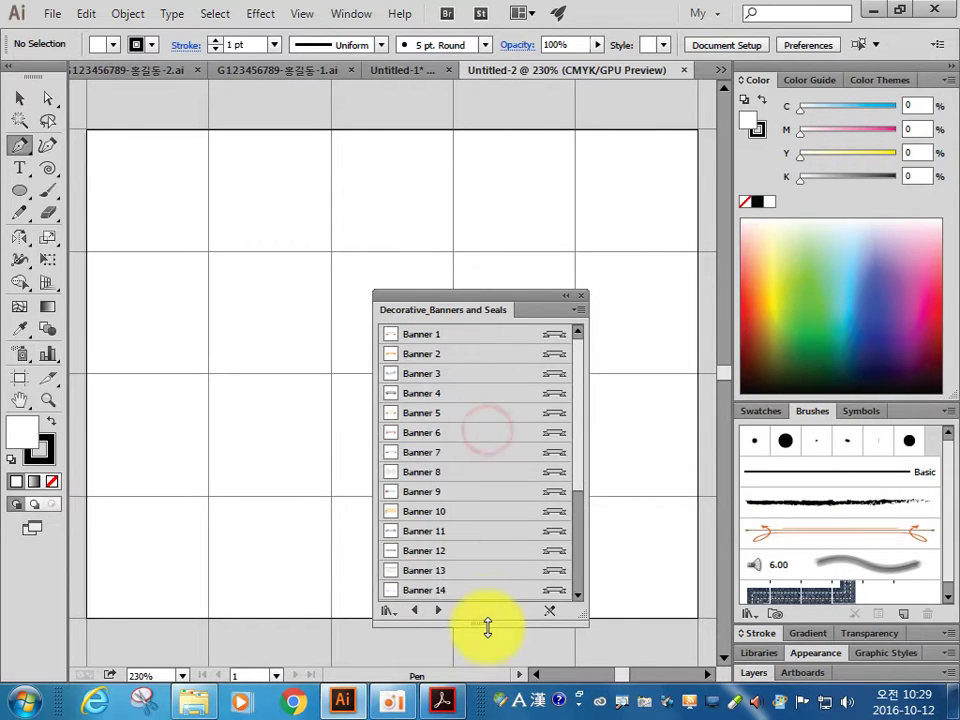
pyautogui.moveTo(497, 300); pyautogui.dragTo(619, 162)
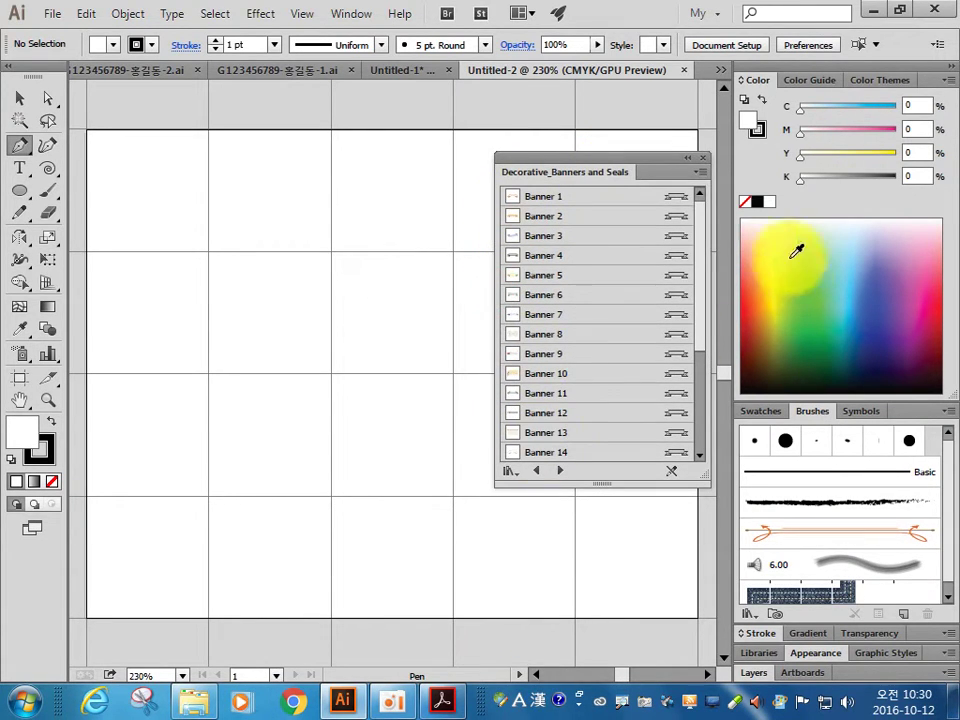
# Step: Switch the Decorative_Banners and Seals library to thumbnail view and back to list view
pyautogui.click(699, 171)
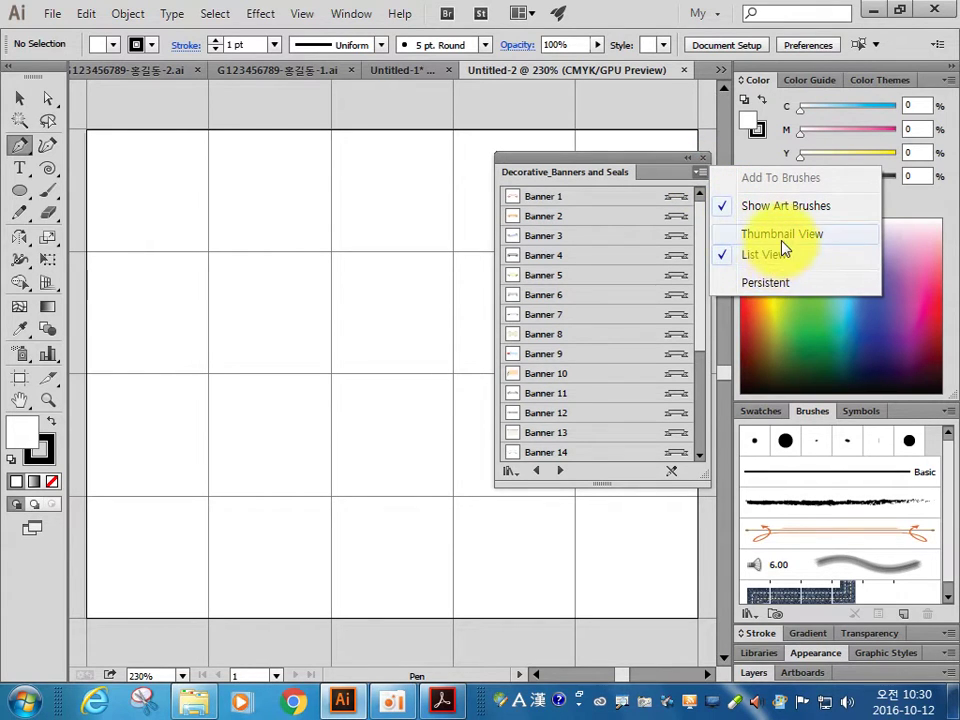
pyautogui.click(778, 237)
pyautogui.click(700, 172)
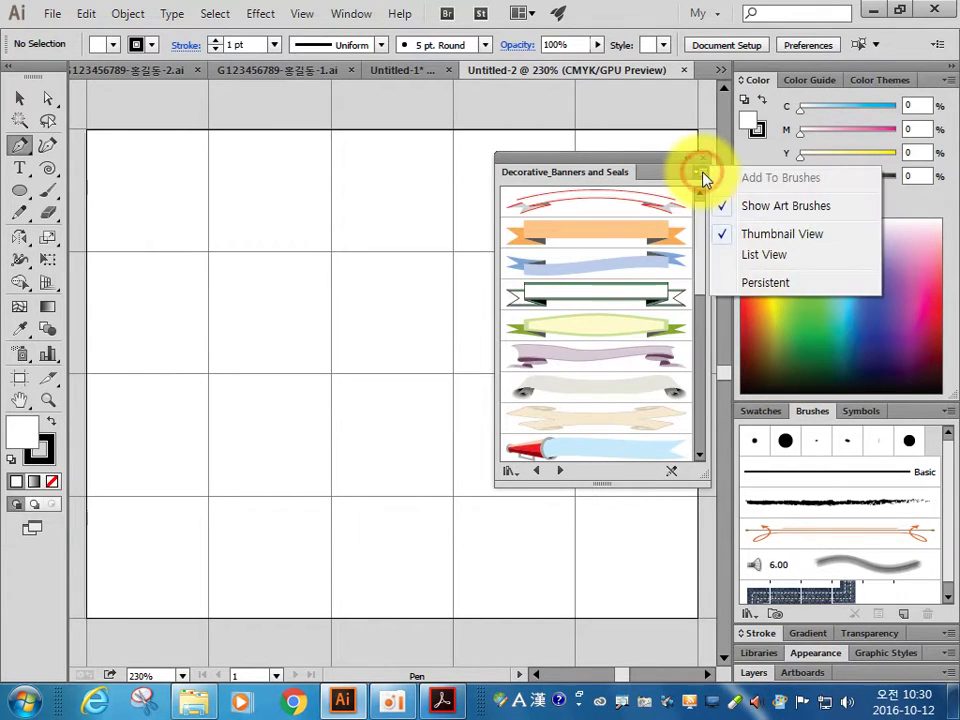
pyautogui.click(773, 256)
# Step: Choose the Starburst 4 brush to add it to the document's brushes, and close the brush library
pyautogui.moveTo(696, 321); pyautogui.dragTo(705, 415)
pyautogui.click(548, 401)
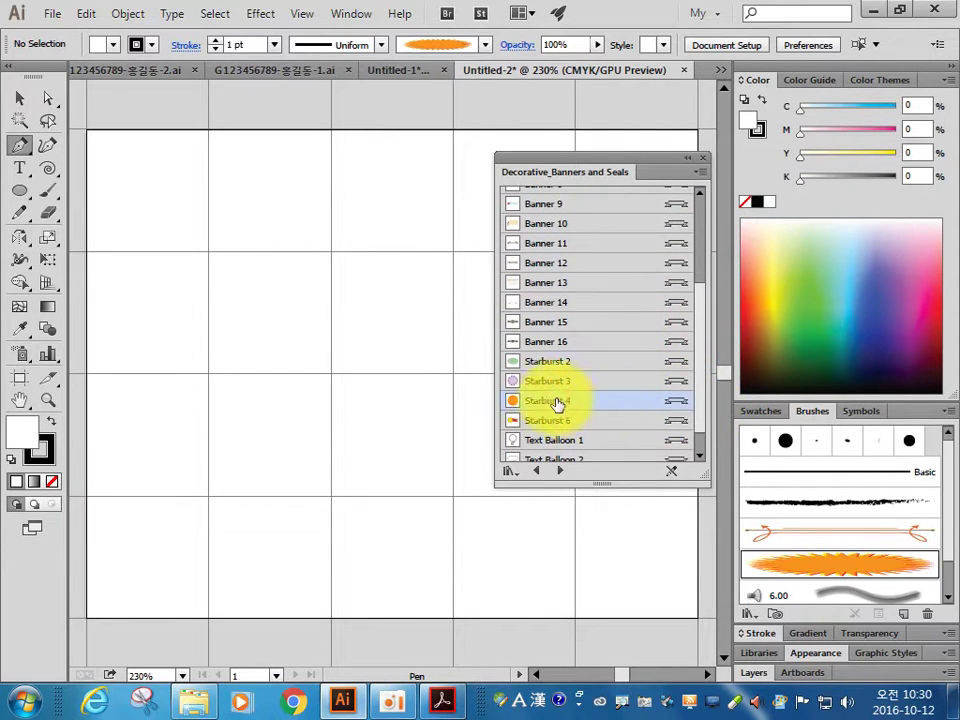
pyautogui.click(705, 159)
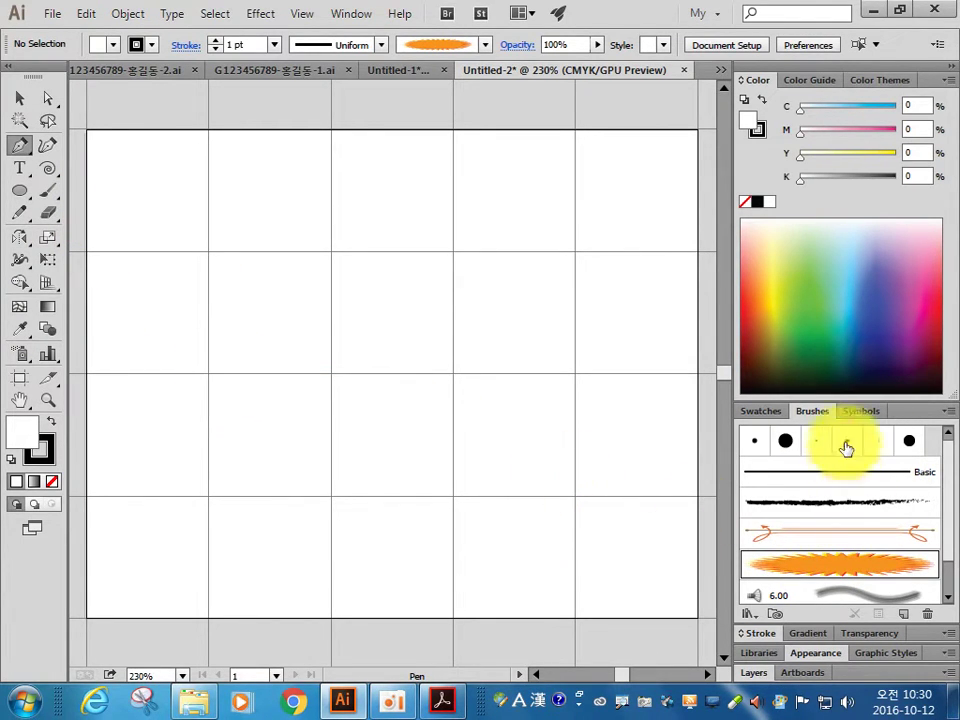
# Step: Draw a horizontal line with the Pen tool just below the first inner horizontal gridline, from the first grid column almost to the second column's far edge
pyautogui.click(47, 190)
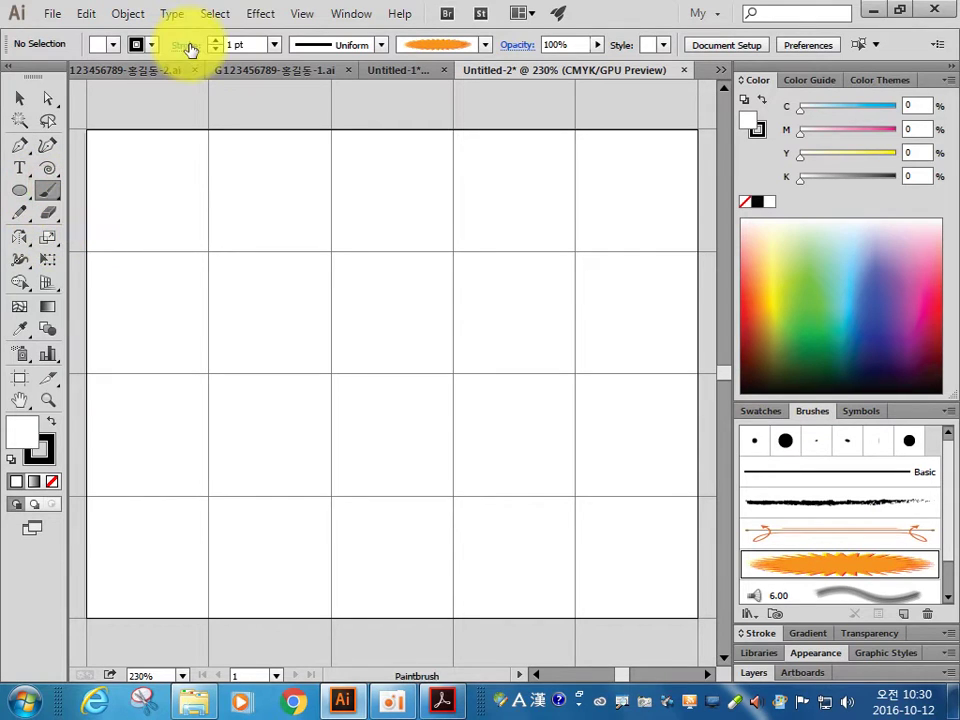
pyautogui.click(24, 147)
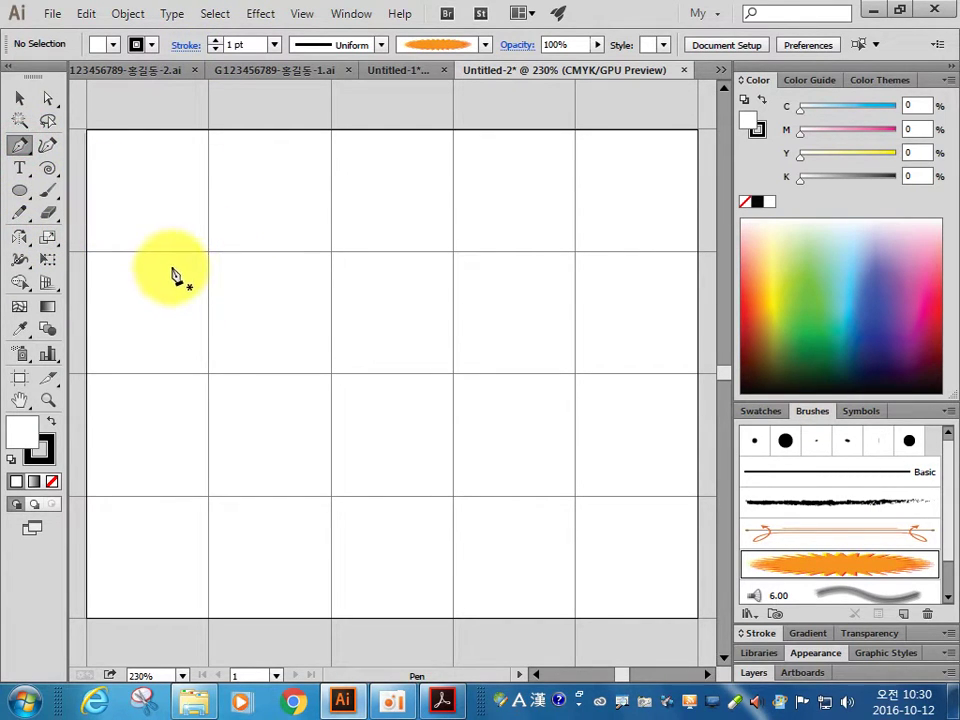
pyautogui.click(169, 270)
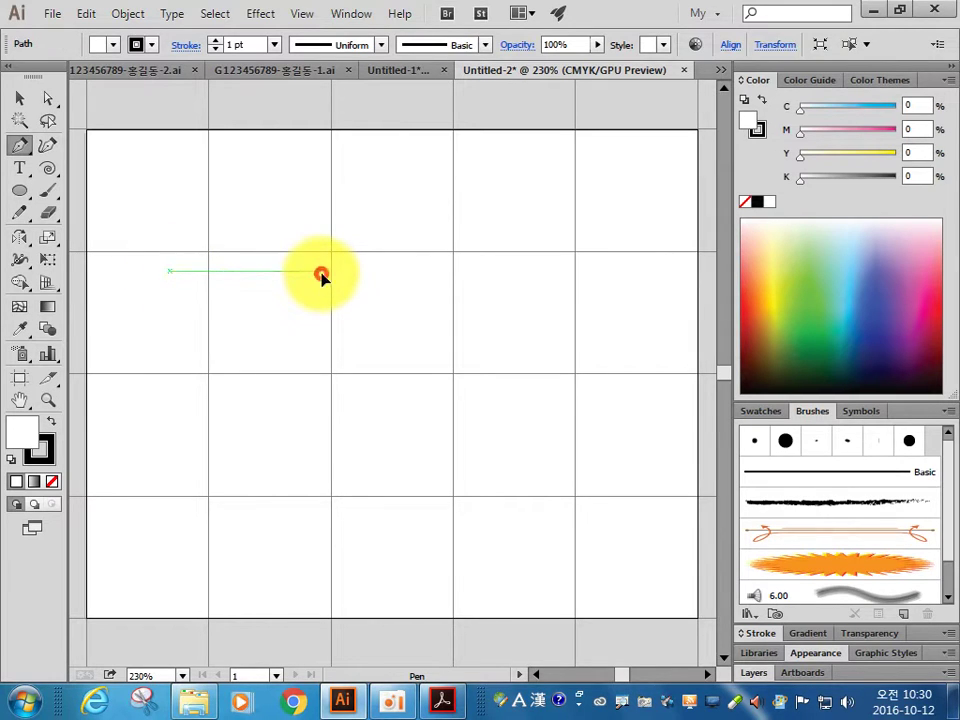
pyautogui.click(321, 273)
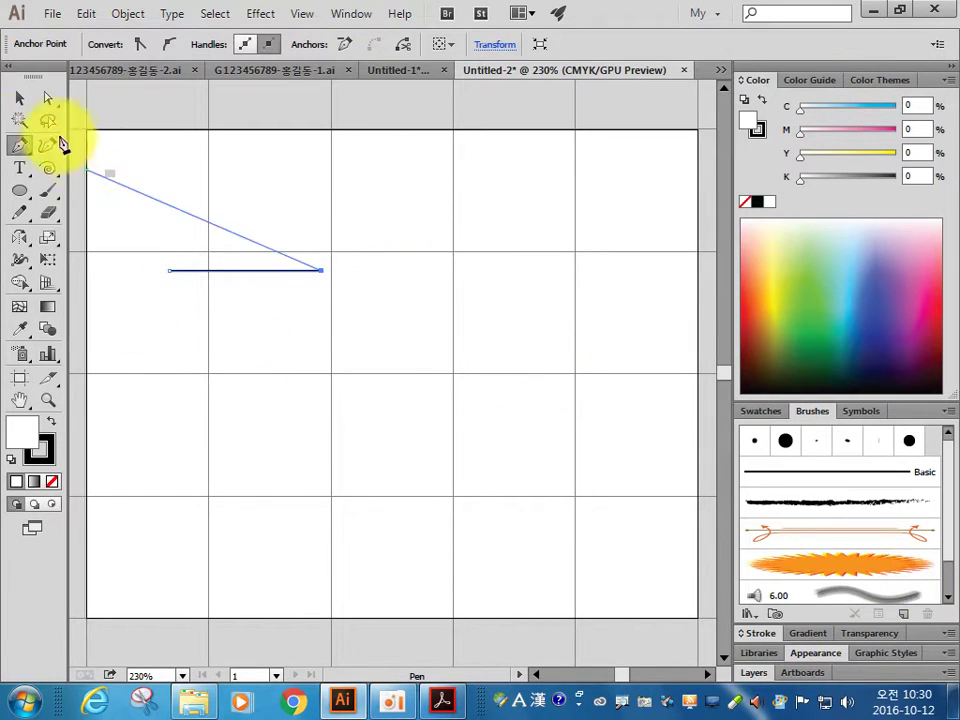
# Step: Apply the Starburst 4 brush to the horizontal line and extend its right end slightly past the second inner vertical gridline
pyautogui.click(19, 98)
pyautogui.click(855, 570)
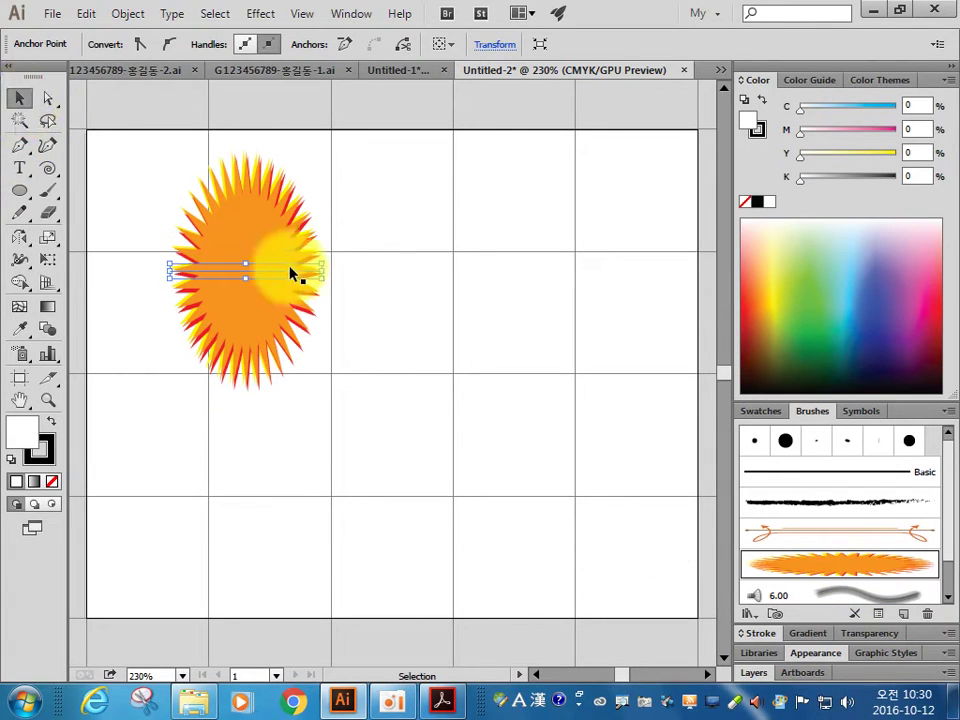
pyautogui.click(47, 98)
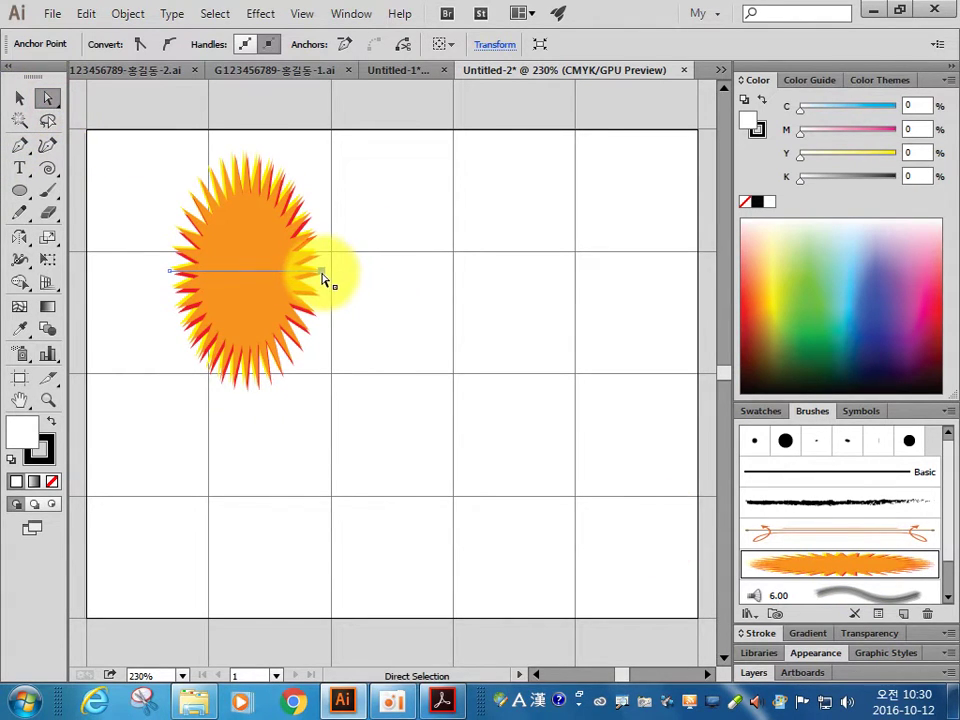
pyautogui.moveTo(322, 272); pyautogui.dragTo(343, 271)
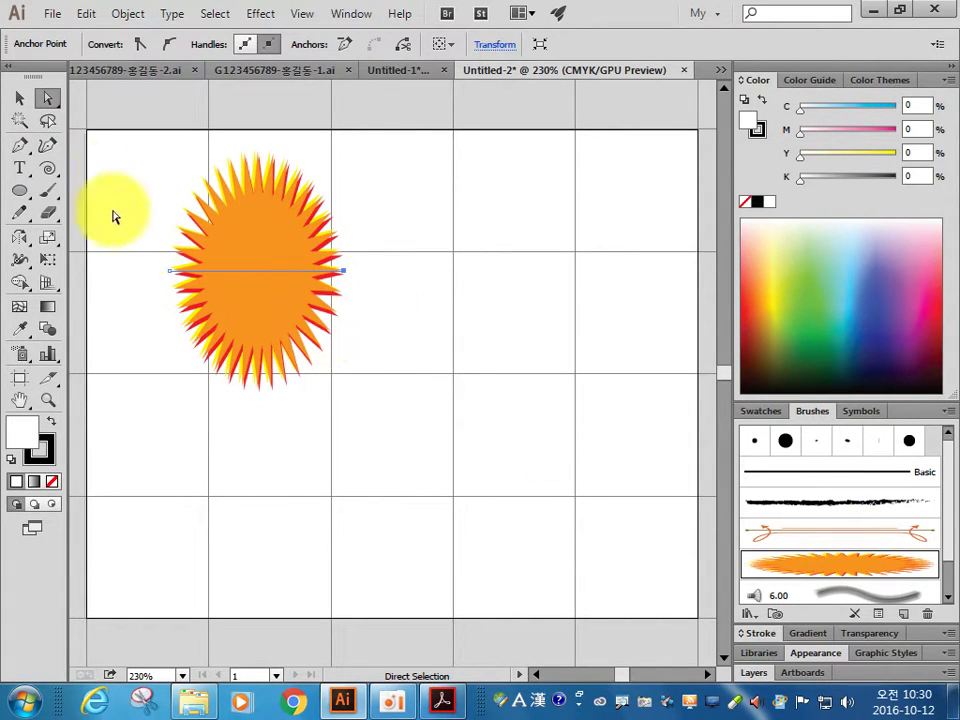
# Step: Move the starburst sun slightly left and down within the first two grid columns, and deselect it
pyautogui.click(18, 97)
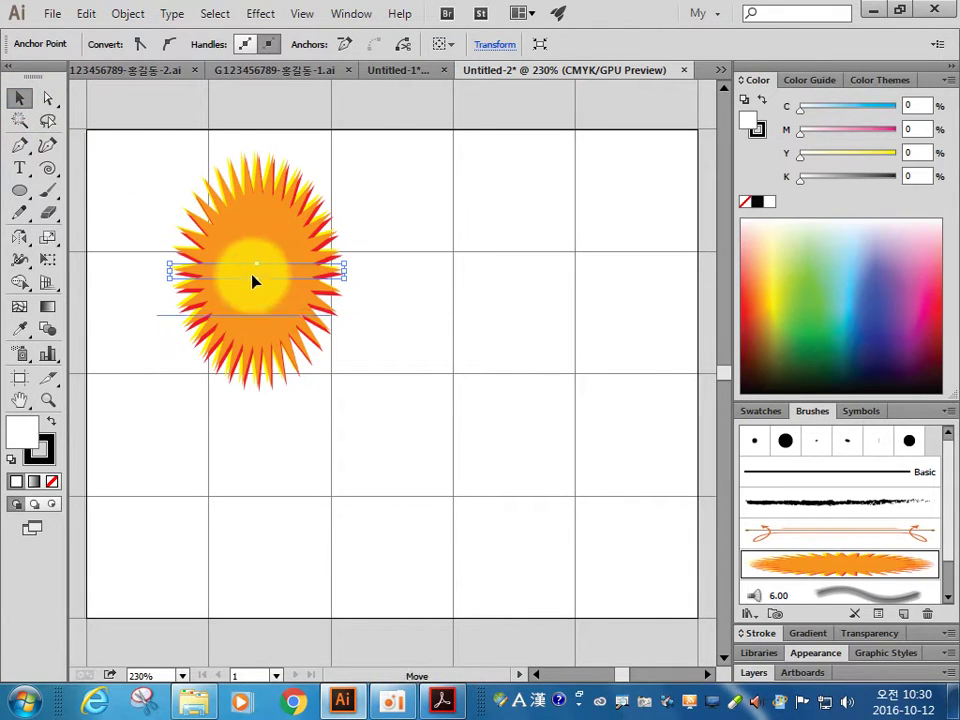
pyautogui.moveTo(253, 281)
pyautogui.mouseDown()
pyautogui.moveTo(255, 318)
pyautogui.moveTo(270, 313)
pyautogui.moveTo(264, 288)
pyautogui.mouseUp()
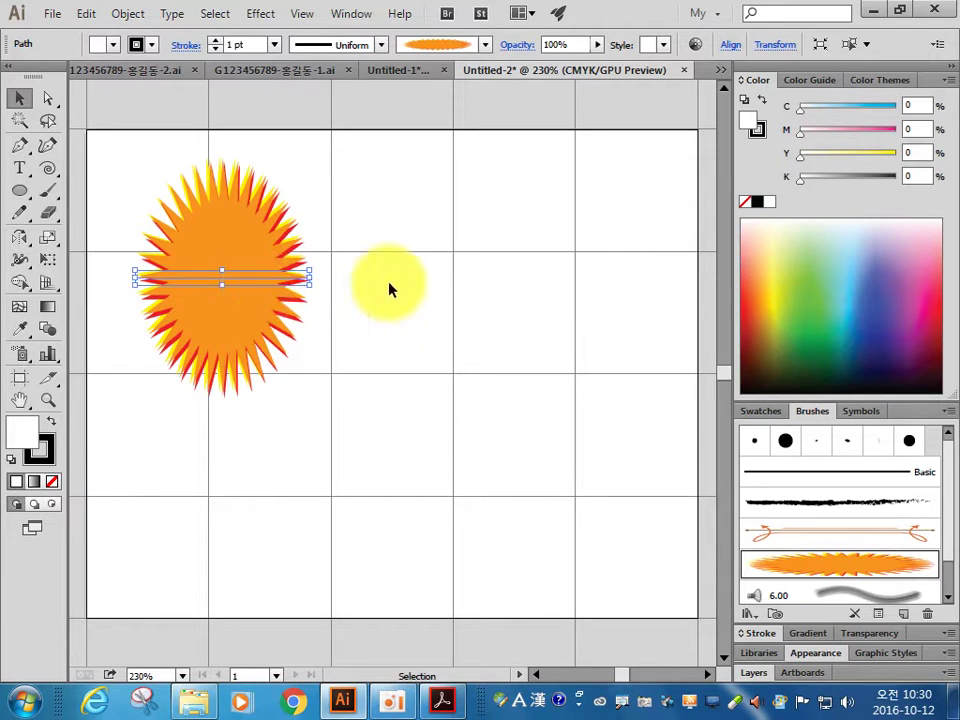
pyautogui.click(402, 335)
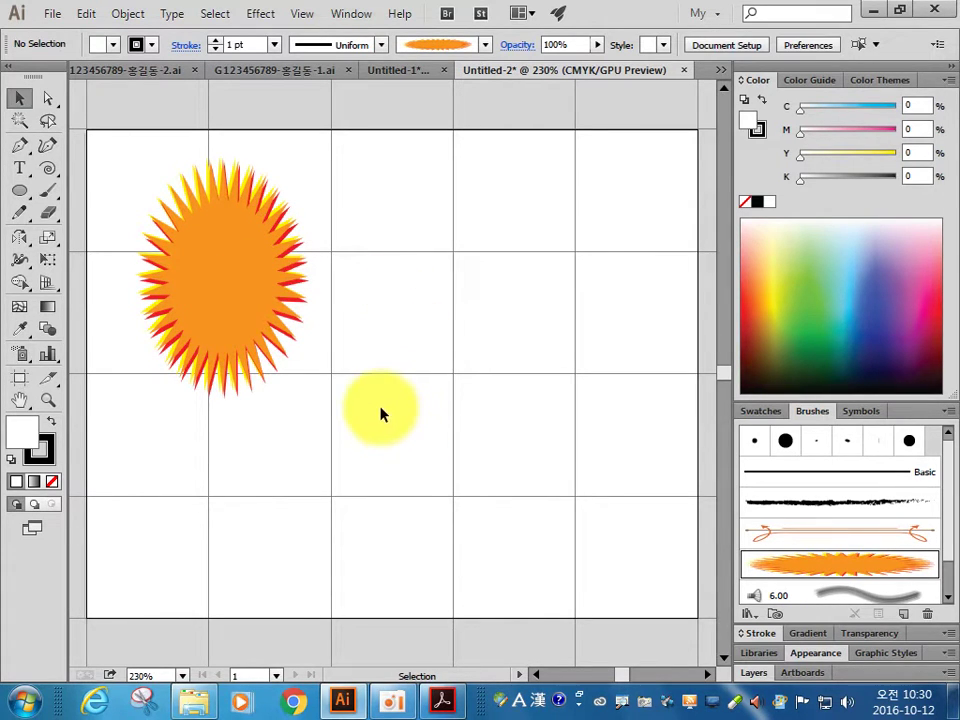
# Step: Switch to the exam PDF, review problem 2's text conditions and sample output for the sun and Welcome text, and return to the Illustrator document
pyautogui.click(392, 701)
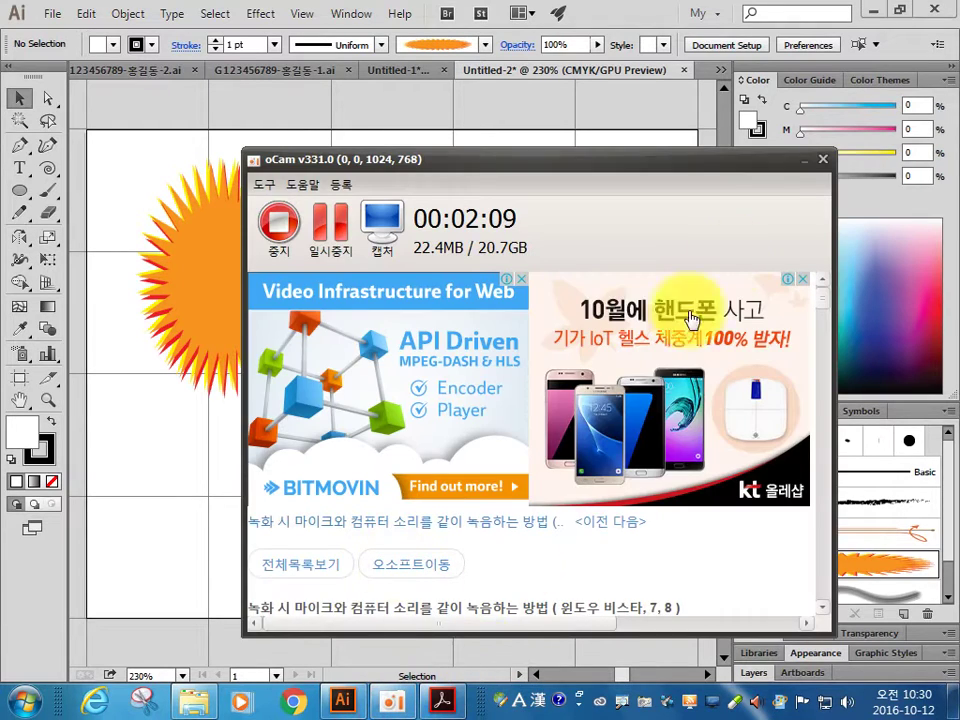
pyautogui.click(805, 158)
pyautogui.click(442, 701)
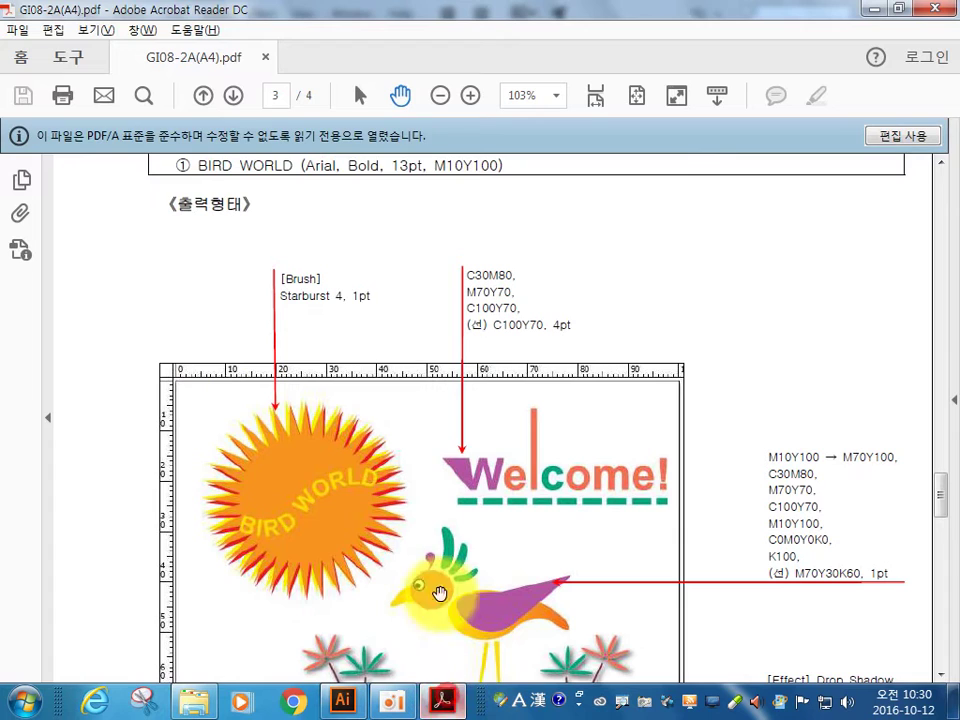
pyautogui.scroll(8, 397, 429)
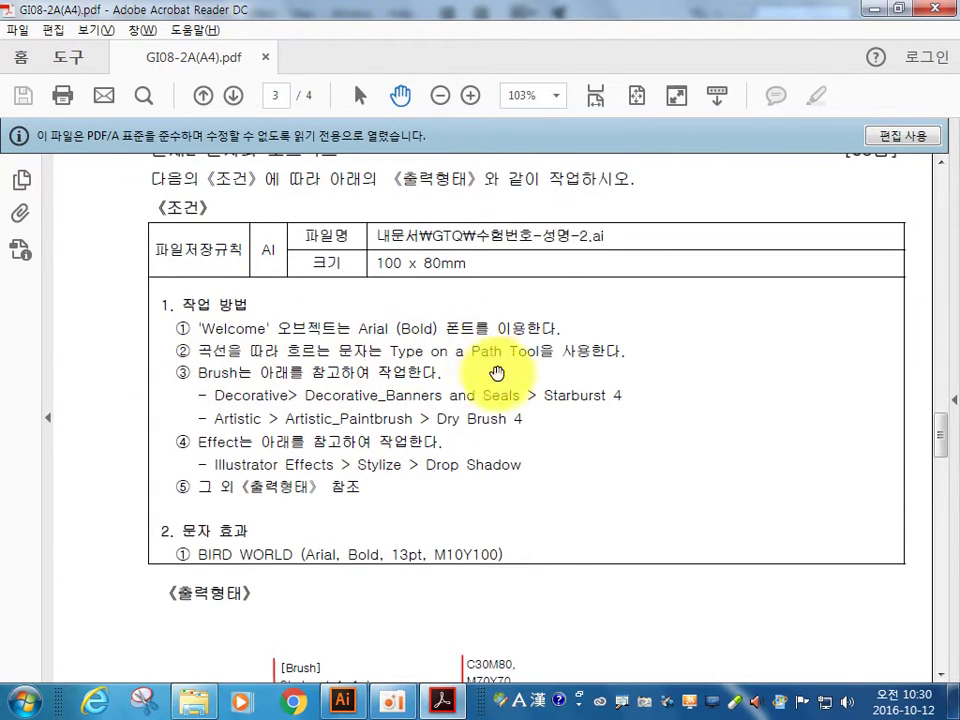
pyautogui.scroll(-8, 500, 368)
pyautogui.scroll(2, 534, 430)
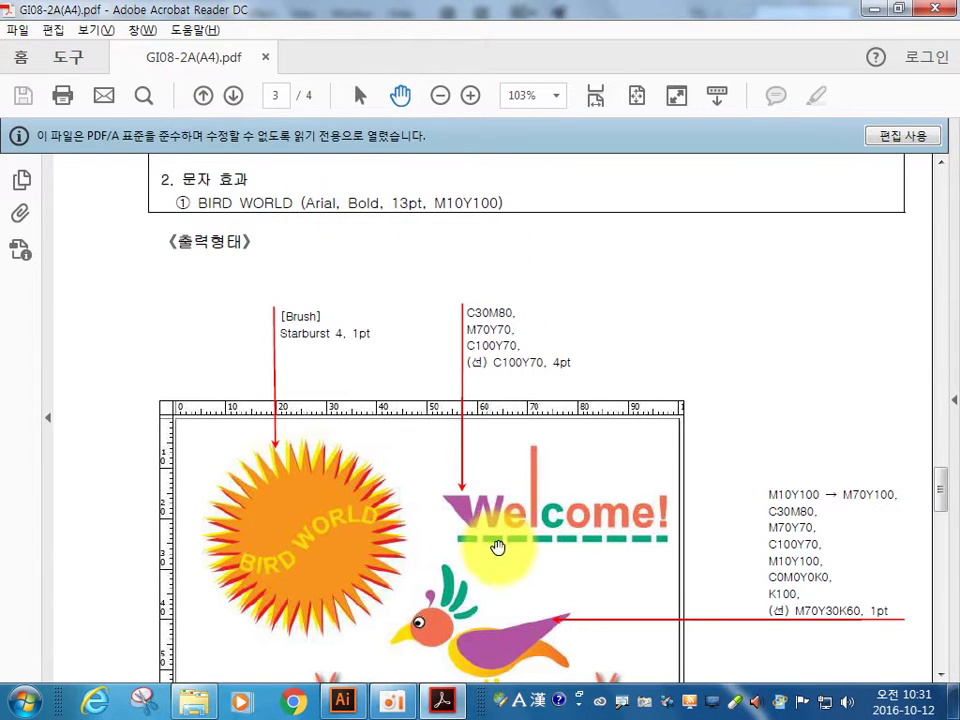
pyautogui.moveTo(497, 546); pyautogui.dragTo(496, 538)
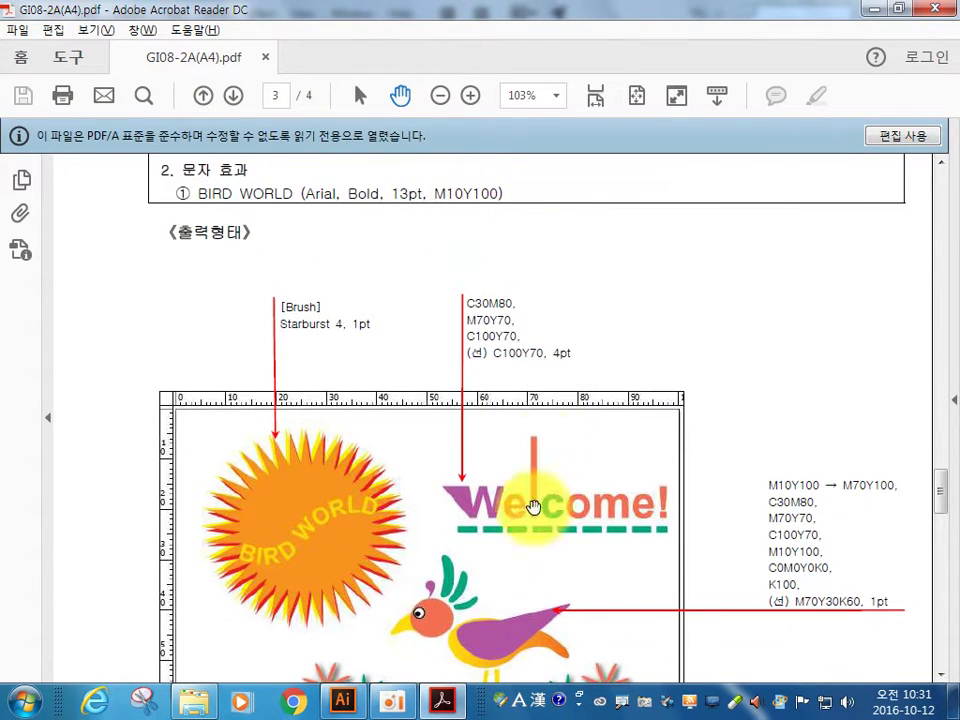
pyautogui.hotkey('alt', 'Tab')
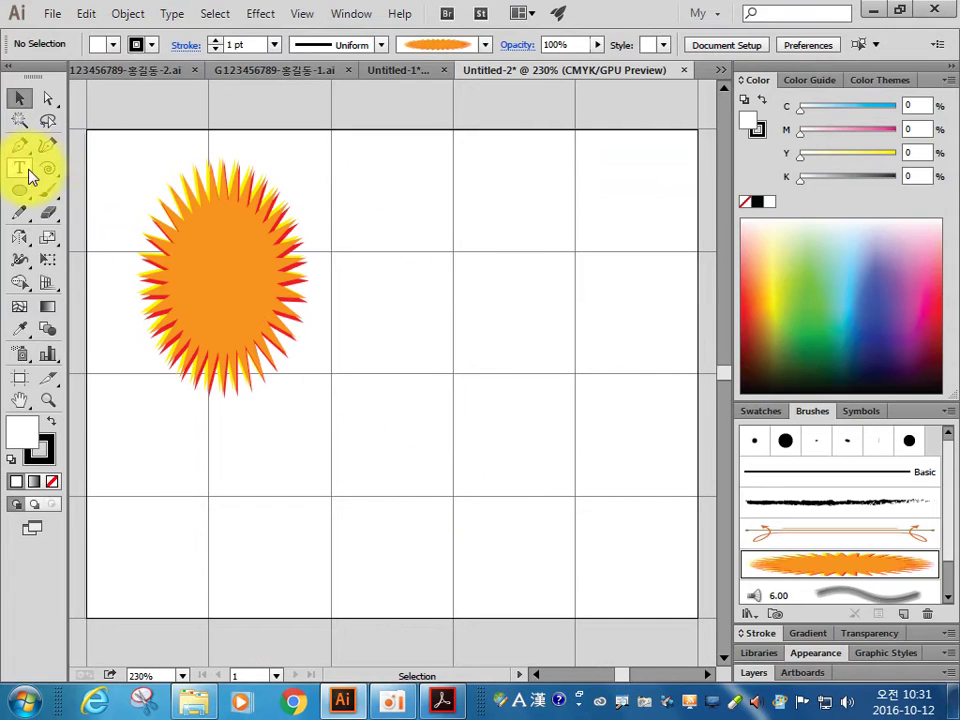
# Step: Draw an S-shaped curve rising across the sun with the Pen tool and pull both end points outward
pyautogui.click(19, 145)
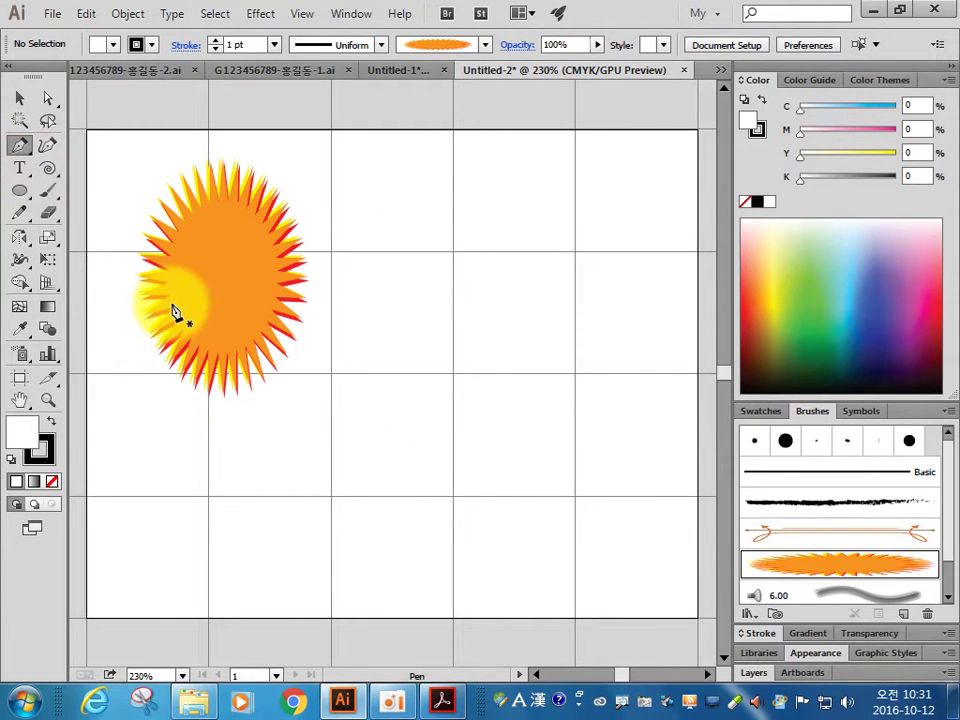
pyautogui.moveTo(175, 313); pyautogui.dragTo(287, 253)
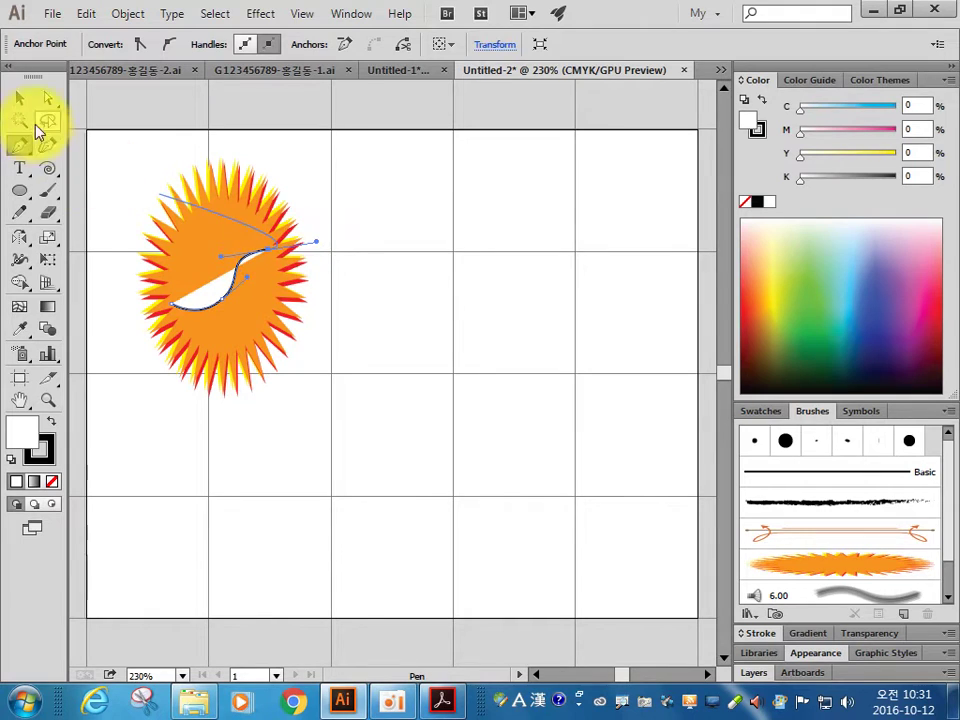
pyautogui.click(47, 98)
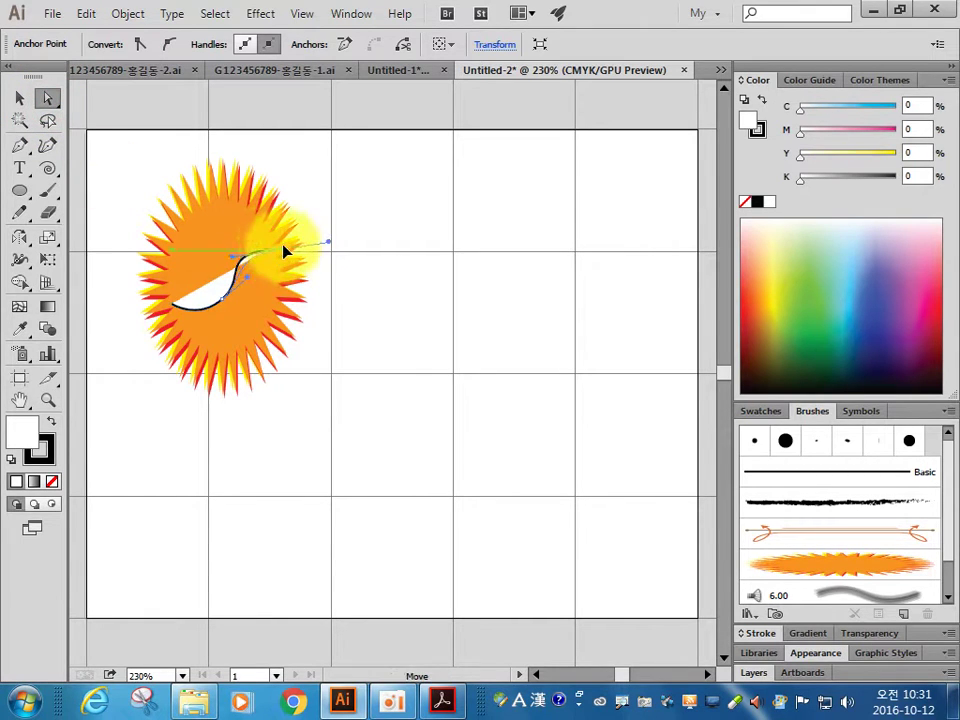
pyautogui.moveTo(285, 251); pyautogui.dragTo(163, 303)
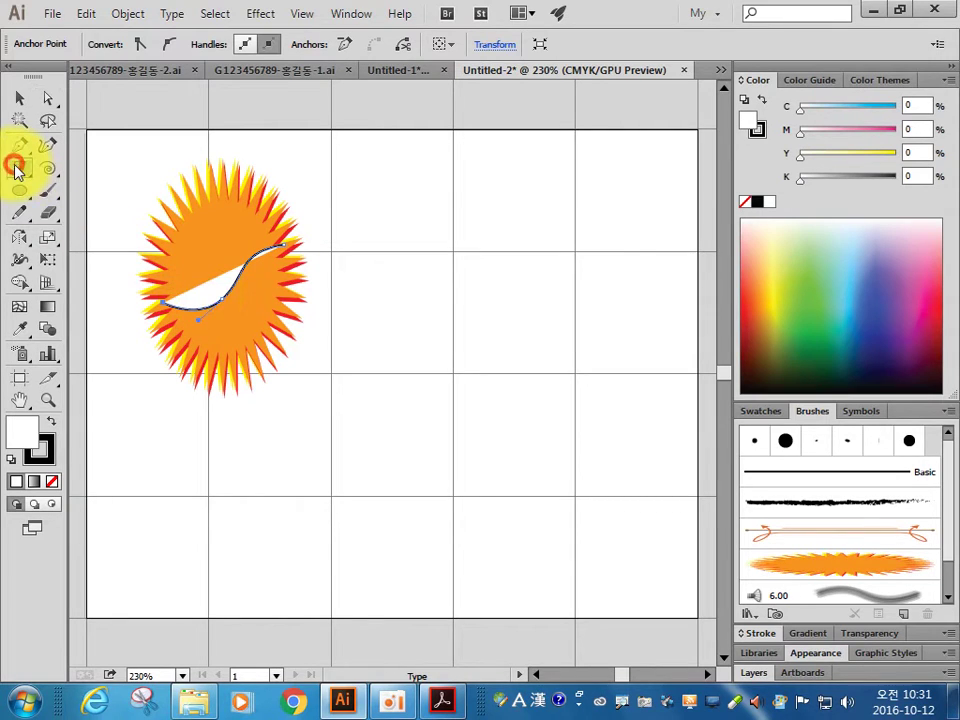
# Step: Enter the text BIRD WORLD along the curve with Type on a Path and set it to Arial Bold
pyautogui.moveTo(14, 170); pyautogui.dragTo(96, 217)
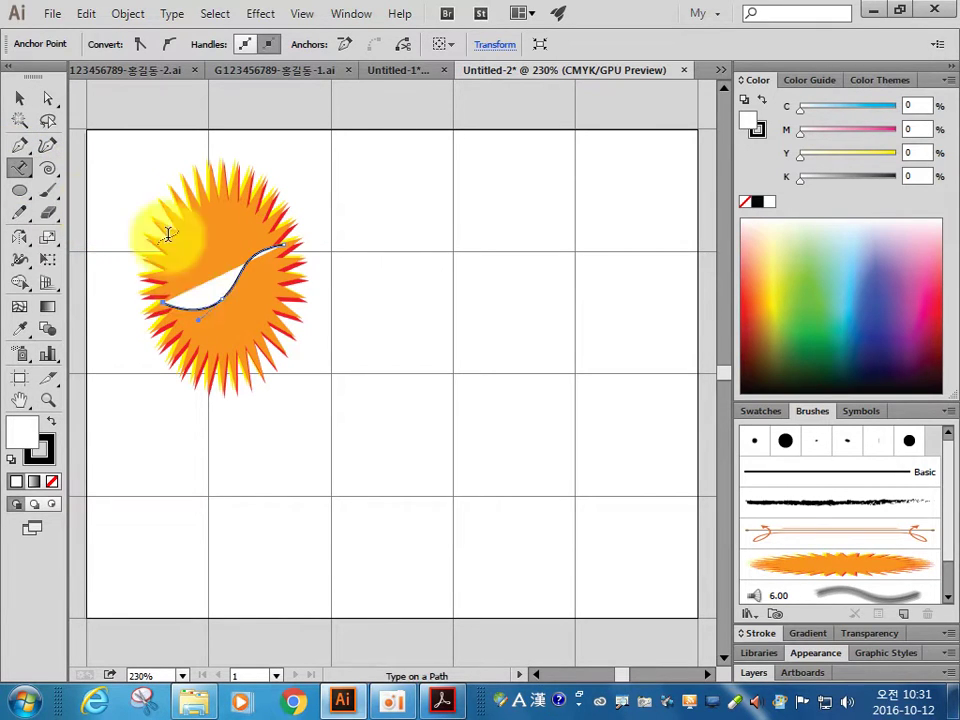
pyautogui.click(172, 303)
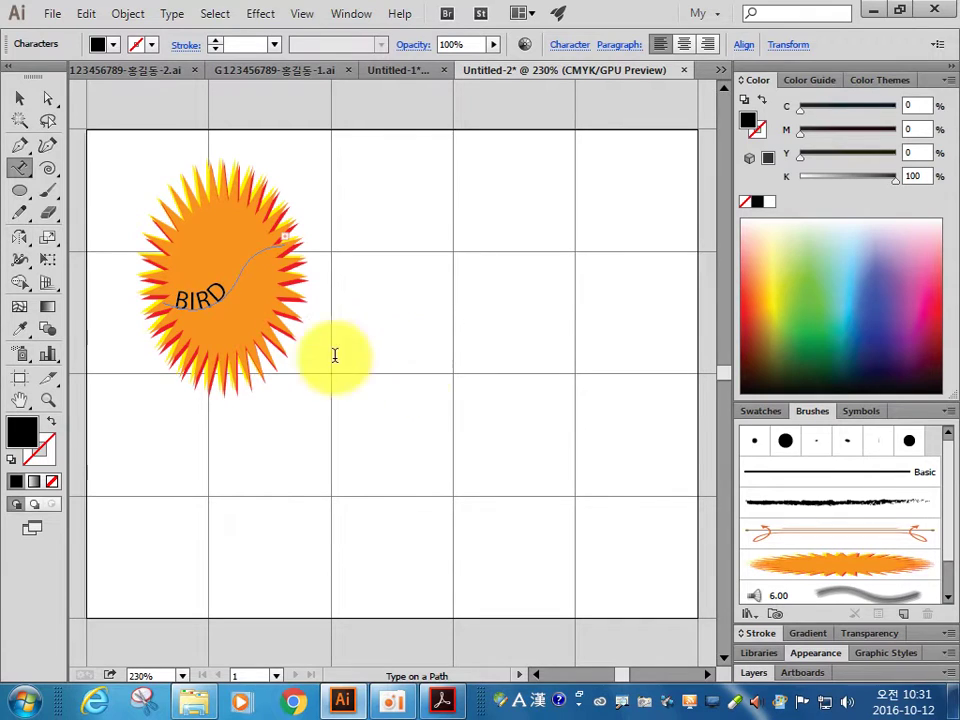
pyautogui.doubleClick(220, 300)
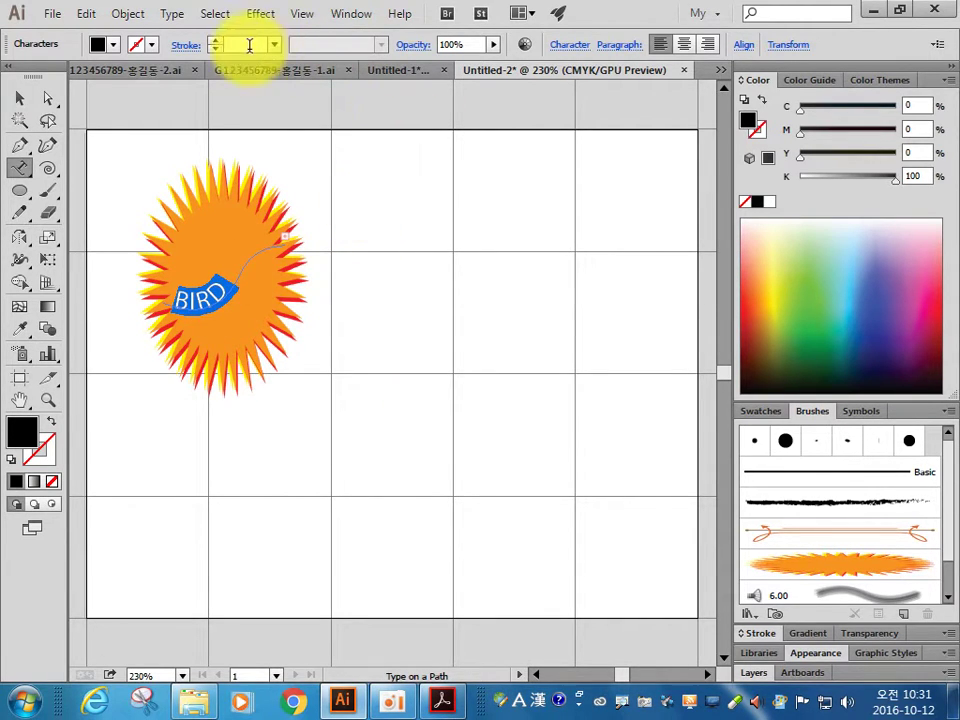
pyautogui.click(575, 46)
pyautogui.click(575, 76)
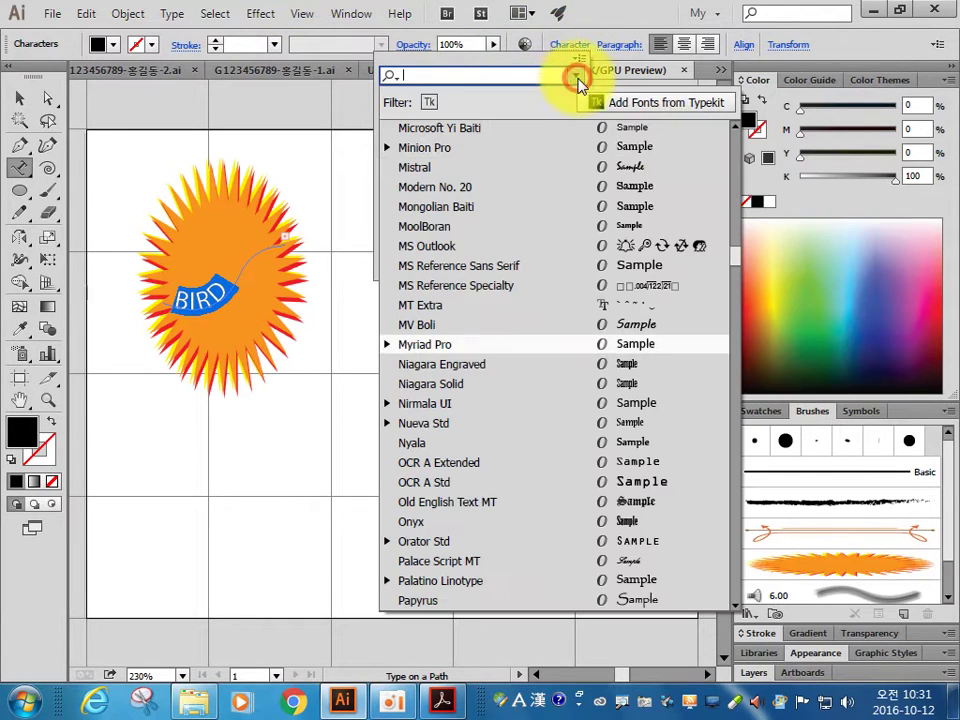
pyautogui.moveTo(733, 261); pyautogui.dragTo(739, 139)
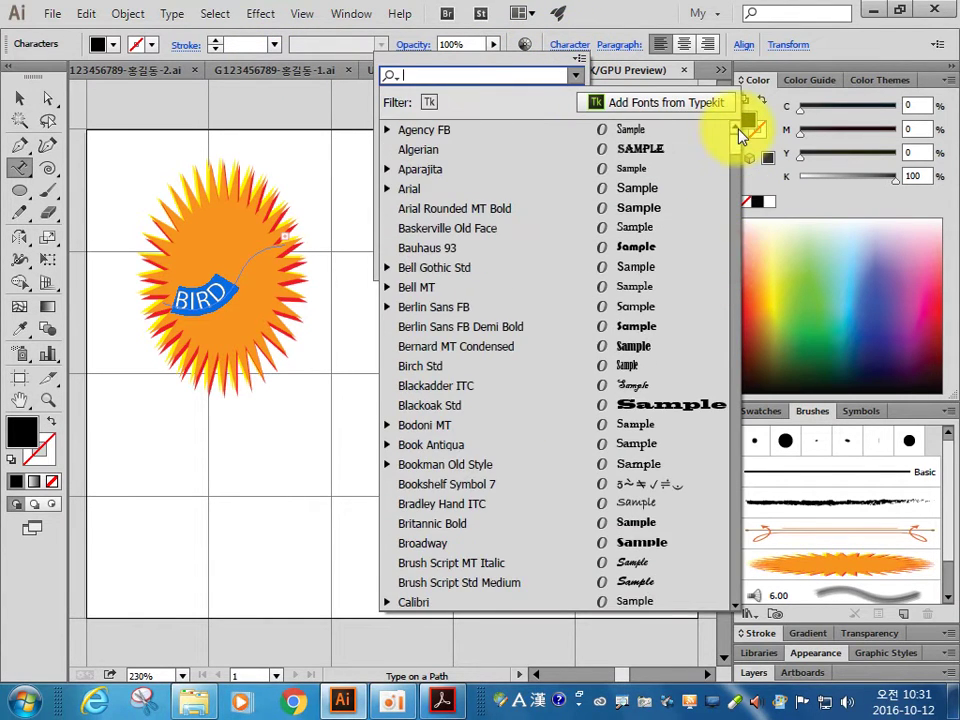
pyautogui.click(387, 188)
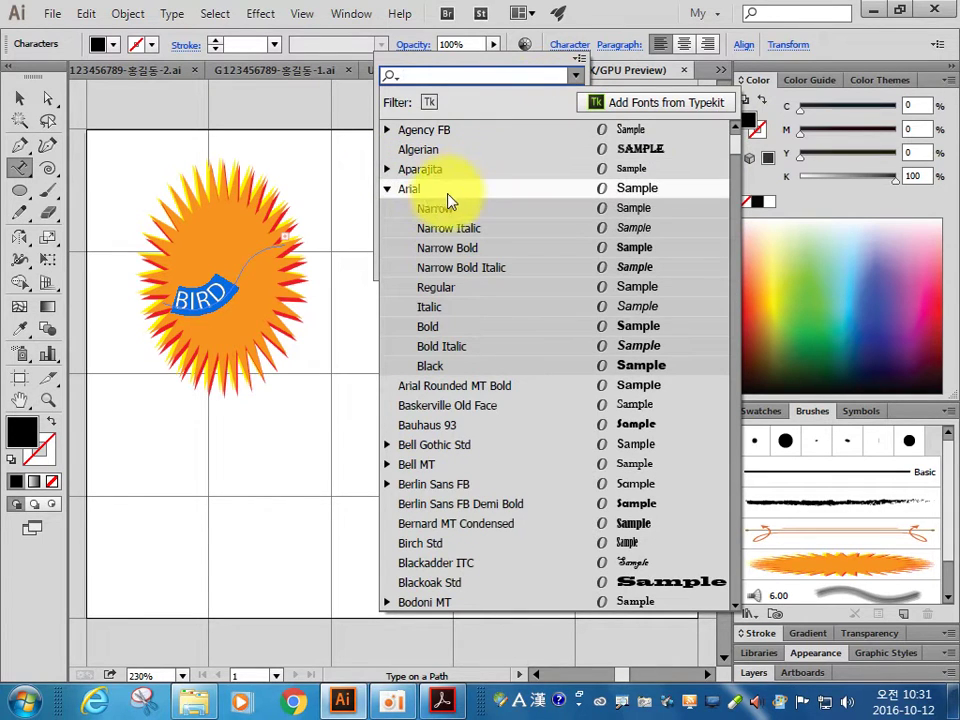
pyautogui.click(442, 193)
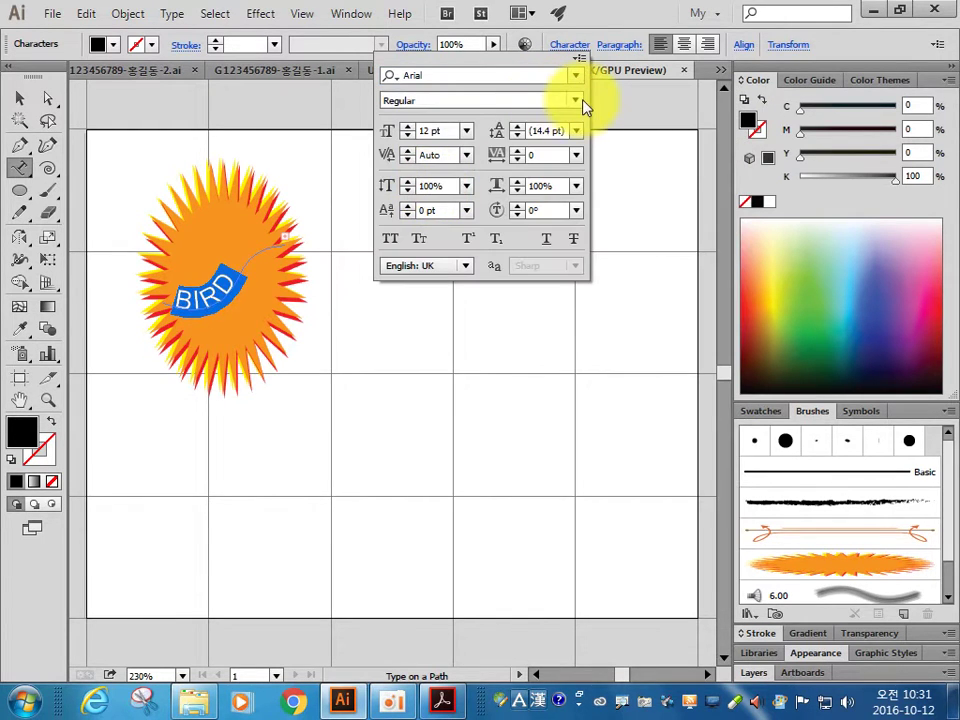
pyautogui.click(577, 101)
pyautogui.click(427, 244)
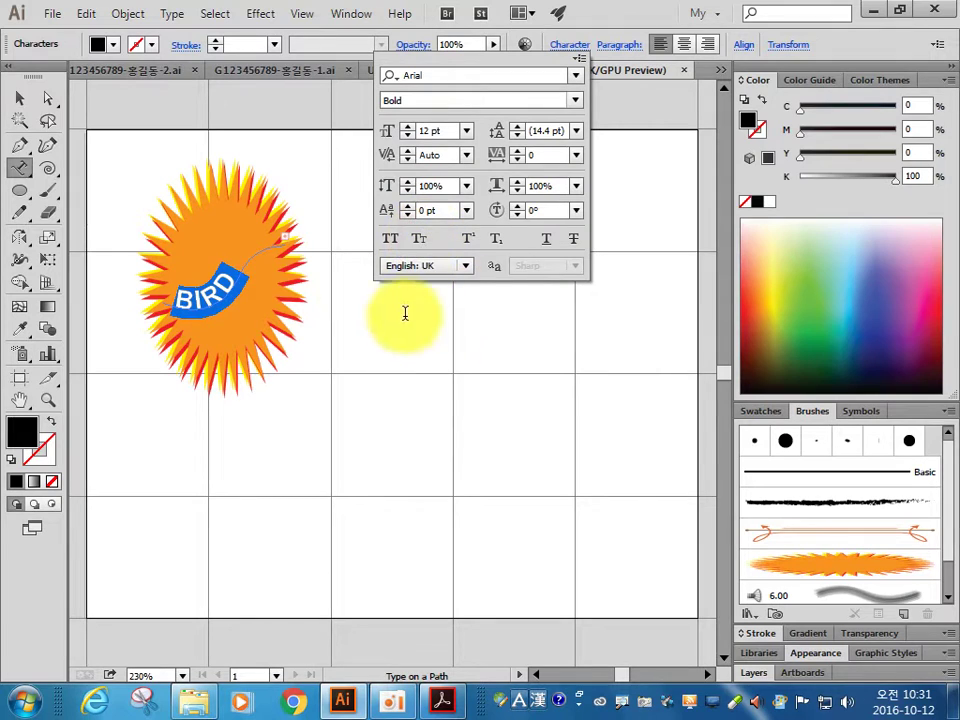
# Step: Reshape the text path by spreading its end points to the sun's edges and lowering its middle anchor, so all of BIRD WORLD fits
pyautogui.click(47, 97)
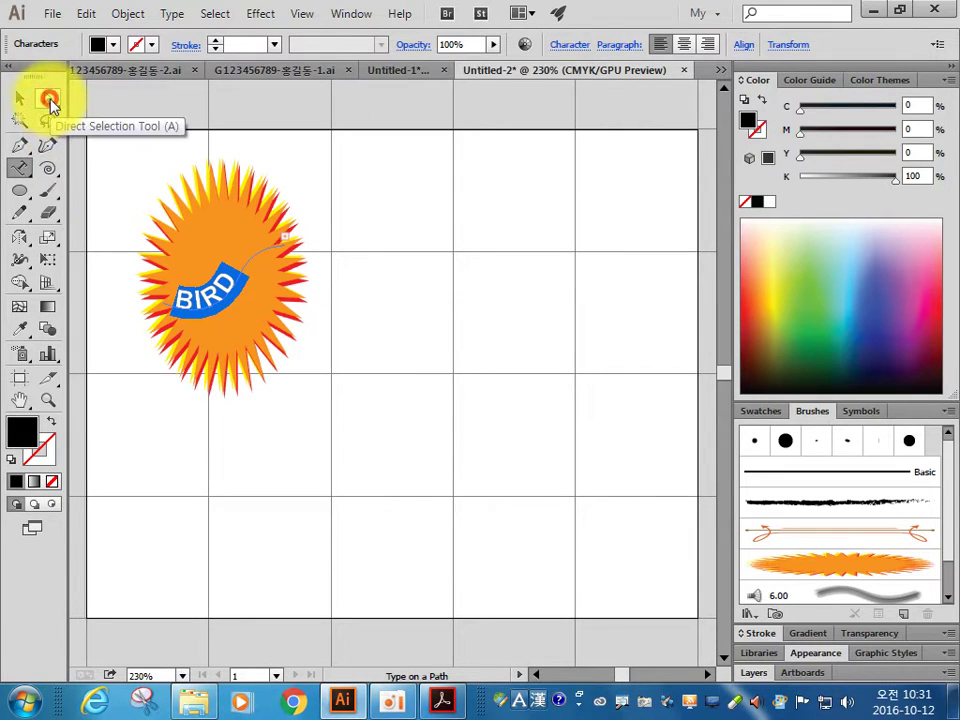
pyautogui.click(160, 307)
pyautogui.moveTo(171, 317); pyautogui.dragTo(289, 236)
pyautogui.click(172, 310)
pyautogui.moveTo(279, 321); pyautogui.dragTo(164, 327)
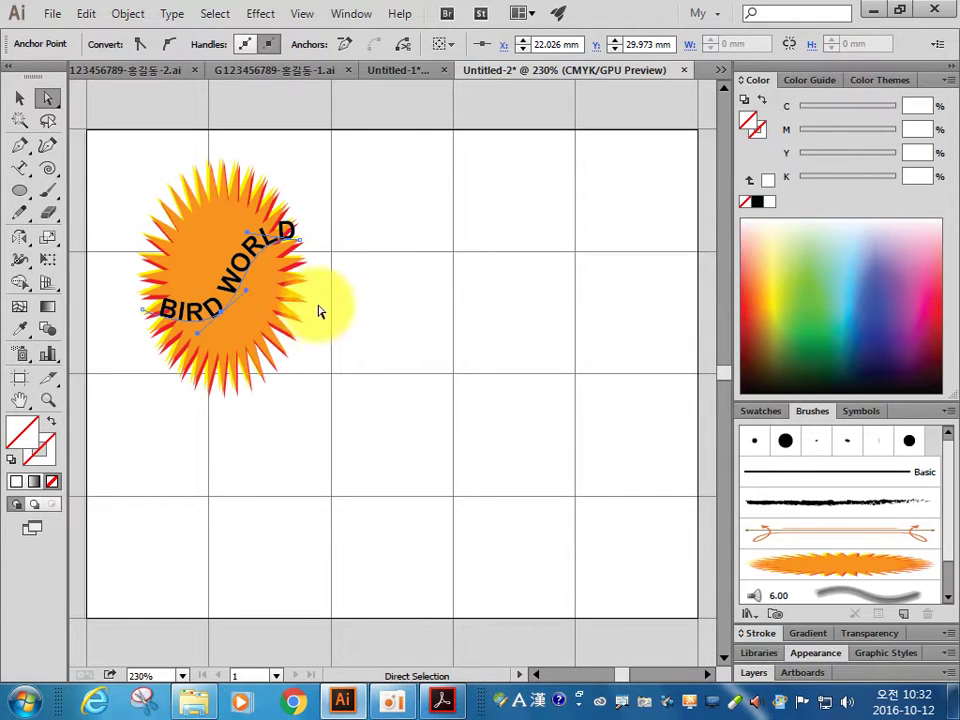
# Step: Select the whole BIRD WORLD text object and set its font size to 13 pt
pyautogui.click(19, 97)
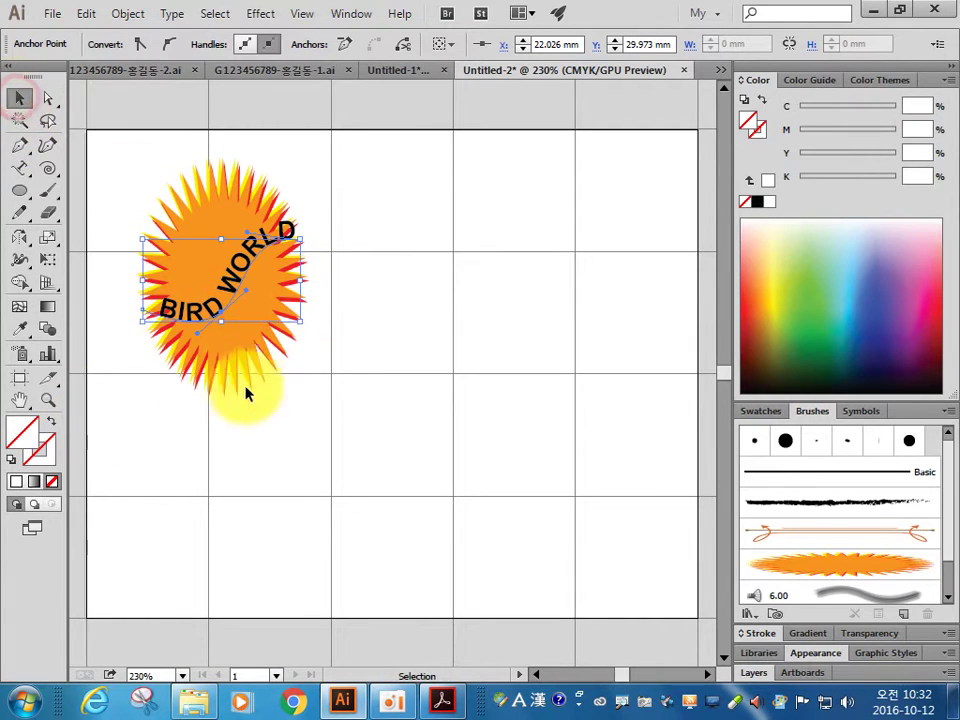
pyautogui.click(180, 290)
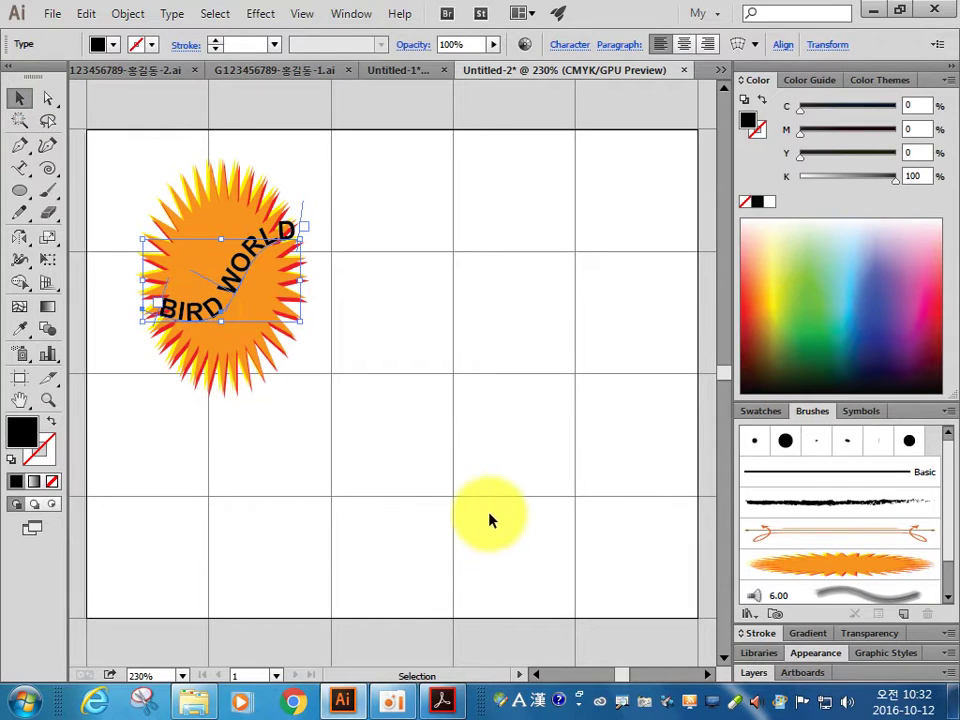
pyautogui.click(574, 45)
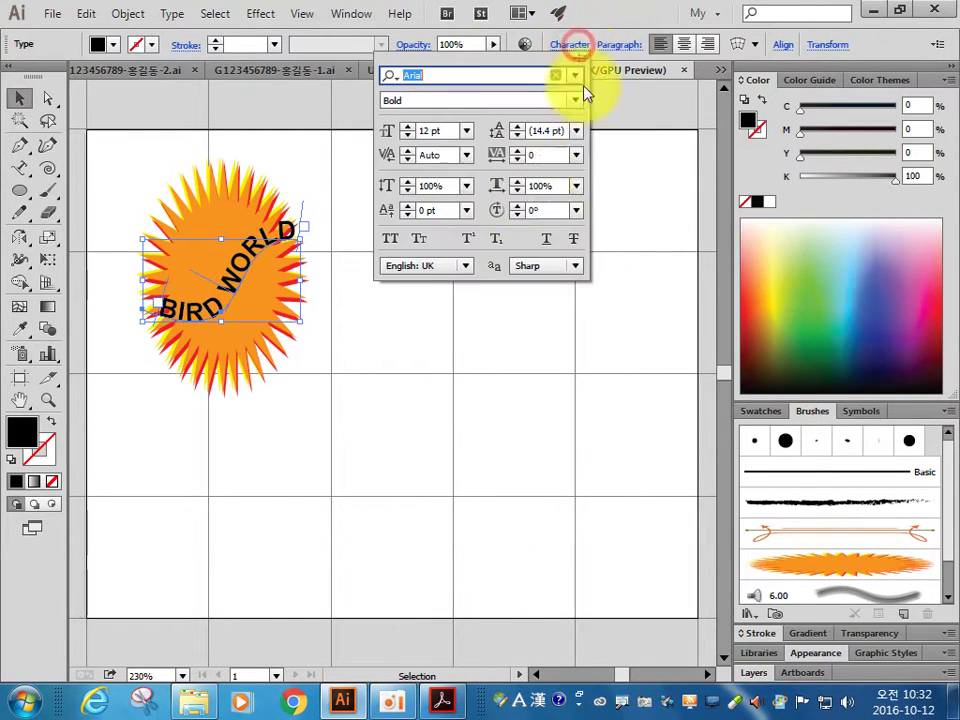
pyautogui.click(433, 130)
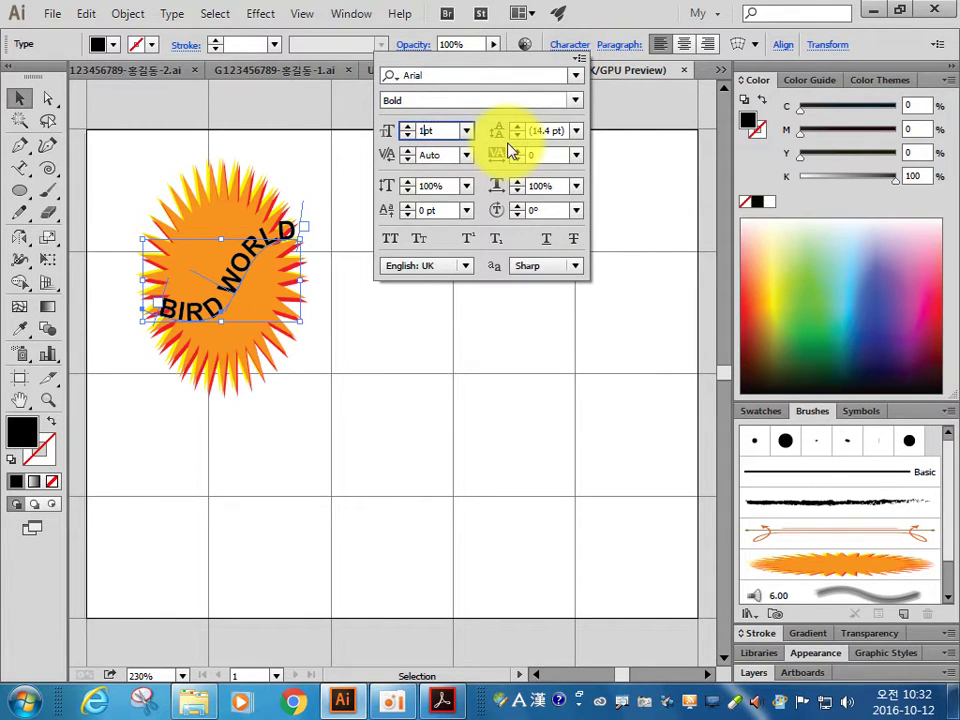
pyautogui.press('Return')
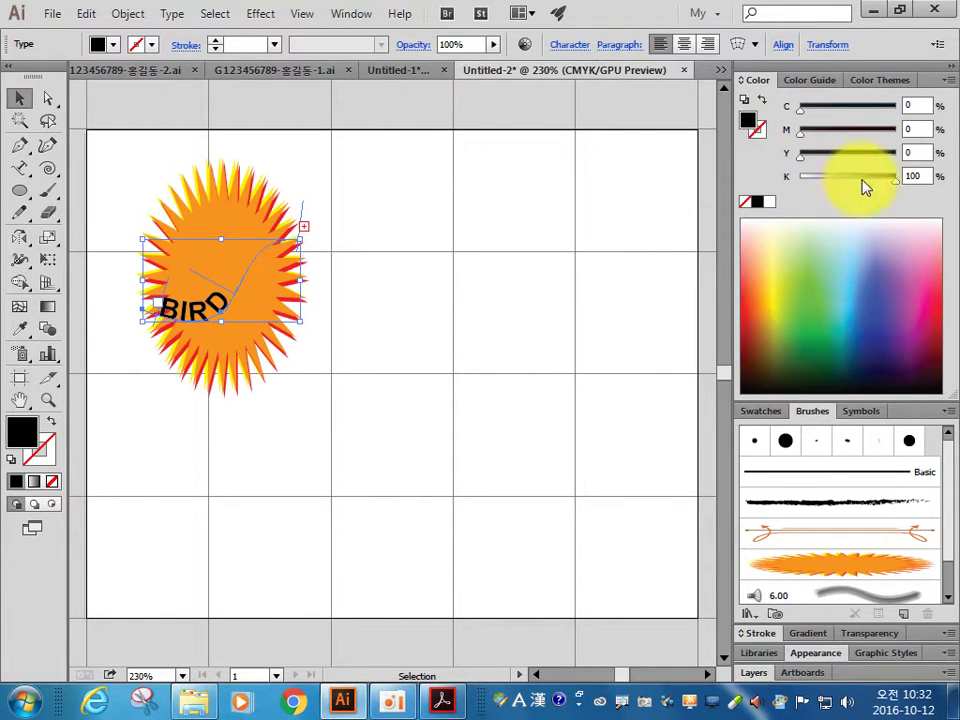
# Step: Set the BIRD WORLD text's fill colour to M 10, Y 100 and K 0
pyautogui.click(912, 129)
pyautogui.write('10')
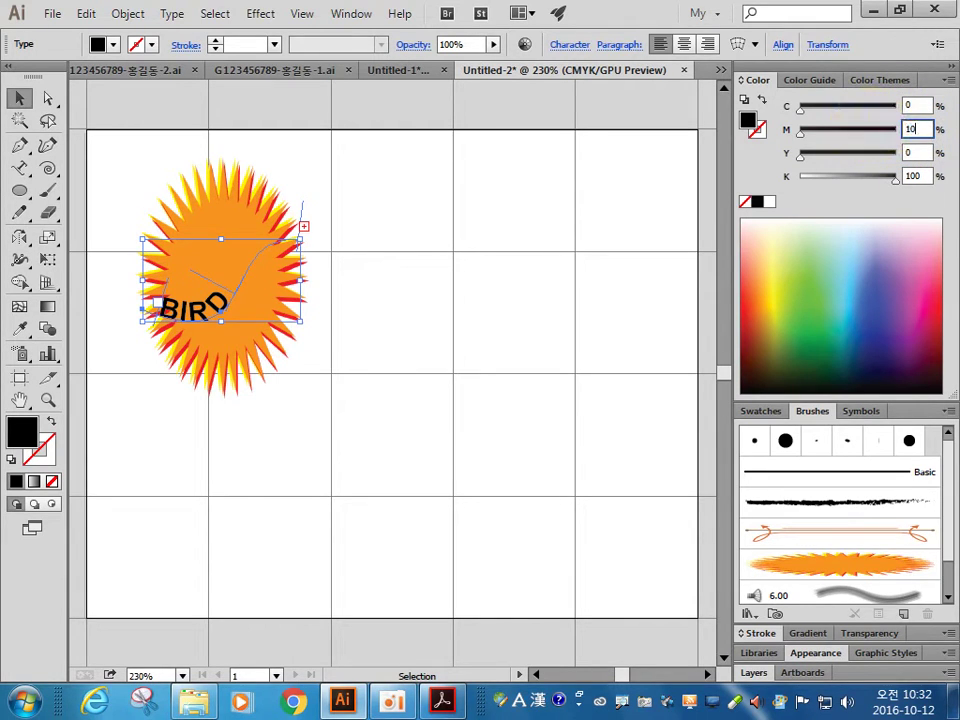
pyautogui.press('Tab')
pyautogui.write('100')
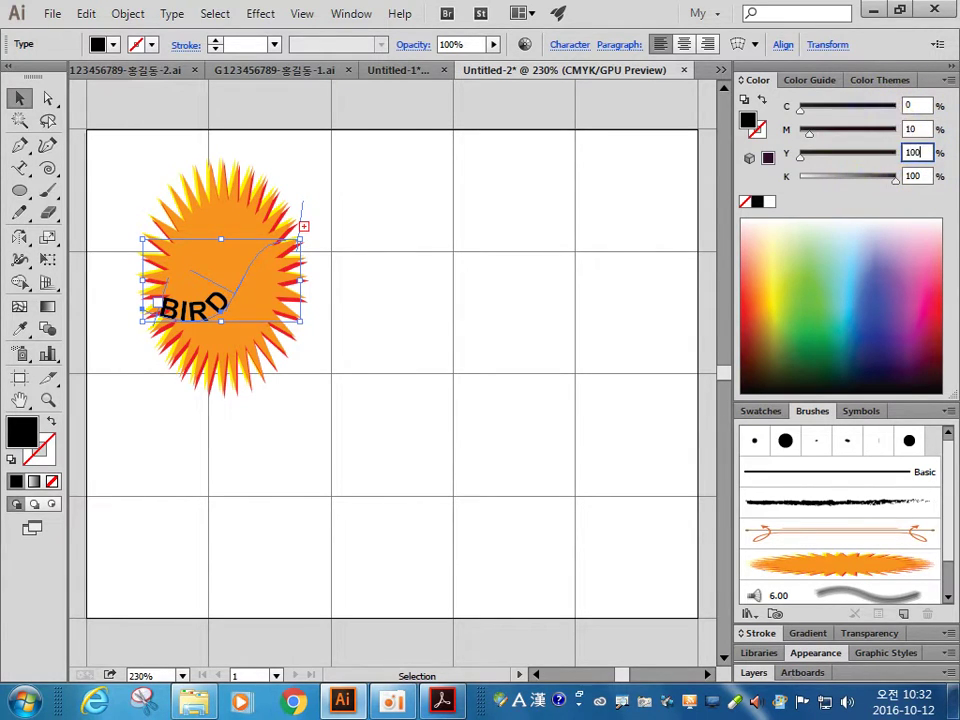
pyautogui.click(915, 176)
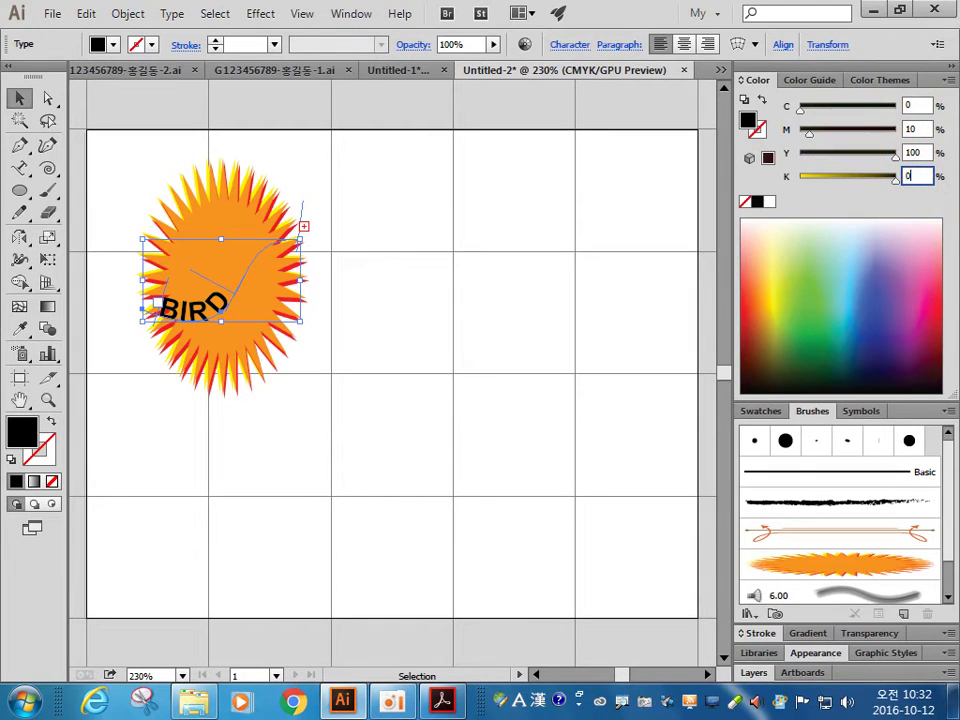
pyautogui.press('Return')
# Step: Save the text's yellow fill as a new colour swatch
pyautogui.click(760, 411)
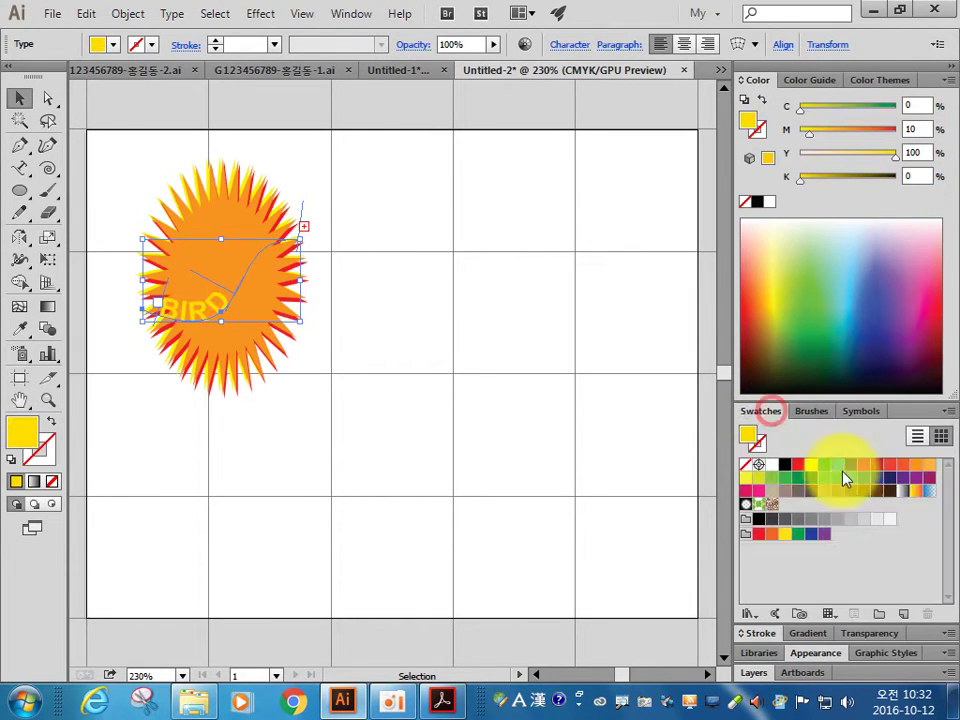
pyautogui.click(904, 615)
pyautogui.click(478, 488)
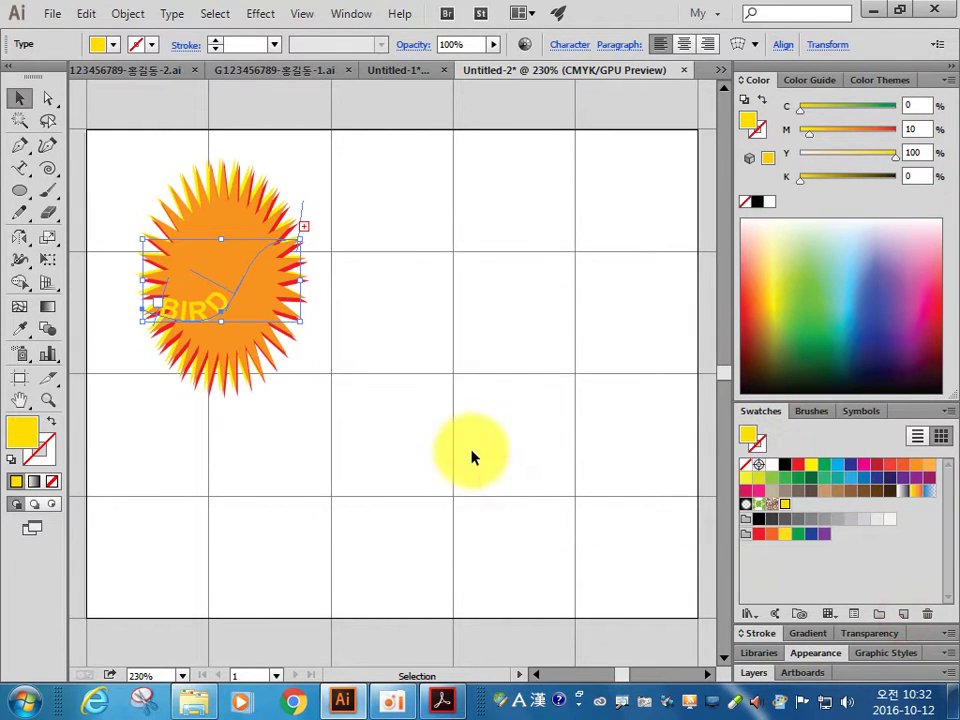
# Step: Move the end anchors of the BIRD WORLD text path slightly outward past the sun's edges so the whole text fits
pyautogui.click(48, 100)
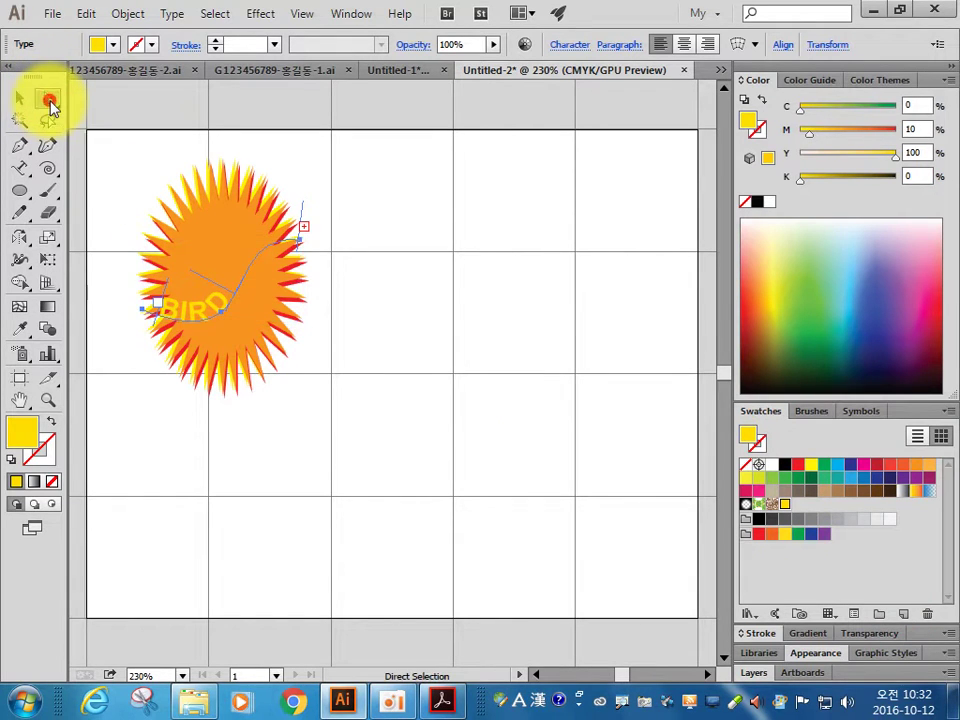
pyautogui.click(332, 252)
pyautogui.moveTo(306, 246); pyautogui.dragTo(308, 240)
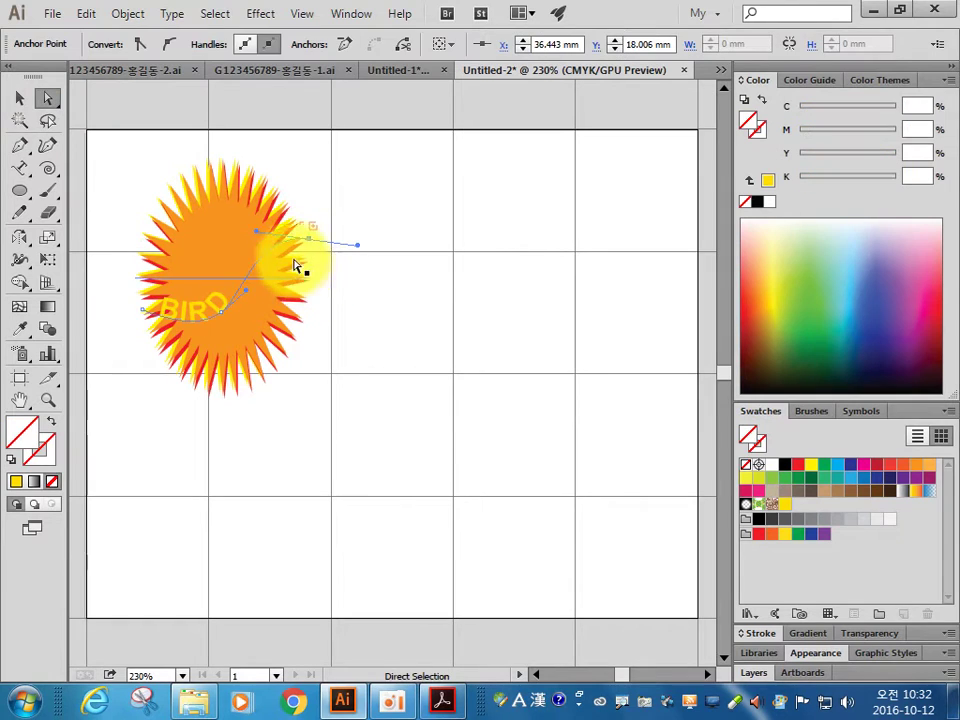
pyautogui.moveTo(156, 311); pyautogui.dragTo(134, 313)
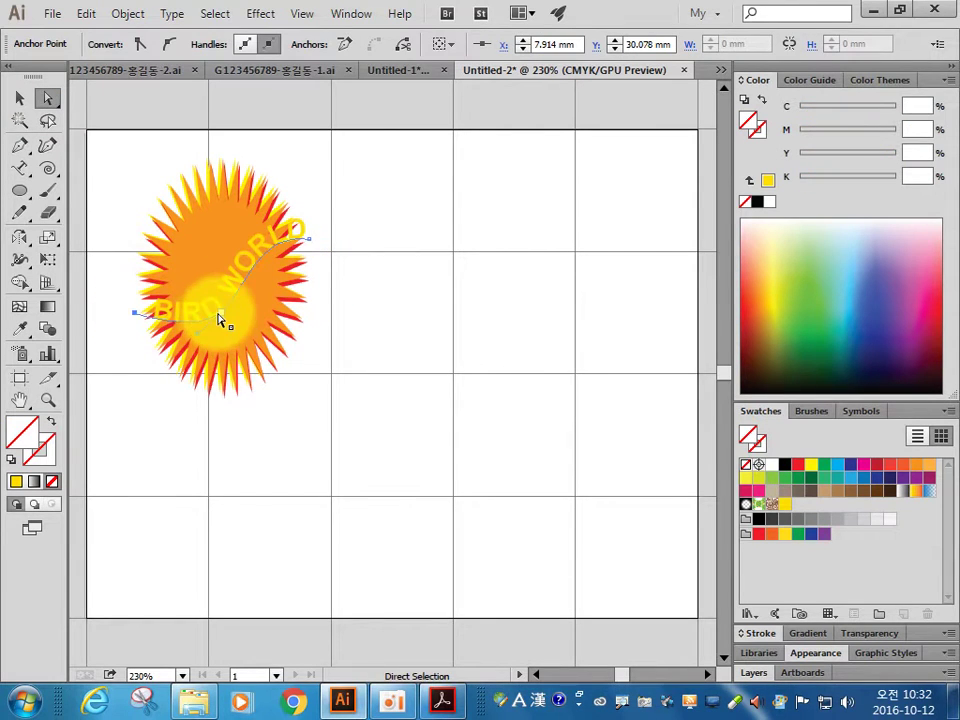
# Step: Lengthen the starburst sun's line toward the 20-unit-wide grid's second column and set its stroke weight to 1 pt
pyautogui.click(19, 98)
pyautogui.click(222, 268)
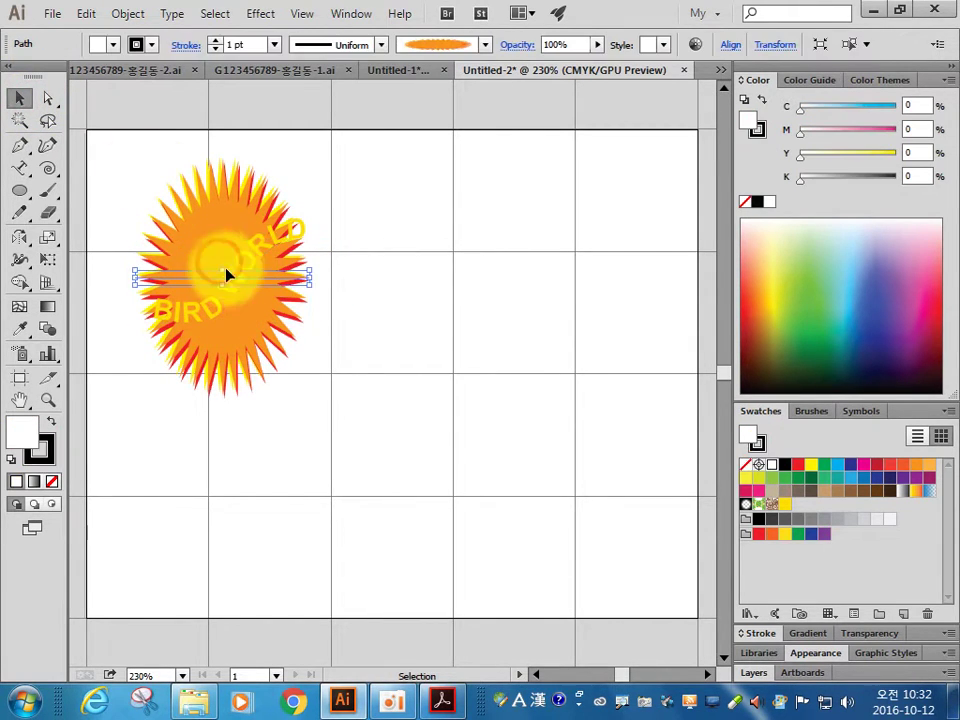
pyautogui.moveTo(309, 278); pyautogui.dragTo(348, 279)
pyautogui.click(182, 274)
pyautogui.click(326, 286)
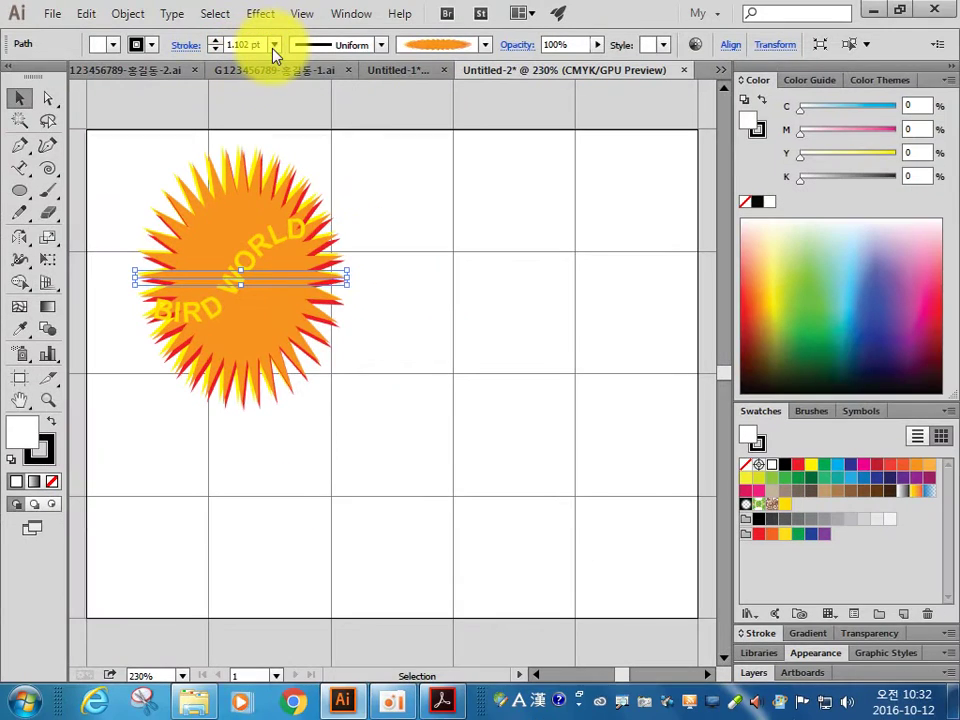
pyautogui.click(274, 45)
pyautogui.click(297, 128)
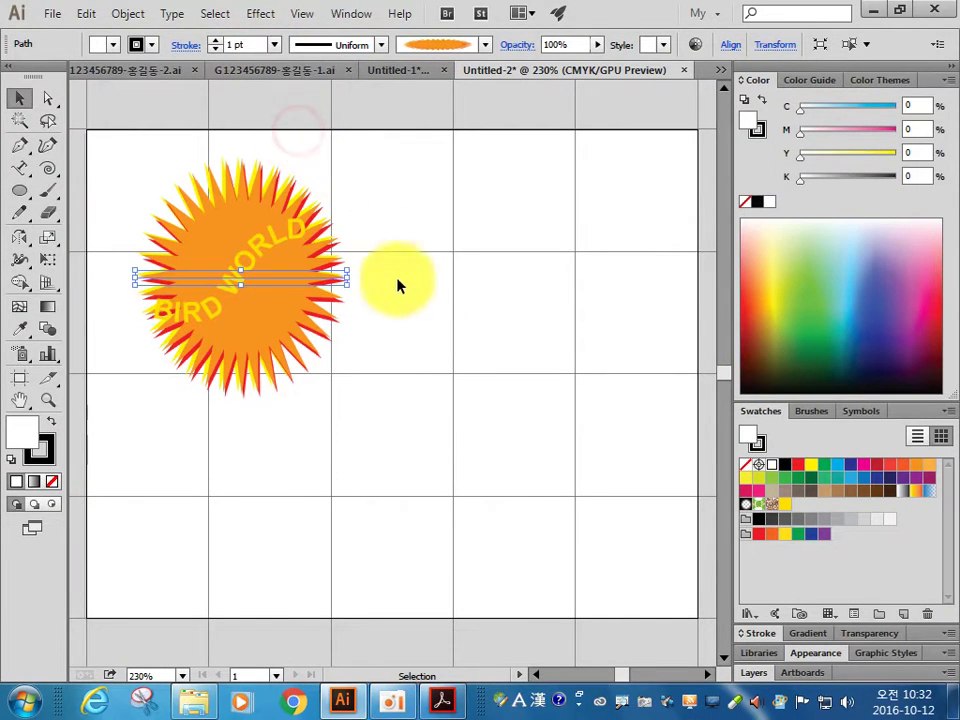
# Step: Turn off Scale Strokes & Effects in the Scale options and nudge the sun slightly left and down
pyautogui.doubleClick(47, 240)
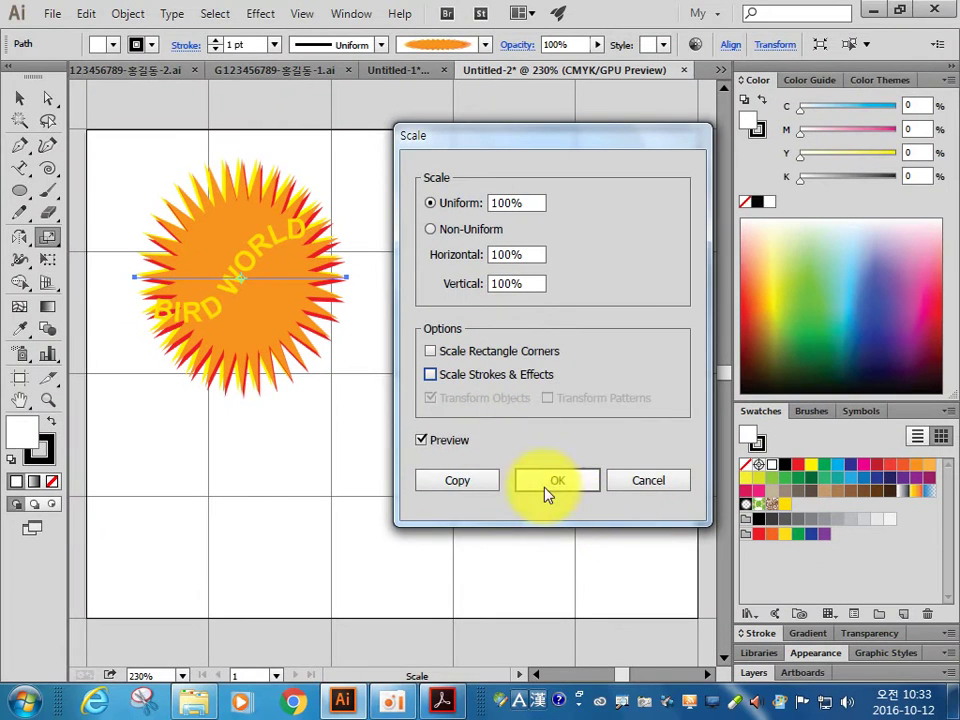
pyautogui.click(551, 480)
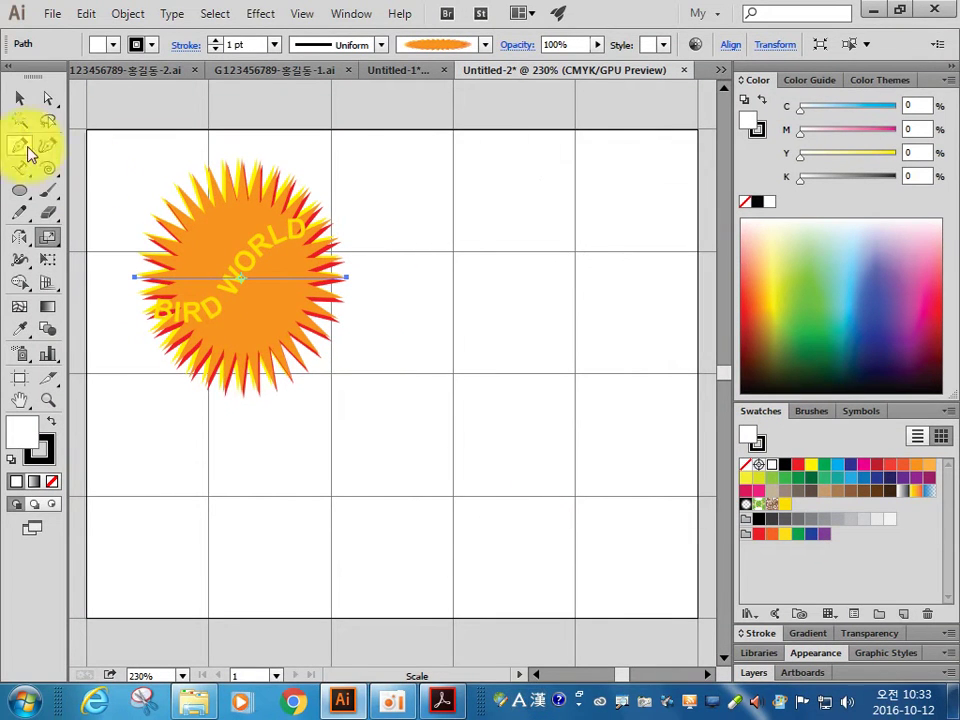
pyautogui.click(20, 97)
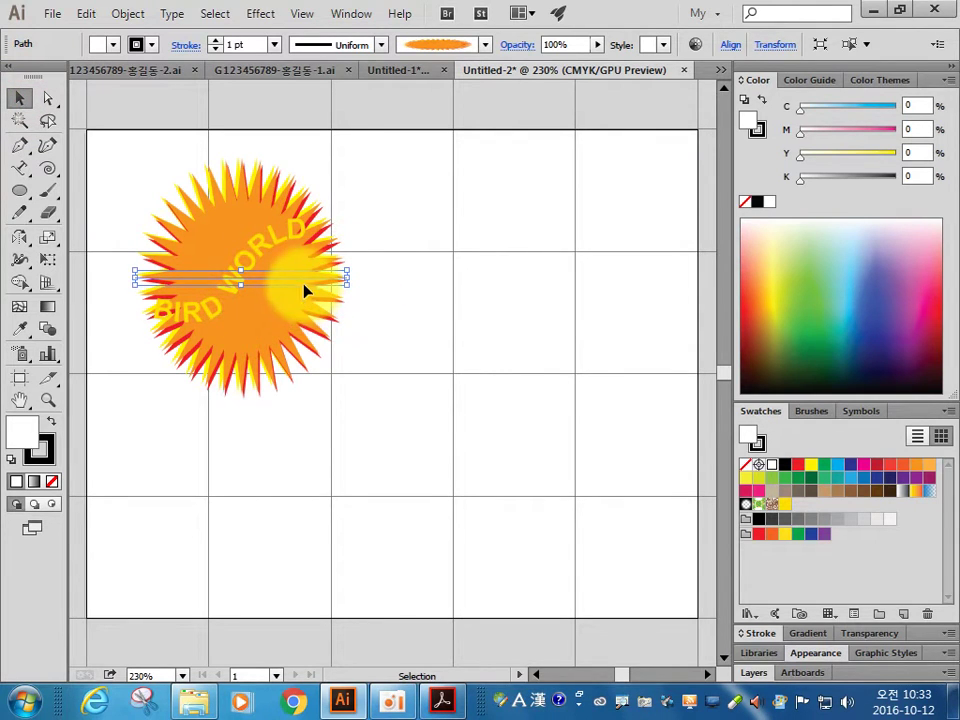
pyautogui.click(378, 338)
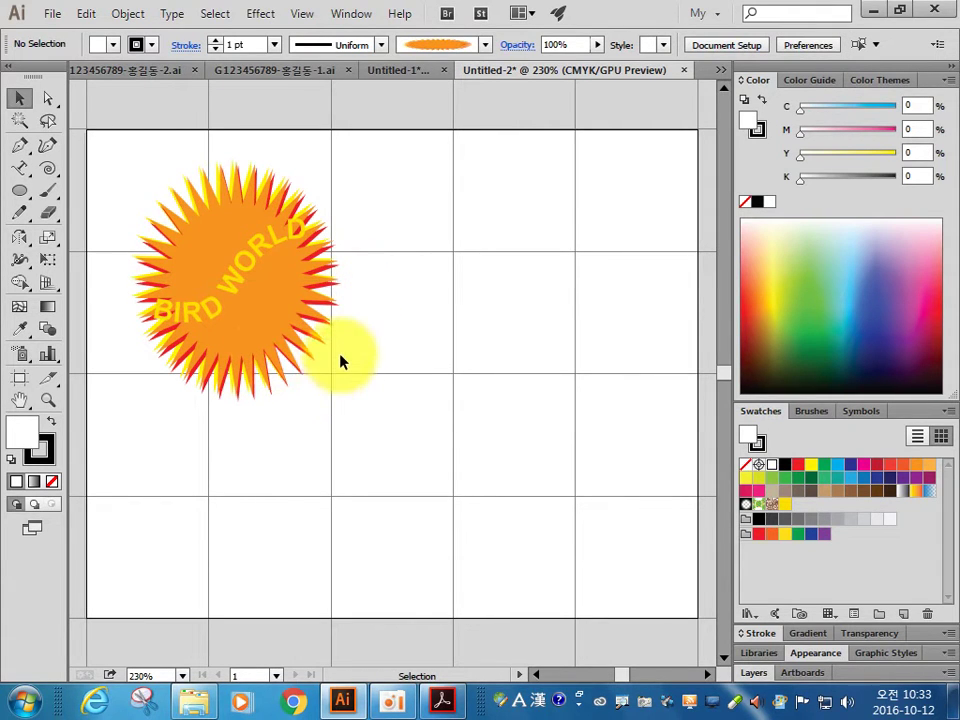
# Step: Consulting the exam PDF in Acrobat Reader, add the text Welcome! right of the sun and enlarge it to nearly reach the artboard's right edge
pyautogui.click(441, 700)
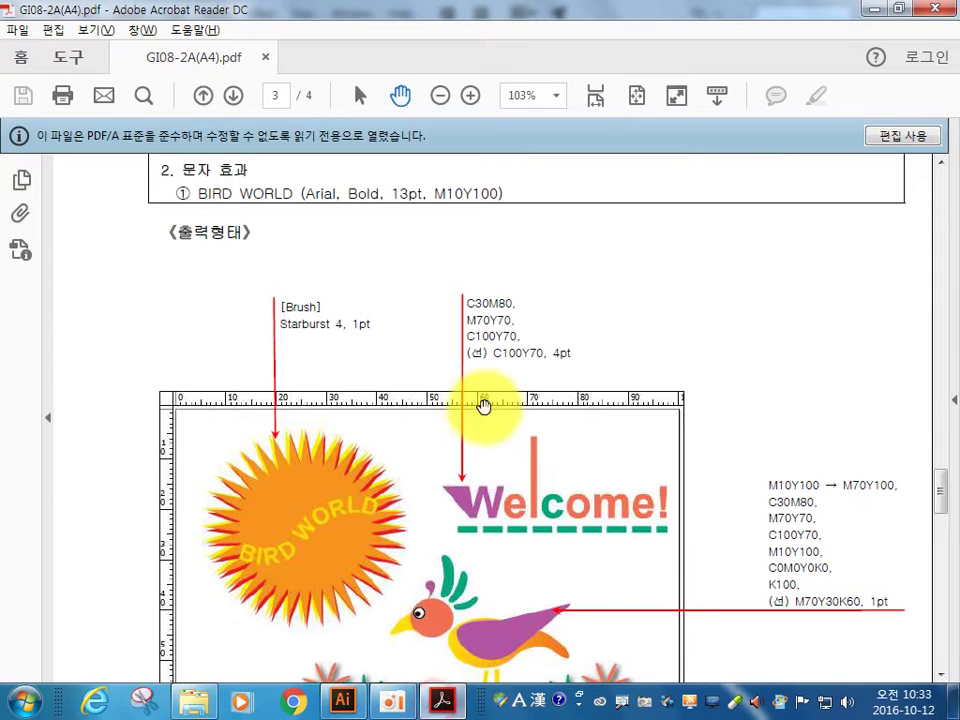
pyautogui.scroll(4, 480, 424)
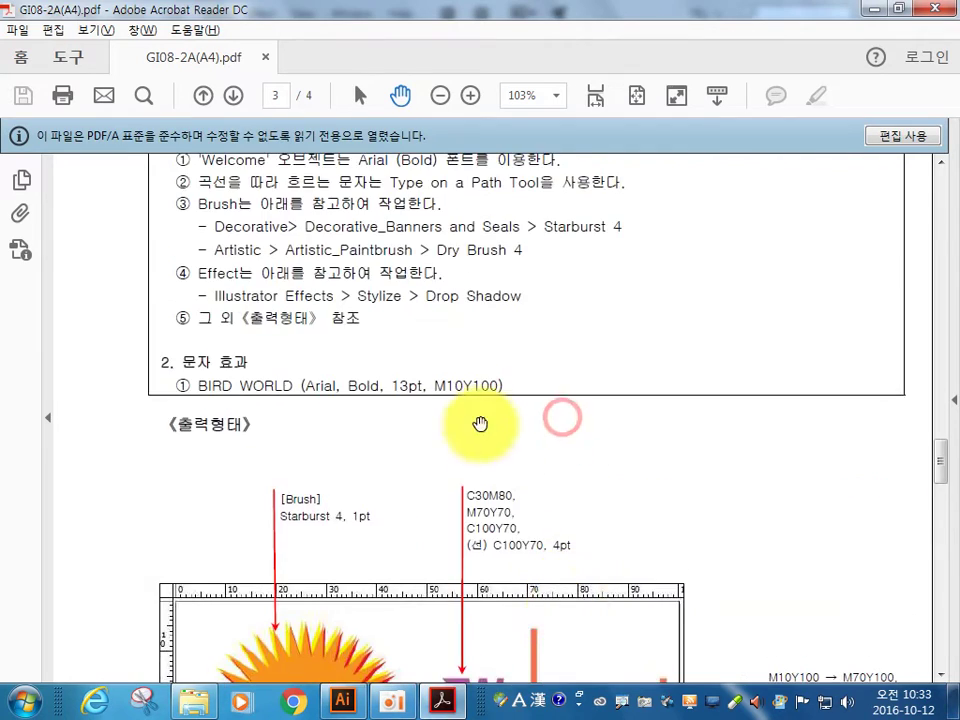
pyautogui.scroll(3, 480, 424)
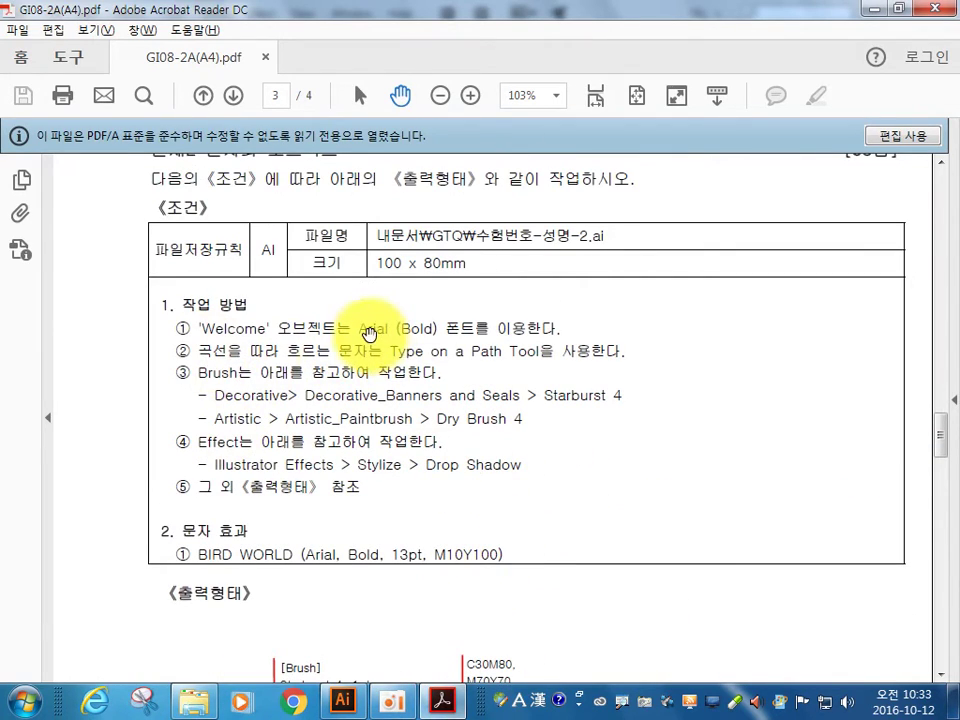
pyautogui.scroll(-10, 545, 380)
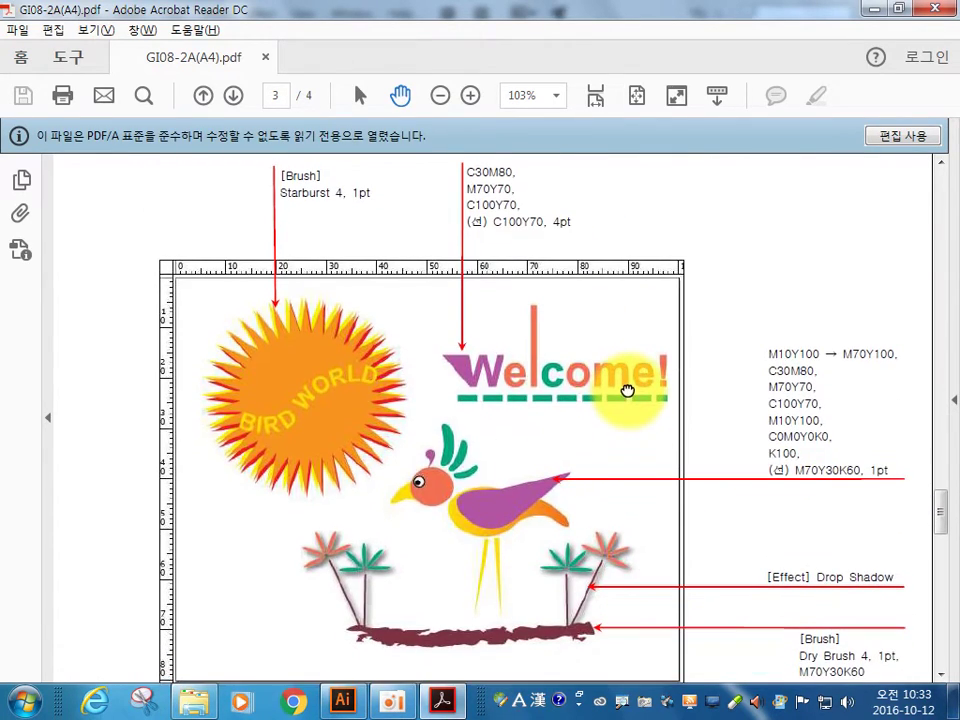
pyautogui.hotkey('alt', 'Tab')
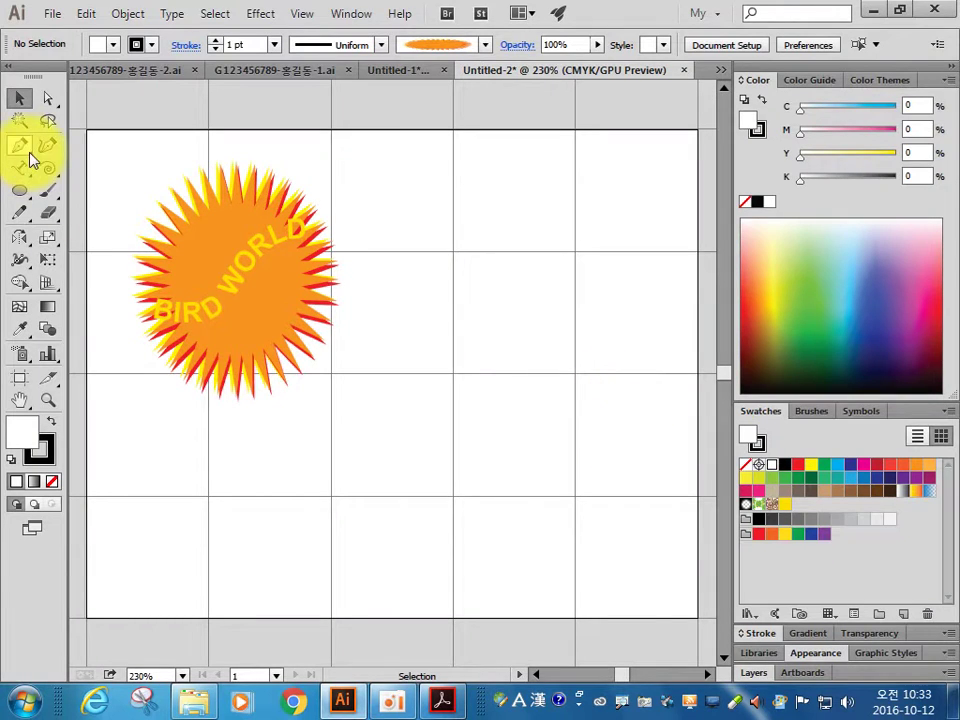
pyautogui.moveTo(22, 167); pyautogui.dragTo(113, 171)
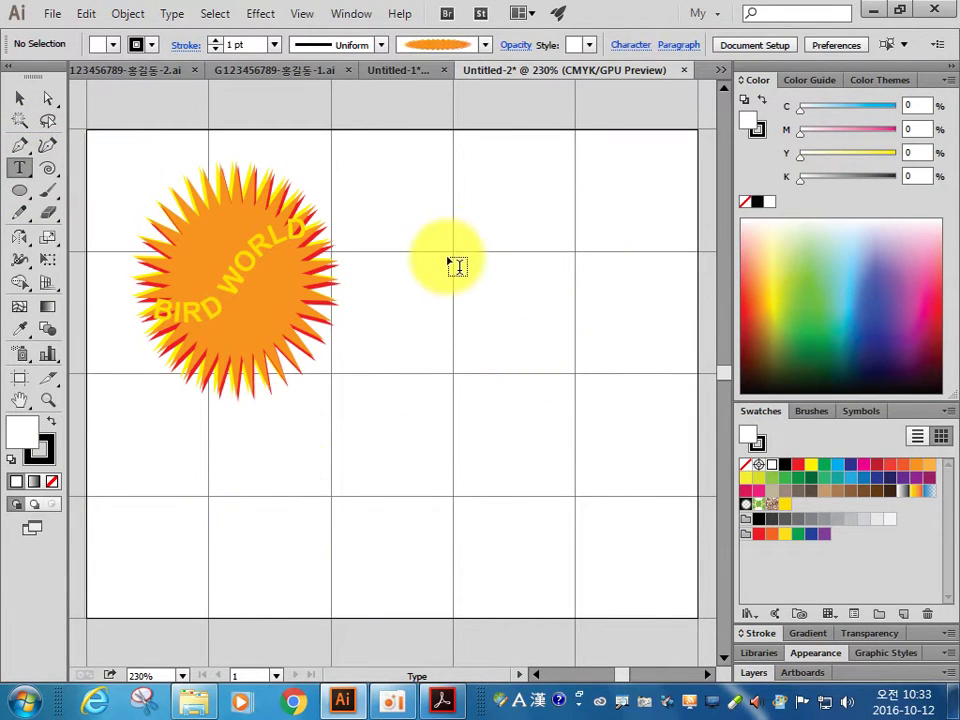
pyautogui.click(429, 252)
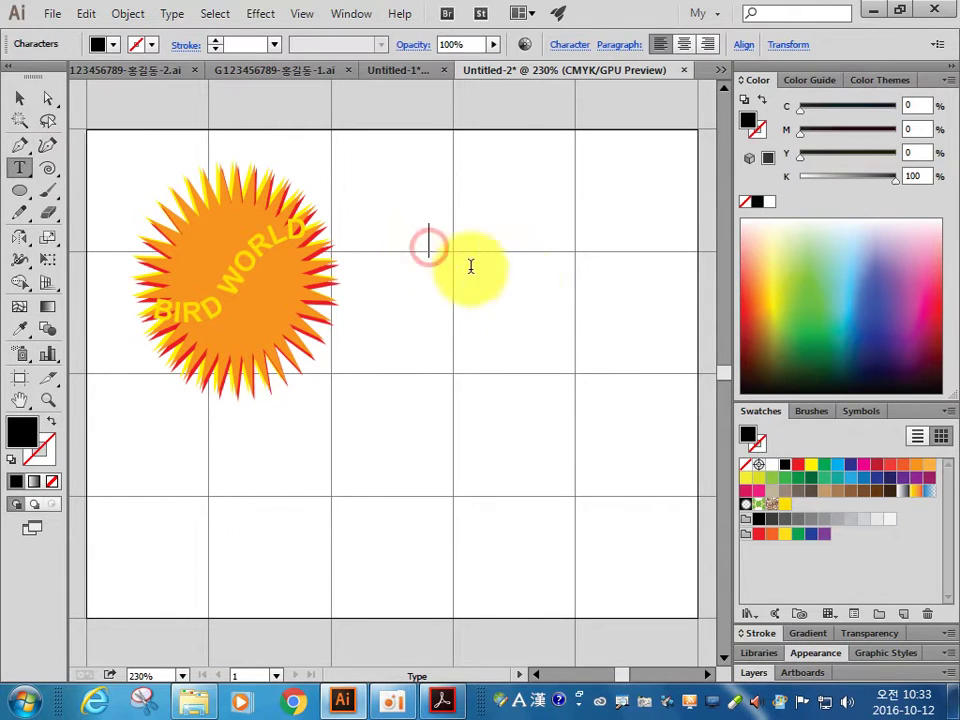
pyautogui.click(567, 46)
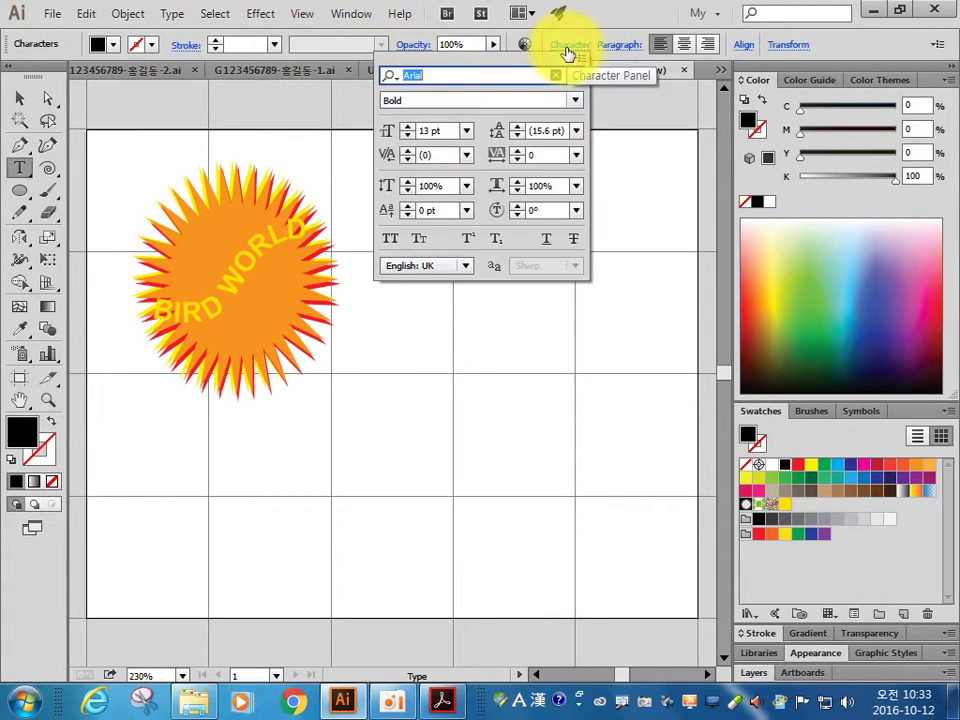
pyautogui.click(562, 47)
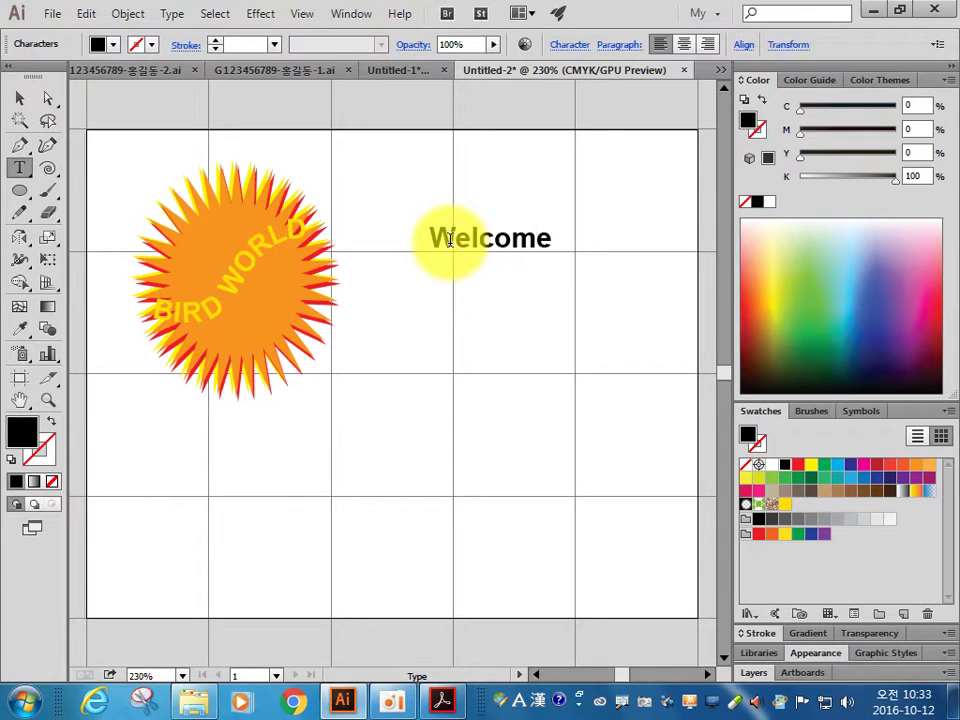
pyautogui.click(553, 240)
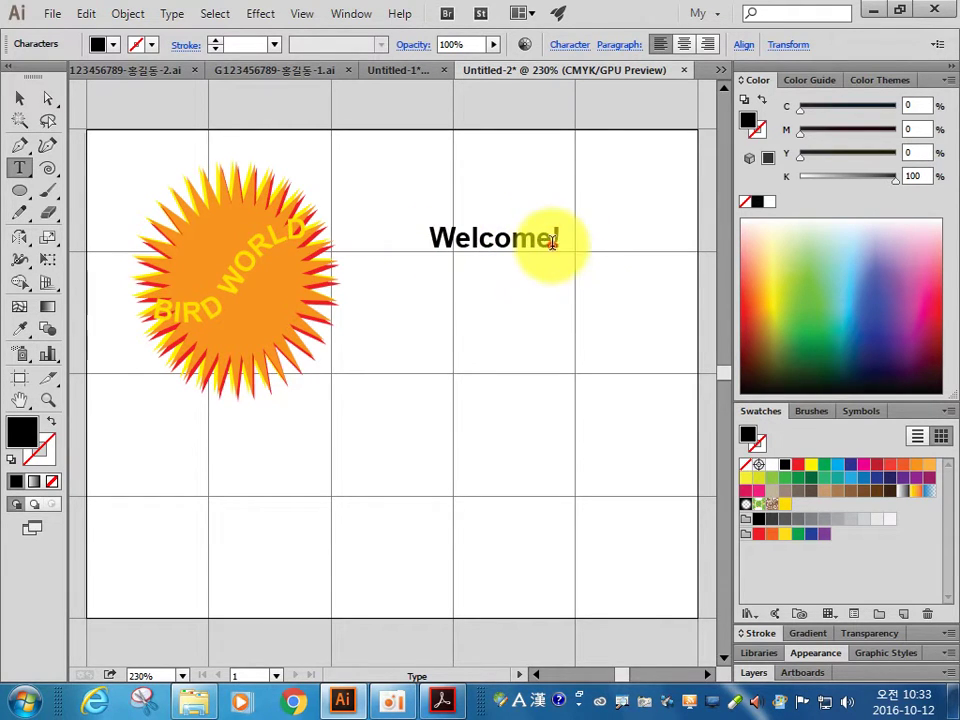
pyautogui.click(24, 101)
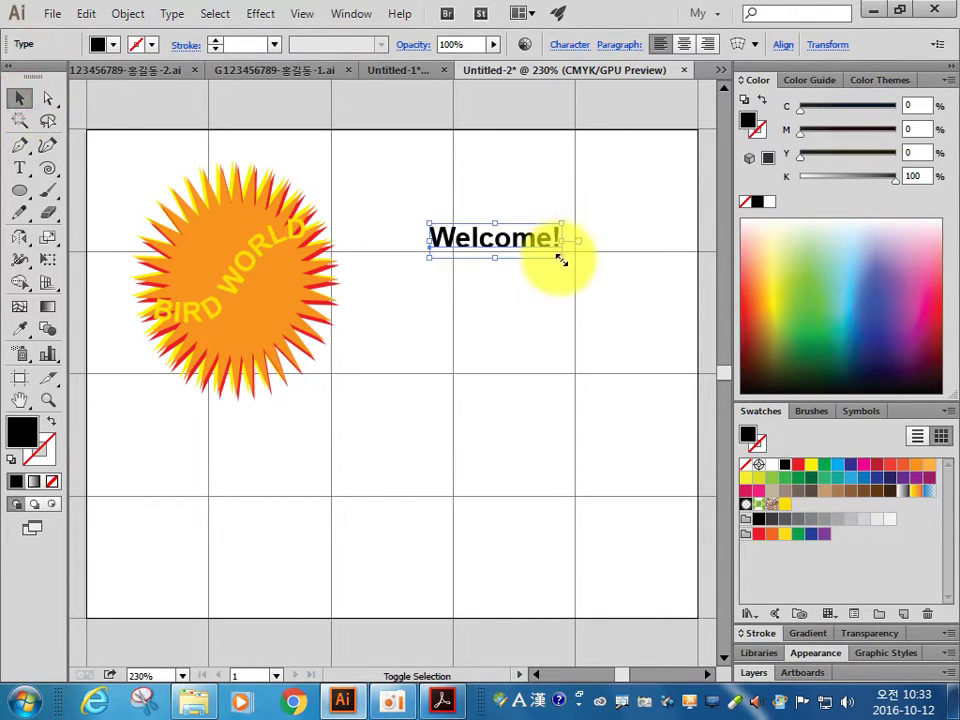
pyautogui.moveTo(561, 259); pyautogui.dragTo(682, 305)
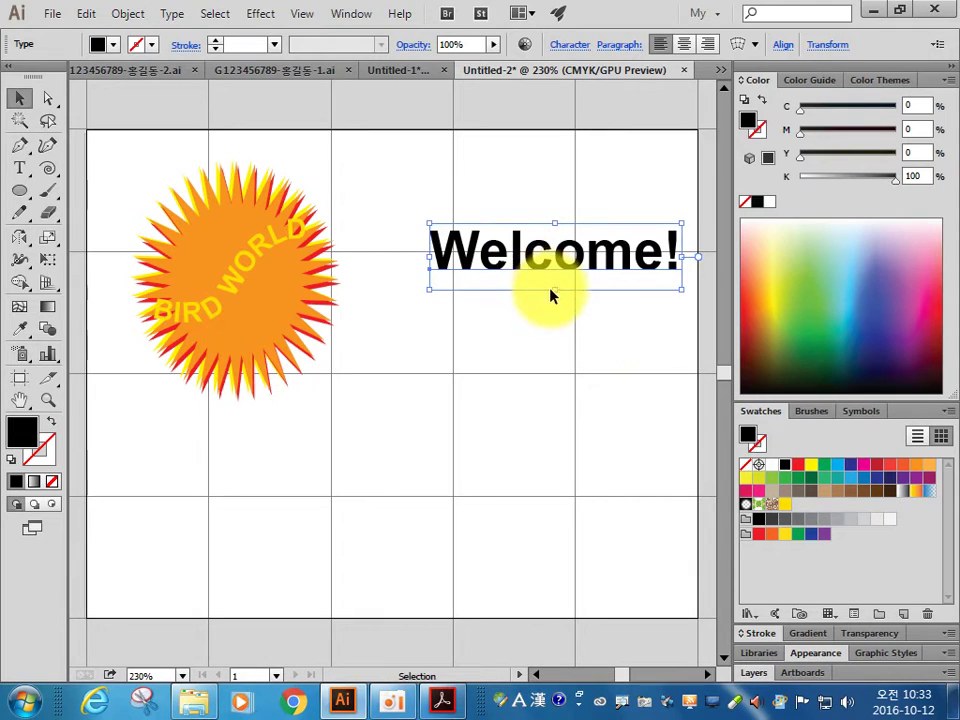
# Step: Convert the Welcome! text to outlines and ungroup its letters
pyautogui.rightClick(469, 263)
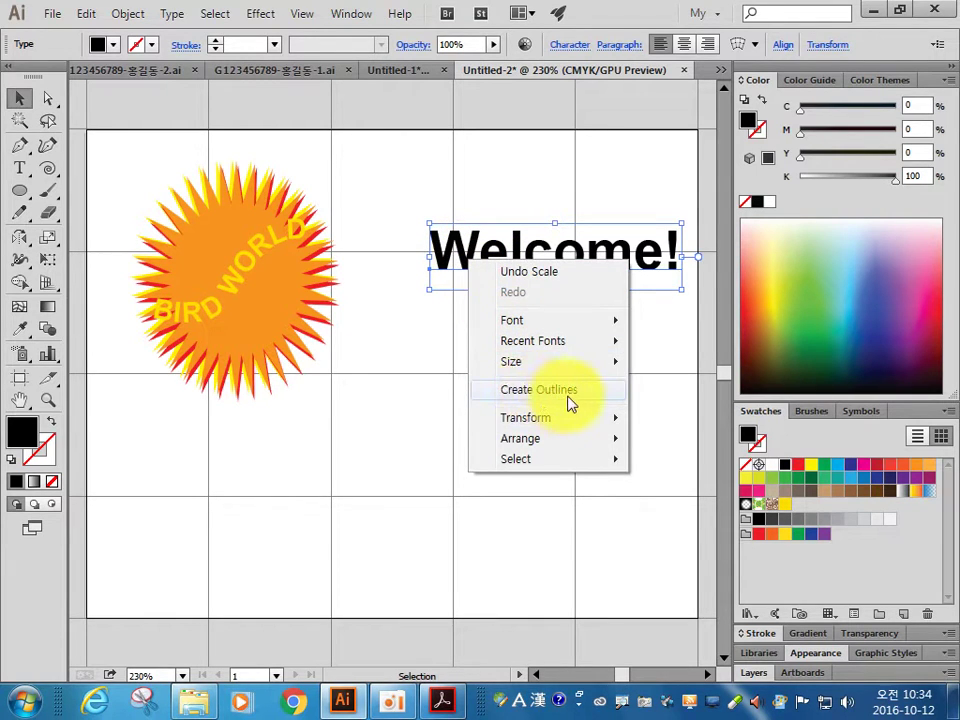
pyautogui.click(570, 402)
pyautogui.rightClick(463, 262)
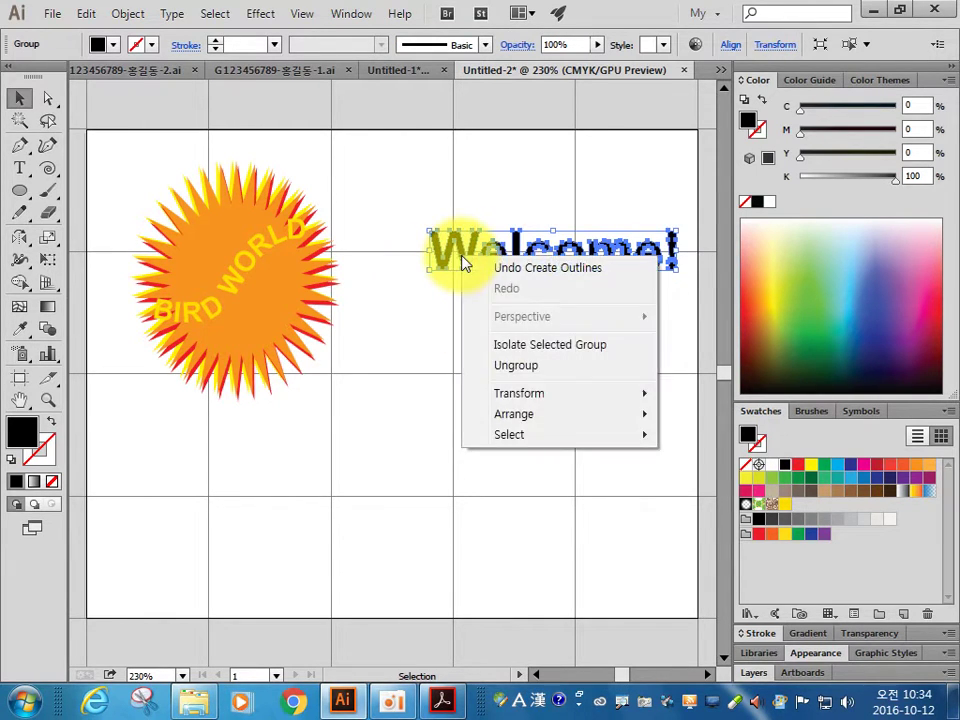
pyautogui.click(531, 366)
pyautogui.click(567, 335)
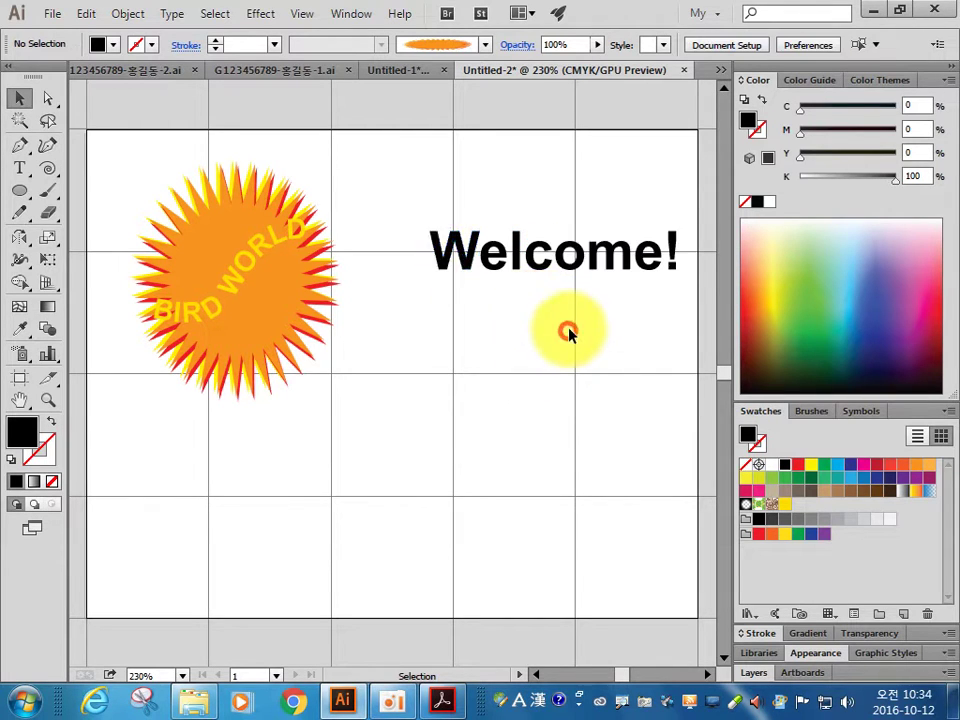
# Step: Reshape the outlined letters by raising the top of the l well above the word and extending the W's upper-left corner to the left
pyautogui.moveTo(392, 150); pyautogui.dragTo(228, 358)
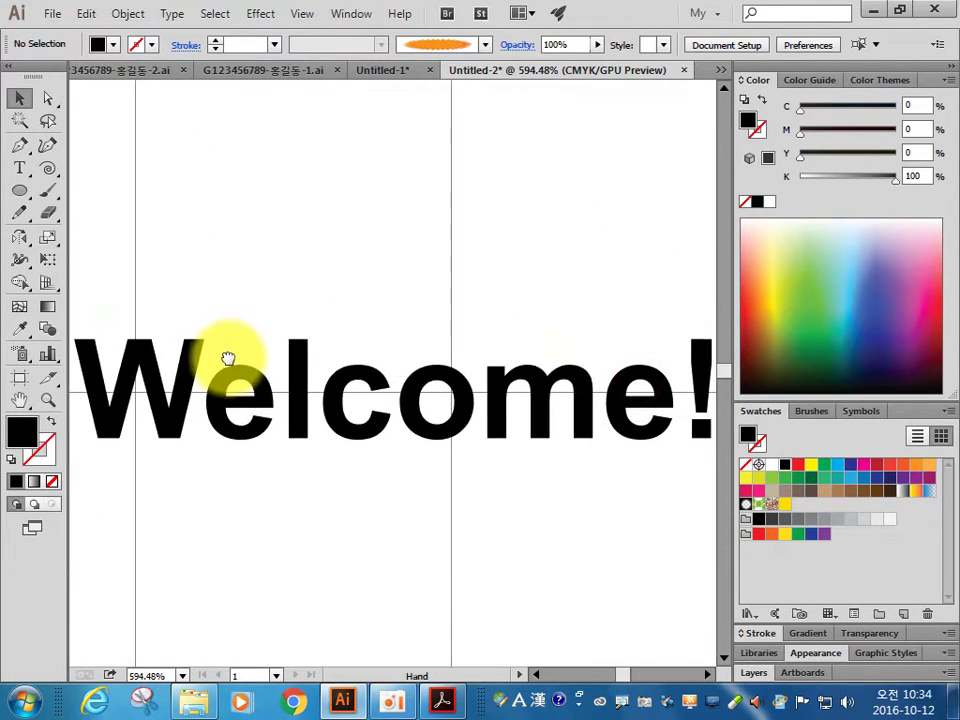
pyautogui.hotkey('ctrl', '-')
pyautogui.hotkey('ctrl', '-')
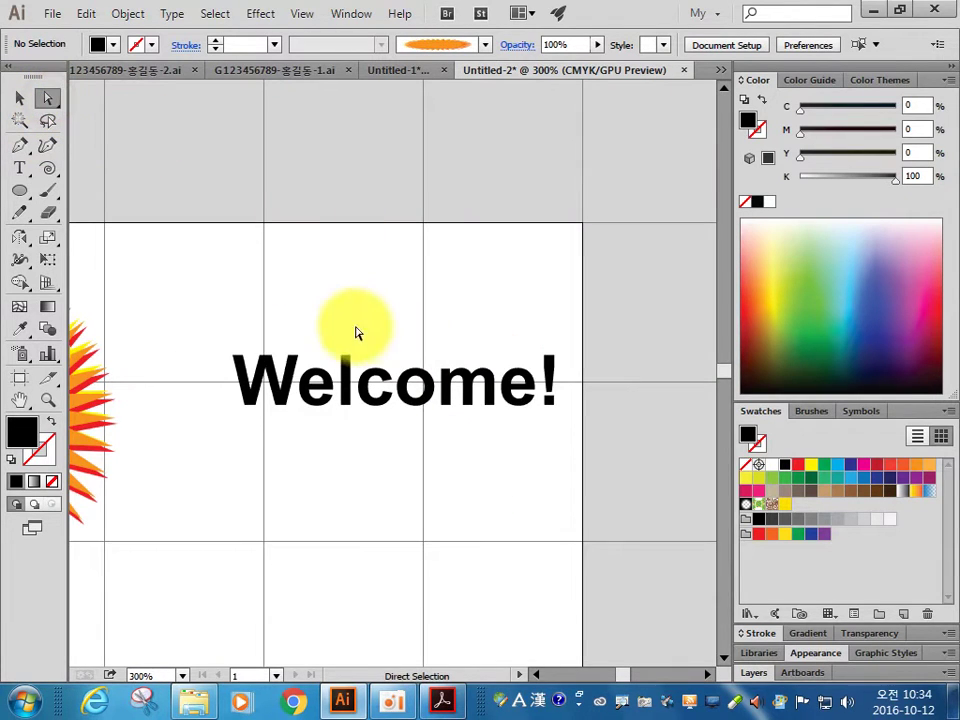
pyautogui.moveTo(336, 343); pyautogui.dragTo(358, 368)
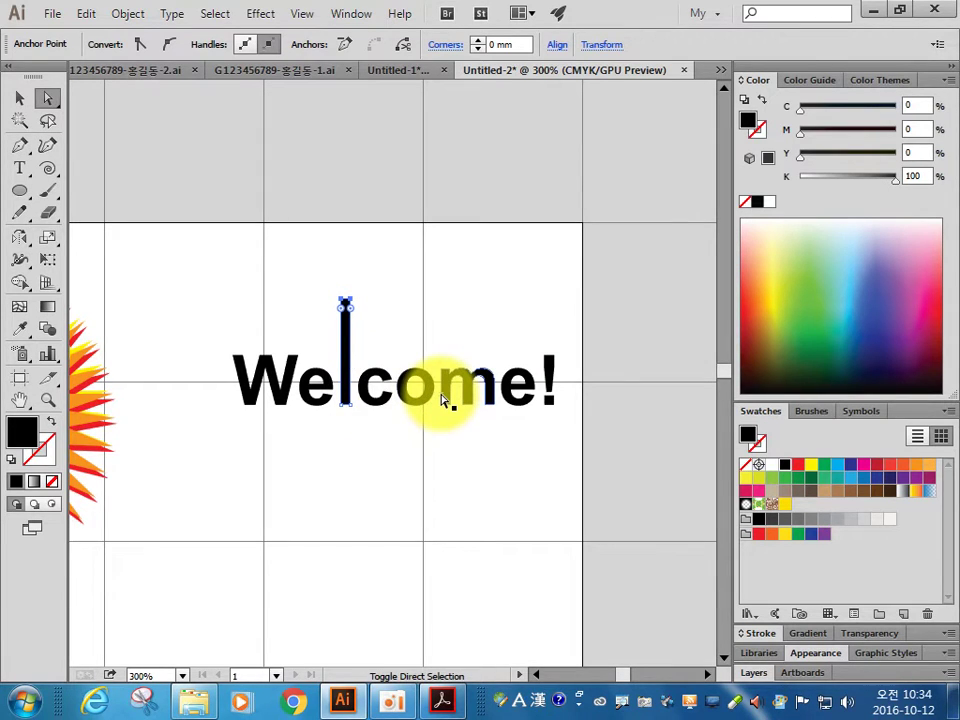
pyautogui.moveTo(281, 317); pyautogui.dragTo(231, 357)
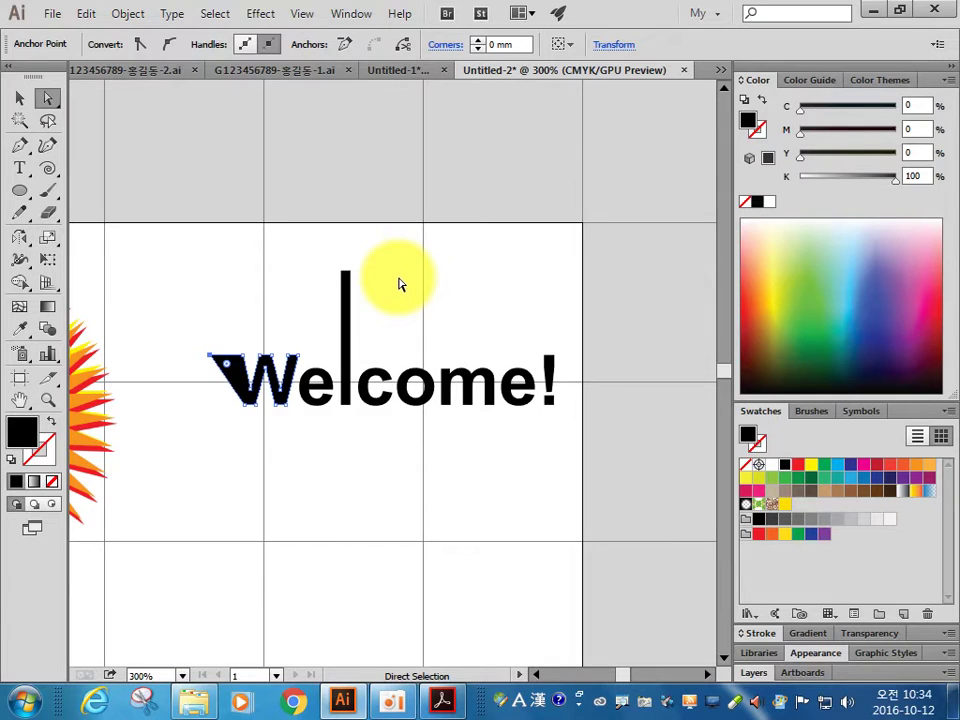
pyautogui.click(401, 285)
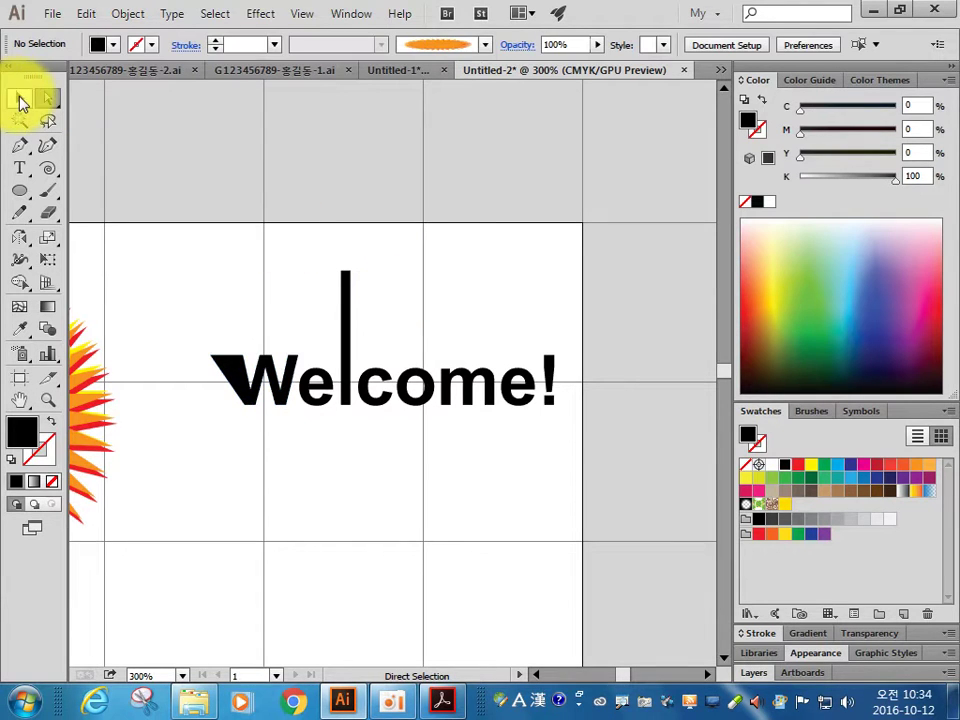
# Step: Check the W's colour in the exam PDF and set the W's fill to C 30, M 80, Y 0 and K 0
pyautogui.click(20, 97)
pyautogui.click(443, 701)
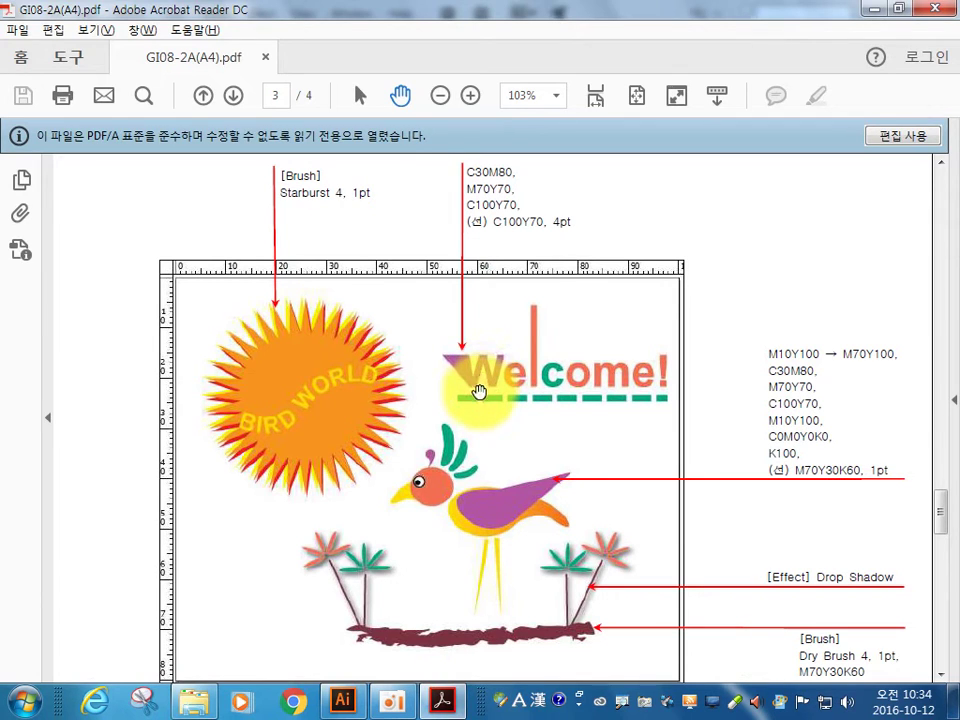
pyautogui.hotkey('alt', 'Tab')
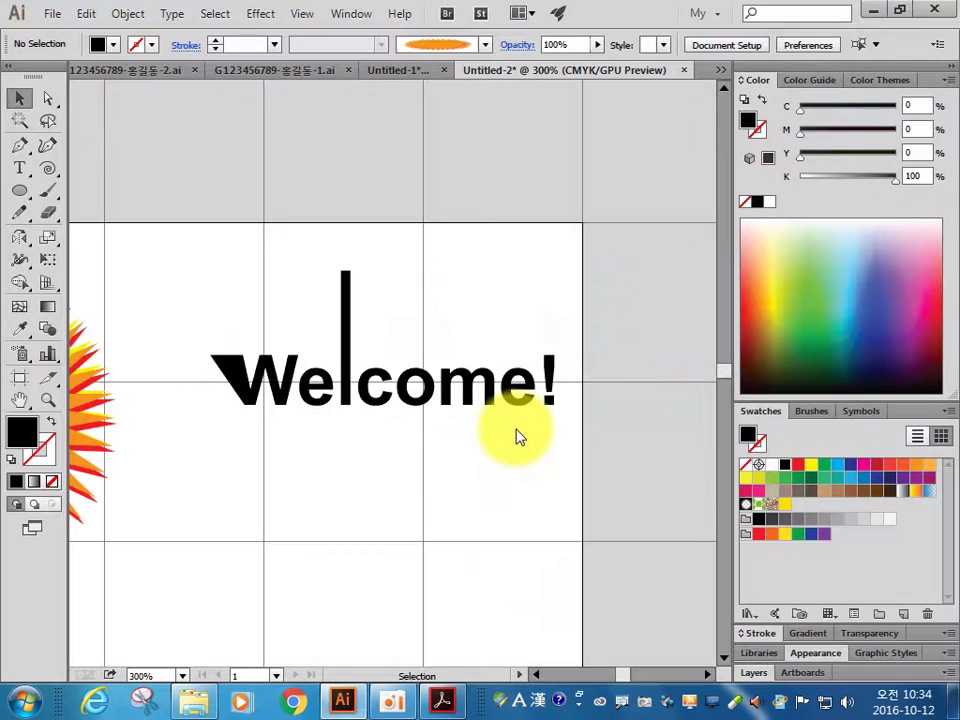
pyautogui.click(229, 381)
pyautogui.click(912, 105)
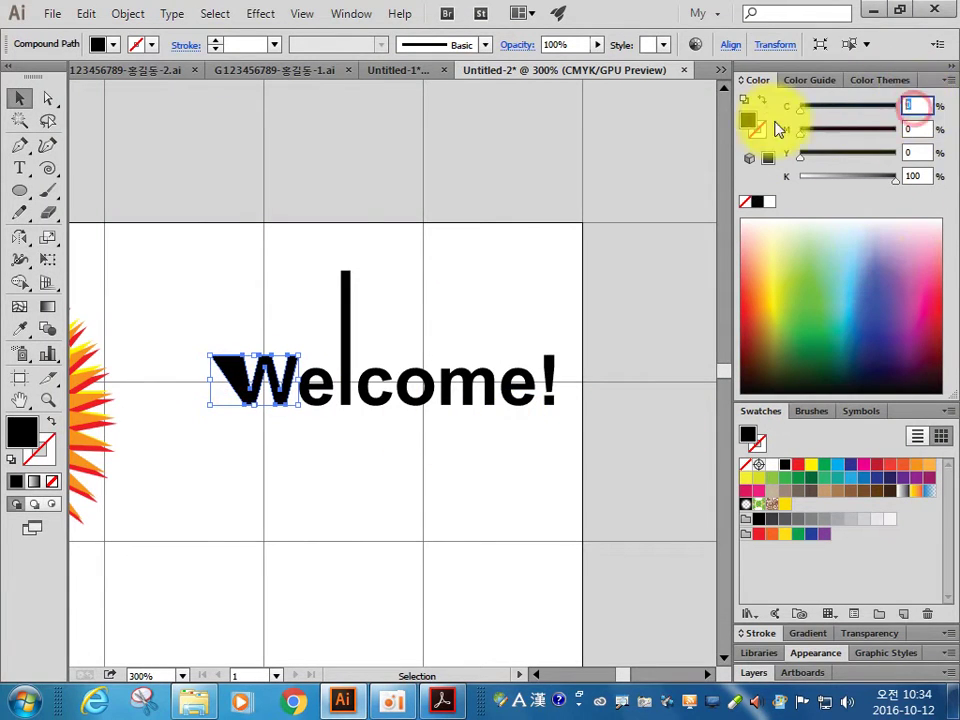
pyautogui.write('30')
pyautogui.press('Tab')
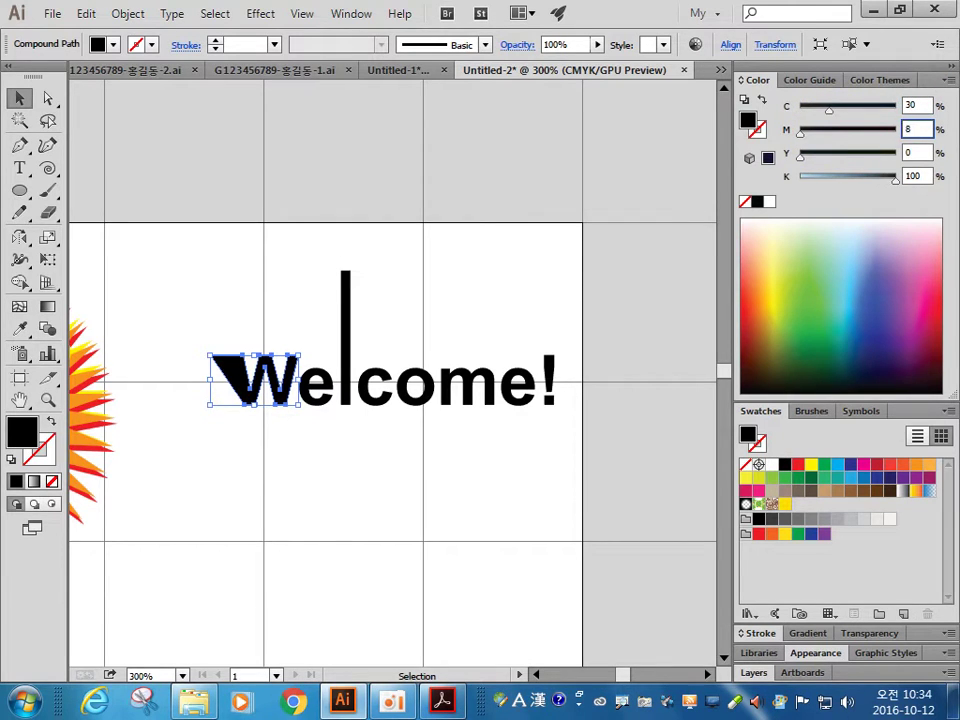
pyautogui.write('0')
pyautogui.press('Tab')
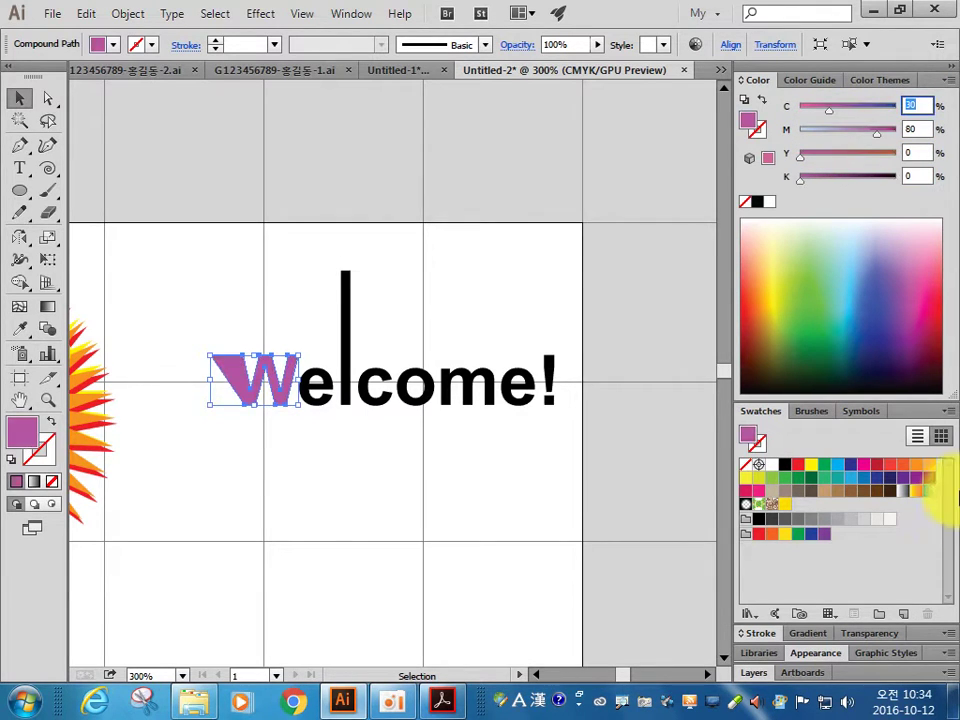
# Step: Save the W's fill colour, C=30 M=80 Y=0 K=0, as a new process colour swatch and deselect the letter
pyautogui.click(903, 613)
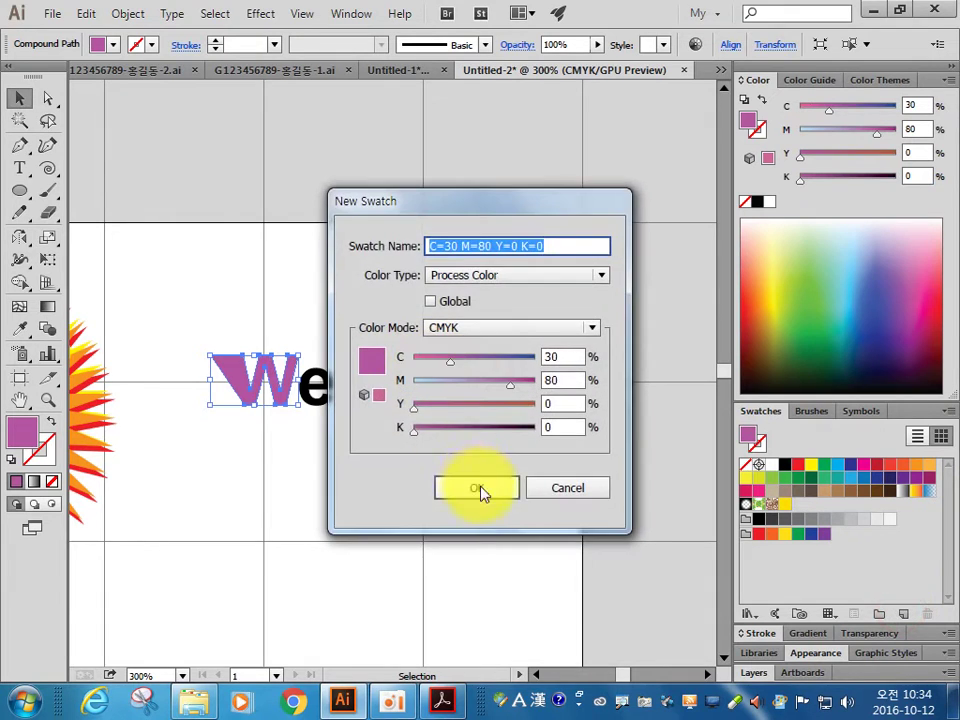
pyautogui.click(478, 488)
pyautogui.click(282, 460)
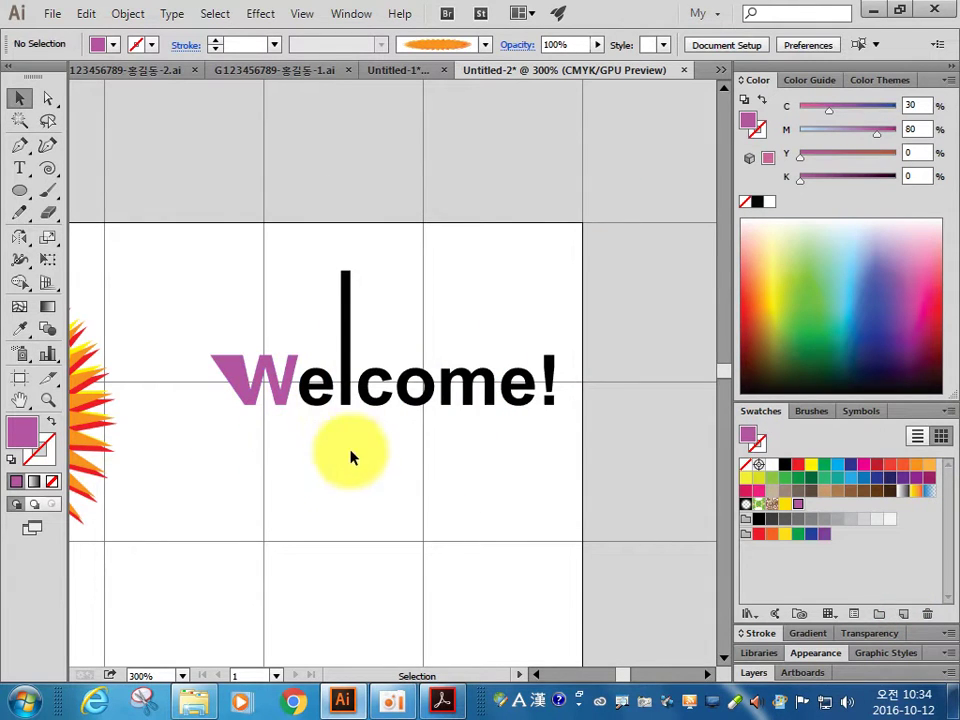
# Step: Consulting the exam PDF, fill the first e with C 0, M 70, Y 70, K 0 and save that colour as a swatch
pyautogui.click(450, 710)
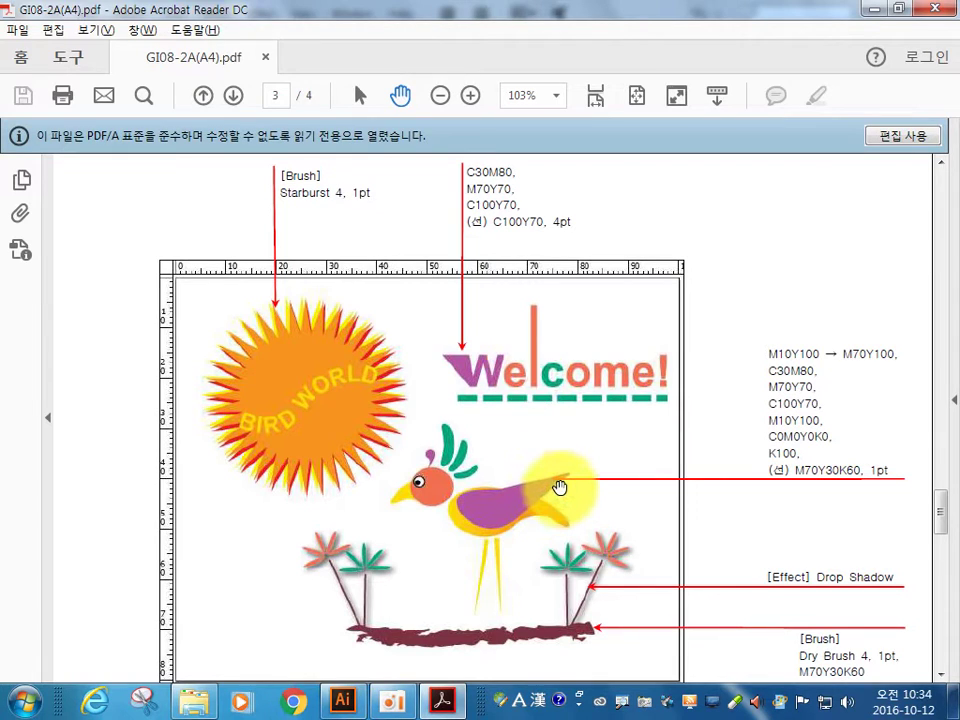
pyautogui.hotkey('alt', 'Tab')
pyautogui.click(316, 388)
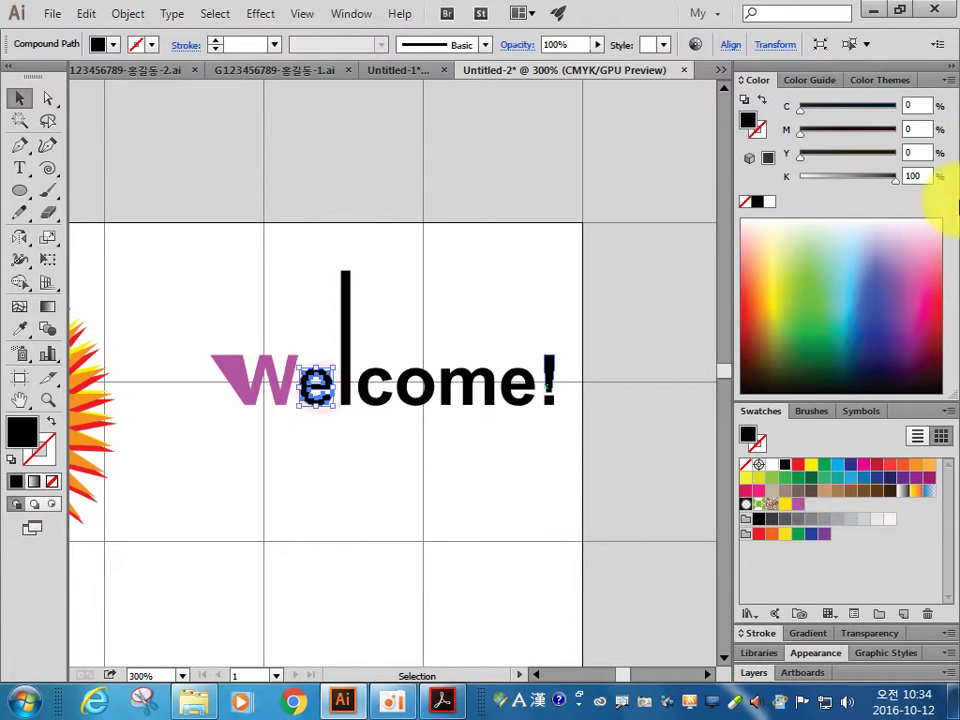
pyautogui.click(911, 130)
pyautogui.write('70')
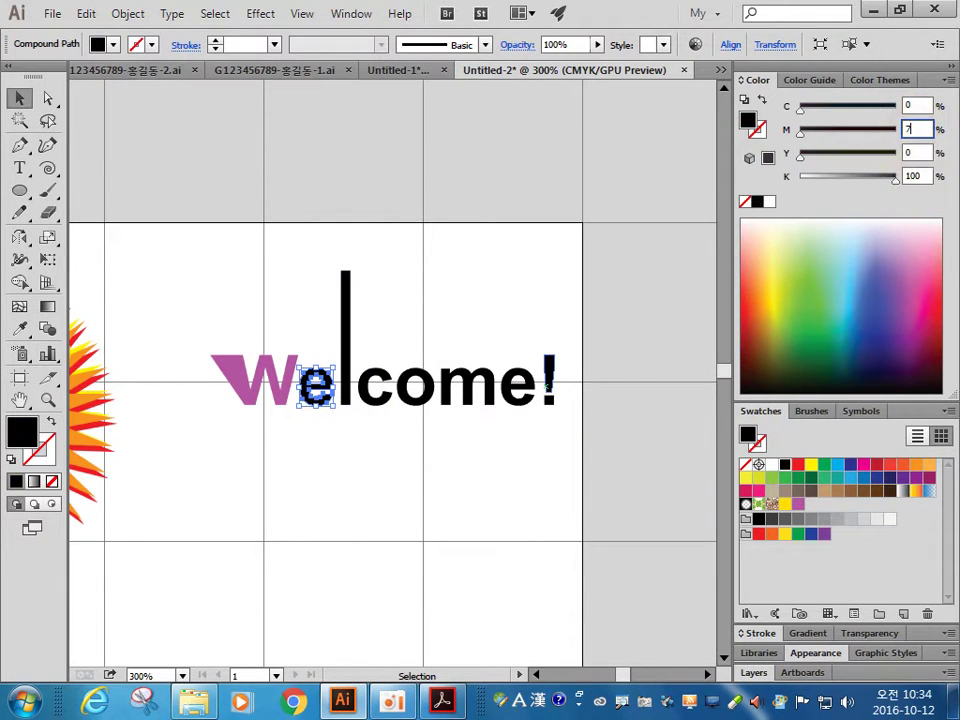
pyautogui.press('Tab')
pyautogui.write('0')
pyautogui.press('Return')
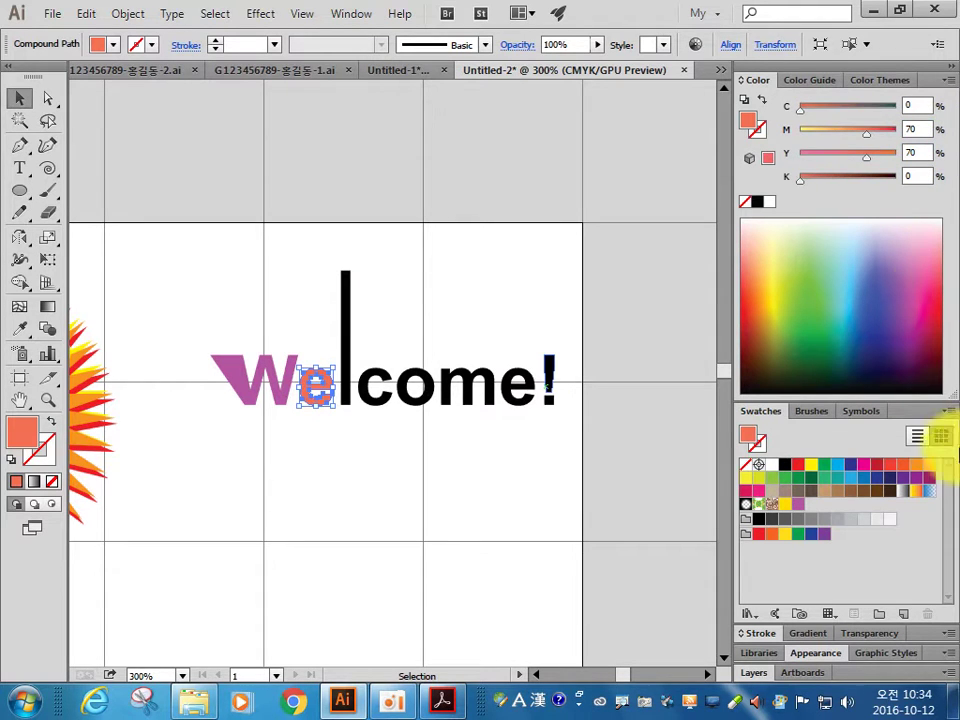
pyautogui.click(903, 613)
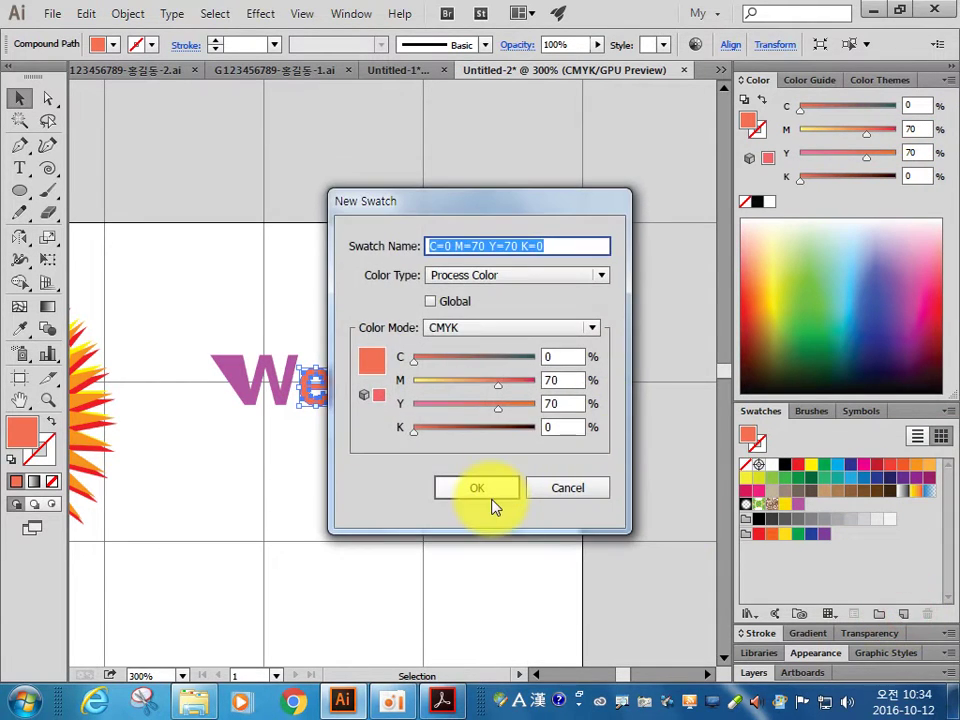
pyautogui.click(477, 490)
# Step: Check the c's colour in the exam PDF and set the c's fill to C 100, M 0, Y 70, K 0
pyautogui.click(441, 695)
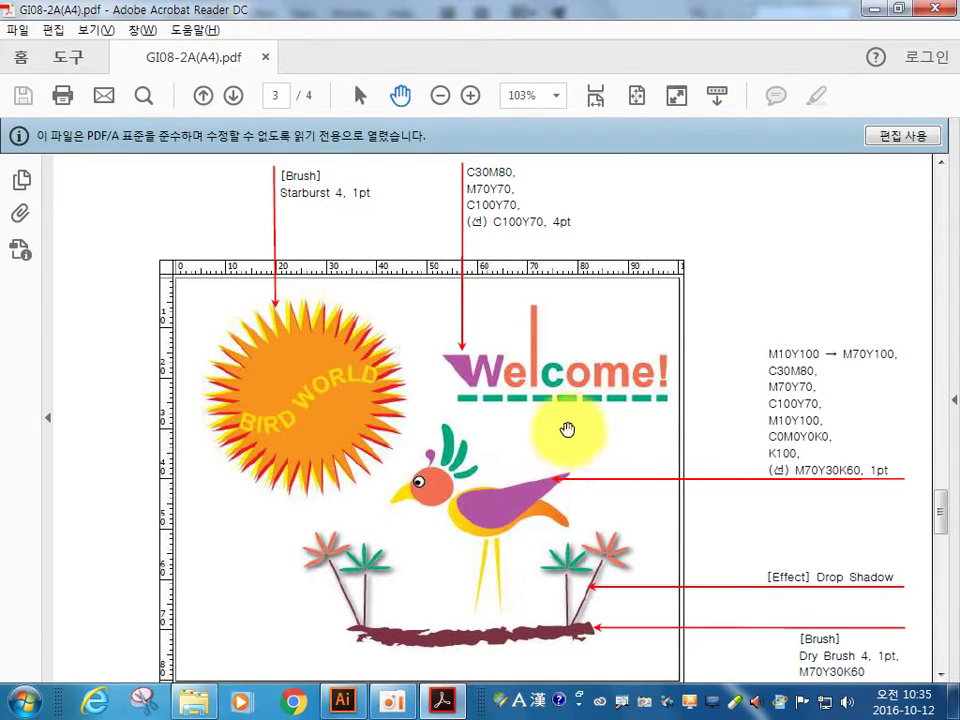
pyautogui.hotkey('alt', 'Tab')
pyautogui.click(378, 392)
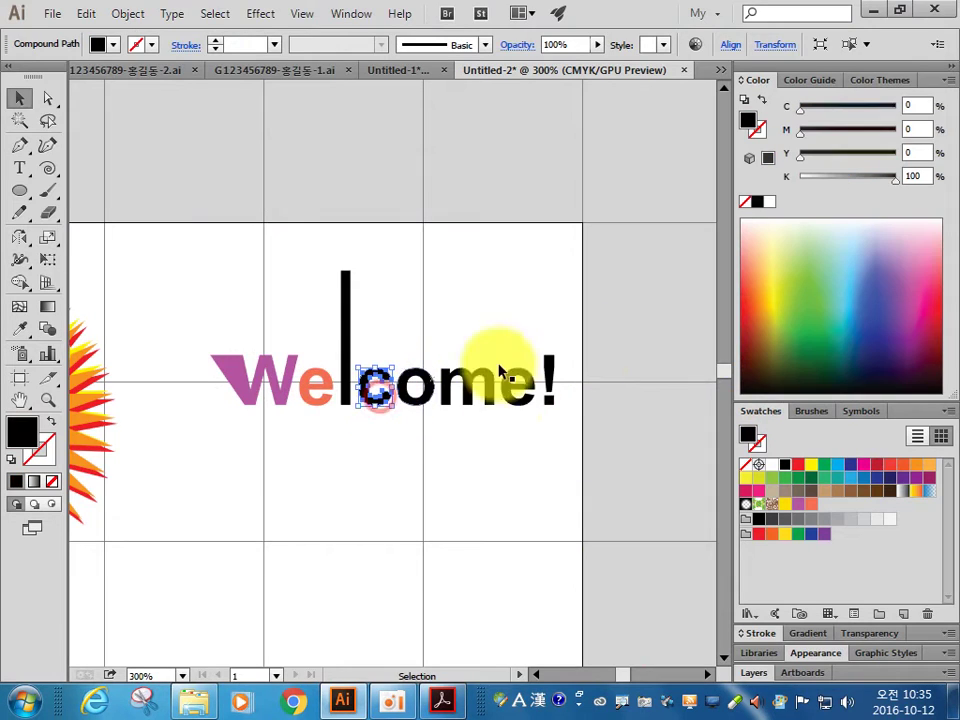
pyautogui.click(917, 105)
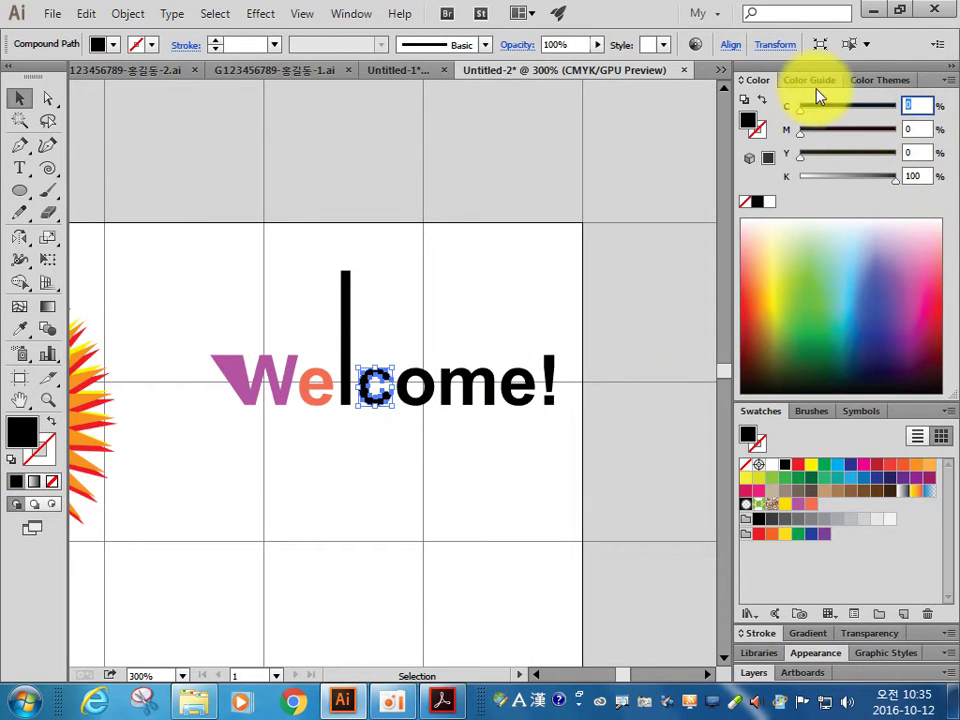
pyautogui.write('100')
pyautogui.press('Tab')
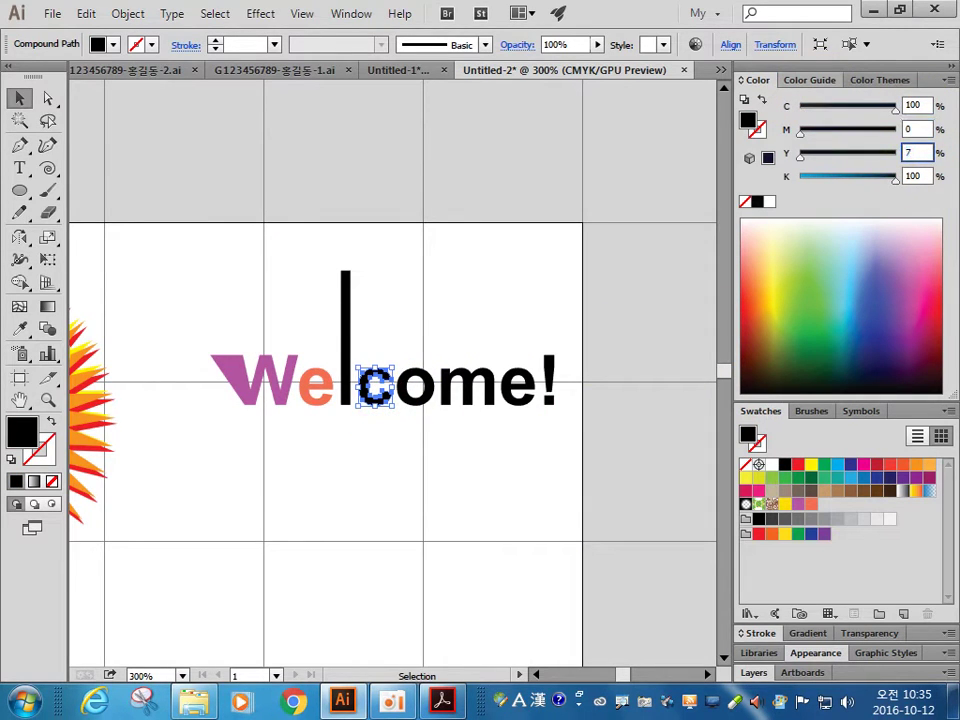
pyautogui.press('Return')
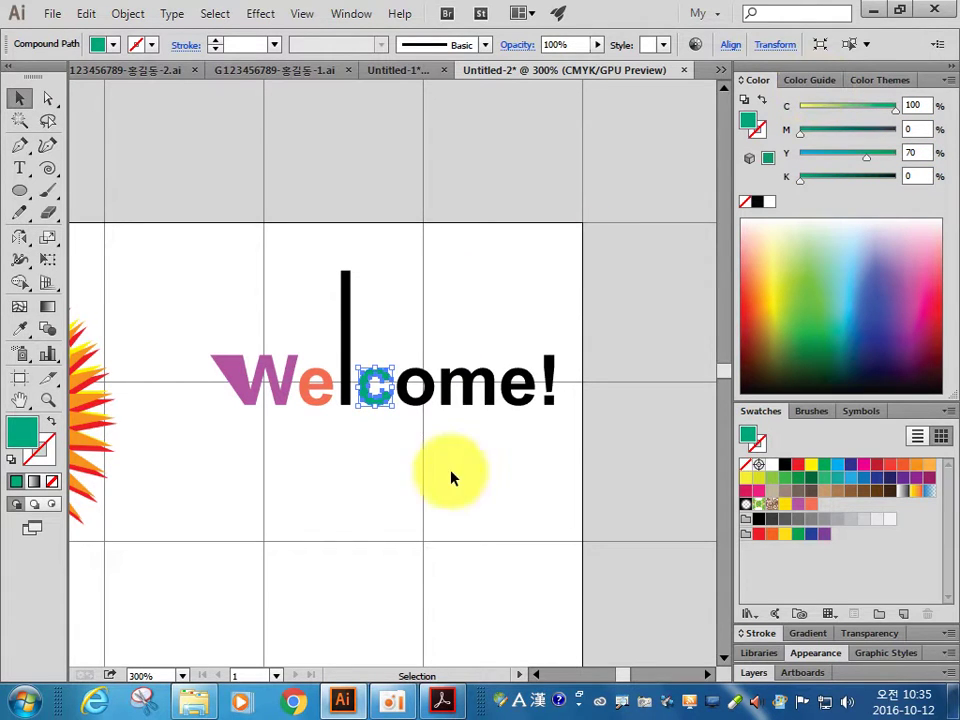
pyautogui.click(439, 493)
# Step: Copy the first e's orange fill onto the remaining black letters l, o, m, e and ! with the Eyedropper
pyautogui.moveTo(558, 424); pyautogui.dragTo(405, 362)
pyautogui.moveTo(364, 317); pyautogui.dragTo(280, 410)
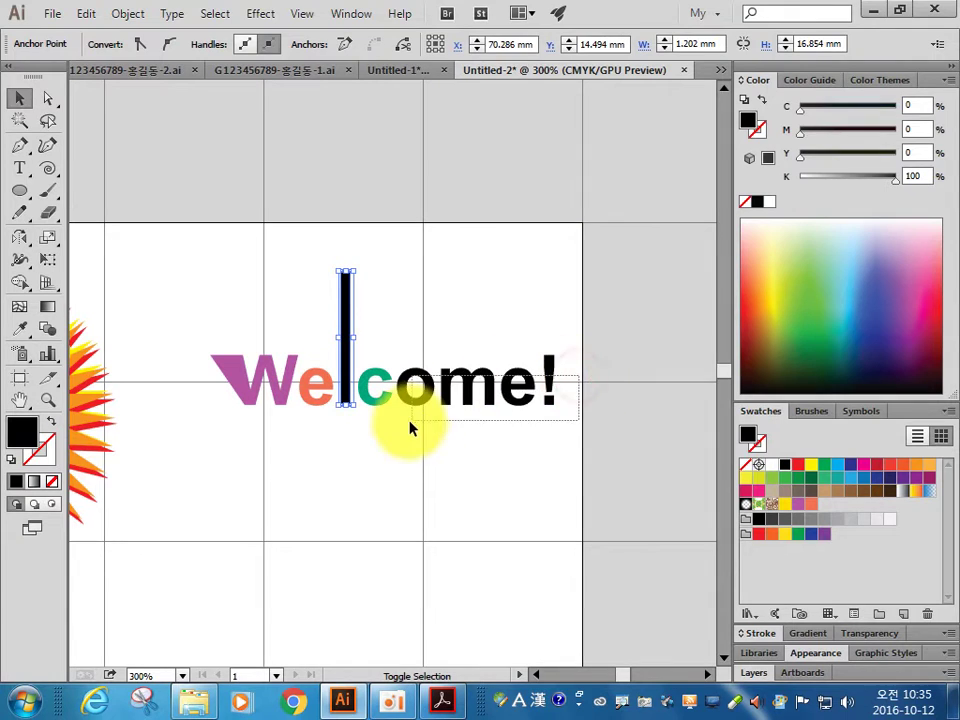
pyautogui.keyDown('shift'); pyautogui.click(415, 395); pyautogui.keyUp('shift')
pyautogui.click(18, 332)
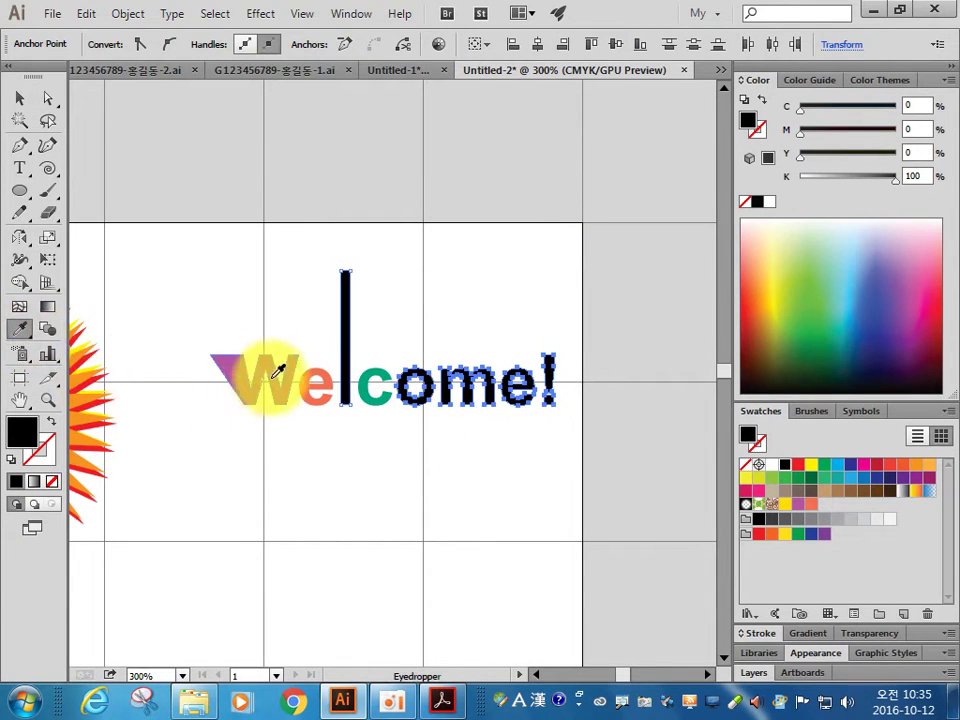
pyautogui.click(306, 386)
pyautogui.click(19, 97)
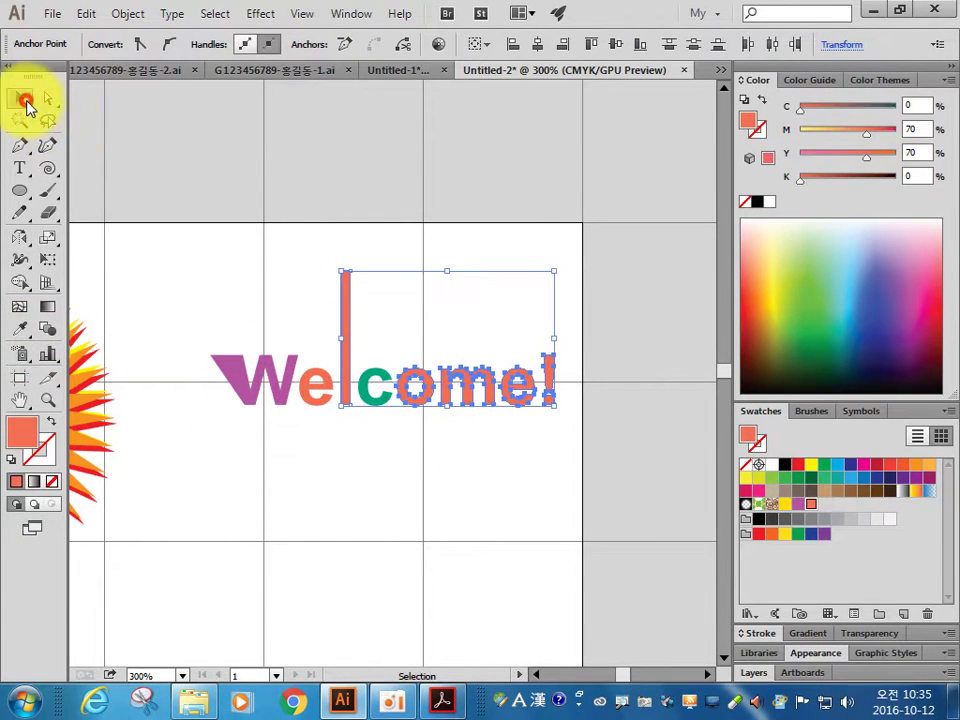
pyautogui.click(266, 259)
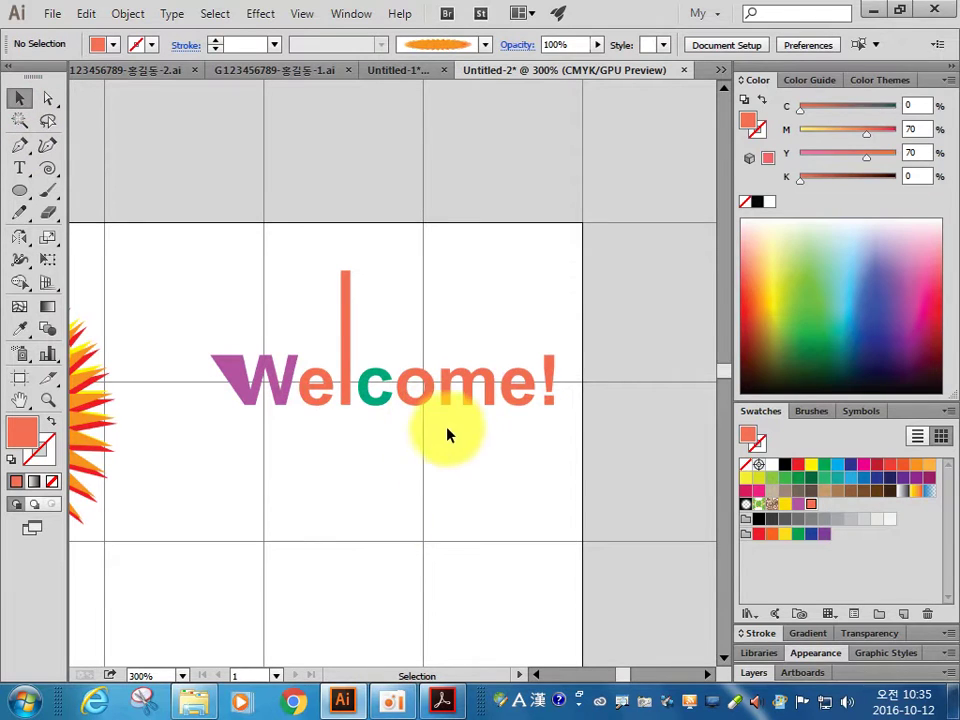
# Step: Consulting the exam PDF, draw a straight horizontal Pen line just beneath Welcome!, from below the W to below the exclamation mark
pyautogui.click(441, 700)
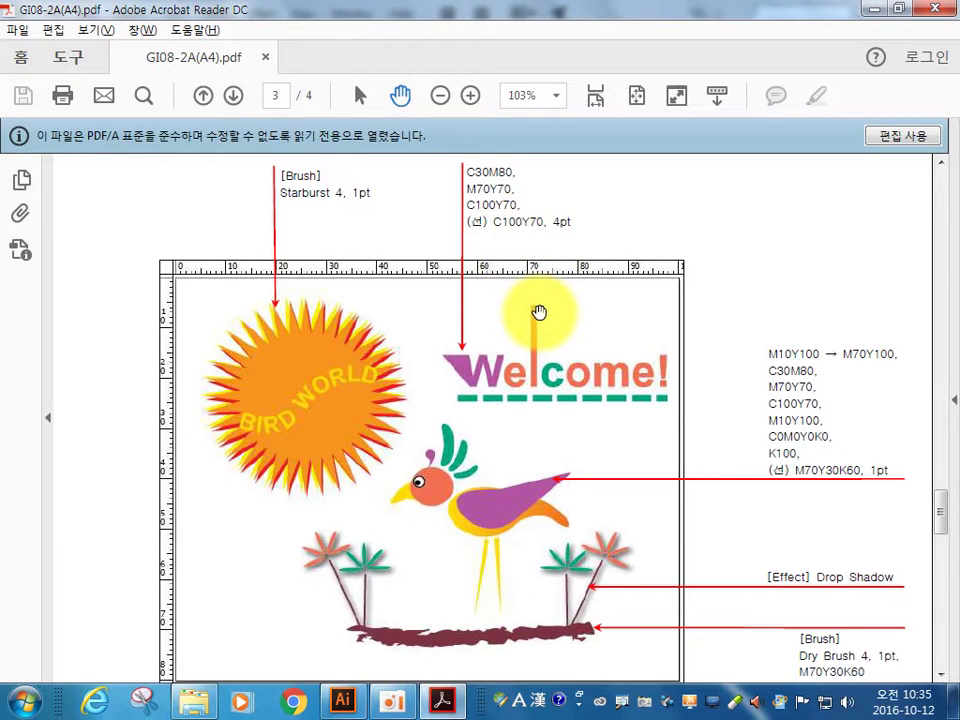
pyautogui.hotkey('alt', 'Tab')
pyautogui.click(19, 144)
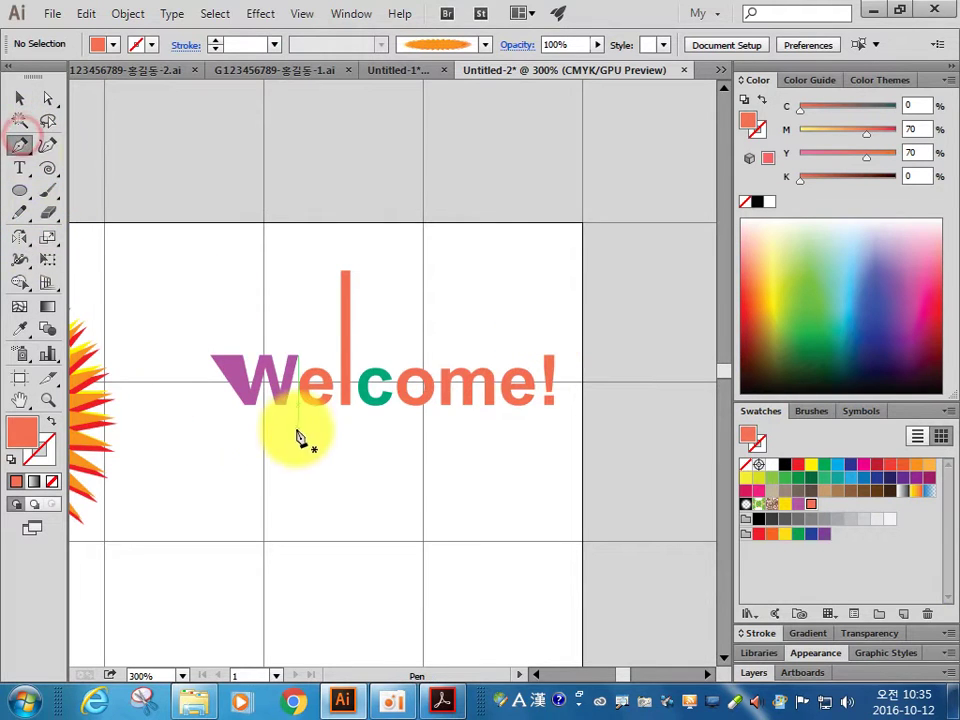
pyautogui.click(226, 420)
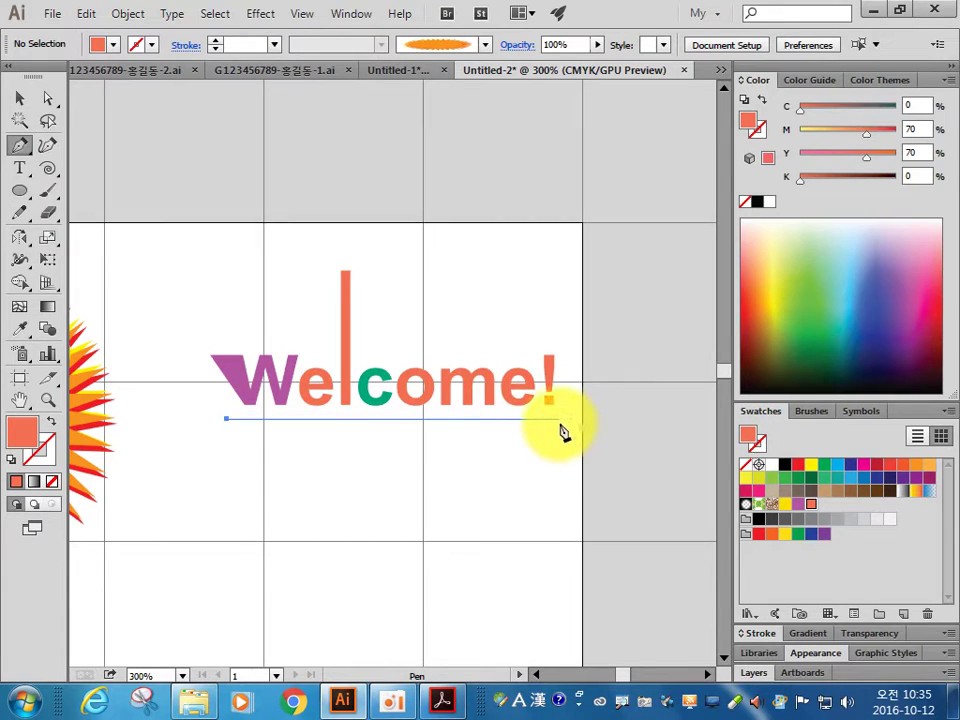
pyautogui.click(555, 419)
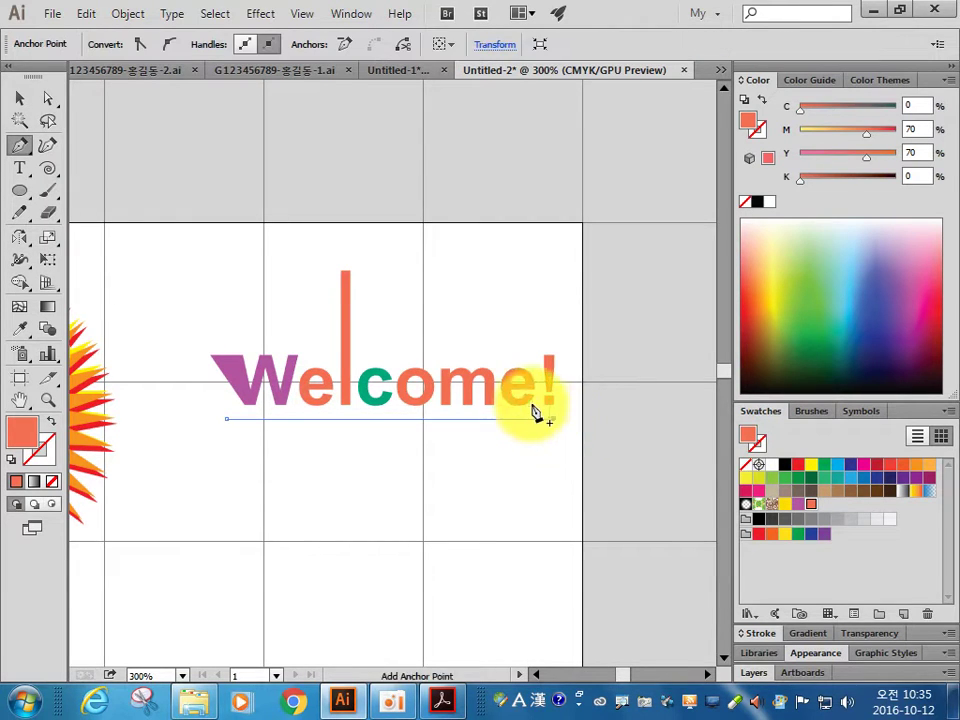
# Step: Give the underline no fill and a C 100, M 0, Y 70, K 0 stroke, and save that colour as a swatch
pyautogui.click(51, 421)
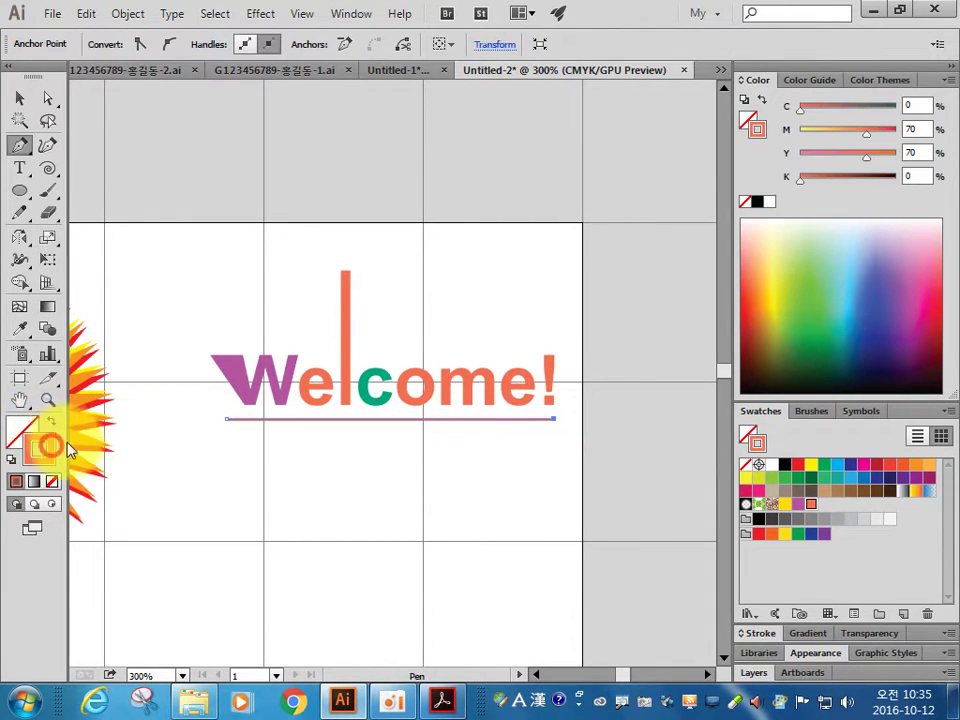
pyautogui.click(918, 105)
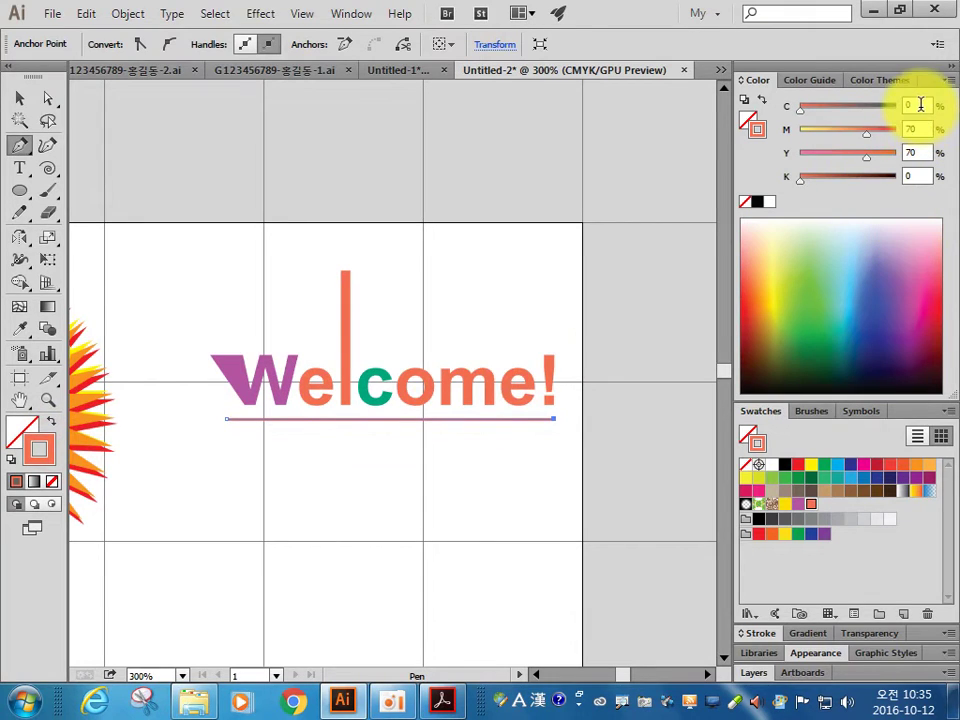
pyautogui.write('100')
pyautogui.press('Tab')
pyautogui.write('1')
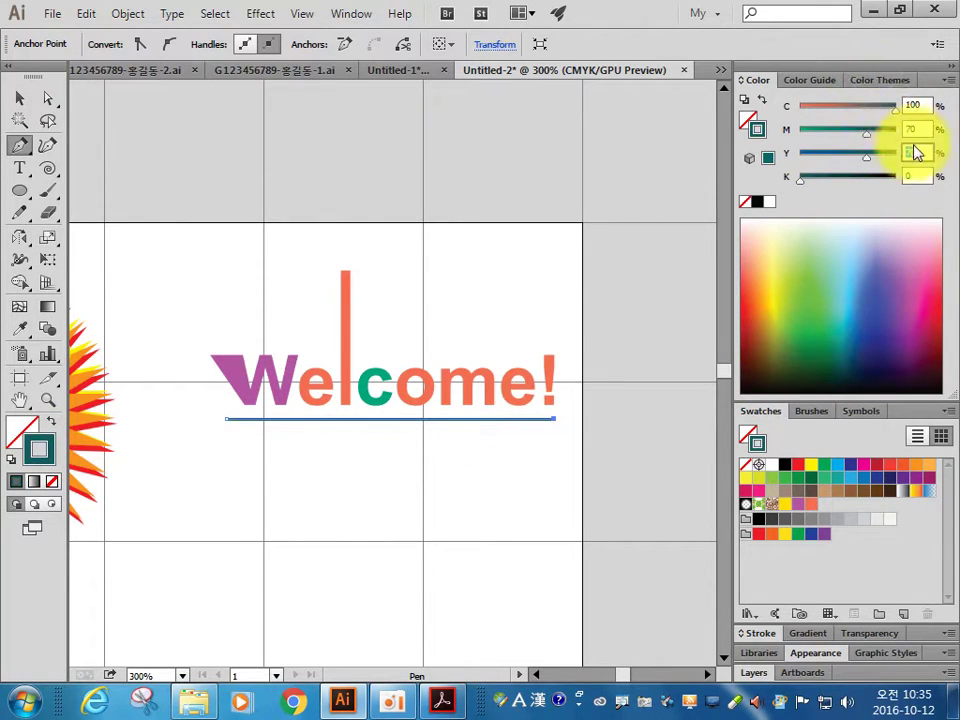
pyautogui.click(918, 129)
pyautogui.click(793, 131)
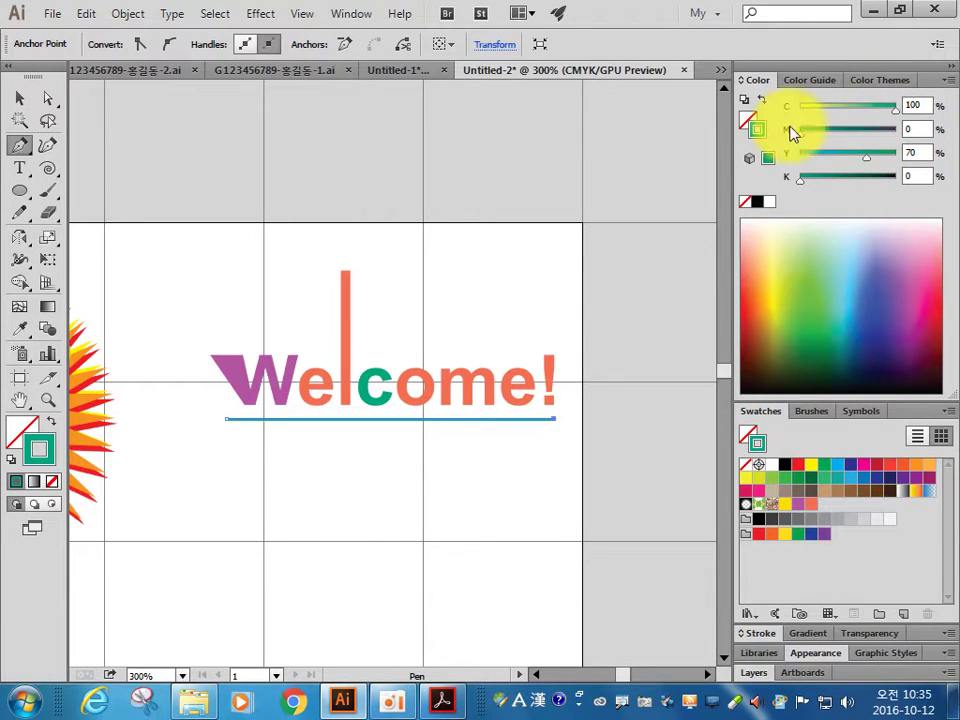
pyautogui.click(903, 615)
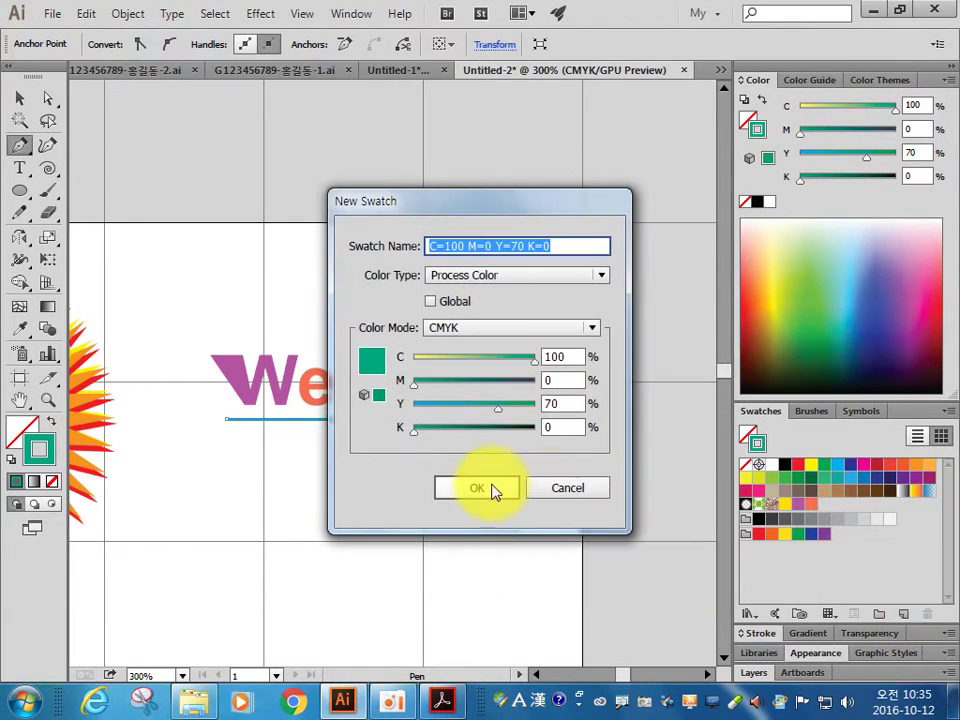
pyautogui.click(490, 489)
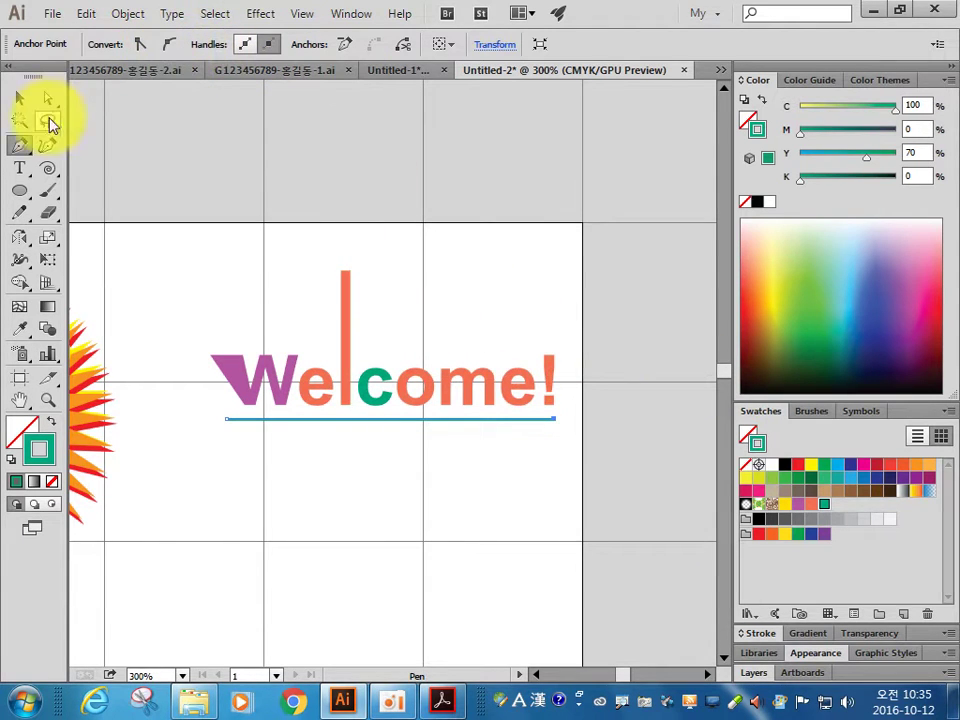
# Step: Set the underline's stroke weight to 4 pt
pyautogui.click(766, 634)
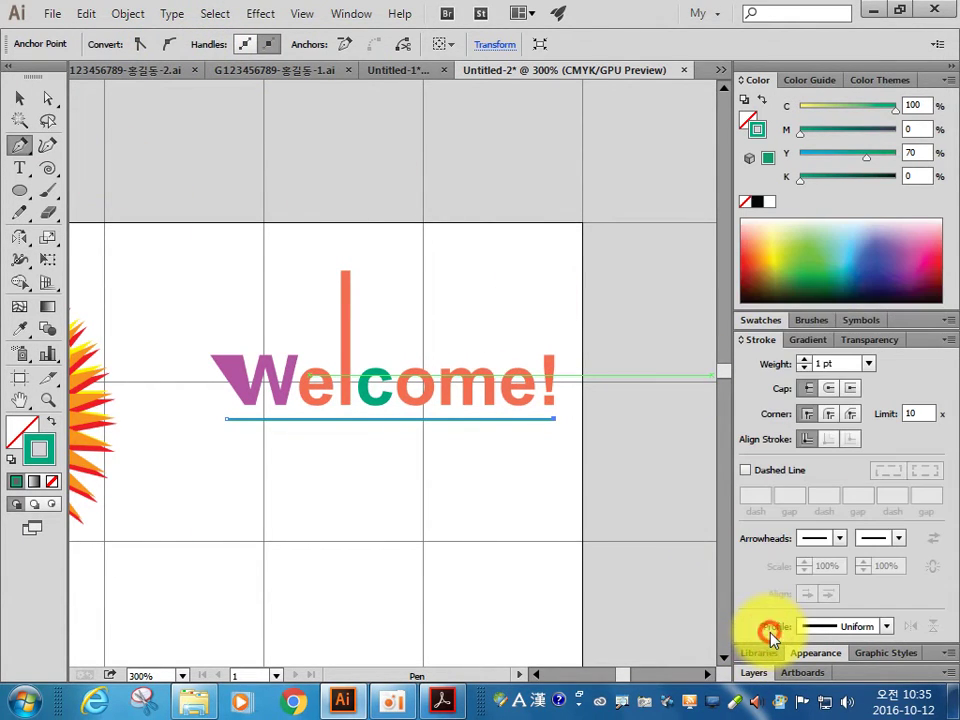
pyautogui.click(868, 364)
pyautogui.click(889, 72)
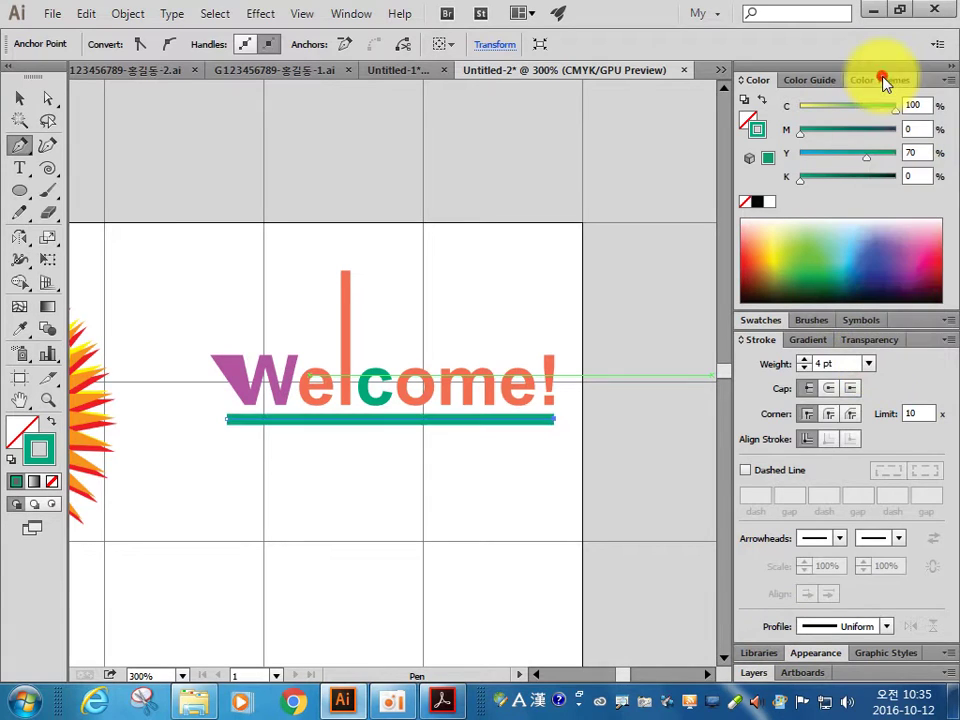
# Step: Make the underline dashed with an 8 pt dash and 2 pt gap, preserving exact dash and gap lengths
pyautogui.click(747, 471)
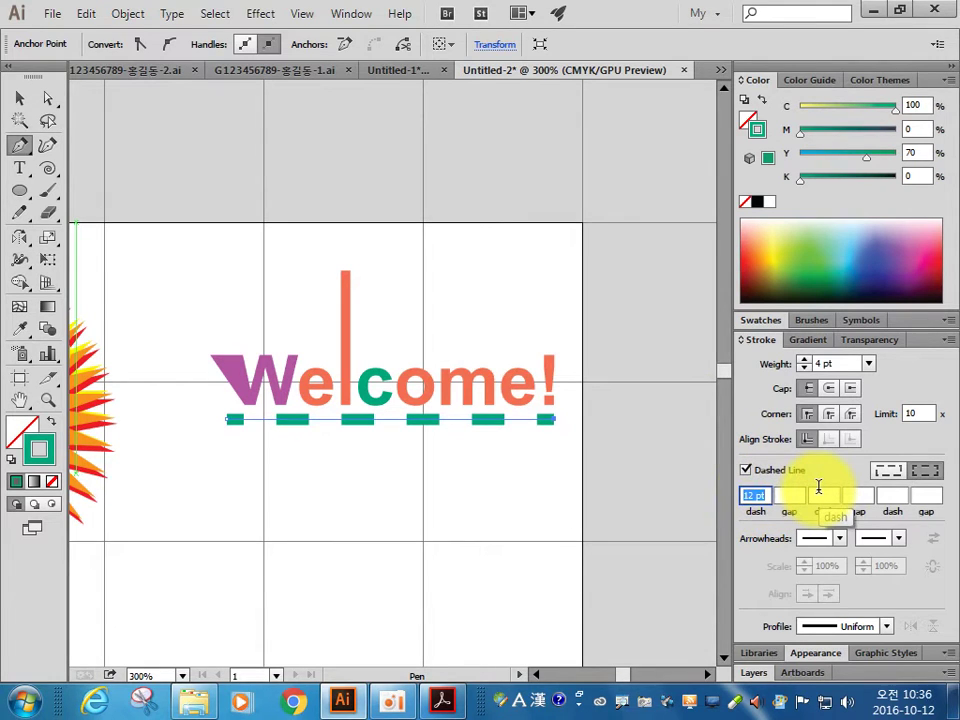
pyautogui.write('6')
pyautogui.press('Tab')
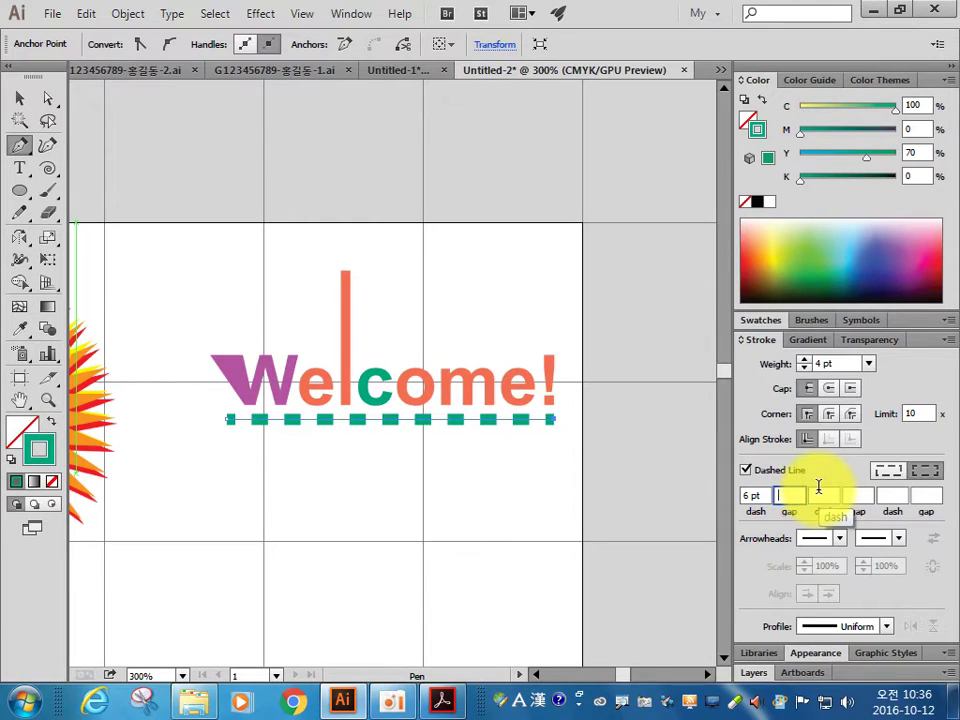
pyautogui.write('2')
pyautogui.press('Tab')
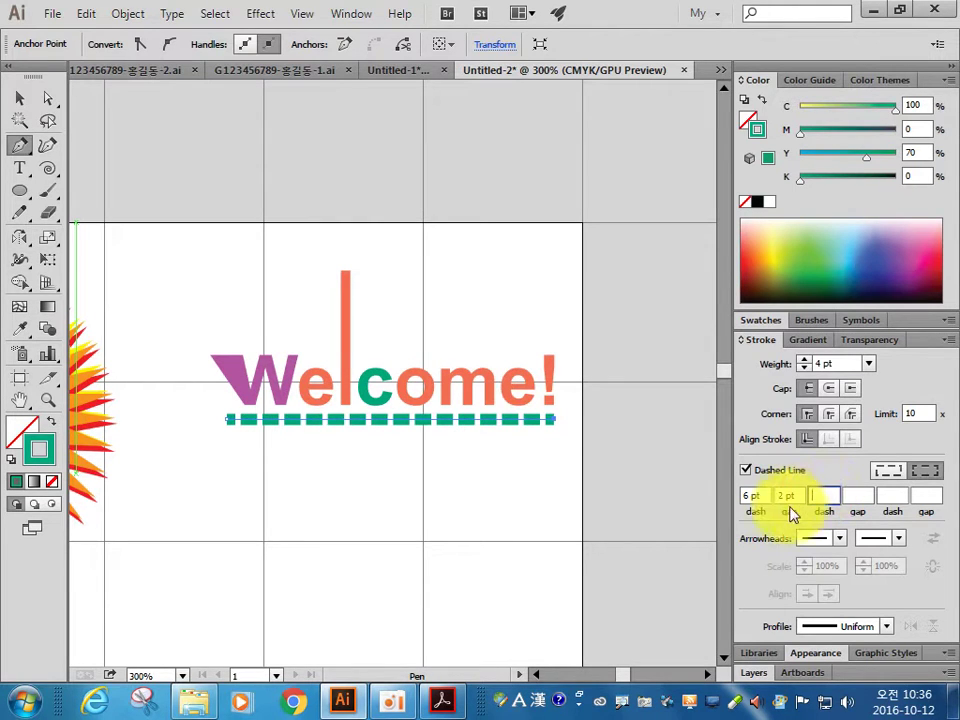
pyautogui.click(752, 496)
pyautogui.click(726, 503)
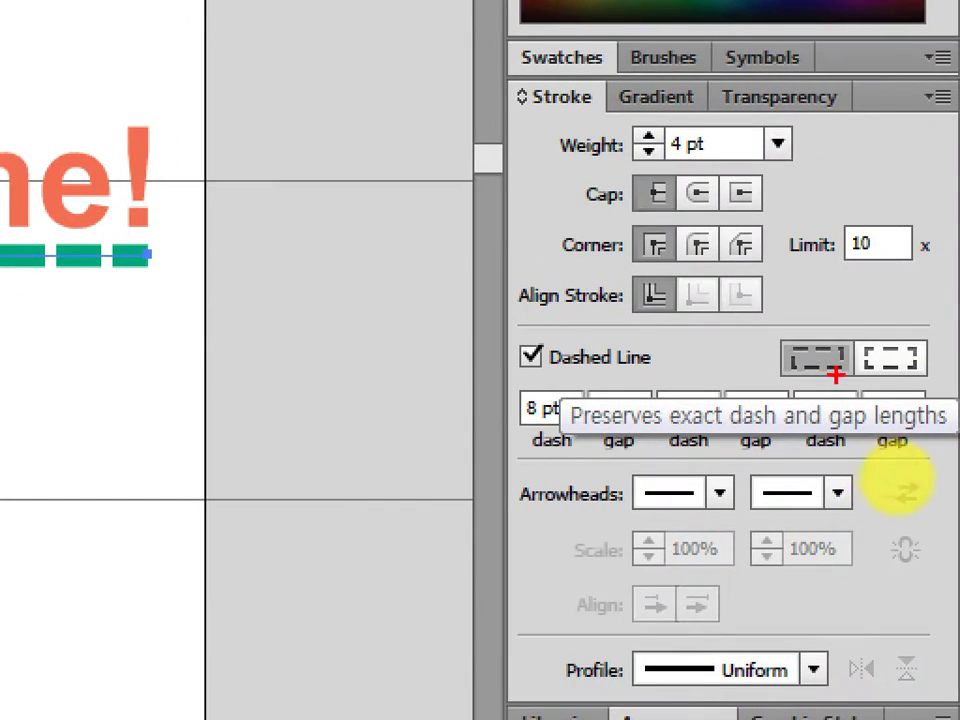
pyautogui.moveTo(835, 375); pyautogui.dragTo(748, 354)
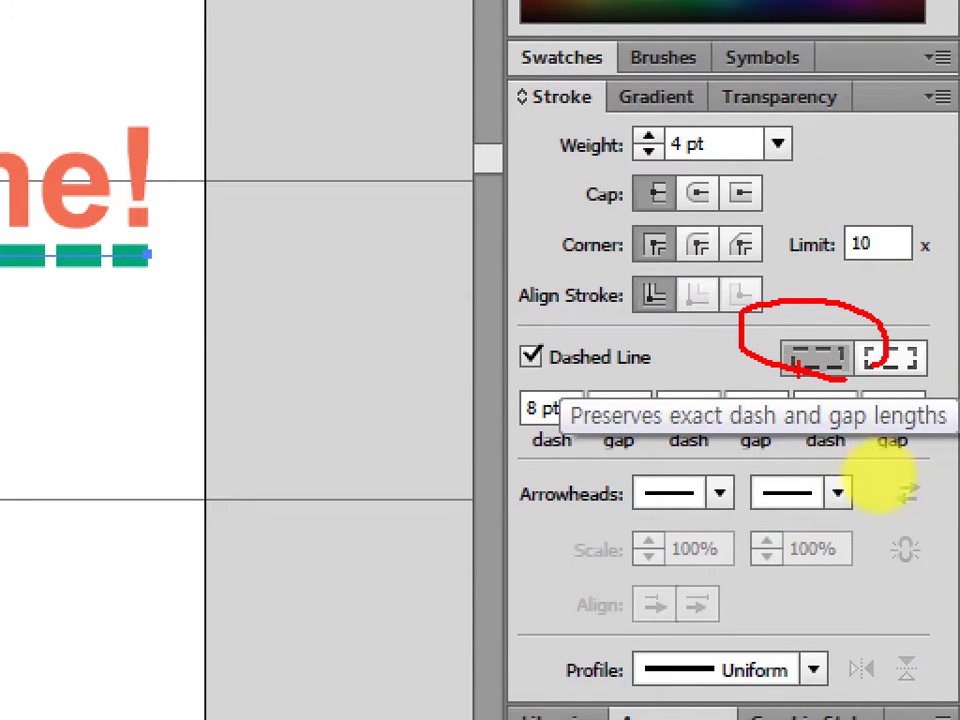
pyautogui.moveTo(582, 432); pyautogui.dragTo(655, 434)
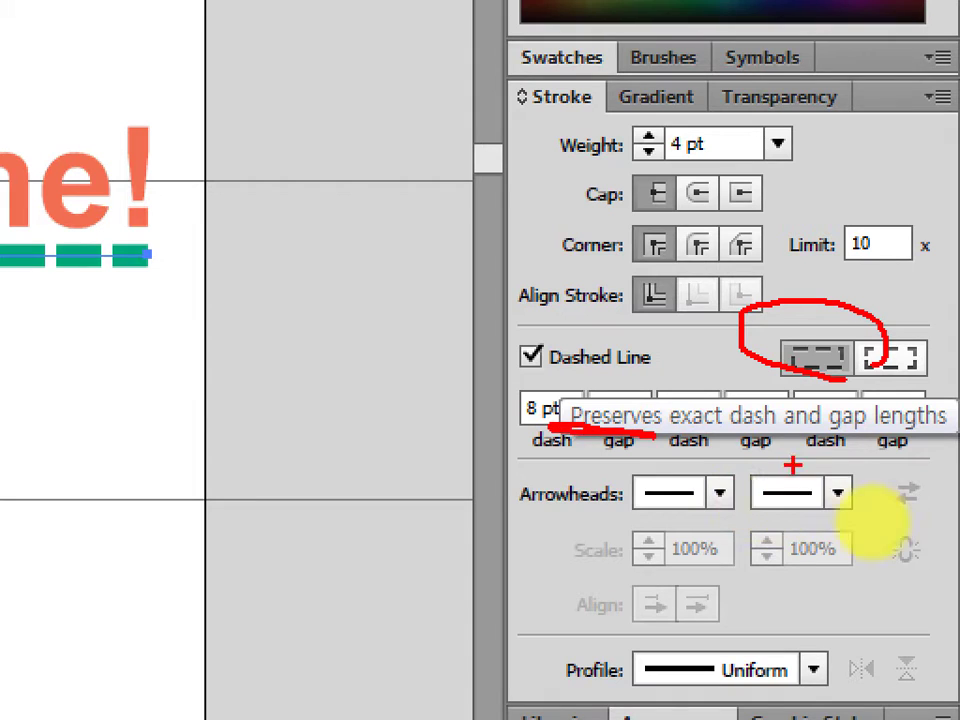
pyautogui.press('Escape')
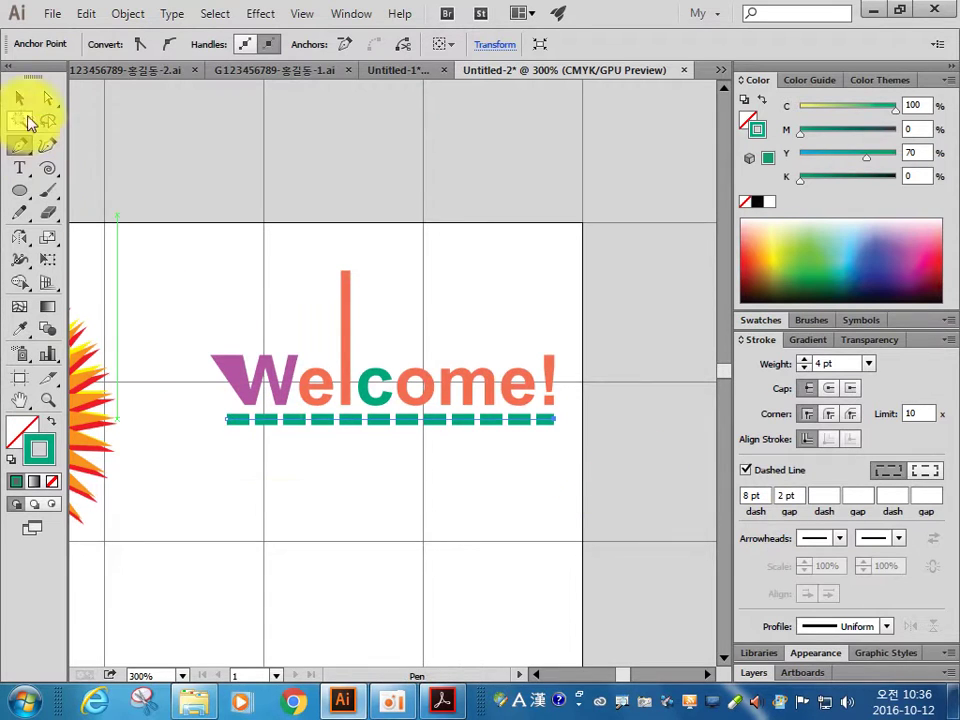
# Step: Deselect the underline, check the ground's brush in the exam PDF, and add Dry Brush 4 from the Artistic_Paintbrush library to the document's brushes
pyautogui.click(19, 97)
pyautogui.click(390, 533)
pyautogui.moveTo(381, 555); pyautogui.dragTo(553, 285)
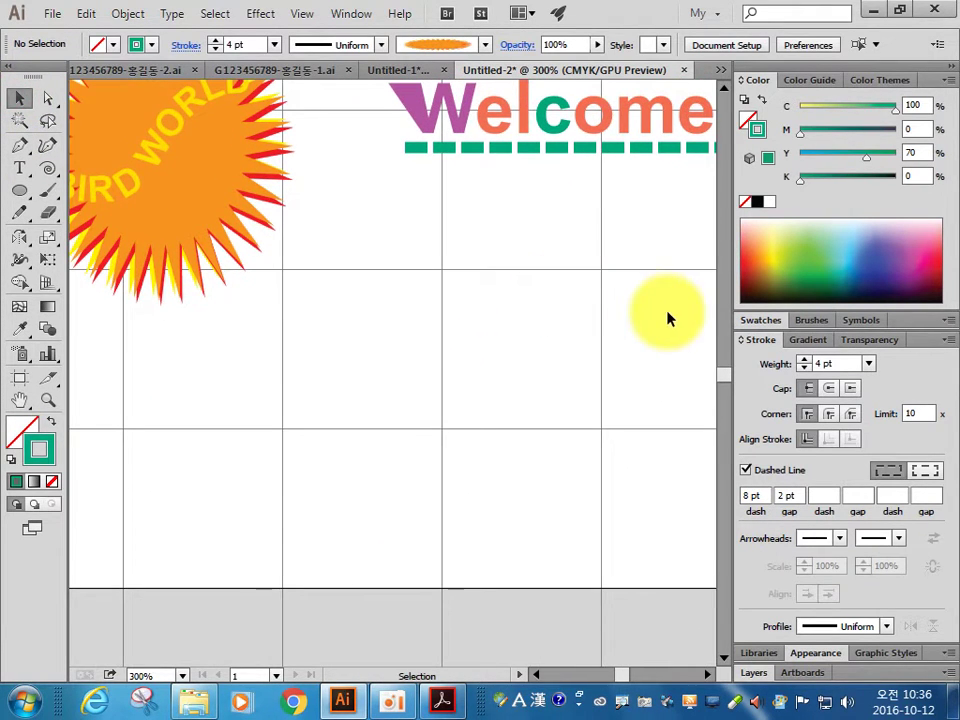
pyautogui.click(441, 700)
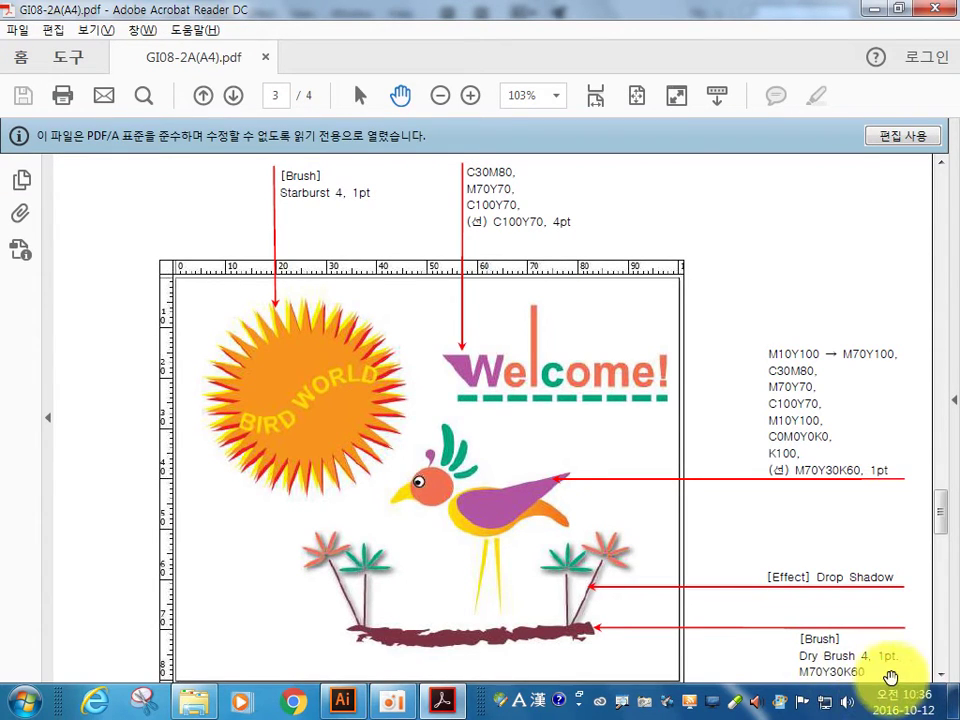
pyautogui.hotkey('alt', 'Tab')
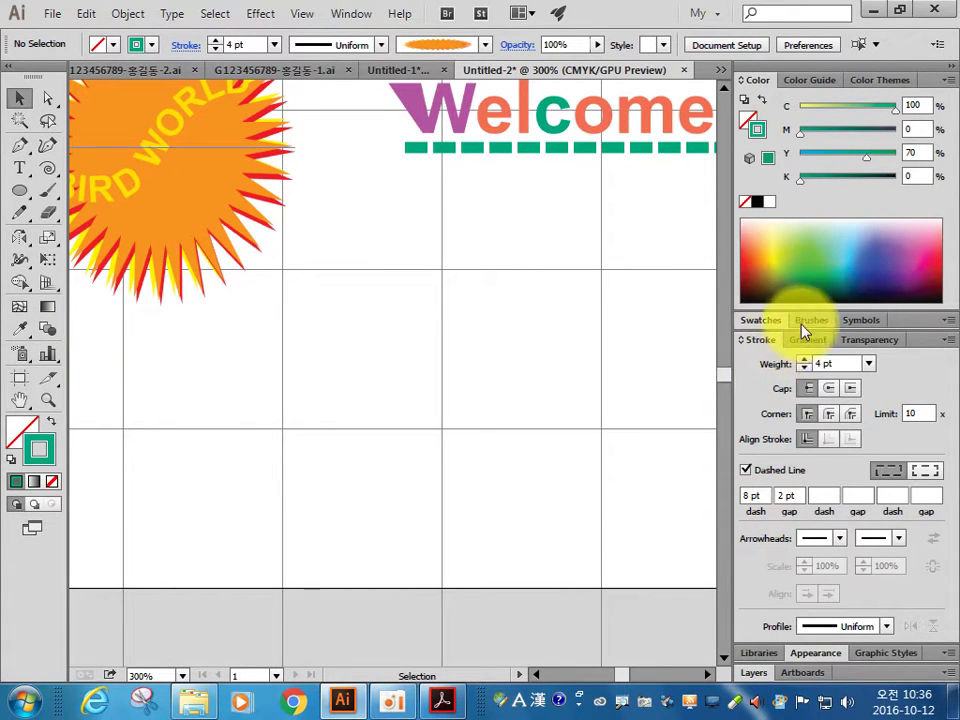
pyautogui.click(809, 320)
pyautogui.click(748, 613)
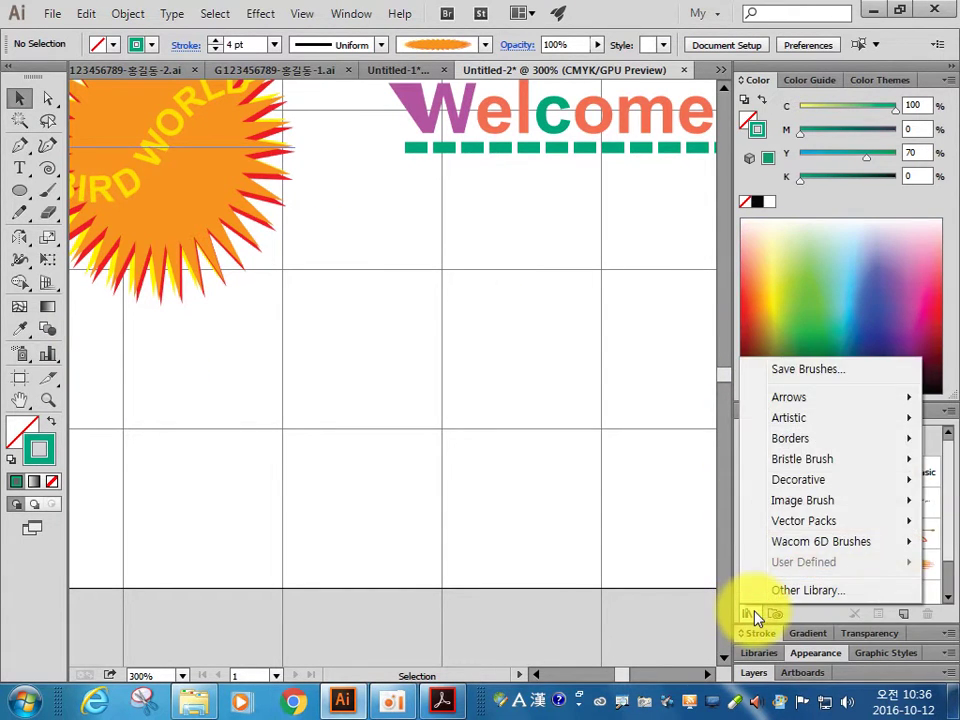
pyautogui.moveTo(818, 424)
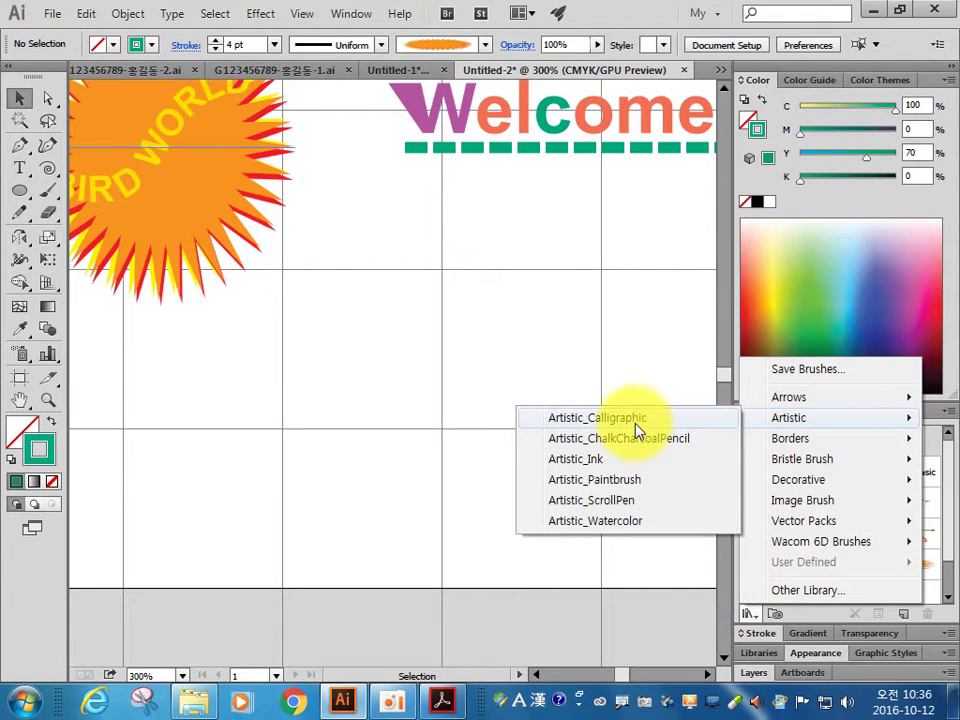
pyautogui.click(627, 481)
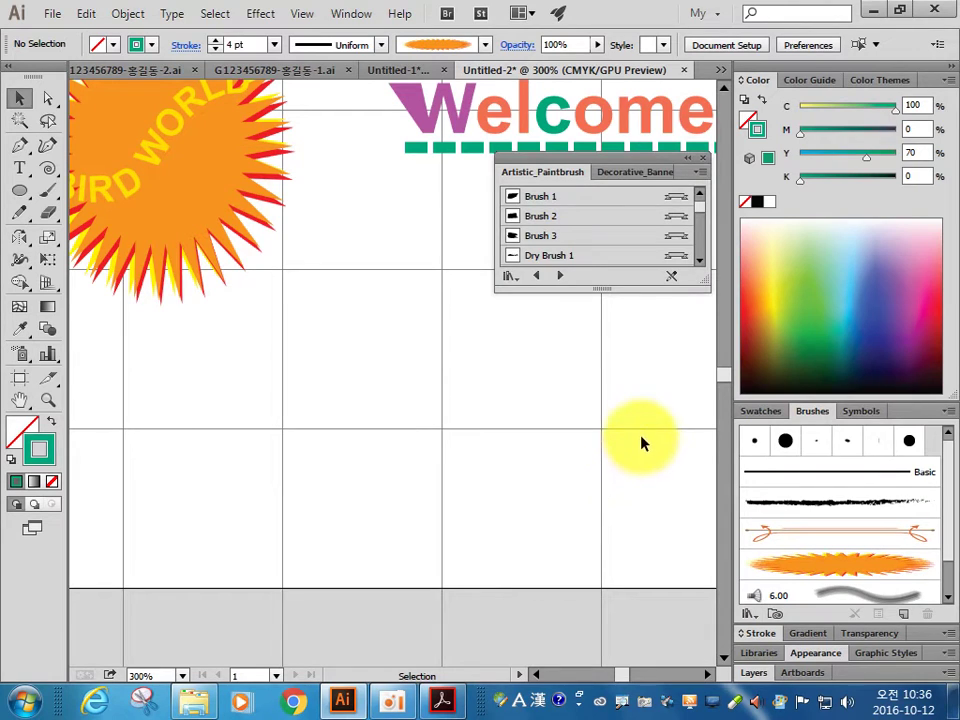
pyautogui.moveTo(612, 286); pyautogui.dragTo(606, 400)
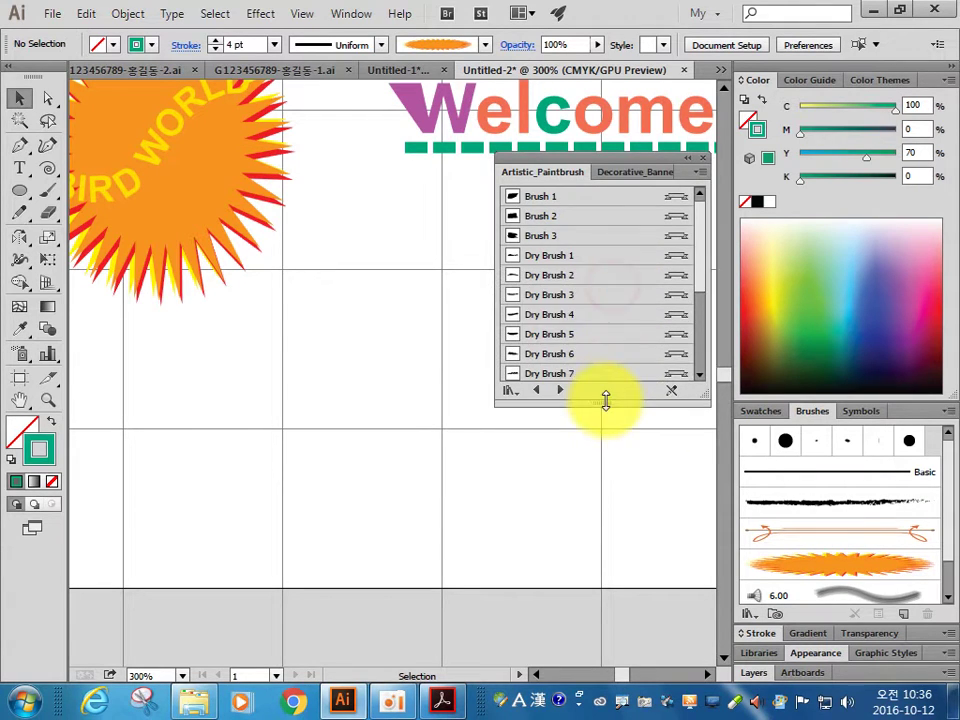
pyautogui.click(553, 314)
pyautogui.click(705, 158)
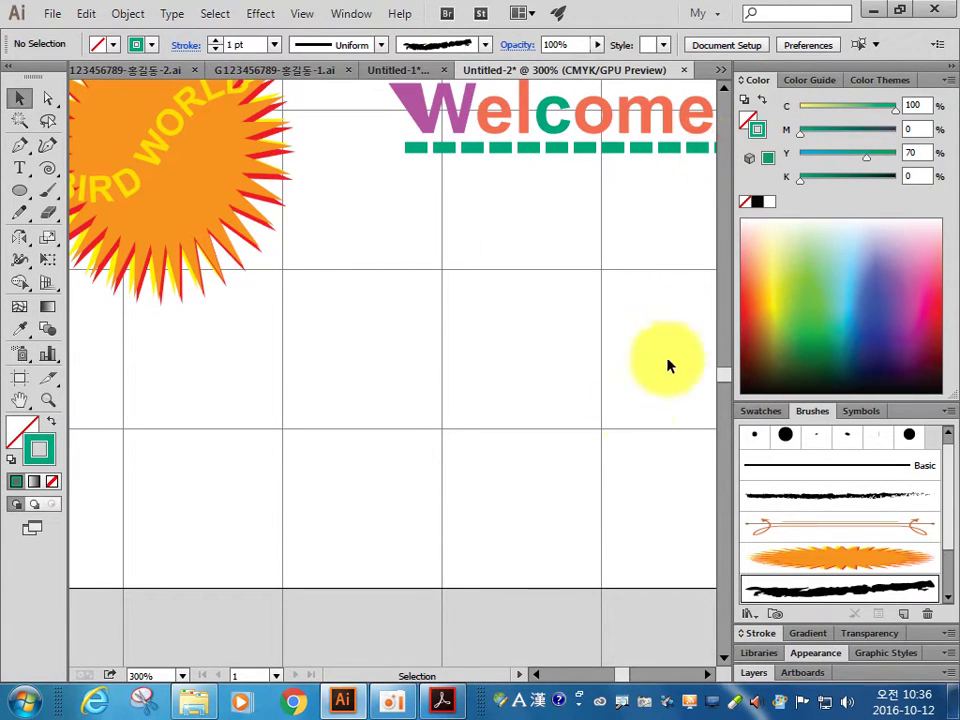
# Step: Draw a straight horizontal Pen line across the lower middle of the artboard for the ground, and move it slightly down
pyautogui.click(28, 150)
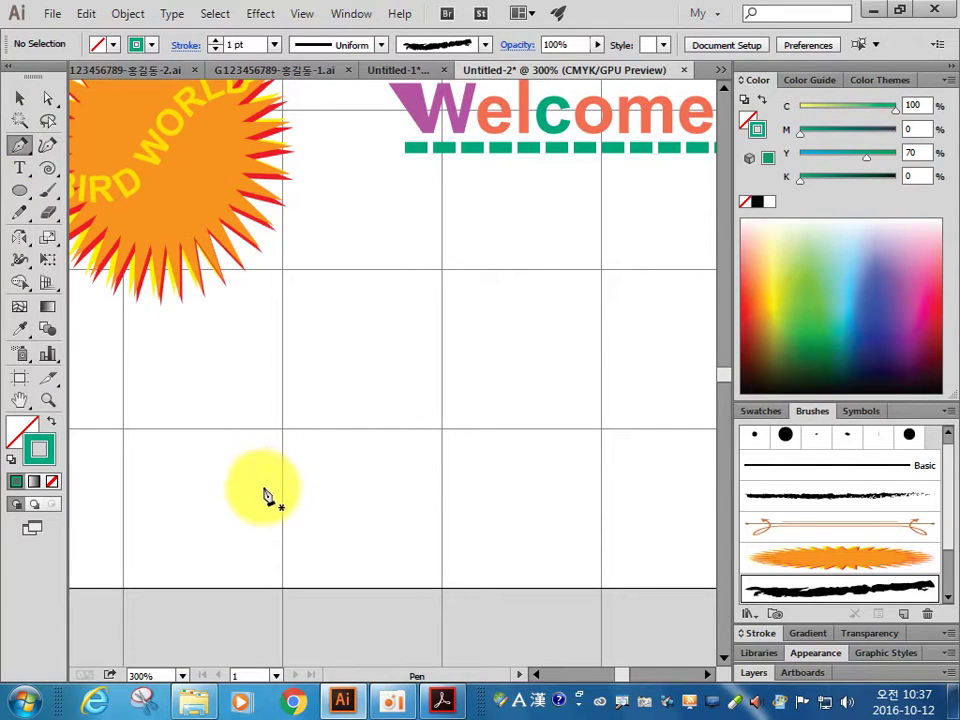
pyautogui.click(263, 490)
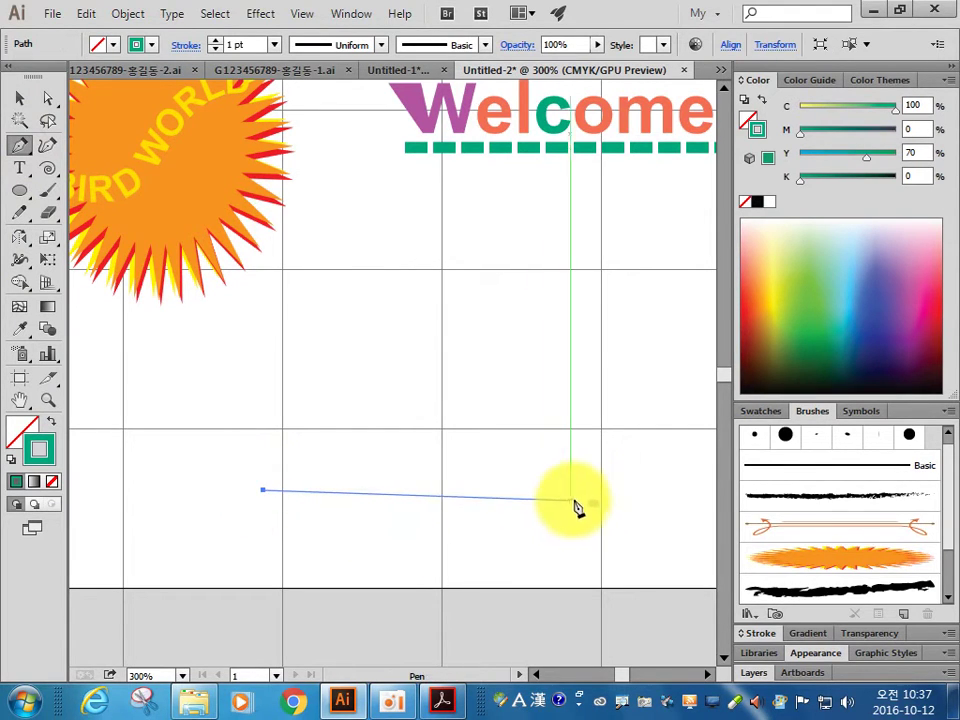
pyautogui.click(611, 490)
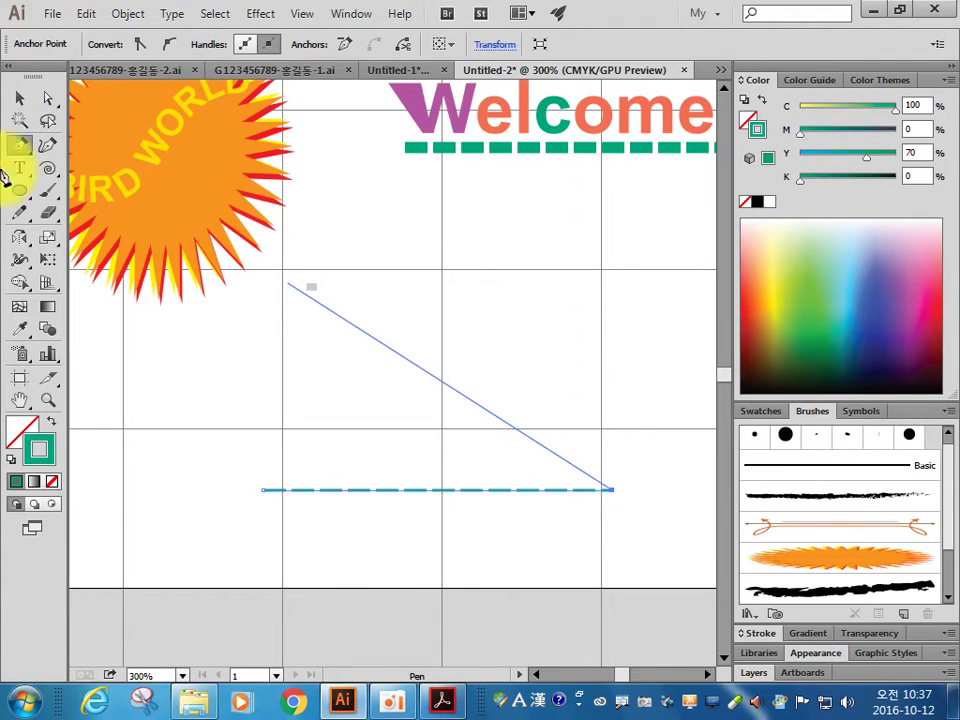
pyautogui.click(19, 97)
pyautogui.moveTo(443, 491); pyautogui.dragTo(443, 514)
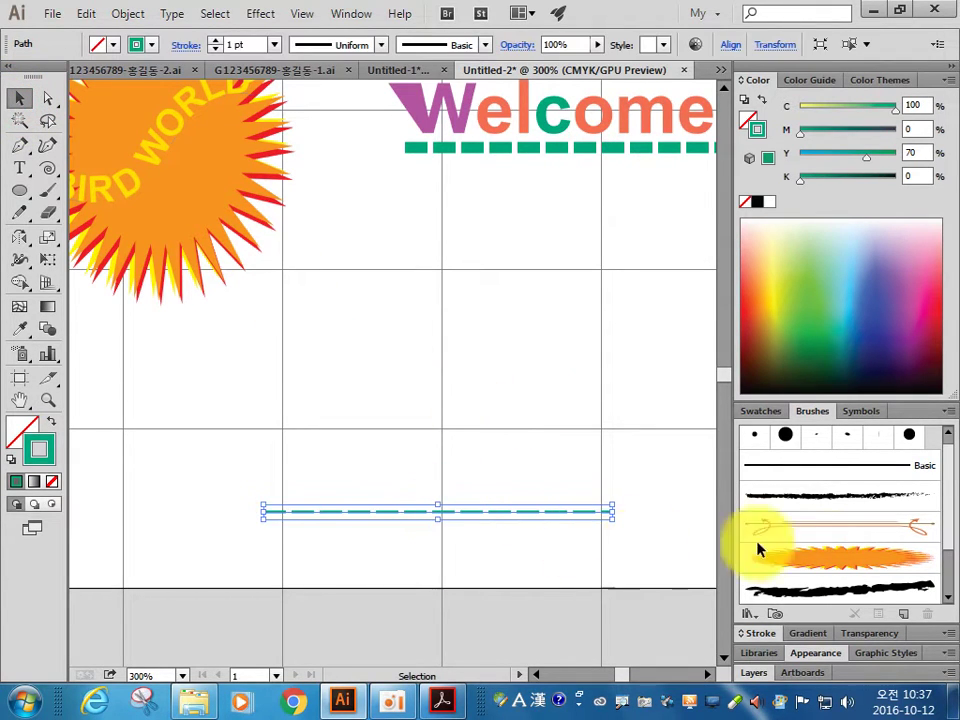
# Step: Apply the Dry Brush 4 brush to the ground line and turn off its dashed stroke
pyautogui.click(828, 590)
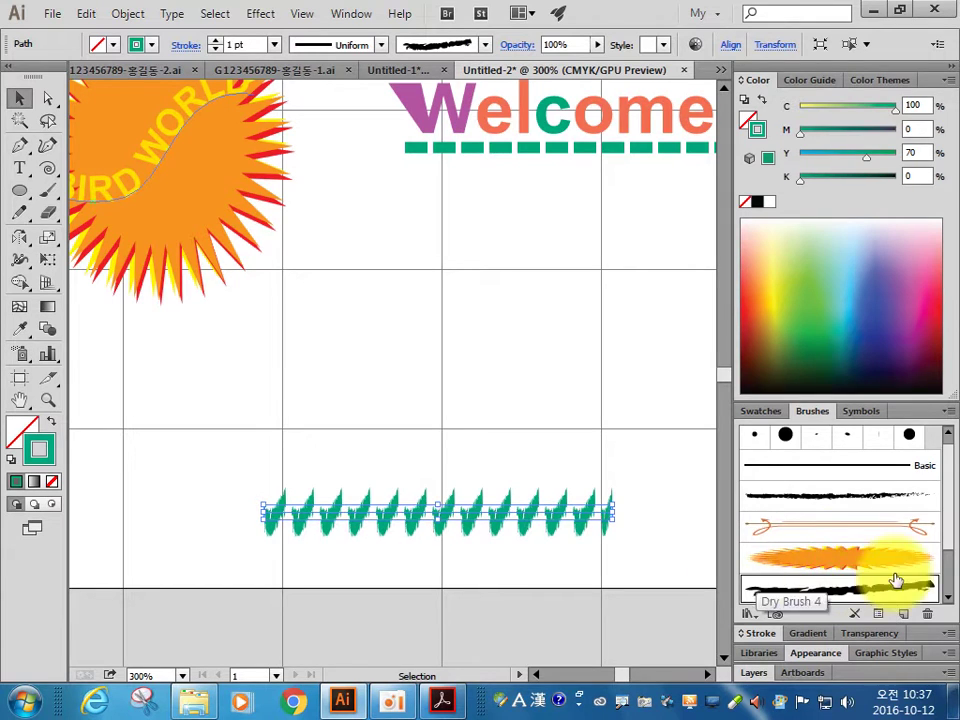
pyautogui.click(760, 633)
pyautogui.click(746, 470)
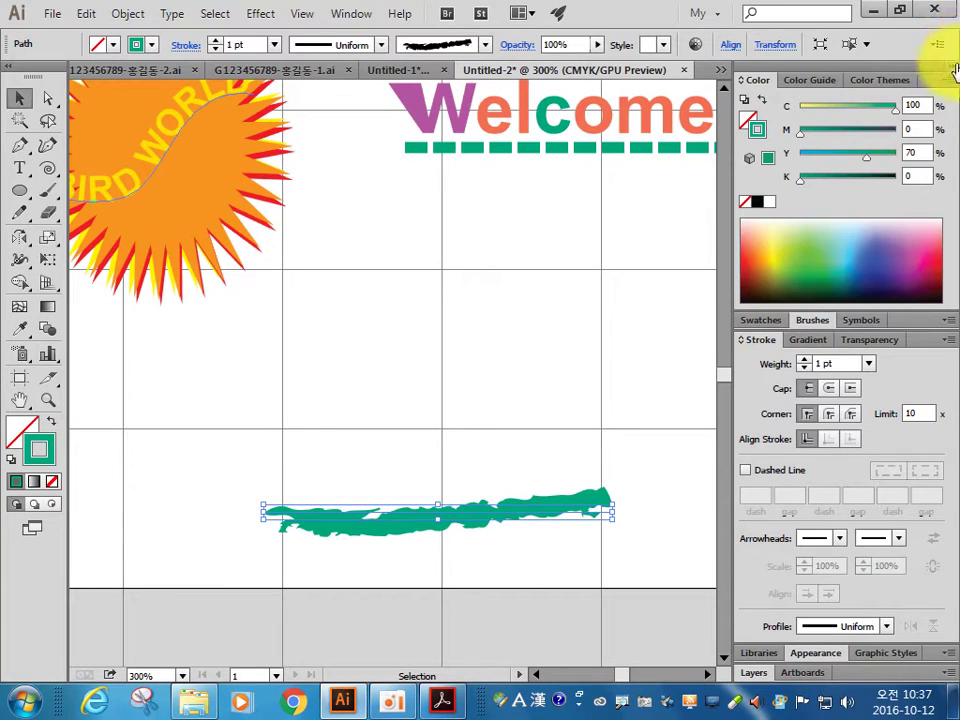
# Step: Set the ground line's stroke to C 0, M 70, Y 30, K 60, save that colour as a swatch, and deselect the line
pyautogui.click(915, 105)
pyautogui.write('0')
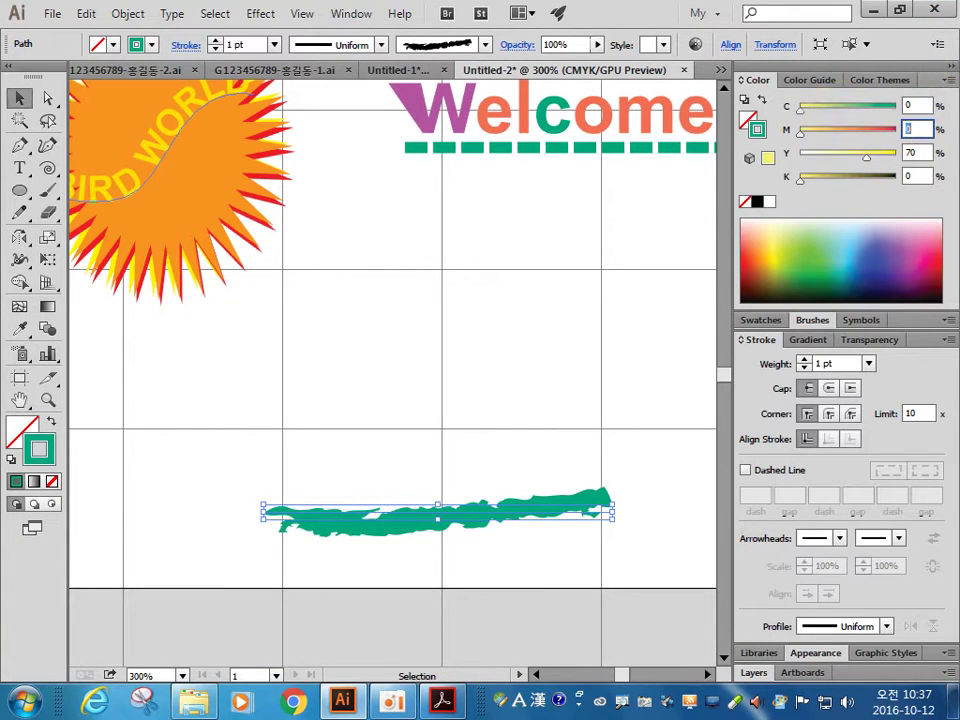
pyautogui.press('Tab')
pyautogui.press('Tab')
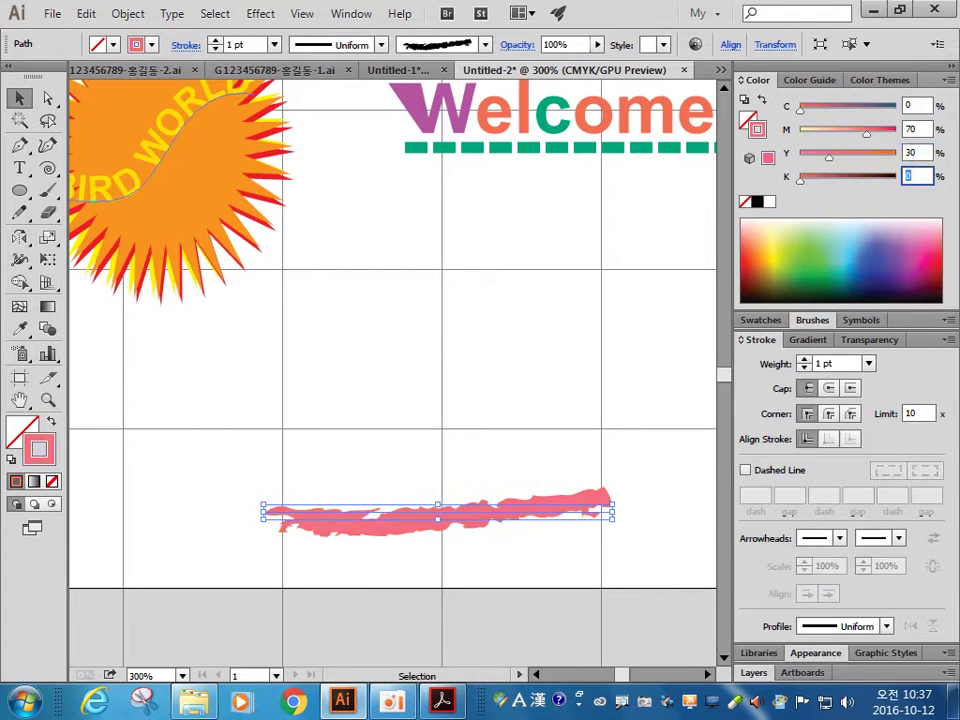
pyautogui.press('Return')
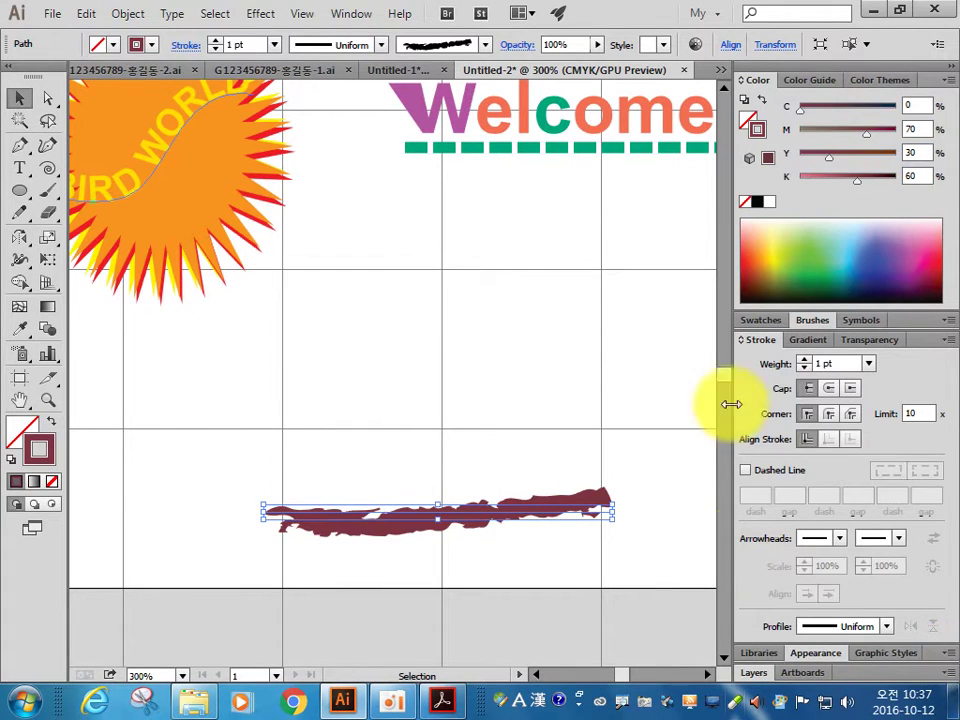
pyautogui.click(760, 320)
pyautogui.click(903, 613)
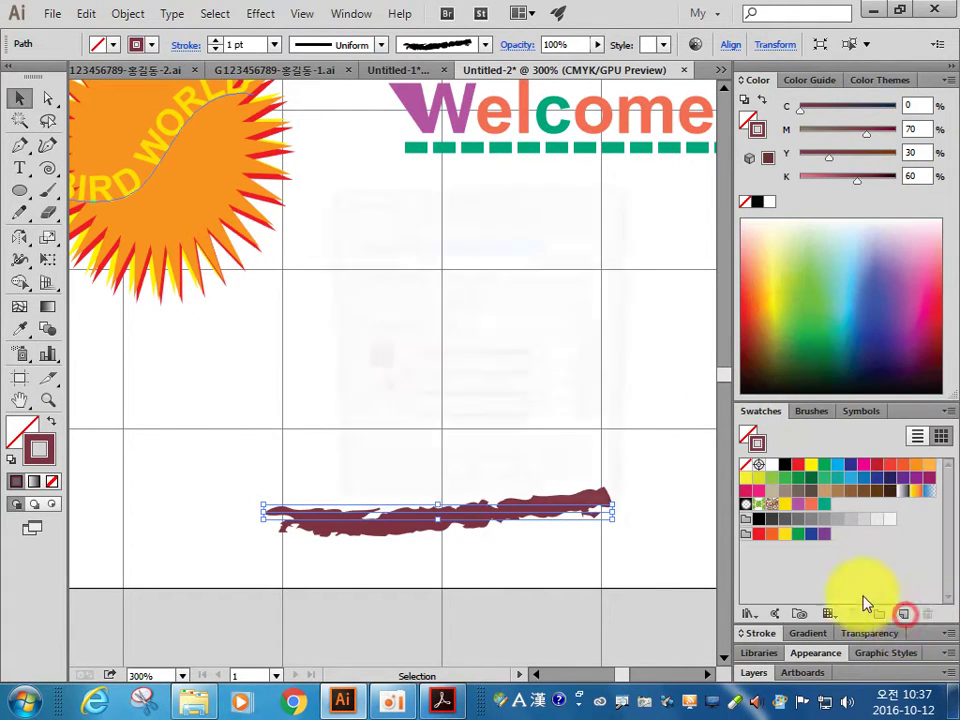
pyautogui.click(503, 488)
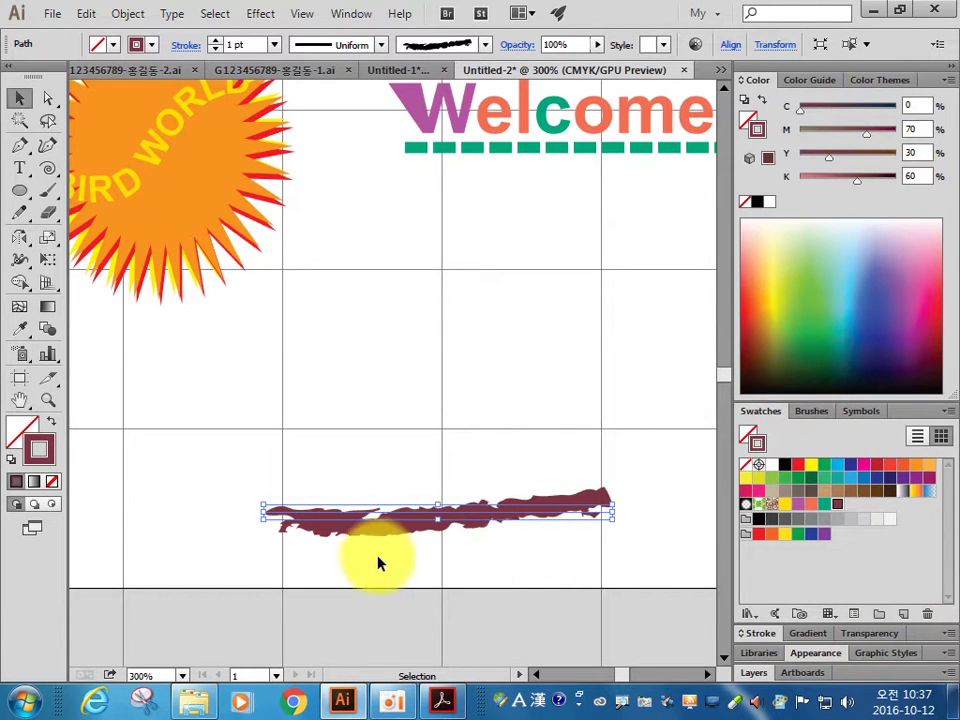
pyautogui.click(355, 401)
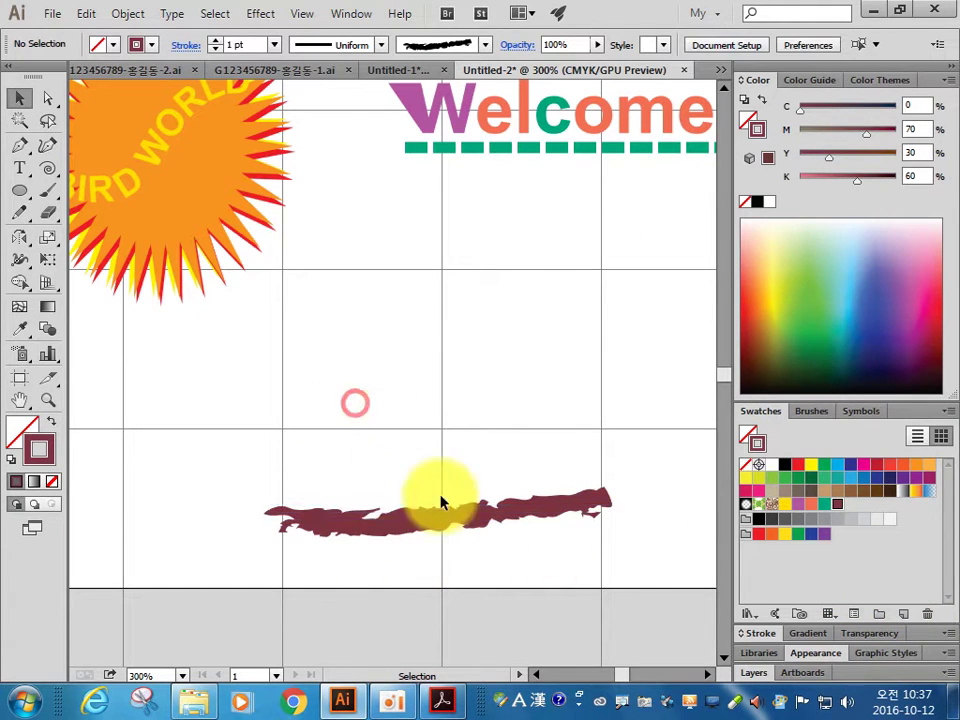
# Step: Consulting the exam PDF, draw a small circle for the bird's head beside the sun, using the coral fill and no stroke of the letter e
pyautogui.click(437, 700)
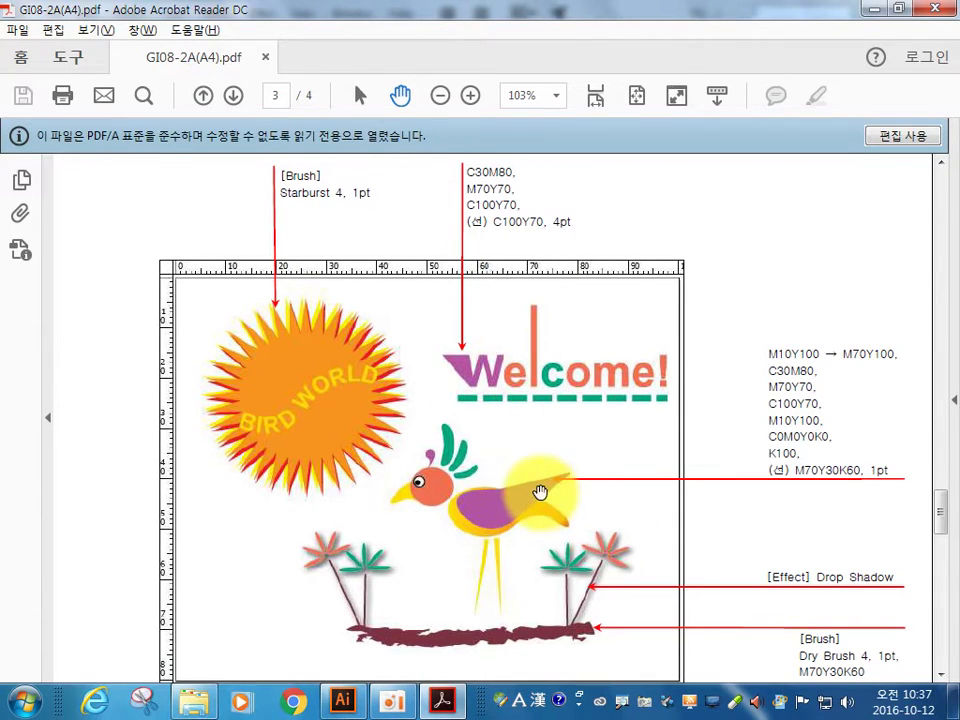
pyautogui.hotkey('alt', 'Tab')
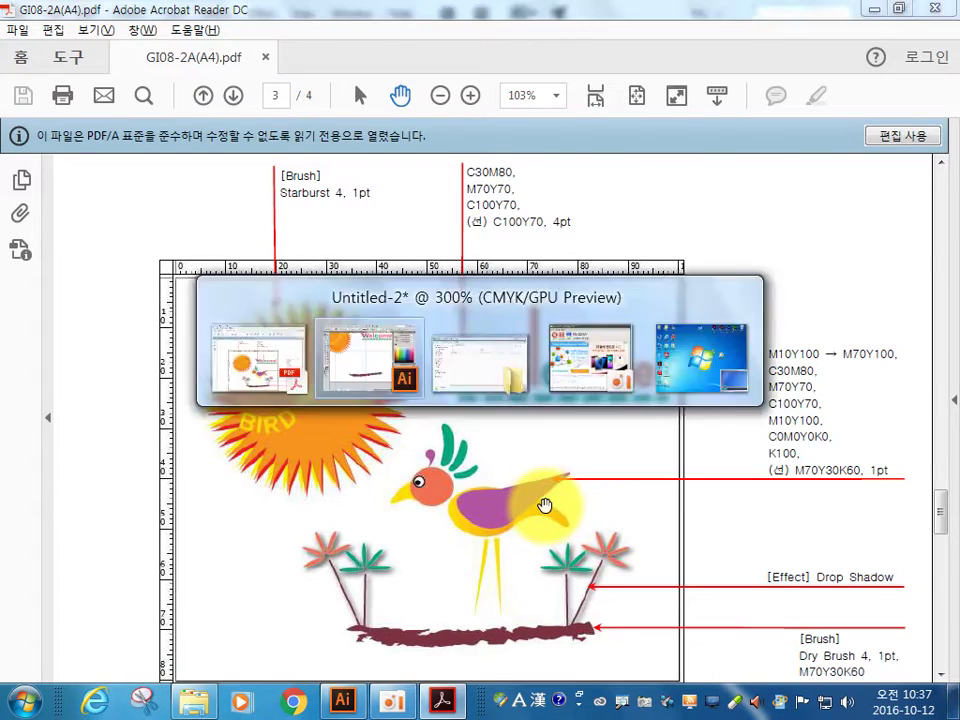
pyautogui.click(19, 190)
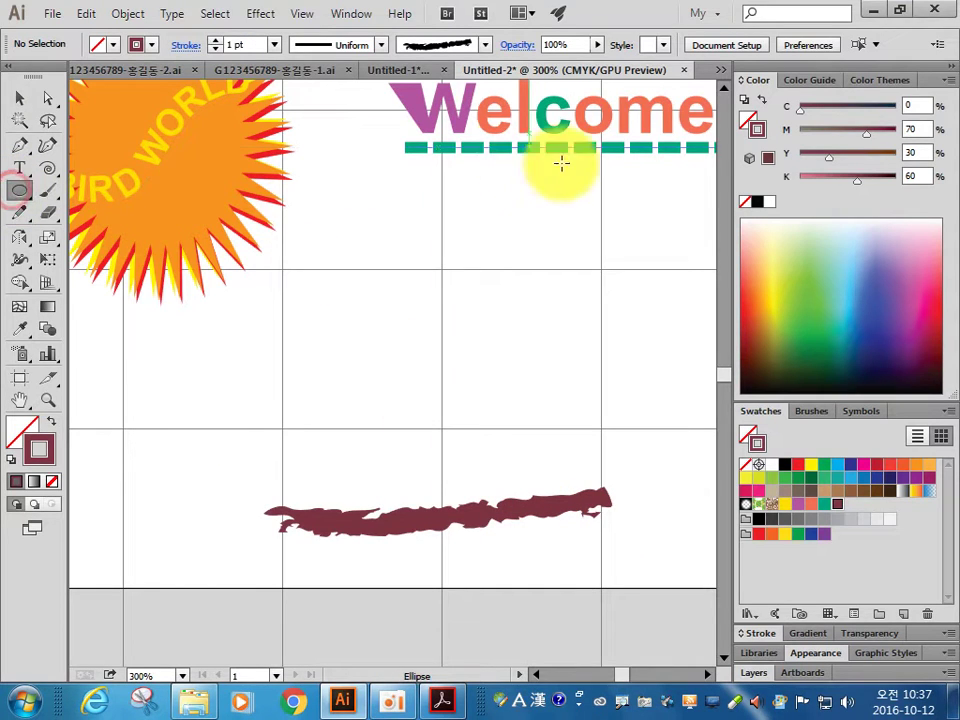
pyautogui.click(20, 99)
pyautogui.click(483, 116)
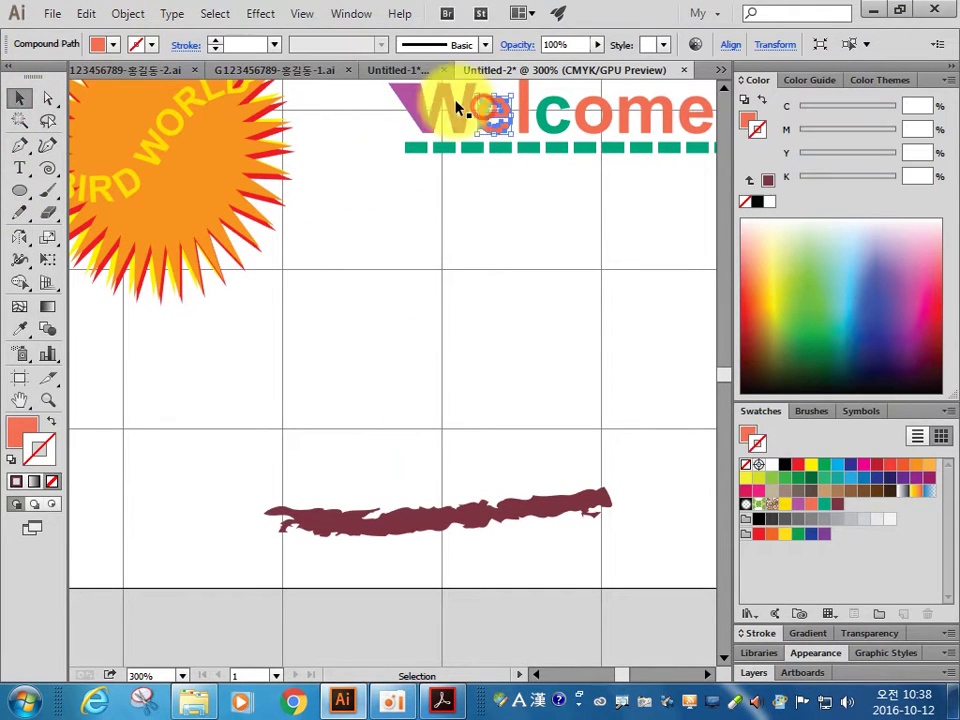
pyautogui.click(19, 190)
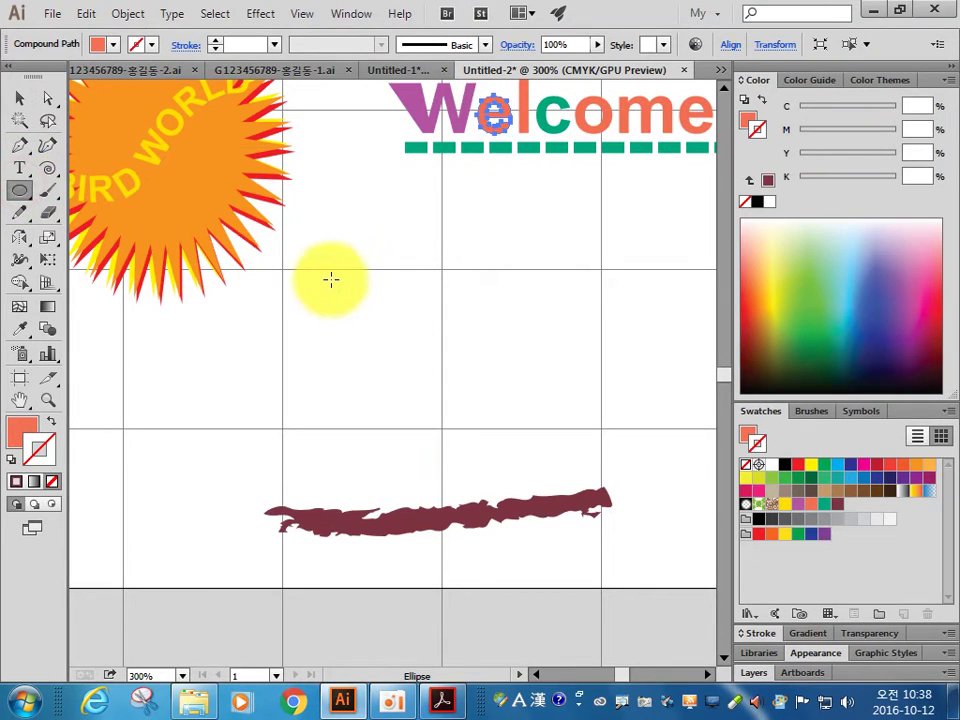
pyautogui.moveTo(333, 261); pyautogui.dragTo(386, 313)
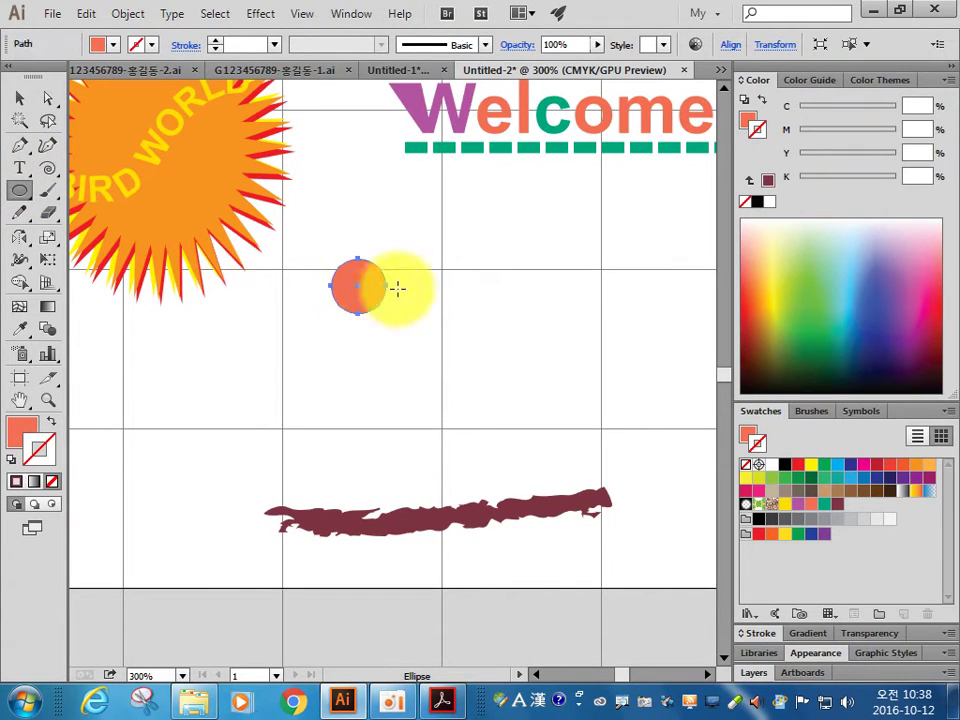
# Step: Consulting the exam PDF, draw a wide horizontal ellipse for the bird's body diagonally below the head circle, with the same coral fill
pyautogui.hotkey('ctrl', 'space')
pyautogui.moveTo(274, 246); pyautogui.dragTo(424, 386)
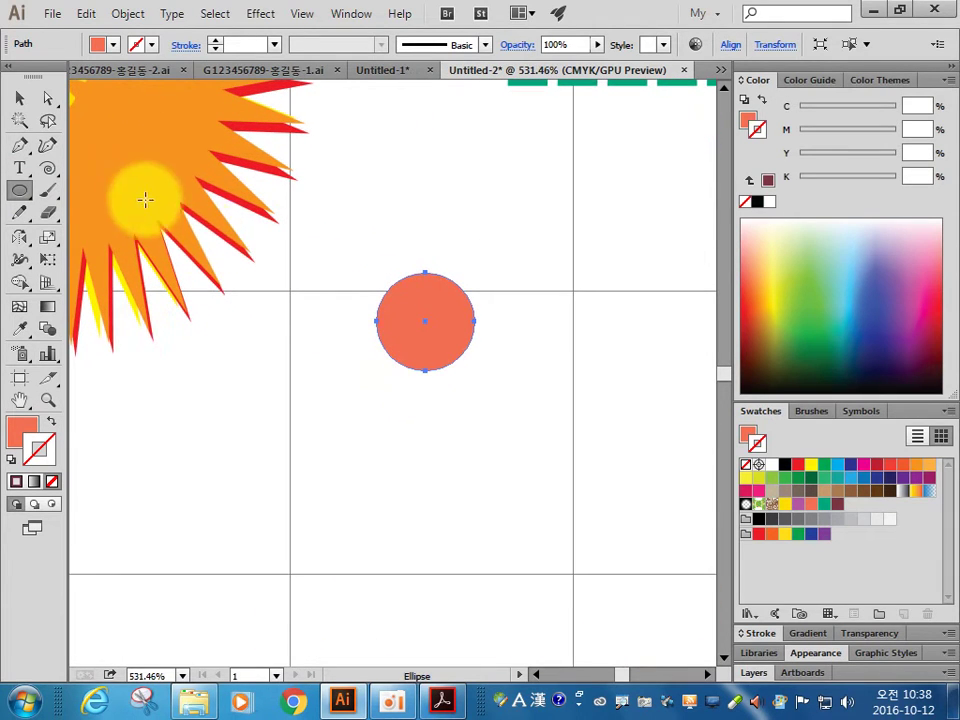
pyautogui.moveTo(340, 400); pyautogui.dragTo(420, 410)
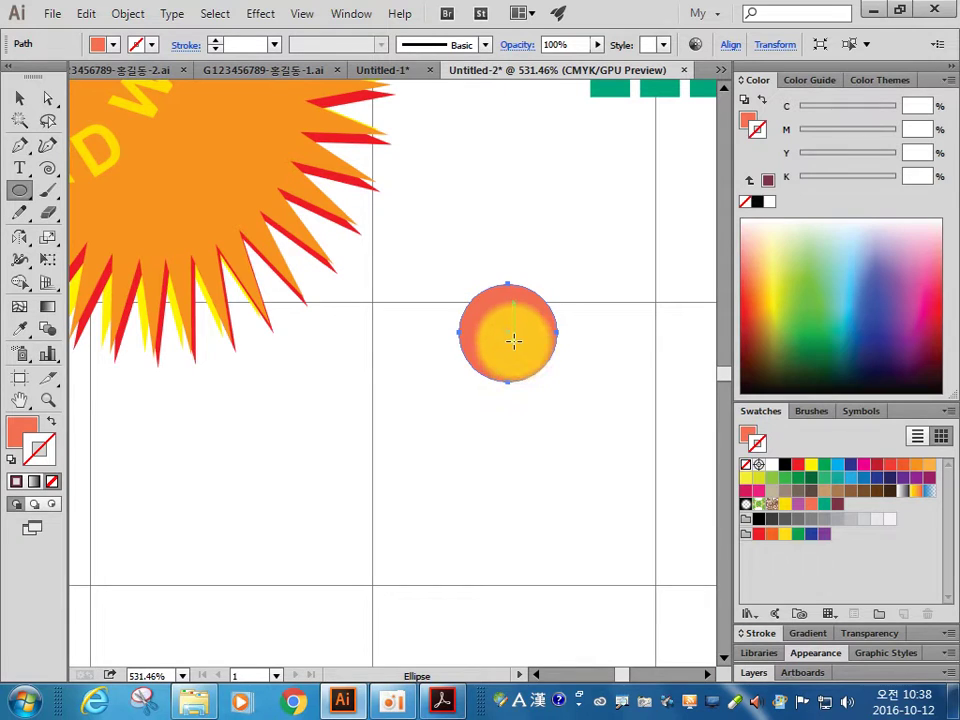
pyautogui.moveTo(589, 422); pyautogui.dragTo(377, 315)
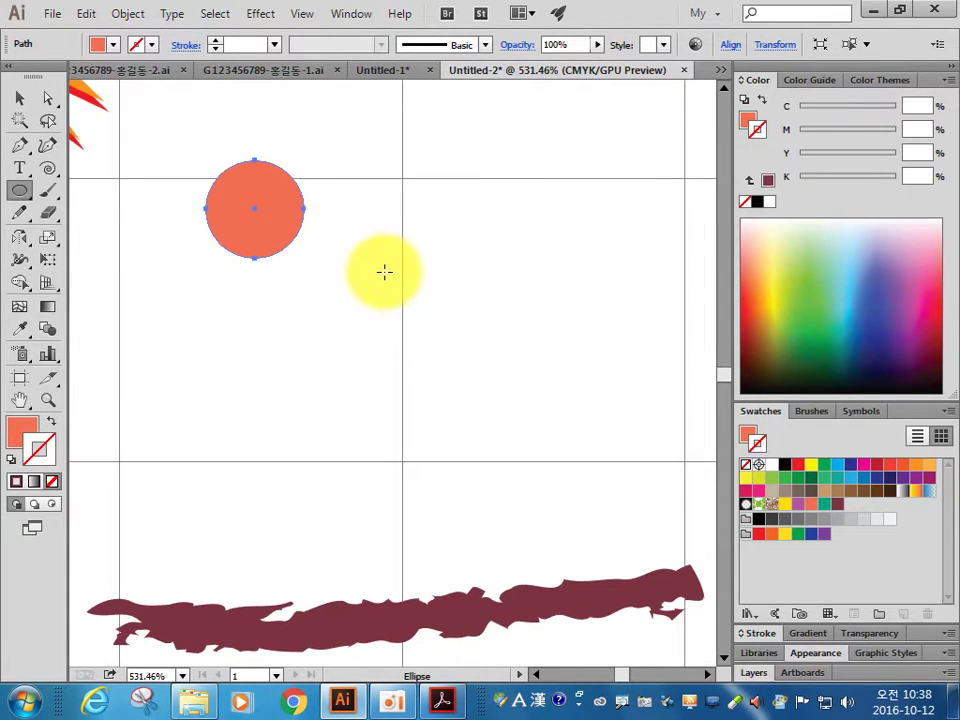
pyautogui.click(441, 700)
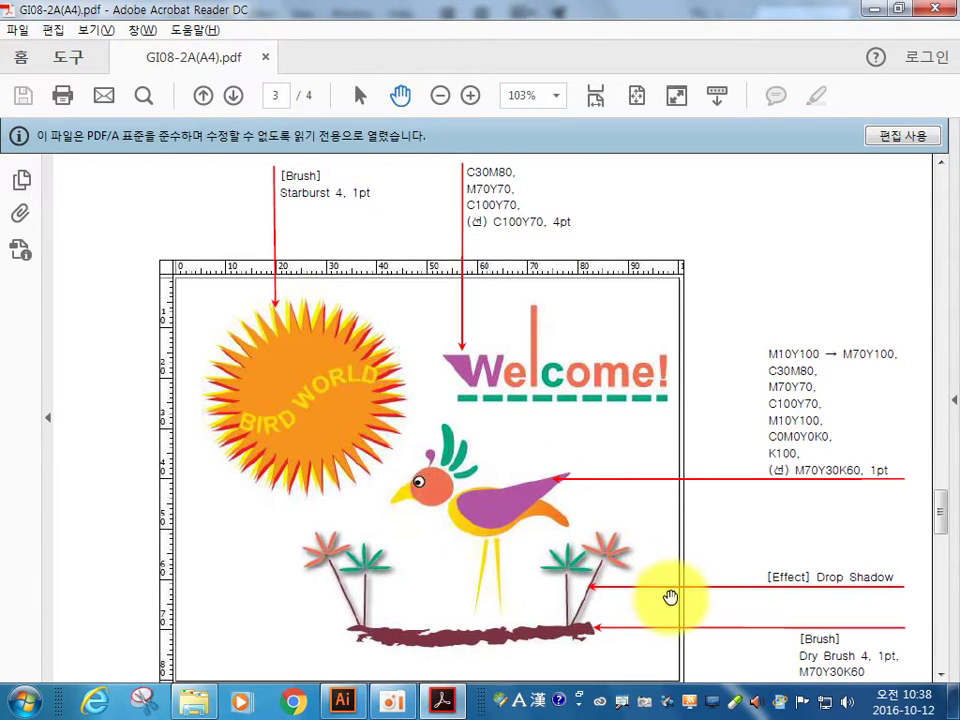
pyautogui.hotkey('alt', 'Tab')
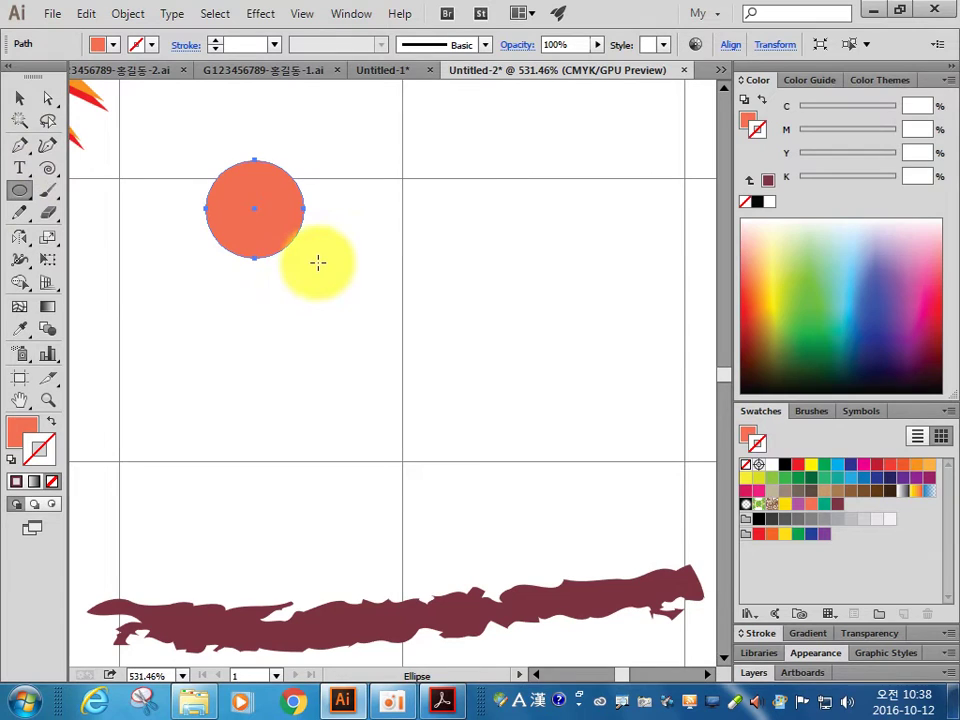
pyautogui.moveTo(309, 242); pyautogui.dragTo(482, 357)
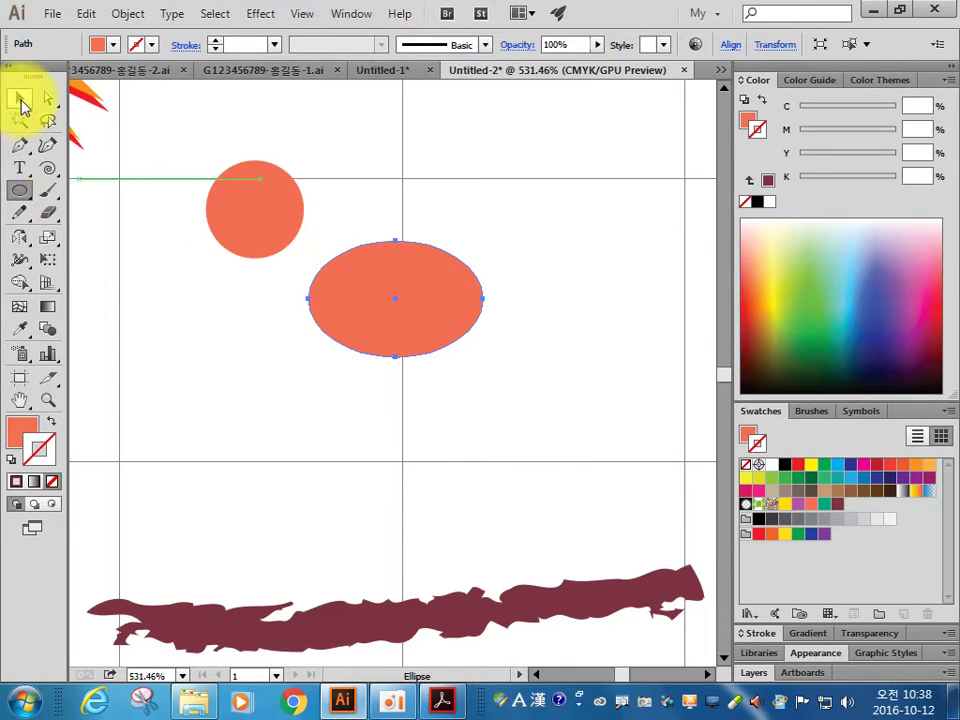
pyautogui.click(20, 145)
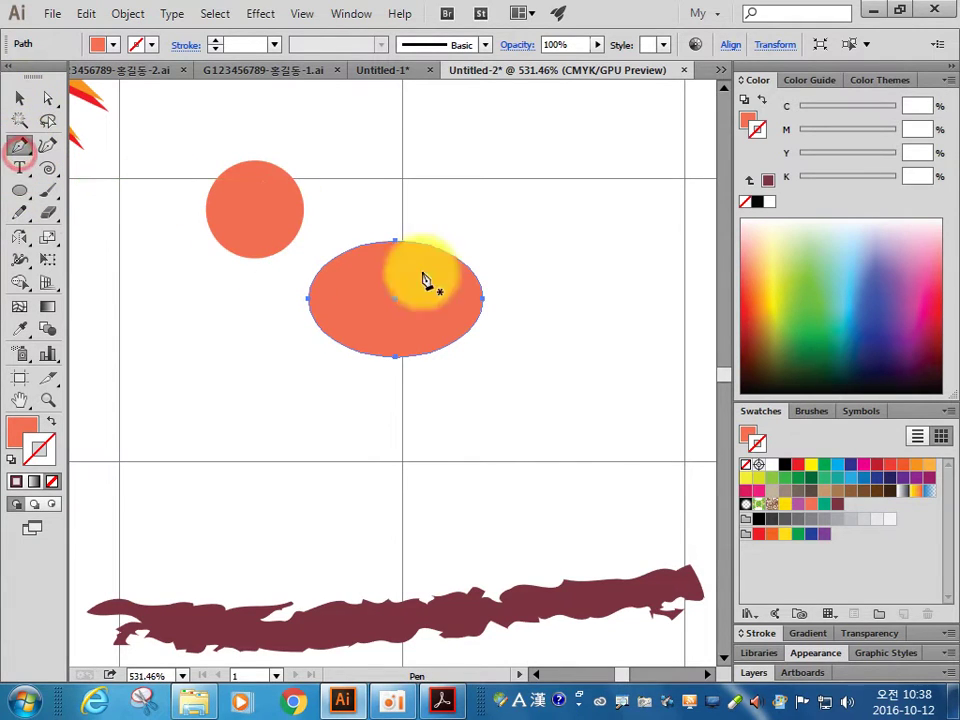
pyautogui.click(449, 345)
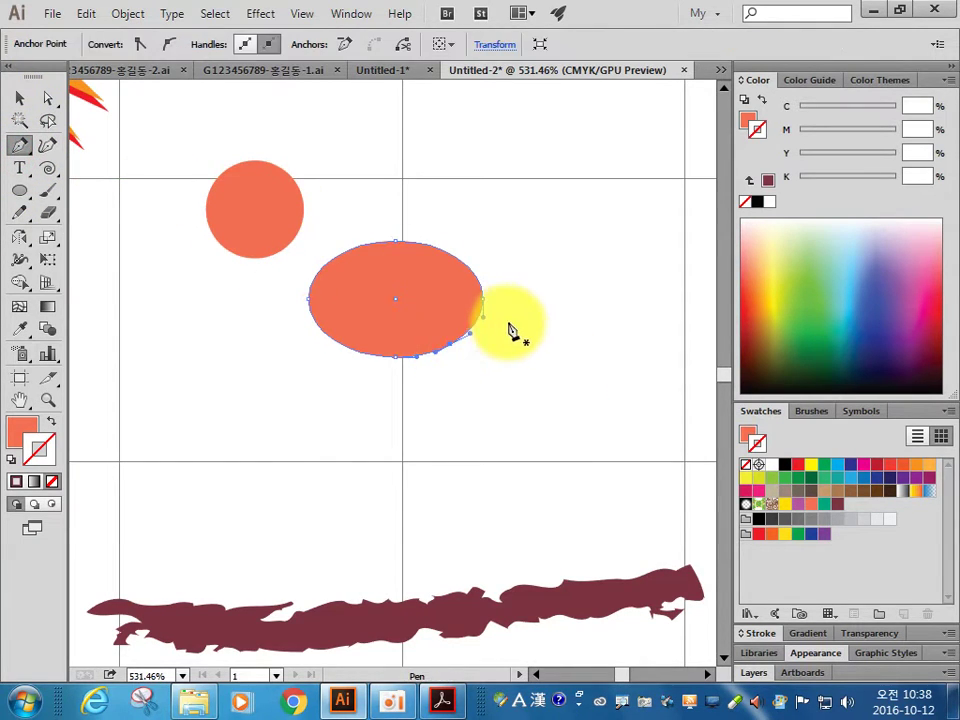
pyautogui.moveTo(517, 340); pyautogui.dragTo(558, 304)
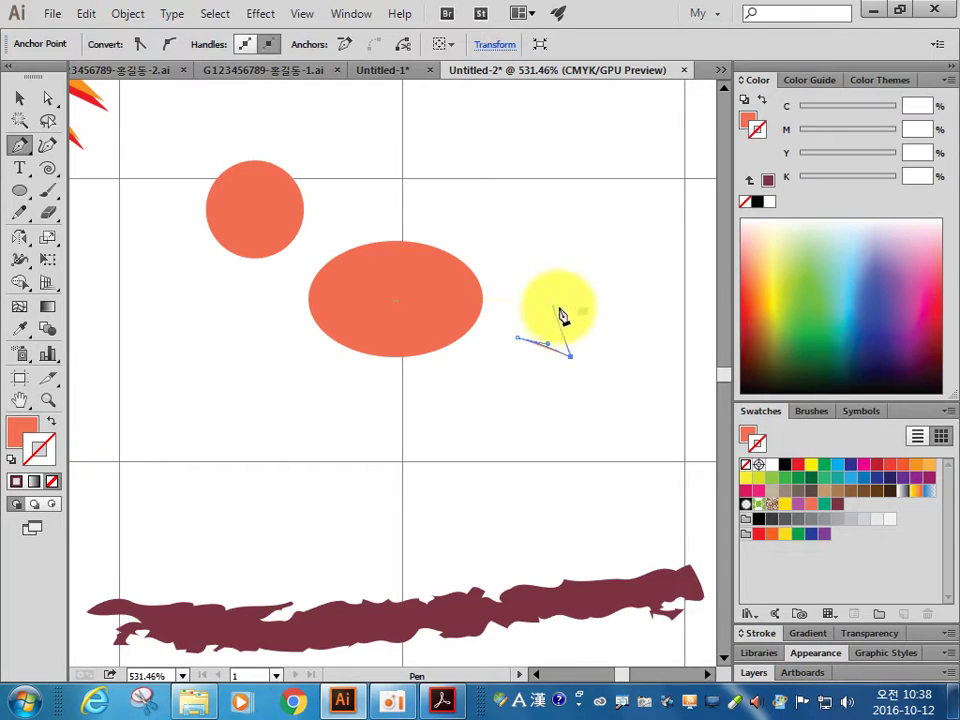
pyautogui.keyDown('ctrl'); pyautogui.click(540, 370); pyautogui.keyUp('ctrl')
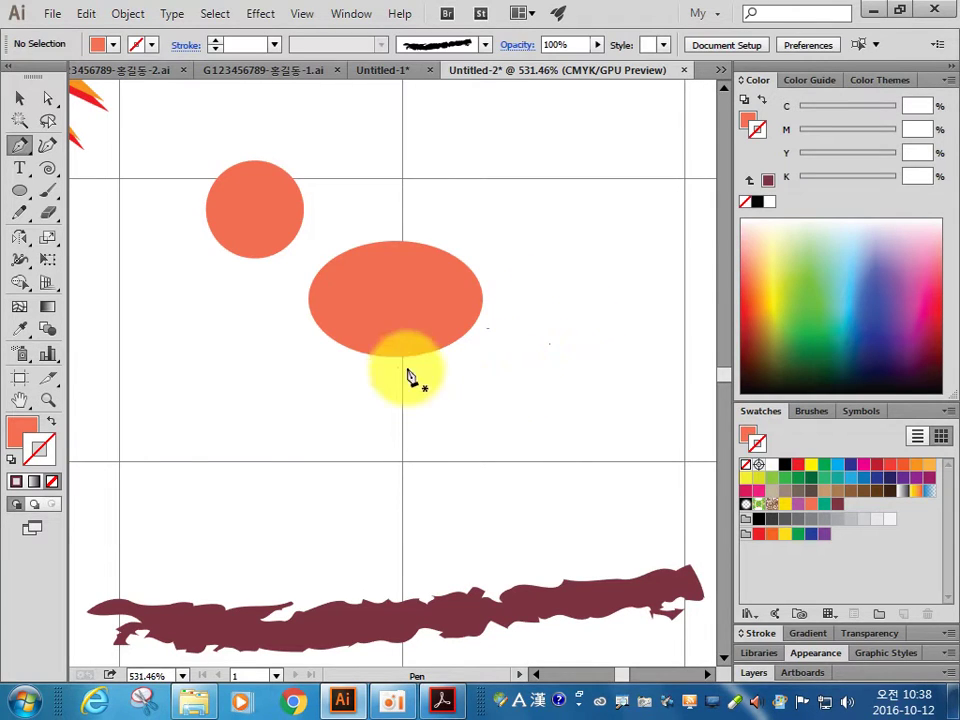
# Step: Draw a closed, curved tail shape with the Pen tool, starting inside the body ellipse and tapering to a downward point beyond it
pyautogui.click(444, 336)
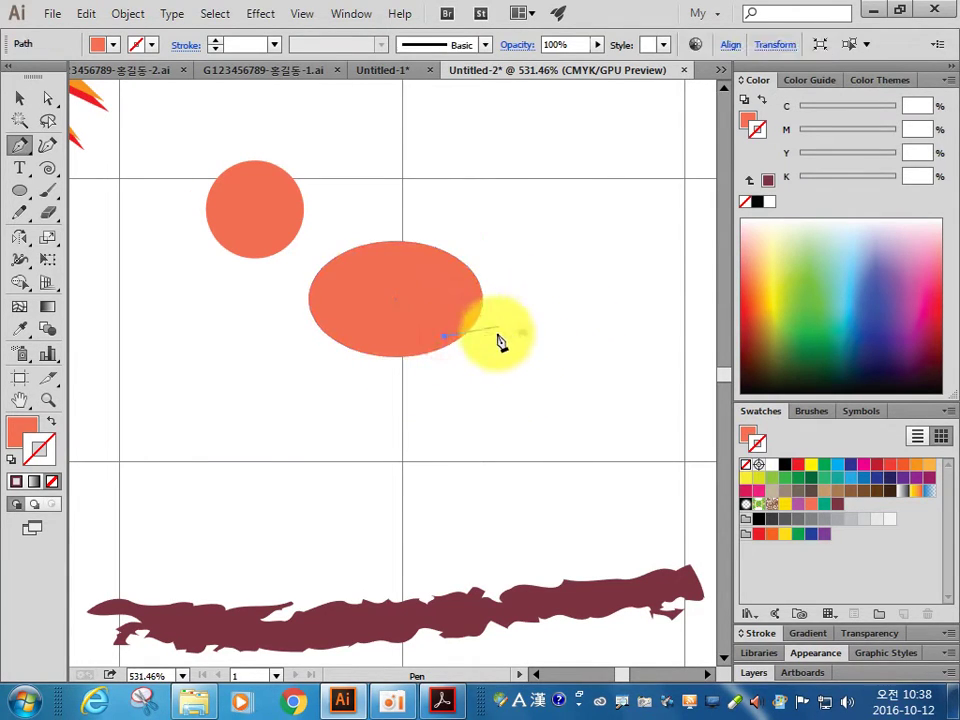
pyautogui.moveTo(492, 320); pyautogui.dragTo(541, 333)
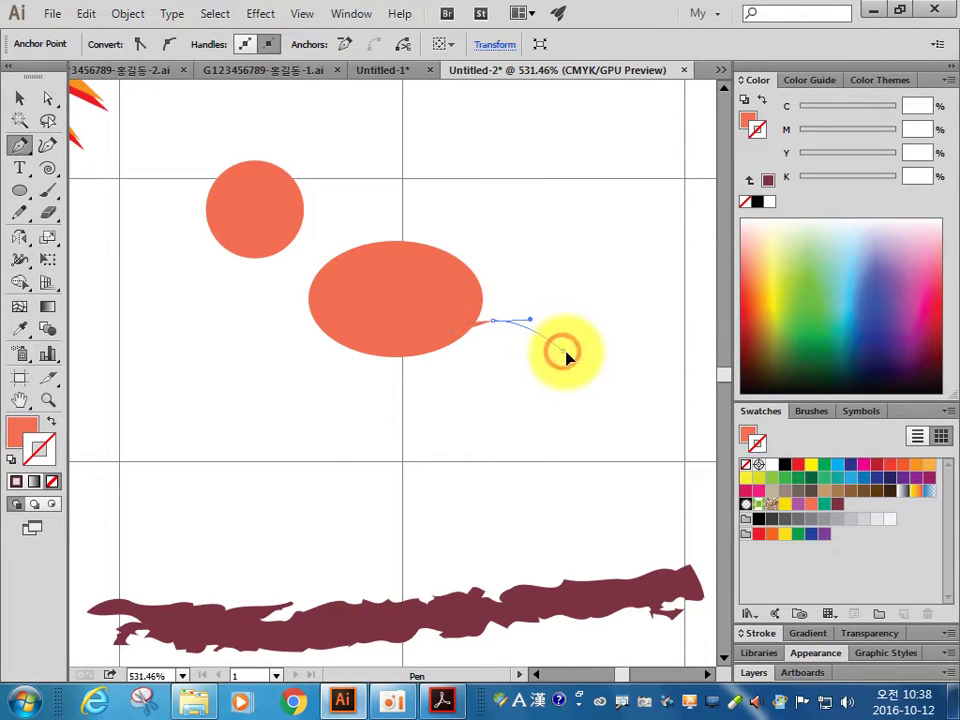
pyautogui.moveTo(566, 351); pyautogui.dragTo(497, 269)
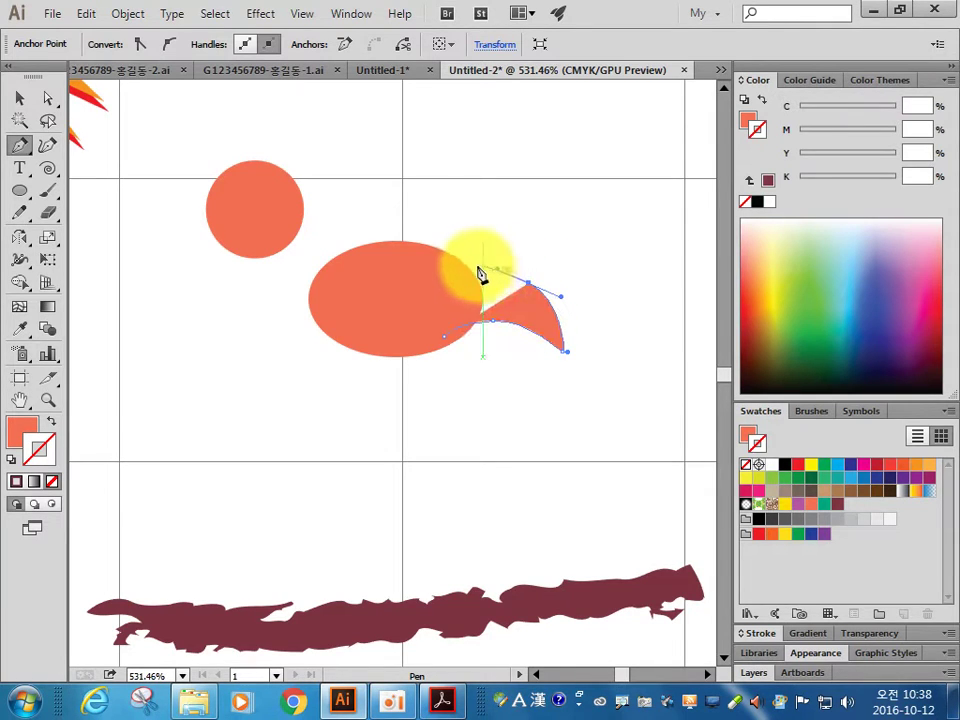
pyautogui.click(422, 246)
pyautogui.click(446, 340)
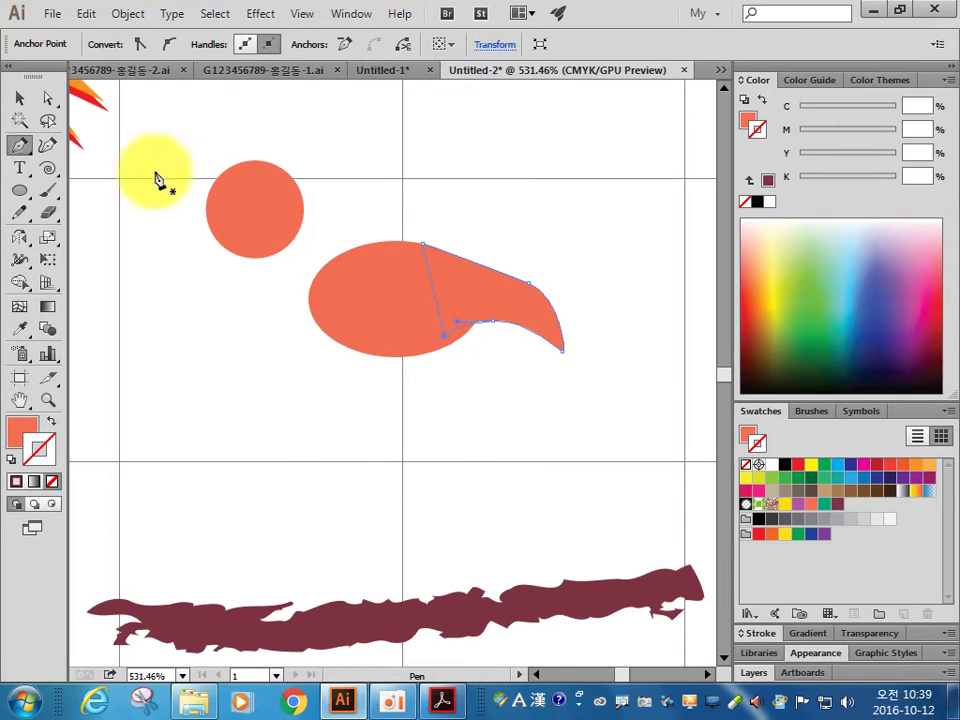
# Step: Adjust the tail's anchor points, moving the upper bend inward to slim the tail and the lower starting point towards the body's edge
pyautogui.click(47, 97)
pyautogui.click(533, 300)
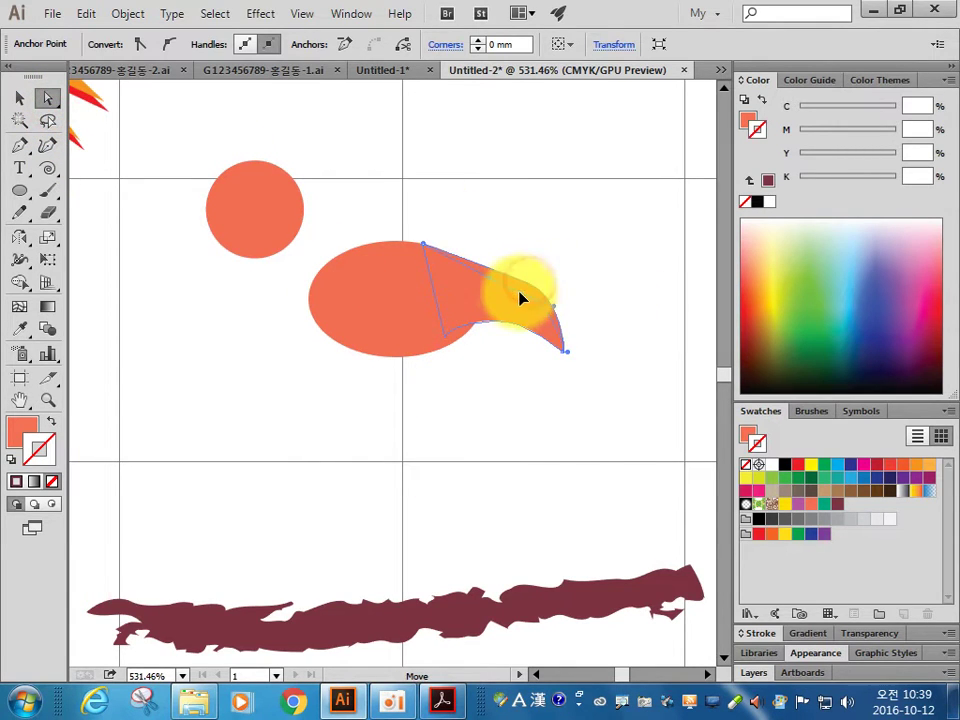
pyautogui.moveTo(516, 298); pyautogui.dragTo(501, 386)
pyautogui.click(489, 336)
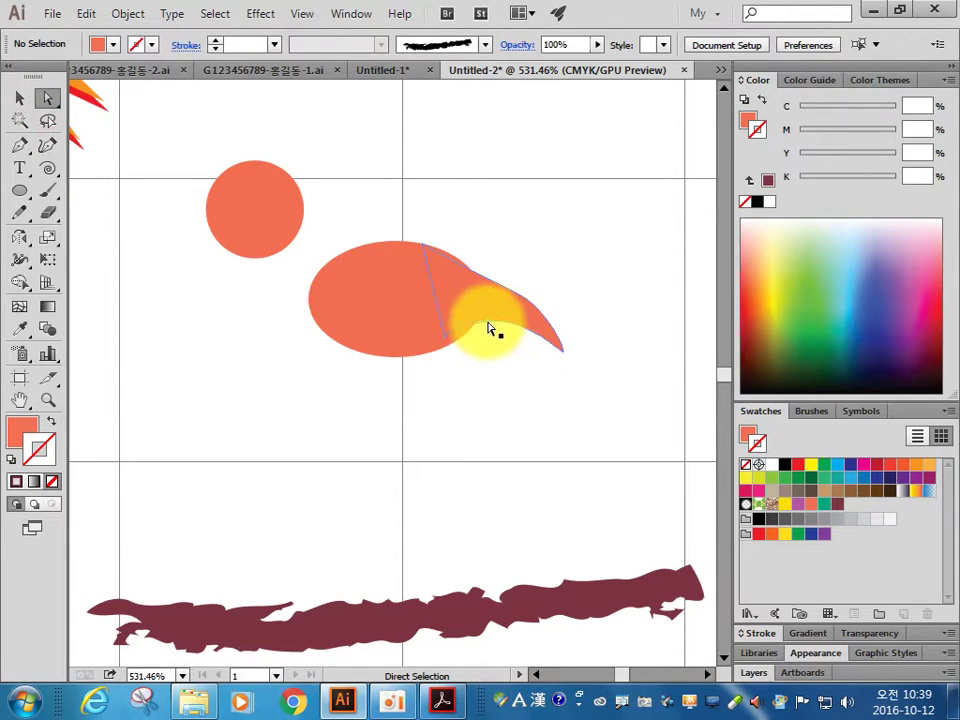
pyautogui.click(495, 325)
pyautogui.click(443, 343)
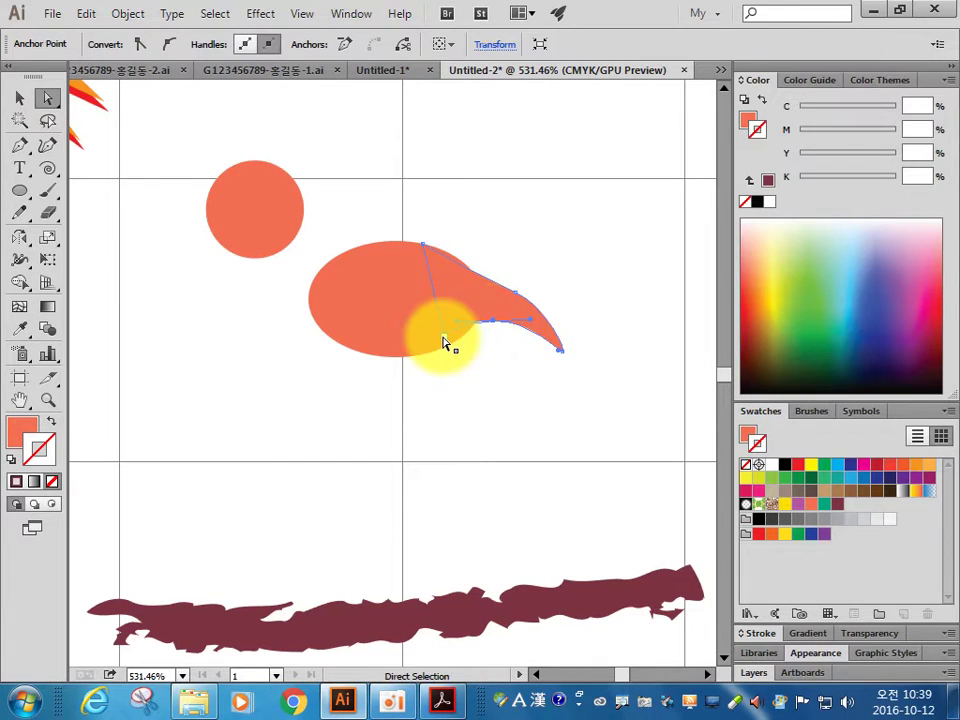
pyautogui.click(482, 364)
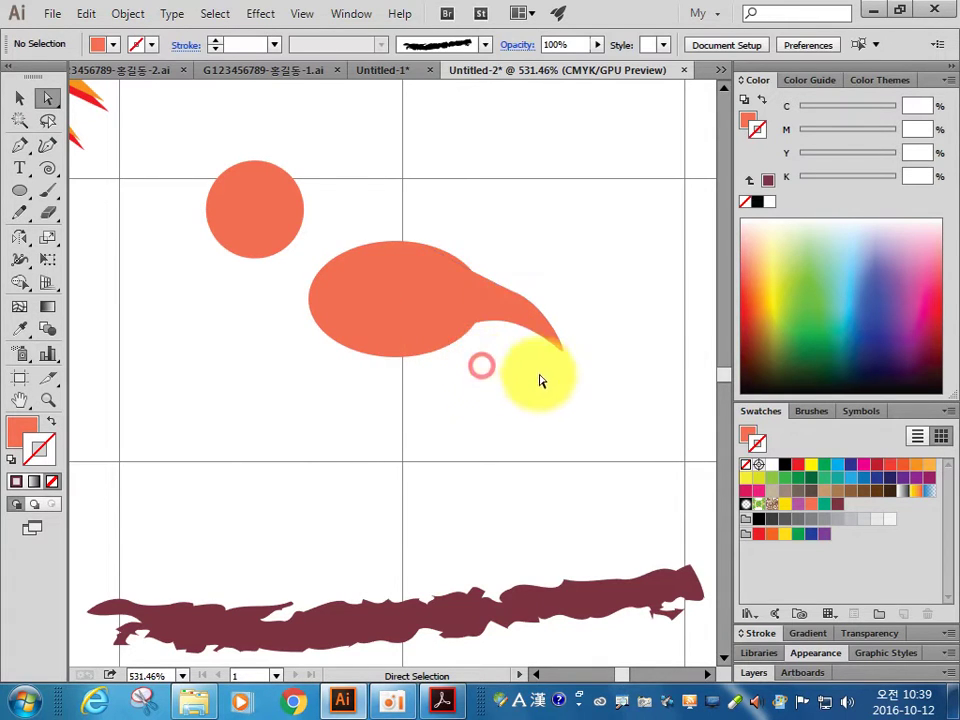
pyautogui.click(471, 271)
pyautogui.click(550, 230)
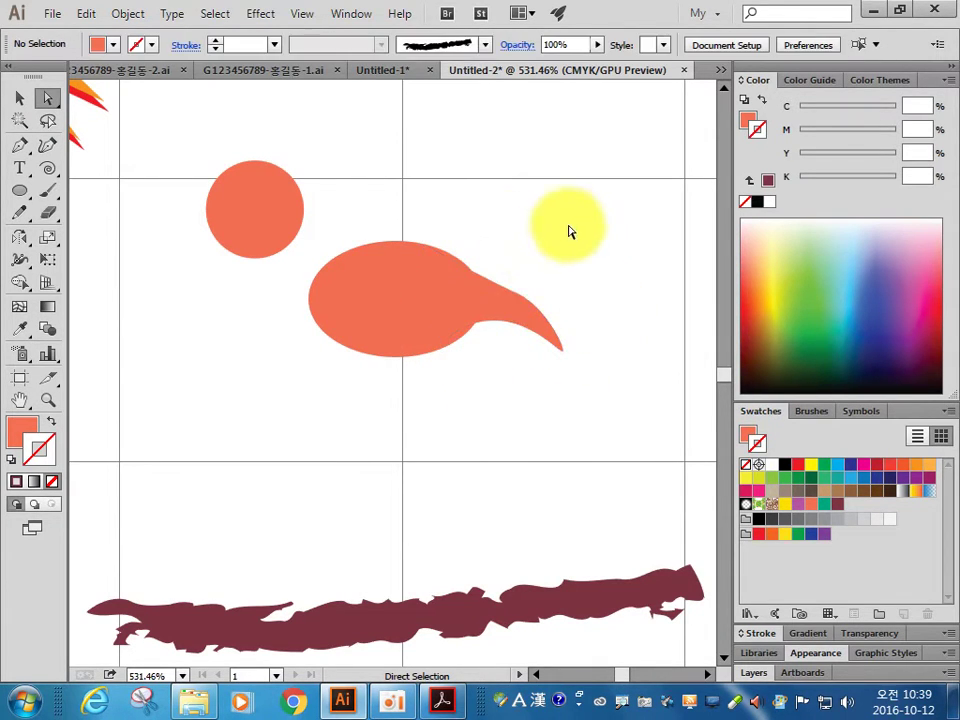
# Step: Select the body ellipse and the tail, and unite them into one shape with Pathfinder
pyautogui.click(19, 97)
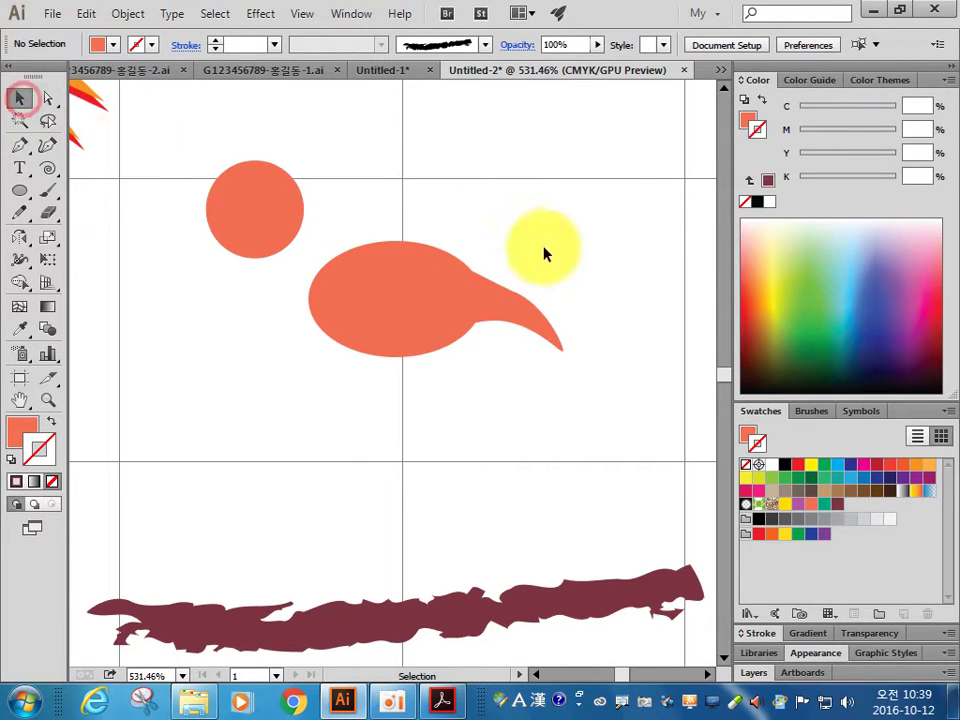
pyautogui.click(414, 296)
pyautogui.click(358, 14)
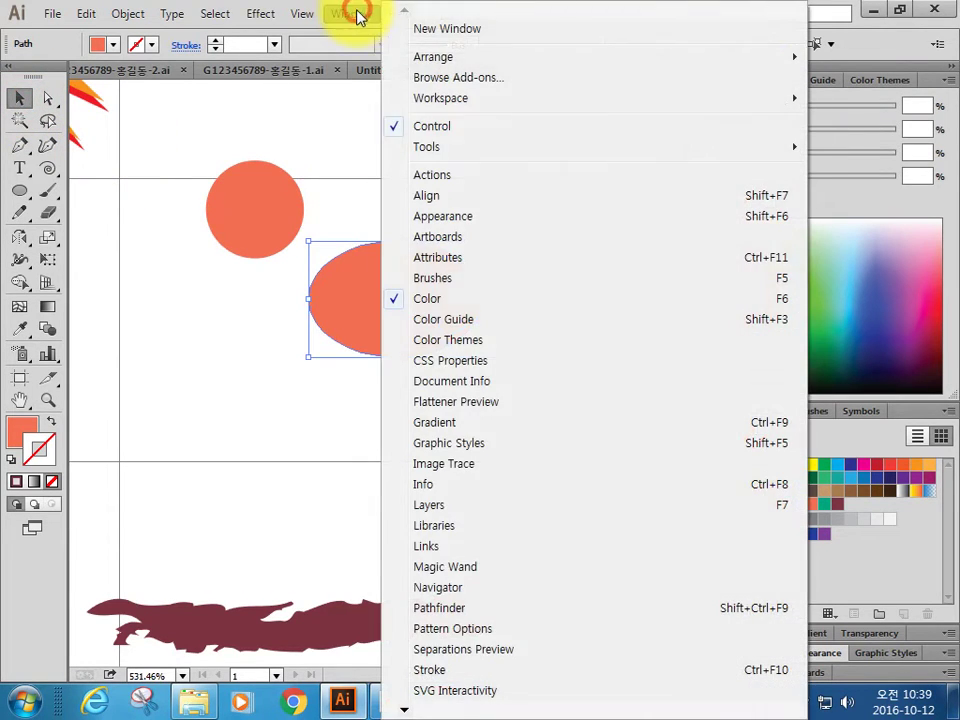
pyautogui.click(448, 606)
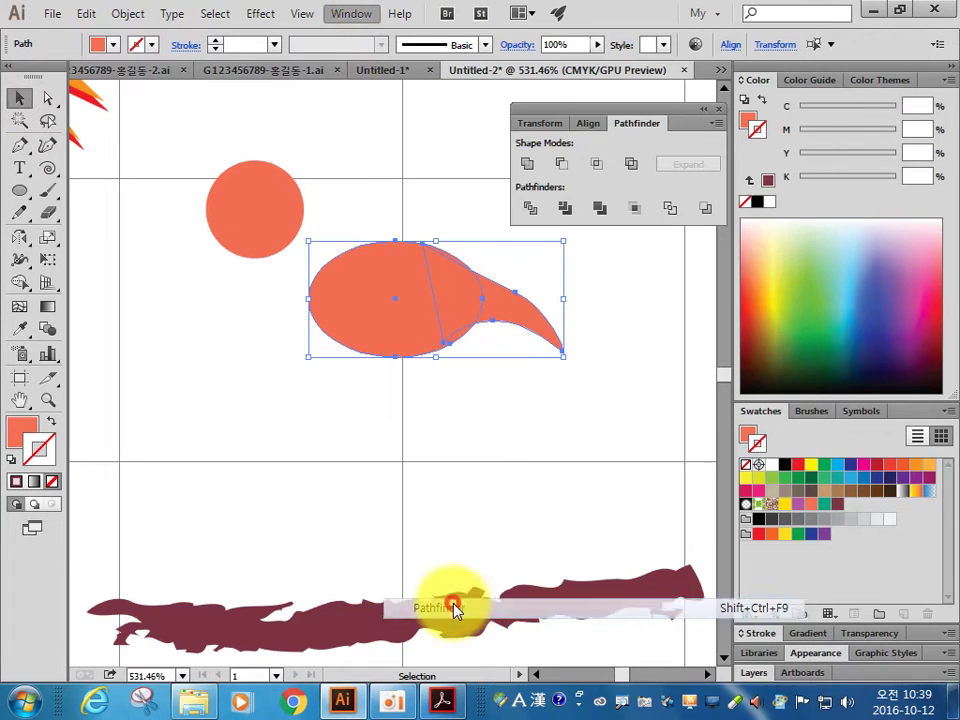
pyautogui.click(527, 164)
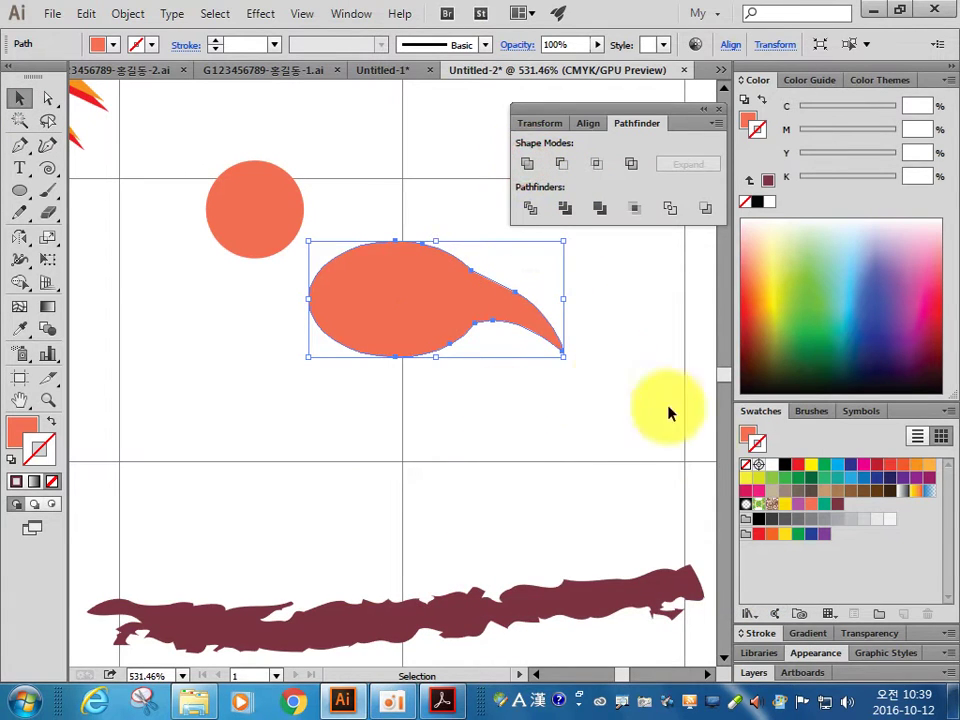
# Step: Apply a white-to-black linear gradient to the united body's fill, with its stroke set to none
pyautogui.click(806, 634)
pyautogui.click(793, 571)
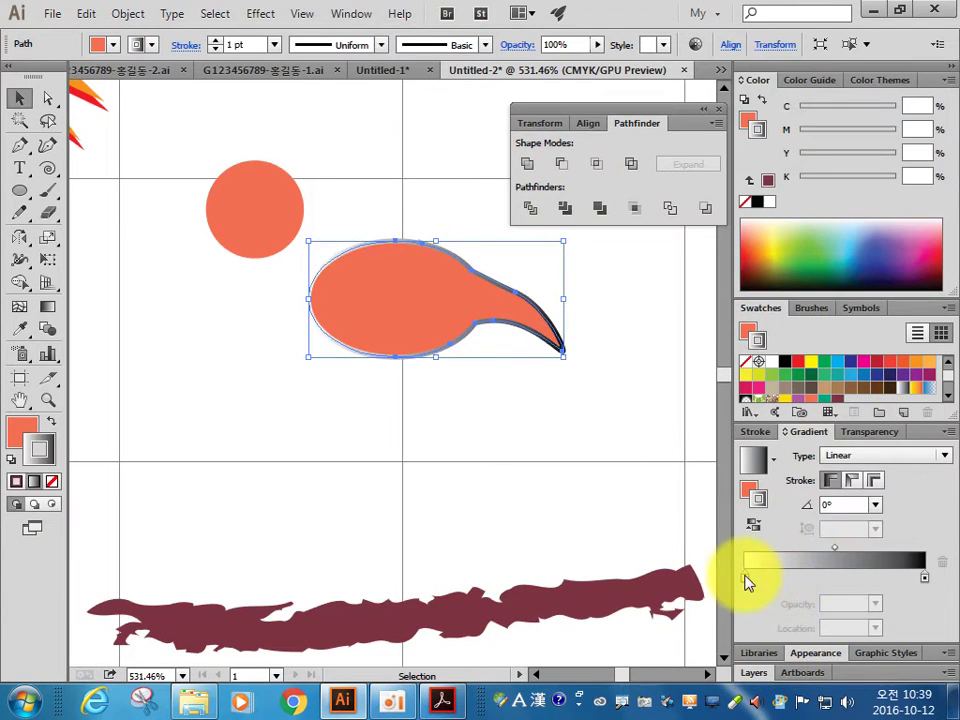
pyautogui.click(52, 481)
pyautogui.click(24, 430)
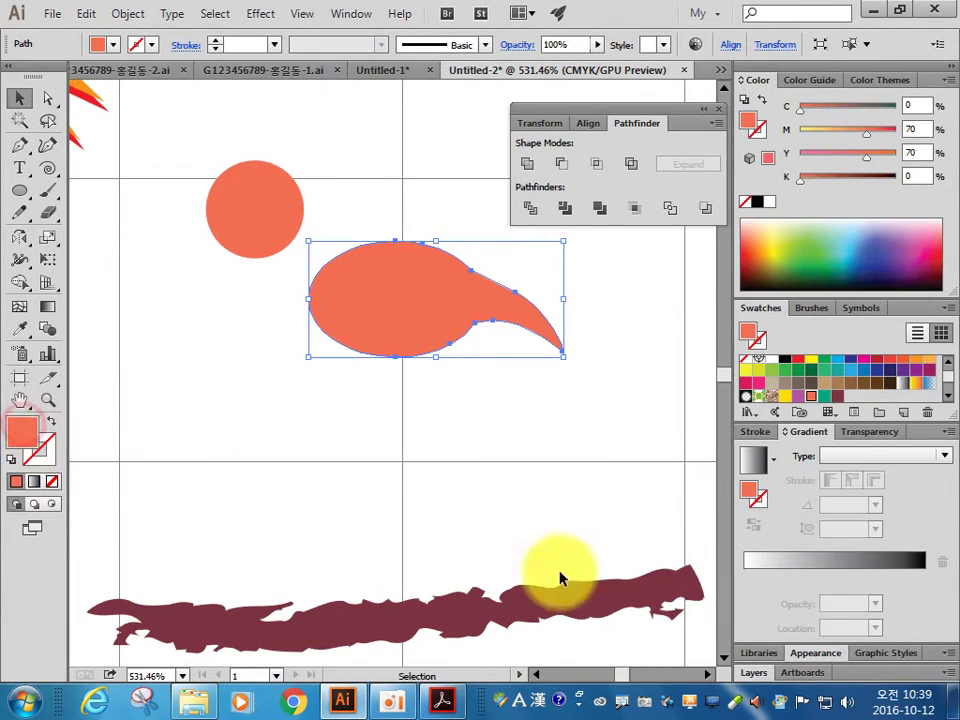
pyautogui.click(764, 566)
pyautogui.click(745, 578)
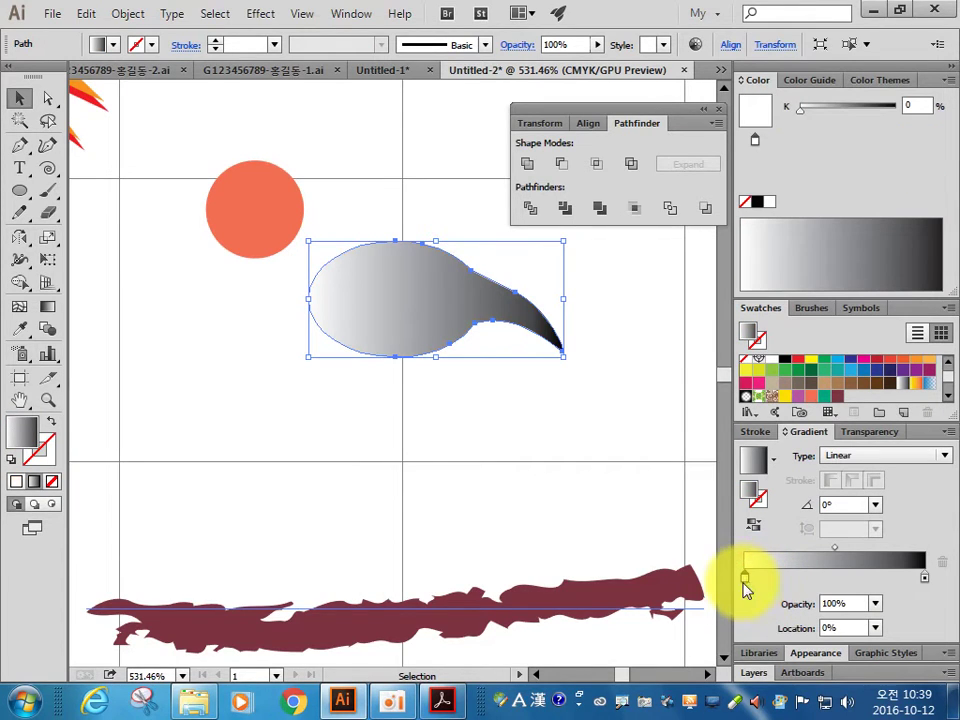
# Step: Switch the gradient's white start stop to CMYK and set it to M 10 and Y 100
pyautogui.doubleClick(744, 578)
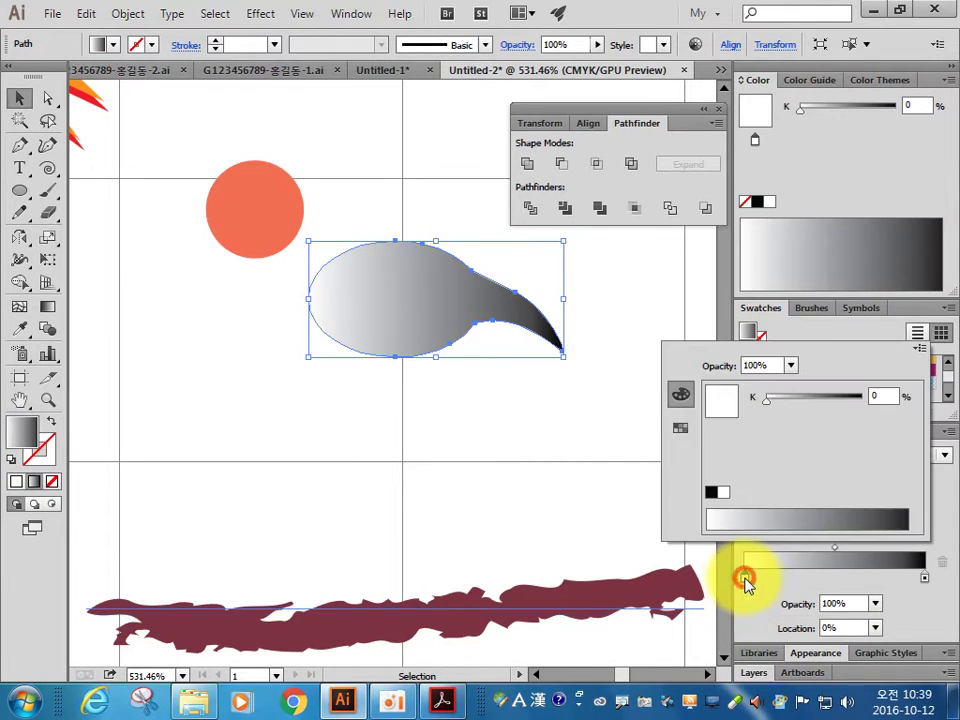
pyautogui.click(681, 428)
pyautogui.click(680, 395)
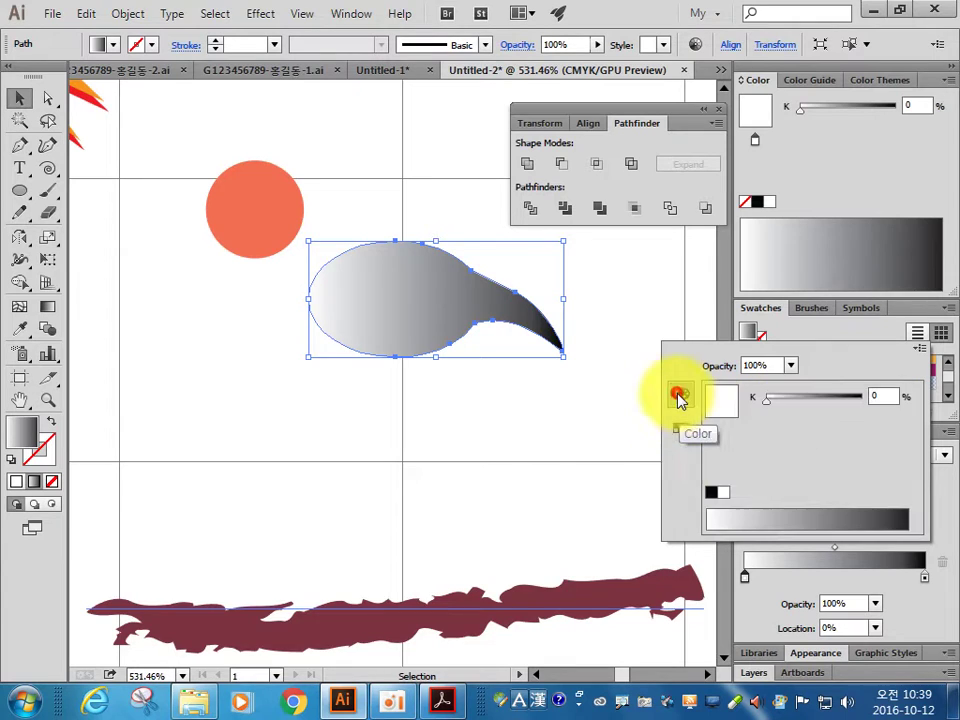
pyautogui.click(683, 428)
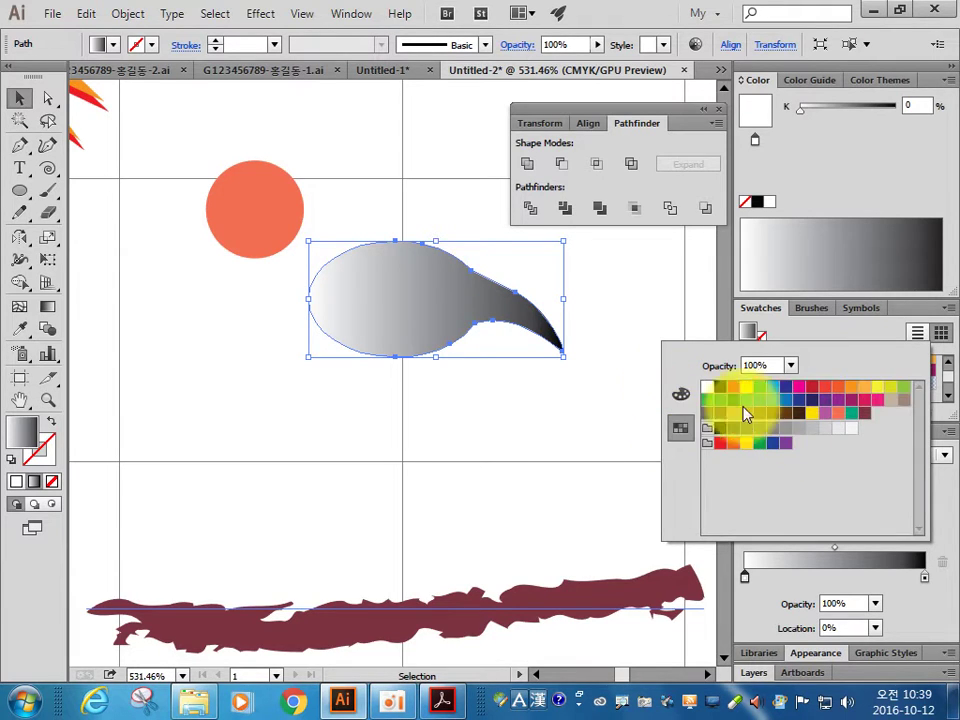
pyautogui.click(687, 398)
pyautogui.click(914, 364)
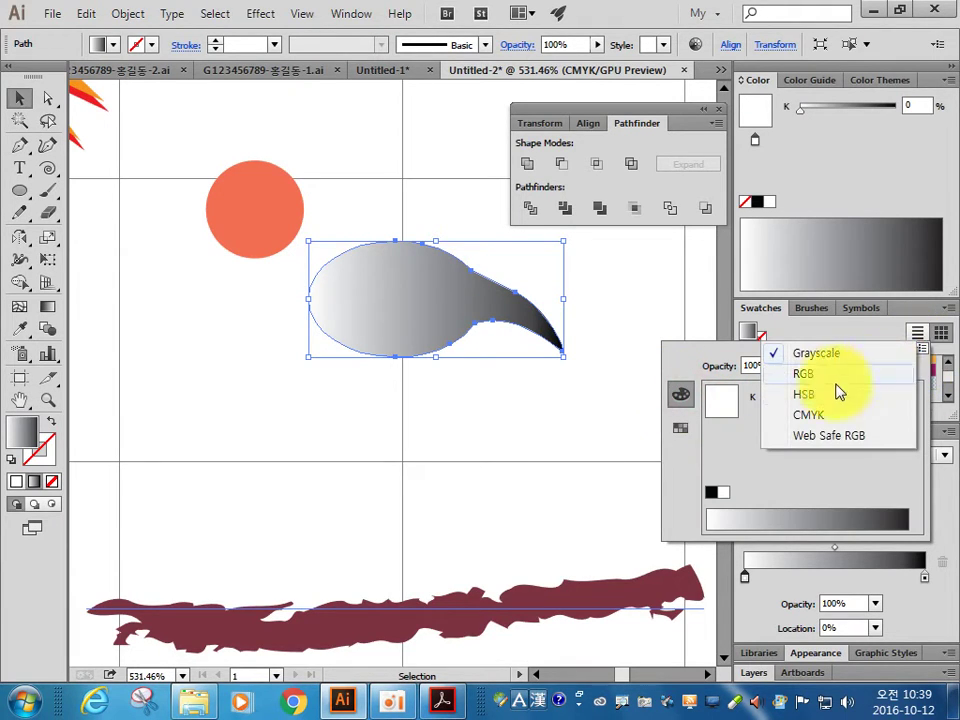
pyautogui.click(834, 416)
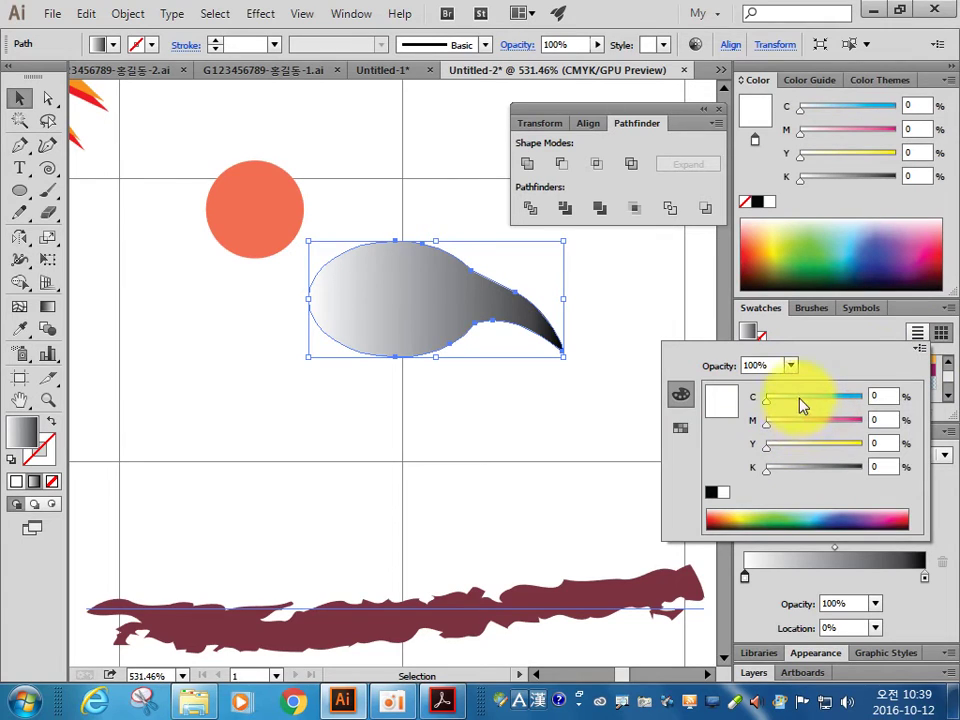
pyautogui.click(877, 420)
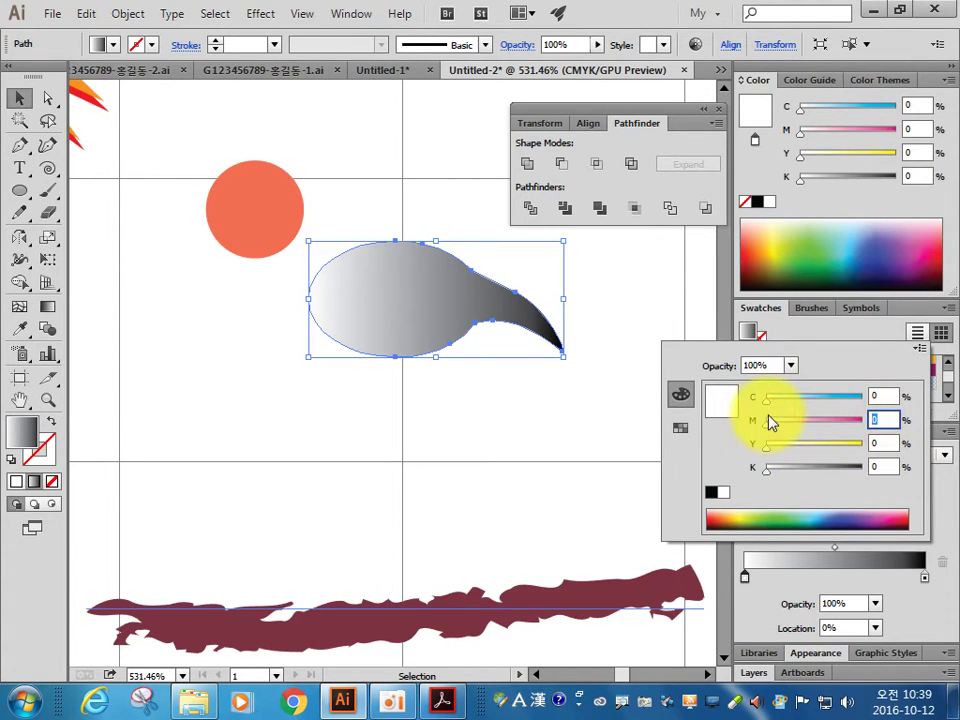
pyautogui.write('10')
pyautogui.press('Tab')
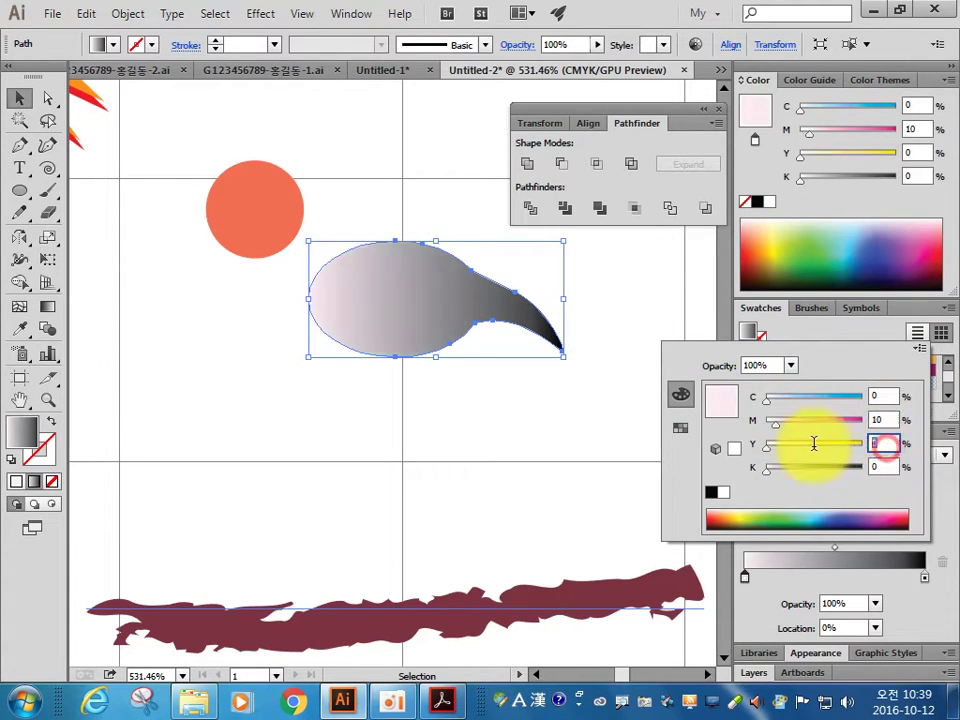
pyautogui.write('100')
pyautogui.press('Return')
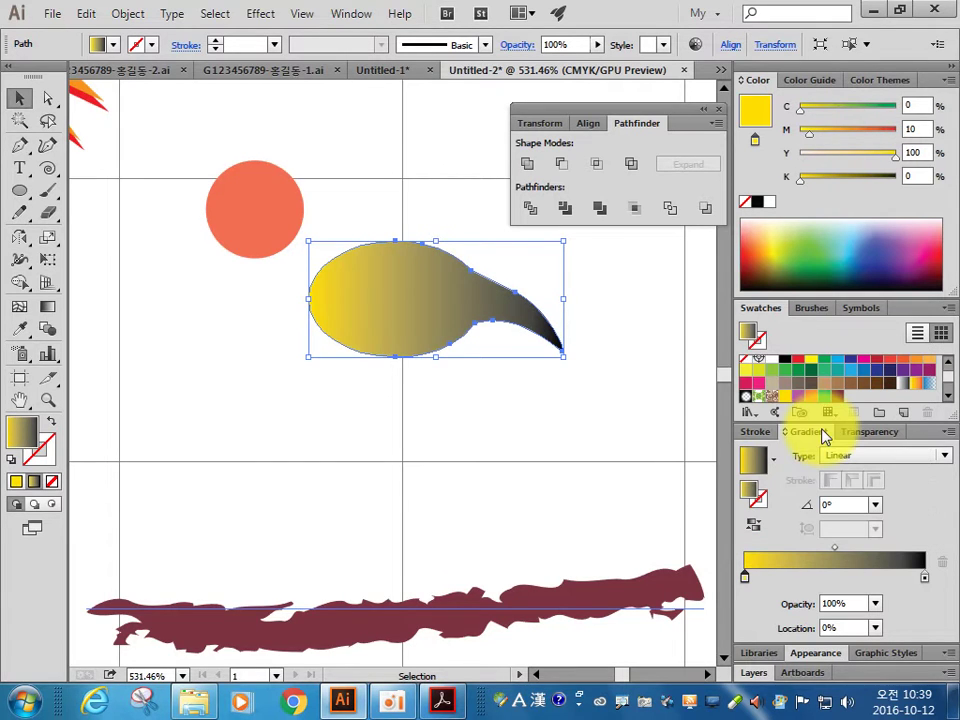
# Step: Switch the gradient's black end stop to CMYK and set its M value to 70
pyautogui.doubleClick(924, 577)
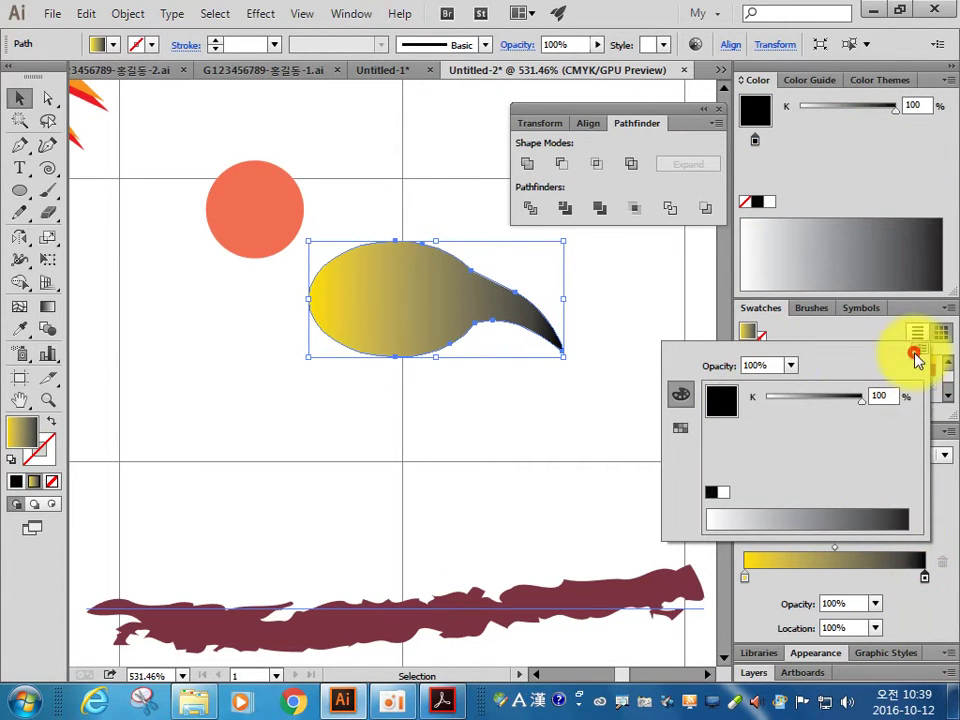
pyautogui.click(916, 356)
pyautogui.click(810, 415)
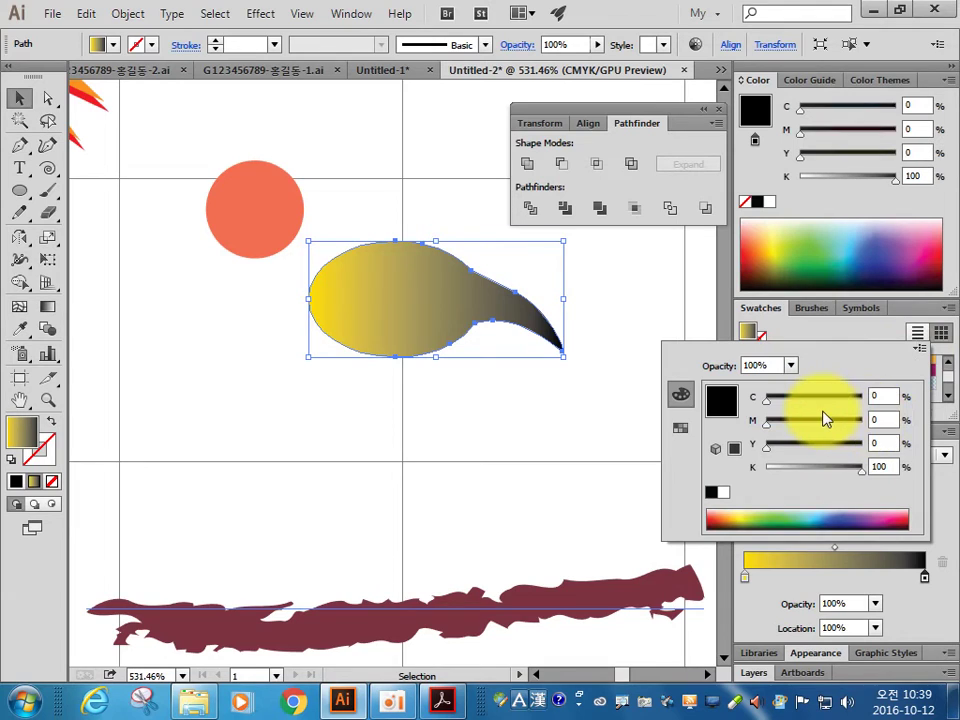
pyautogui.click(880, 419)
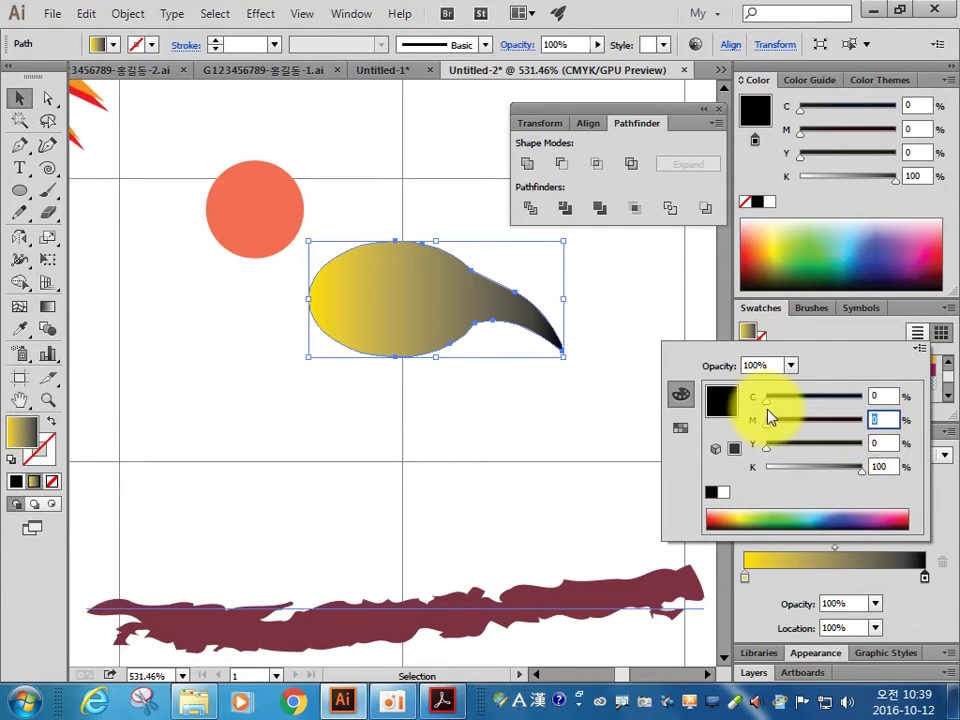
pyautogui.write('70')
pyautogui.press('Return')
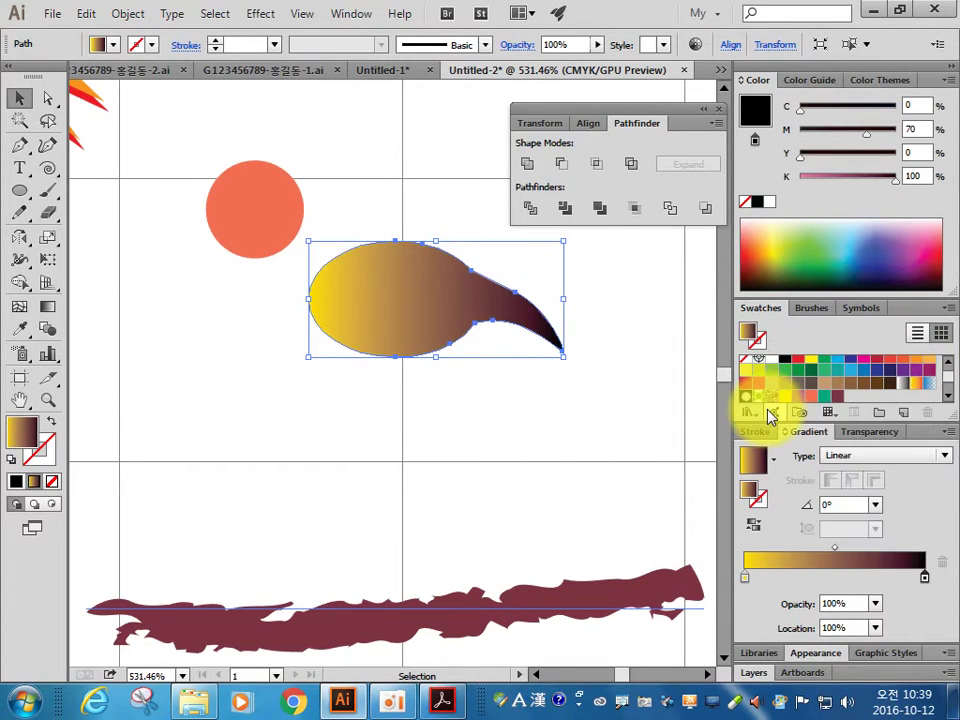
pyautogui.doubleClick(921, 578)
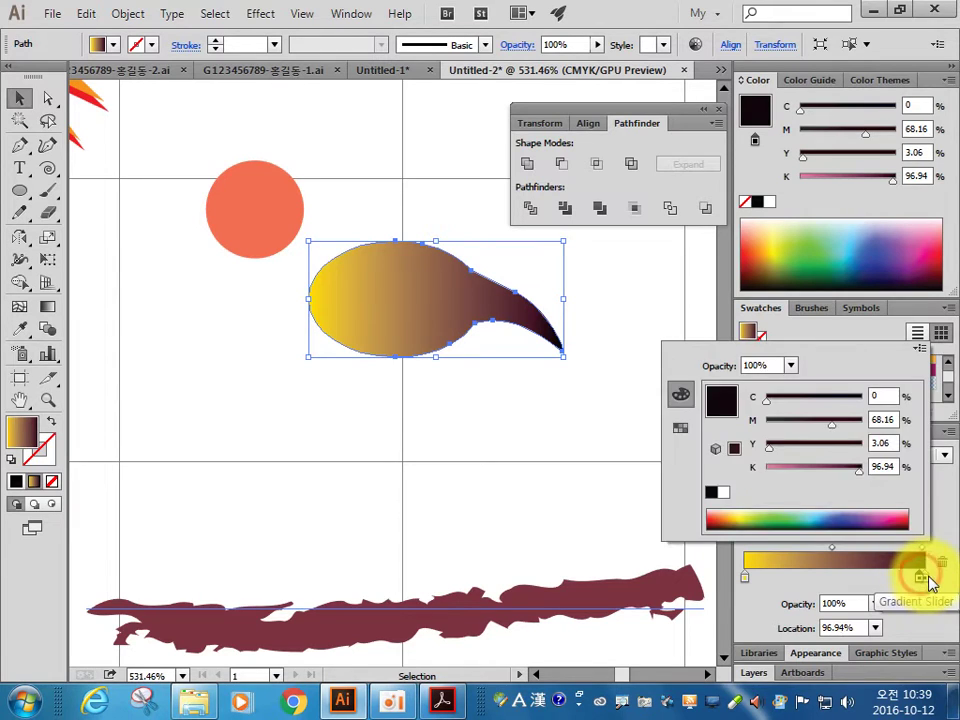
pyautogui.click(922, 626)
pyautogui.moveTo(921, 580); pyautogui.dragTo(926, 580)
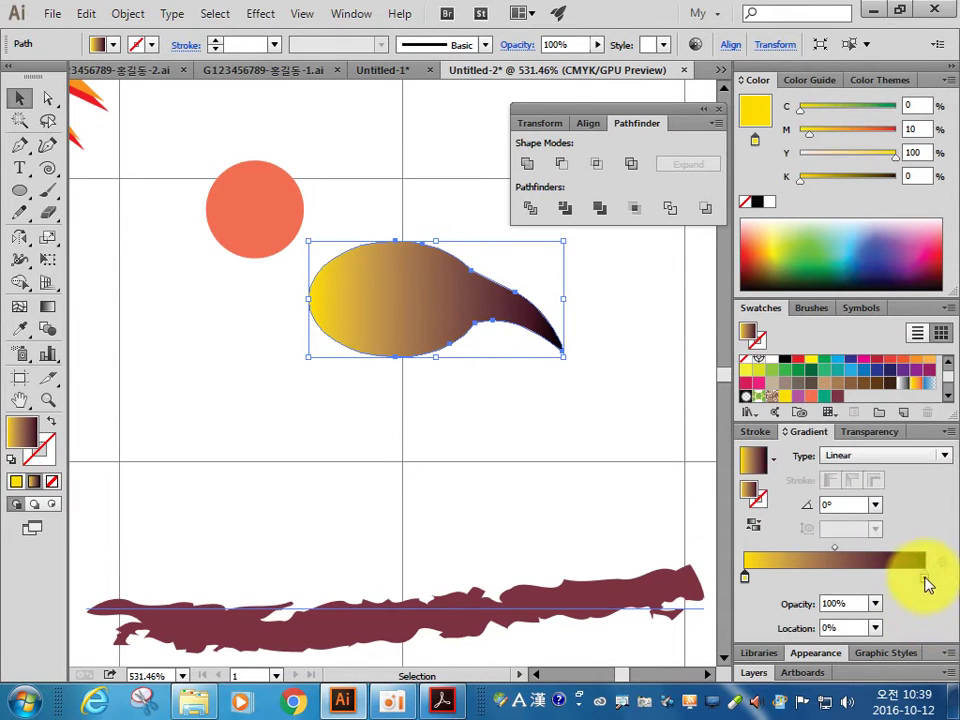
# Step: Set the gradient's end stop to Y 100 and K 0
pyautogui.doubleClick(926, 580)
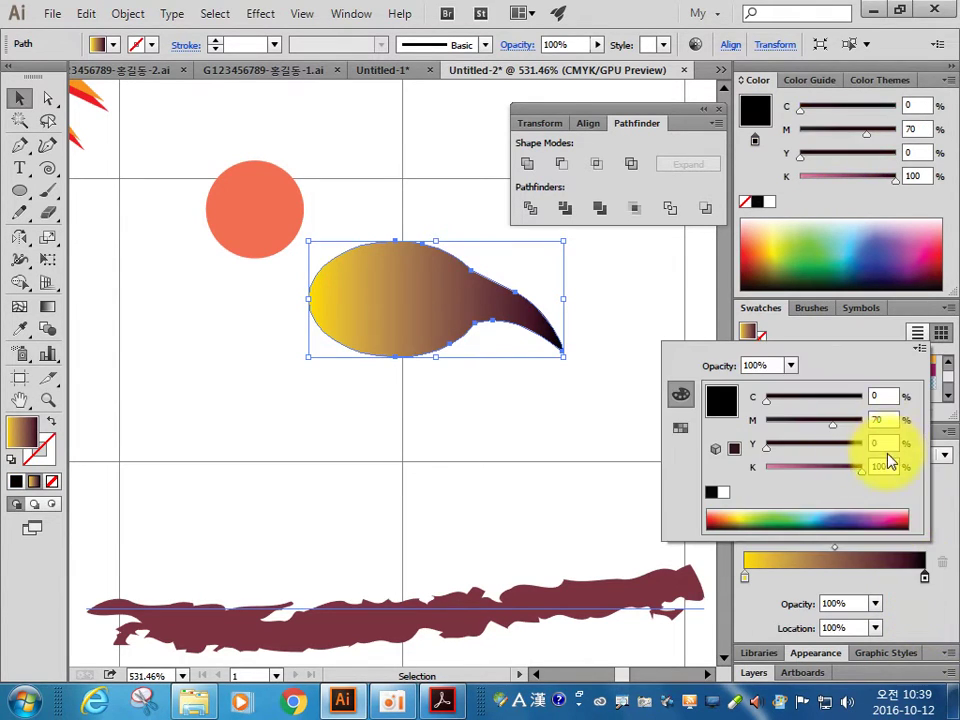
pyautogui.click(886, 444)
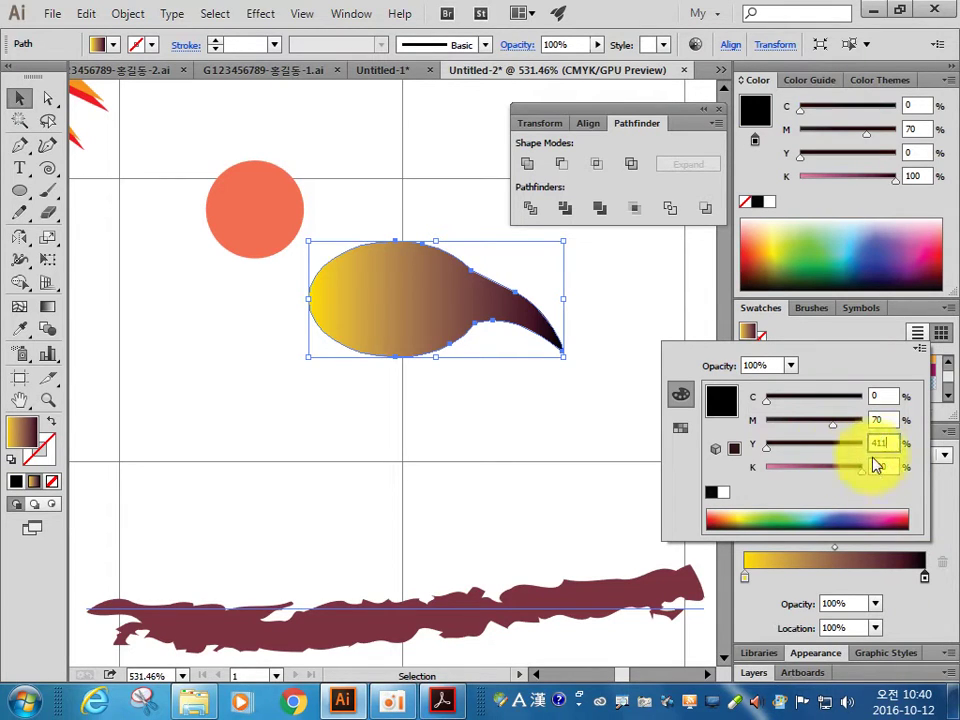
pyautogui.write('41')
pyautogui.click(884, 444)
pyautogui.write('100')
pyautogui.click(880, 467)
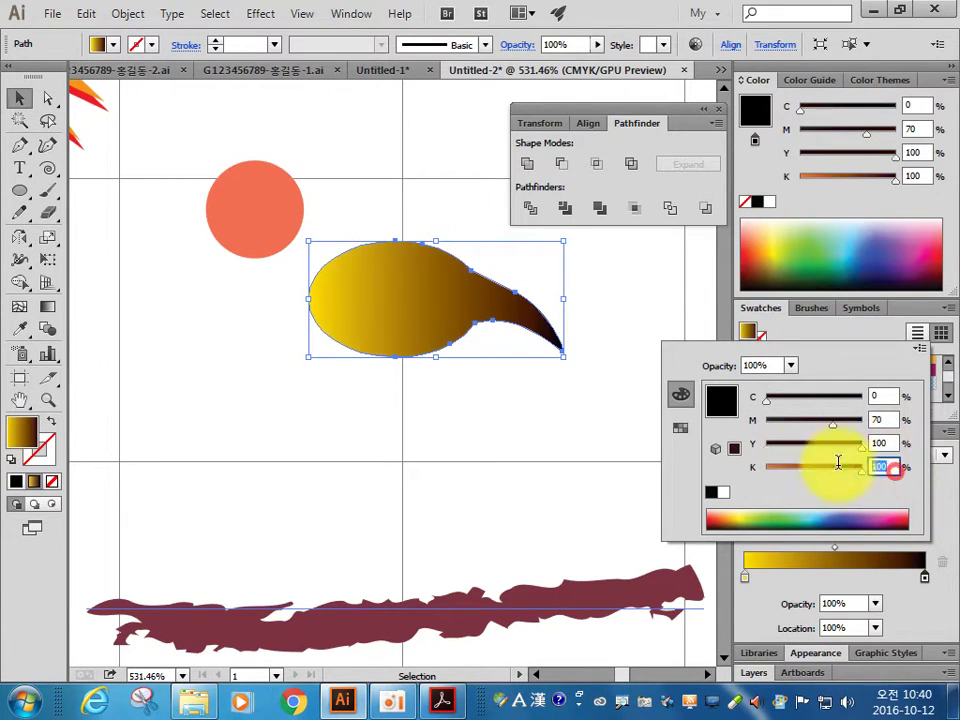
pyautogui.write('0')
pyautogui.click(888, 443)
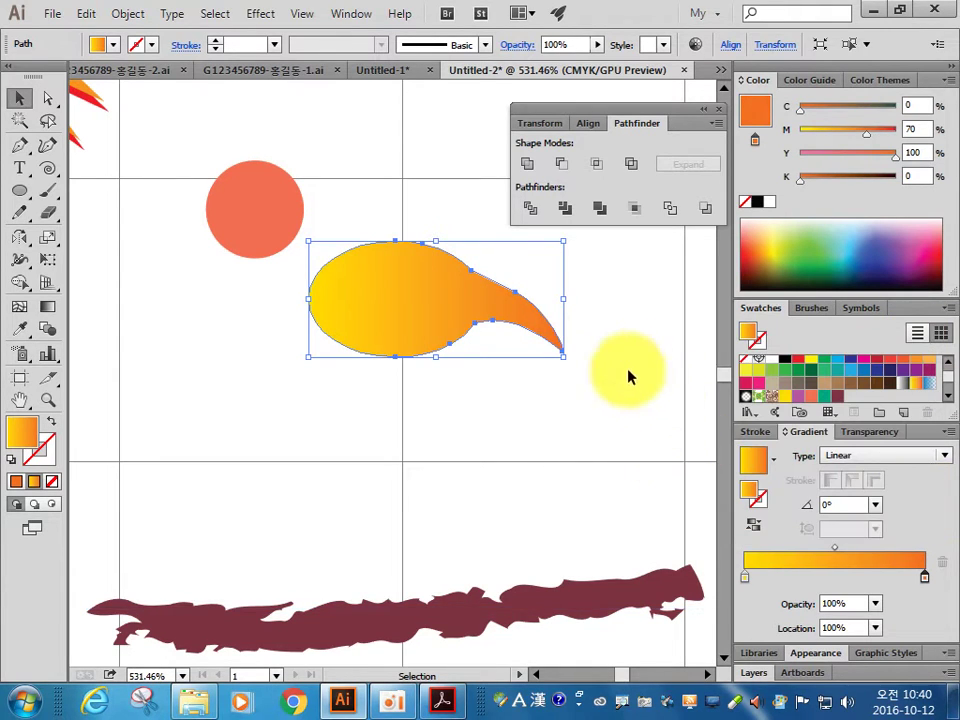
# Step: Move the gradient body slightly up toward the head circle and stretch it a little taller downward
pyautogui.moveTo(395, 312); pyautogui.dragTo(383, 292)
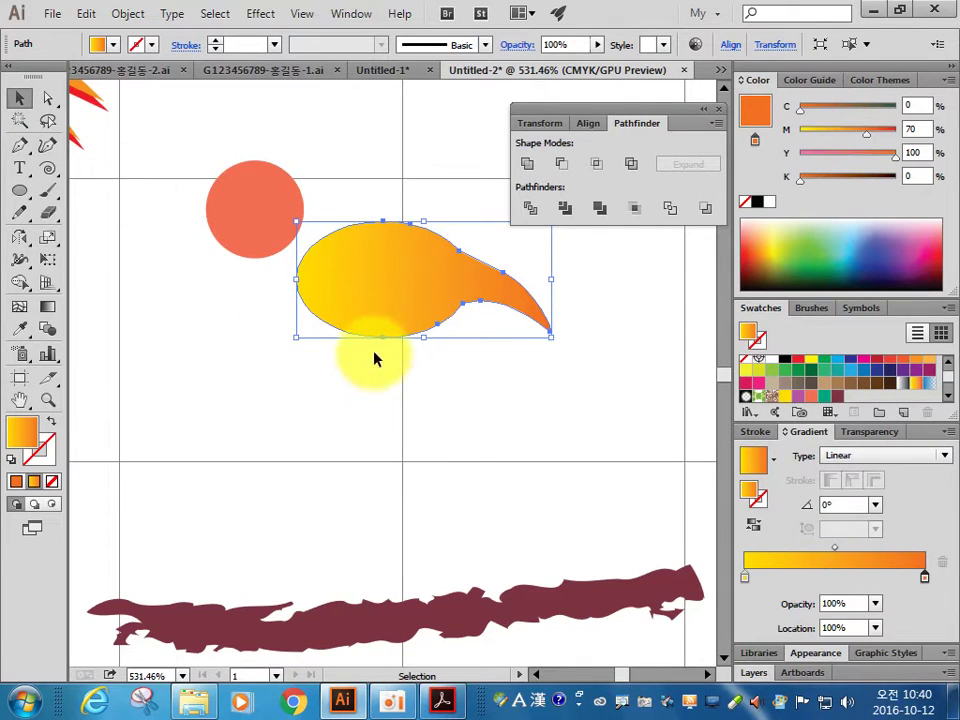
pyautogui.moveTo(426, 336); pyautogui.dragTo(427, 347)
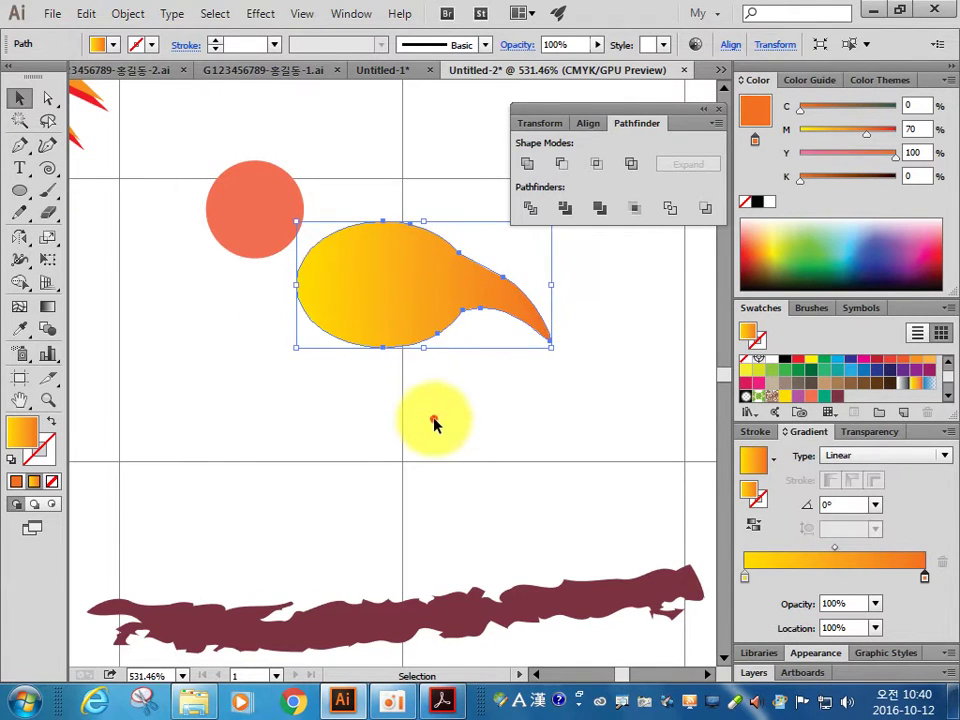
pyautogui.click(445, 415)
# Step: Draw the wing's ellipse on the upper part of the body, using the purple C 30 M 80 fill from the letter W
pyautogui.moveTo(450, 410); pyautogui.dragTo(405, 499)
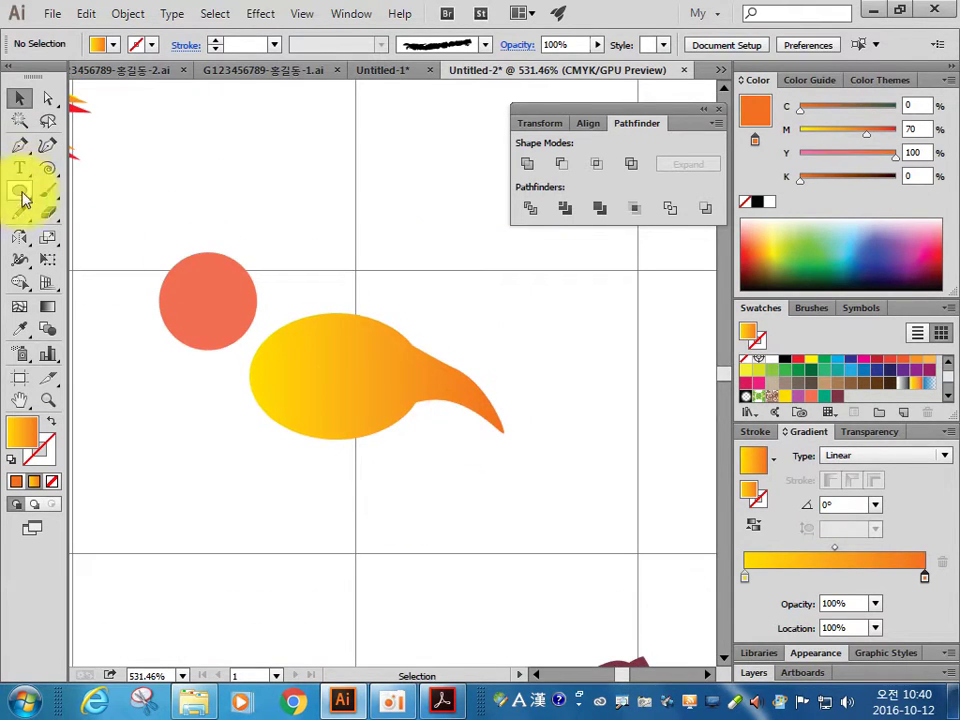
pyautogui.click(19, 189)
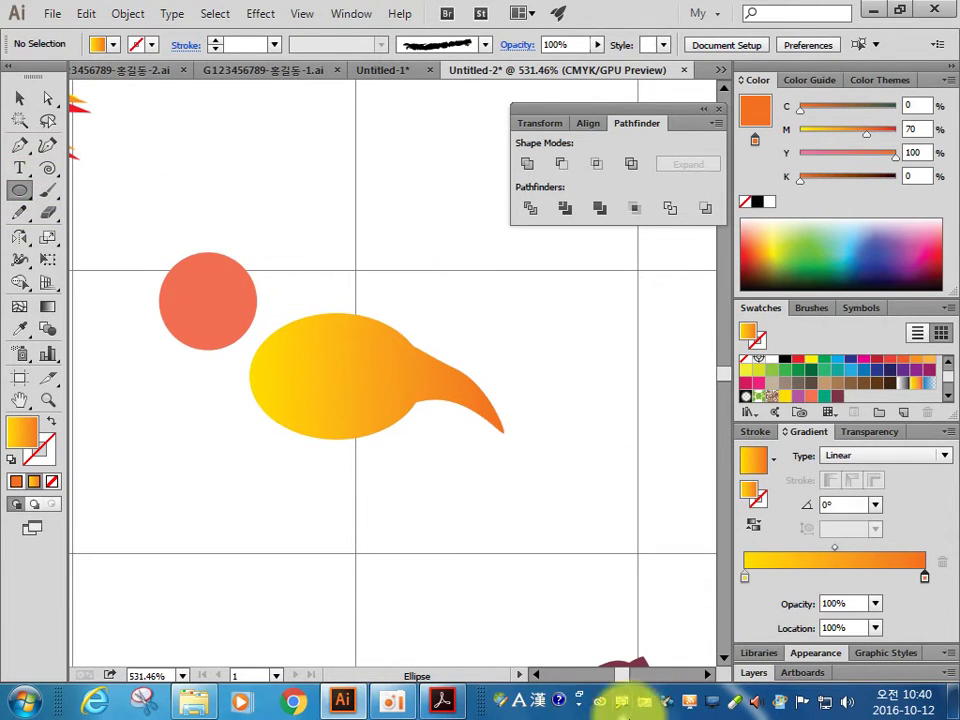
pyautogui.click(443, 703)
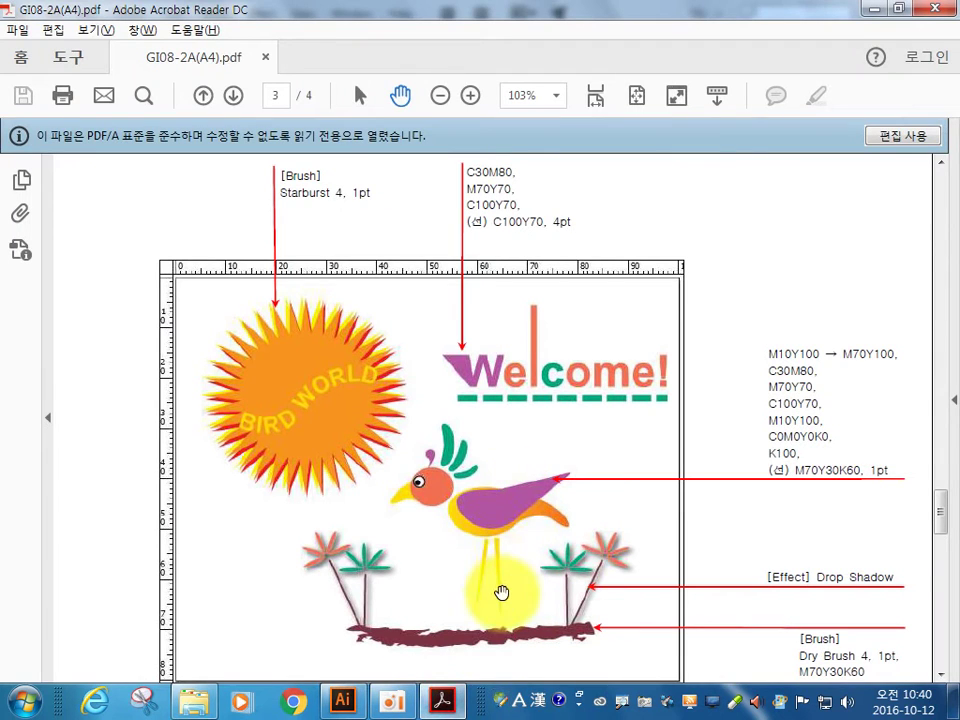
pyautogui.hotkey('alt', 'Tab')
pyautogui.scroll(5, 429, 294)
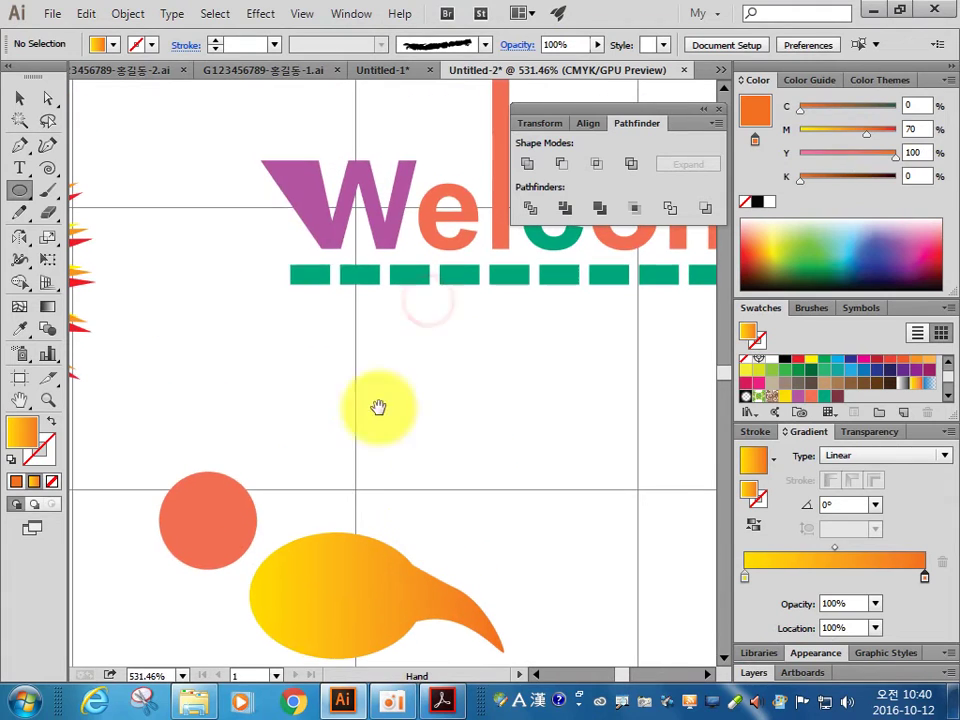
pyautogui.click(19, 97)
pyautogui.click(332, 193)
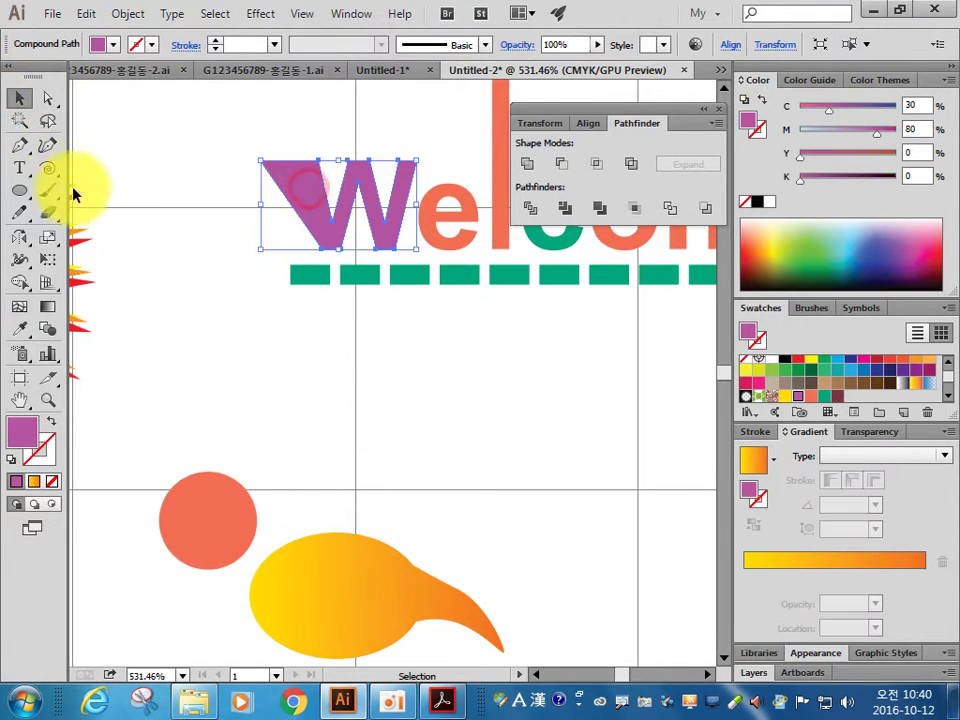
pyautogui.click(22, 191)
pyautogui.moveTo(428, 508); pyautogui.dragTo(392, 279)
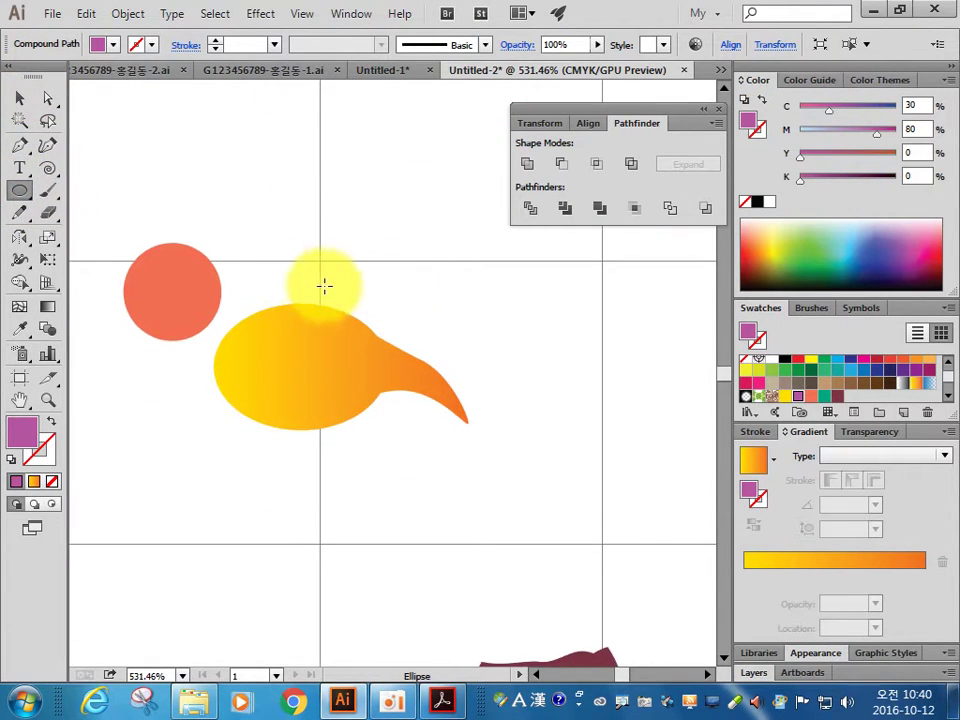
pyautogui.moveTo(241, 304); pyautogui.dragTo(373, 404)
# Step: Draw a closed triangle with the Pen tool, overlapping the purple ellipse and extending to a raised wing tip above the tail
pyautogui.click(19, 145)
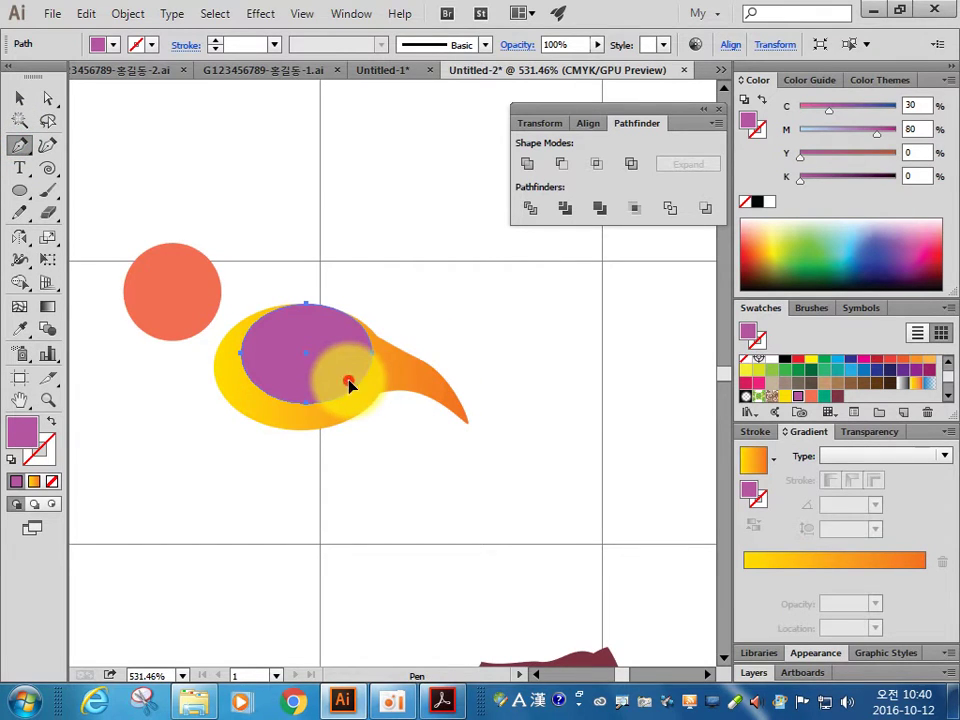
pyautogui.click(348, 382)
pyautogui.click(418, 337)
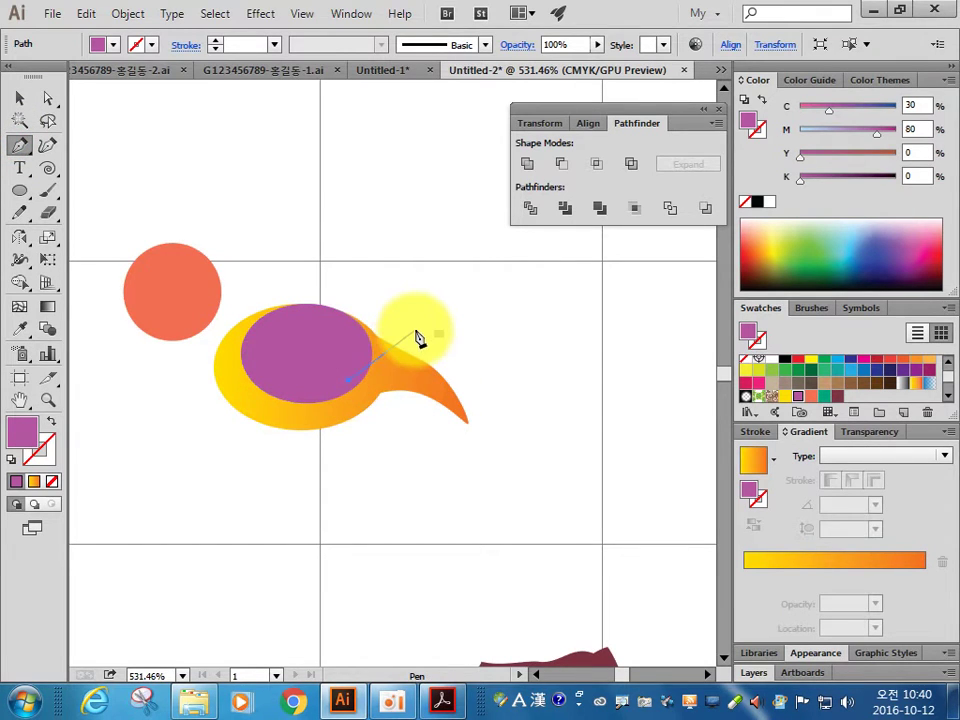
pyautogui.click(467, 270)
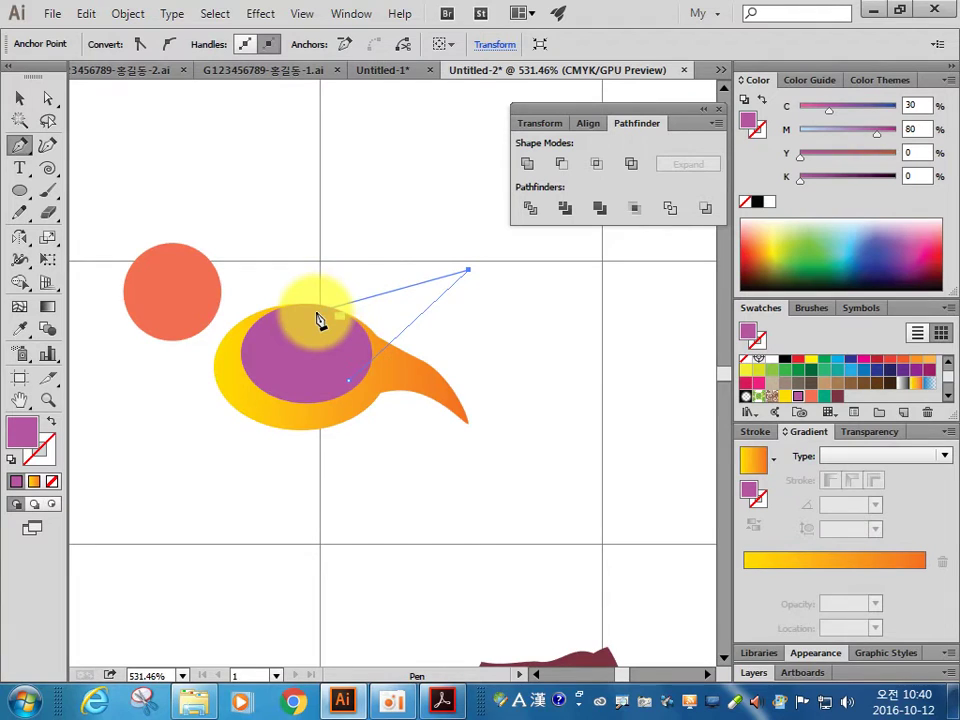
pyautogui.click(317, 314)
pyautogui.click(347, 381)
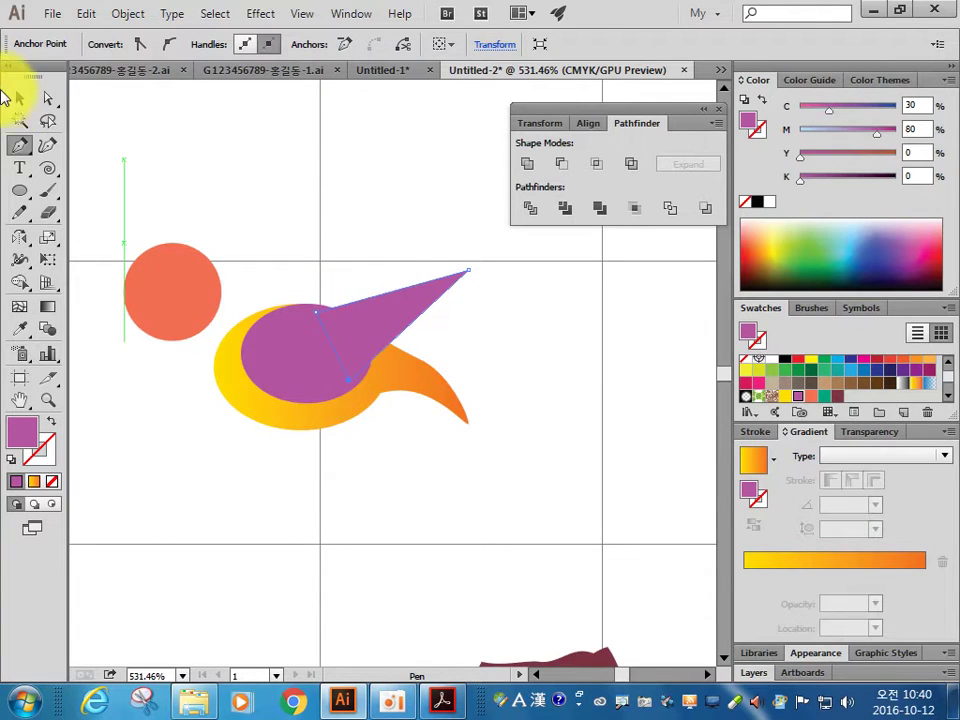
pyautogui.click(19, 97)
pyautogui.click(332, 158)
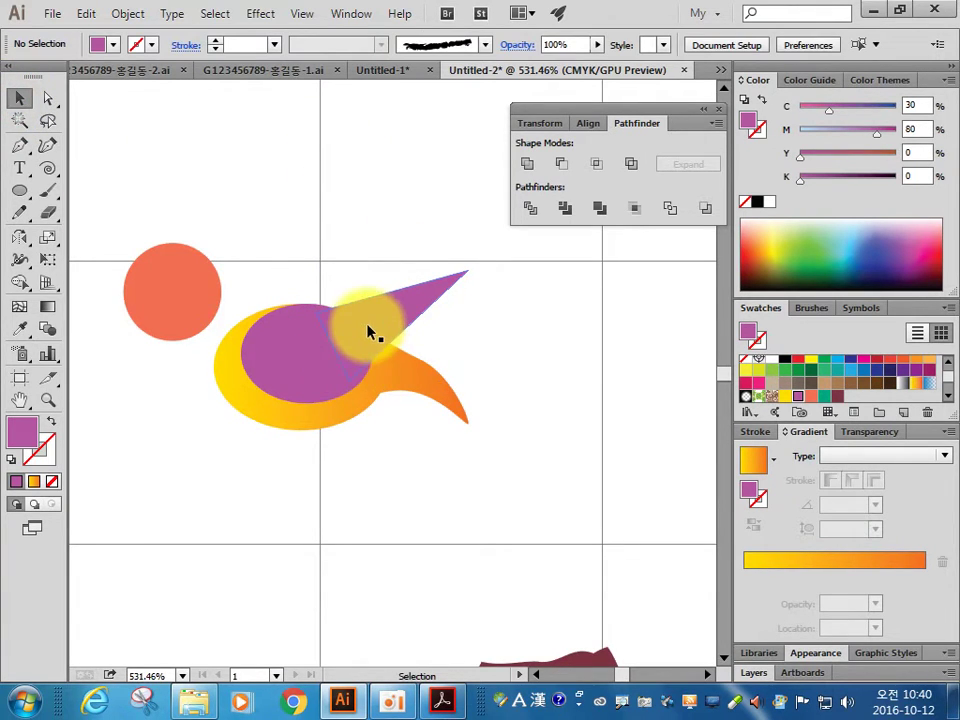
# Step: Move the wing triangle's lower anchor point outward so its edge runs smoothly into the purple ellipse
pyautogui.click(368, 333)
pyautogui.click(47, 97)
pyautogui.click(429, 317)
pyautogui.click(371, 217)
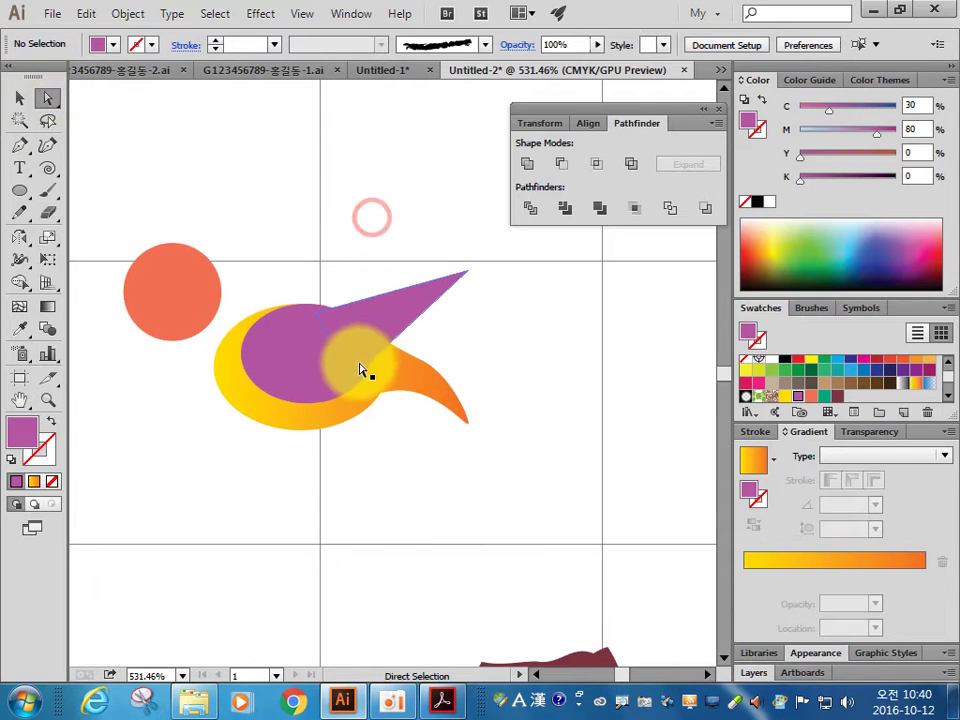
pyautogui.click(362, 386)
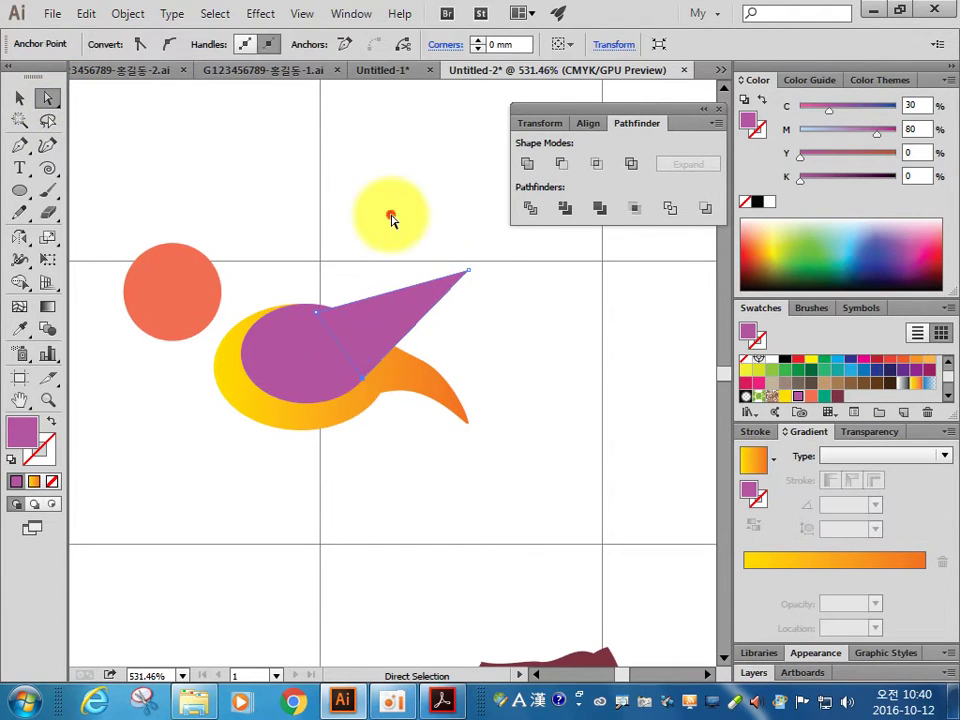
pyautogui.click(390, 216)
# Step: Select the purple ellipse and the wing triangle, and unite them into one shape with Pathfinder
pyautogui.click(17, 96)
pyautogui.click(285, 341)
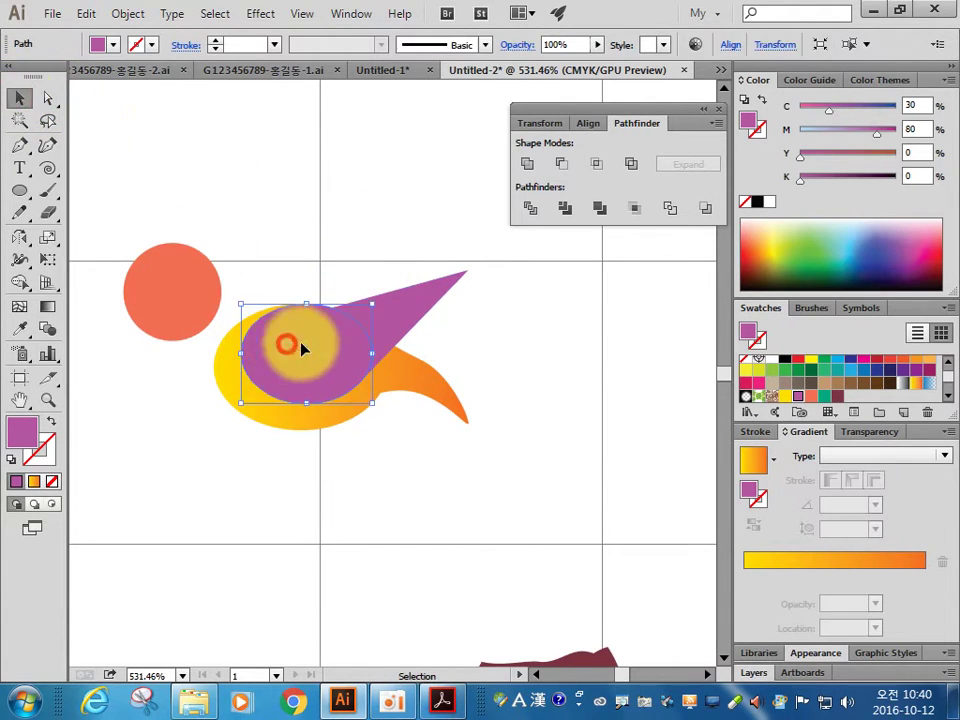
pyautogui.keyDown('shift'); pyautogui.click(392, 313); pyautogui.keyUp('shift')
pyautogui.click(527, 165)
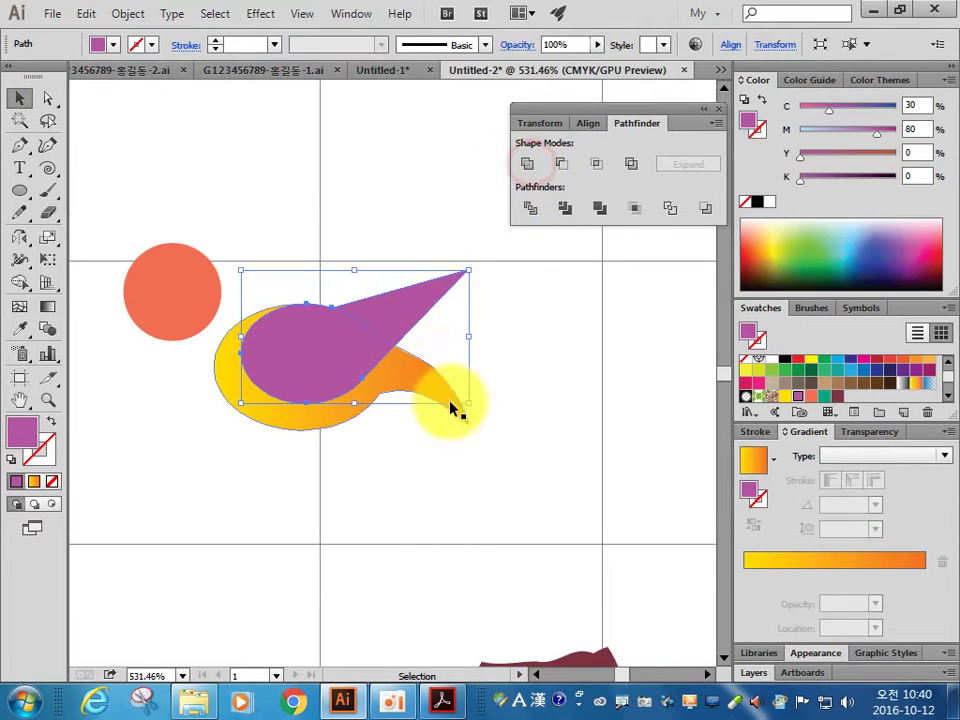
# Step: Shift the united wing slightly left on the body and move the head circle a little closer to the body
pyautogui.click(280, 350)
pyautogui.moveTo(276, 354); pyautogui.dragTo(263, 352)
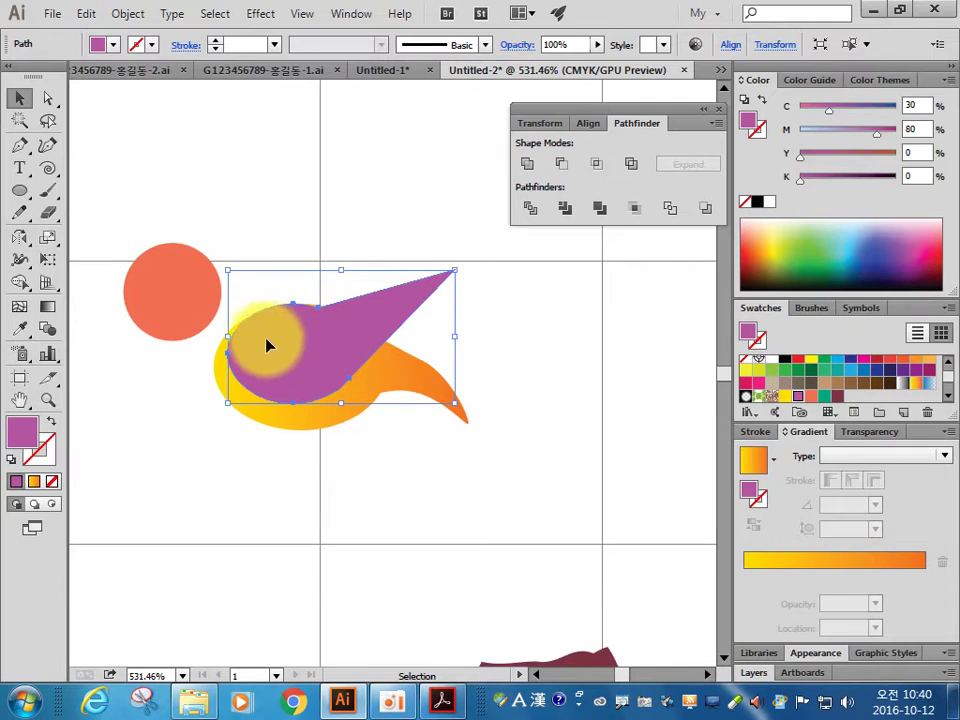
pyautogui.click(306, 257)
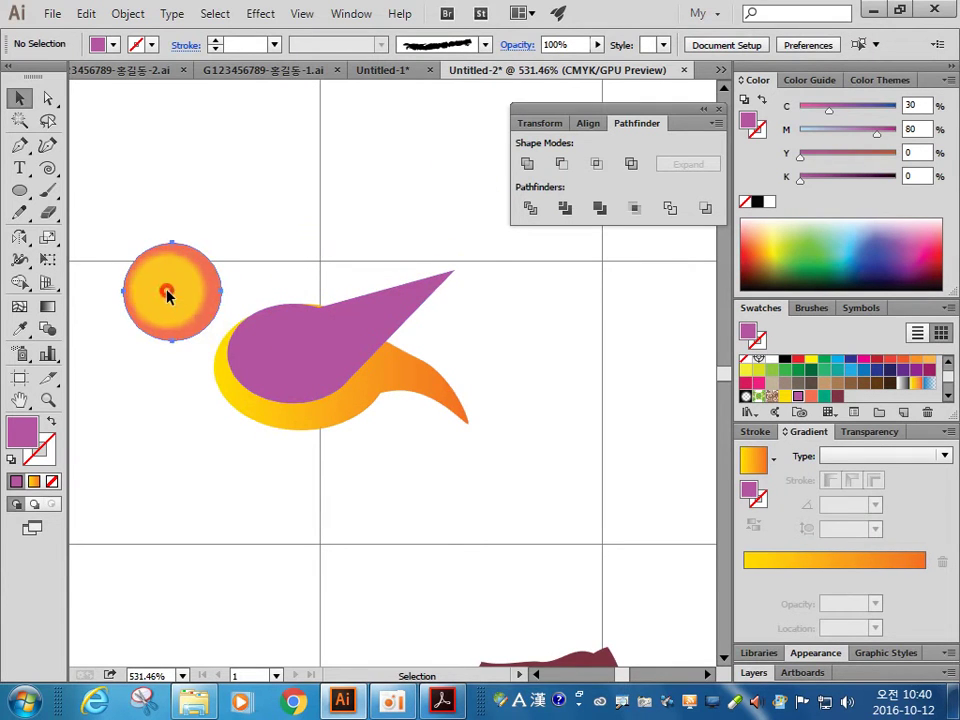
pyautogui.moveTo(167, 293); pyautogui.dragTo(174, 302)
pyautogui.click(289, 489)
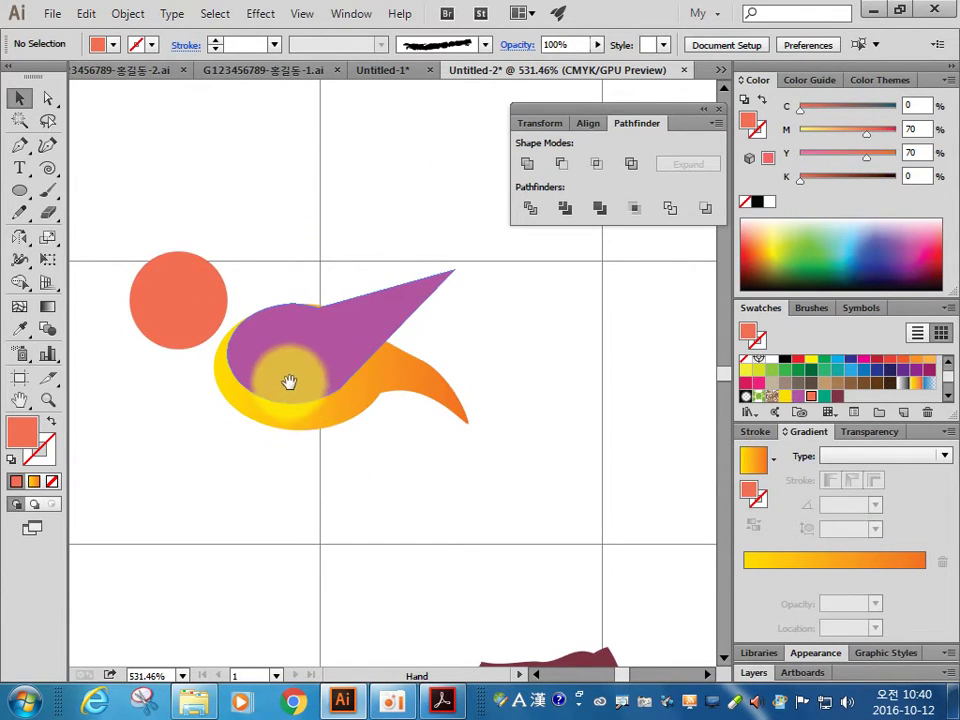
# Step: Check the reference bird, restore the default white fill and black 1 pt stroke, and draw a small eye circle at the head's left edge
pyautogui.moveTo(289, 383); pyautogui.dragTo(402, 470)
pyautogui.click(443, 700)
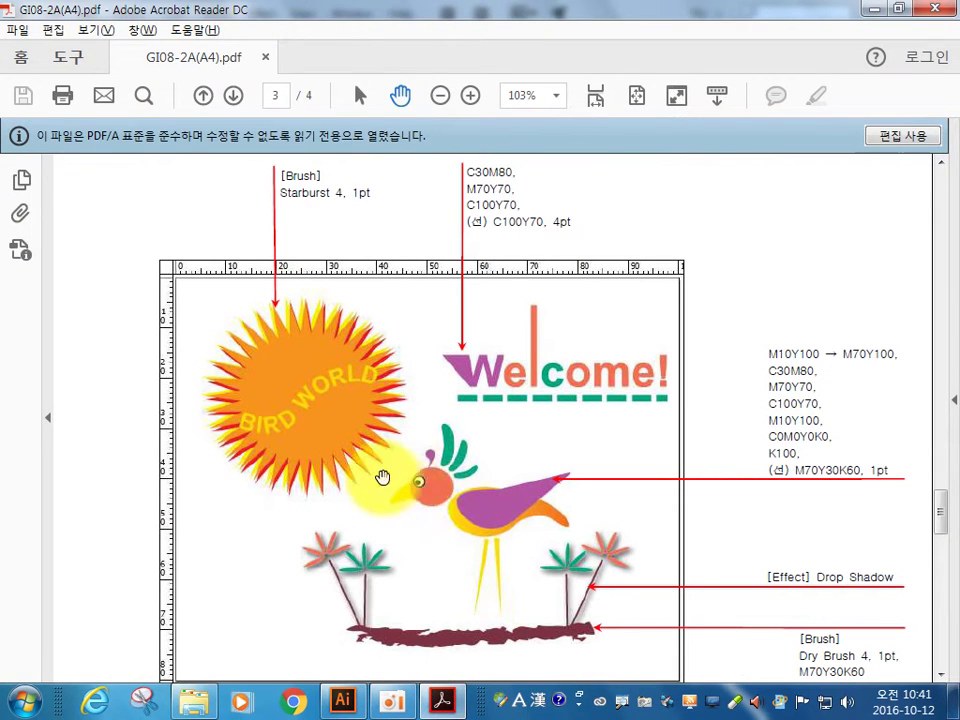
pyautogui.click(340, 704)
pyautogui.click(11, 459)
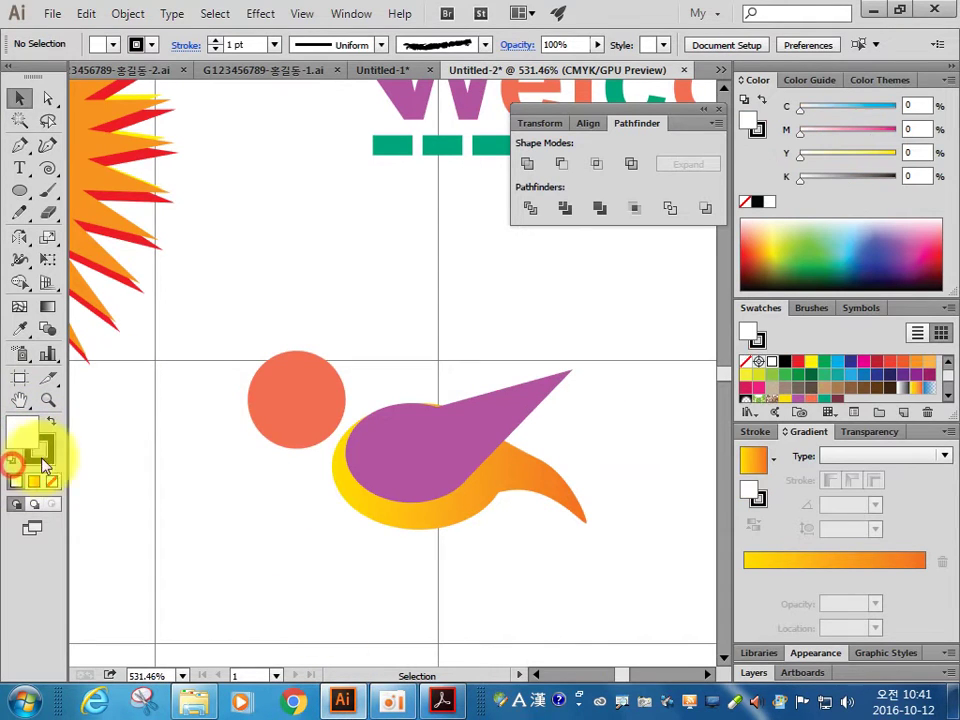
pyautogui.click(223, 341)
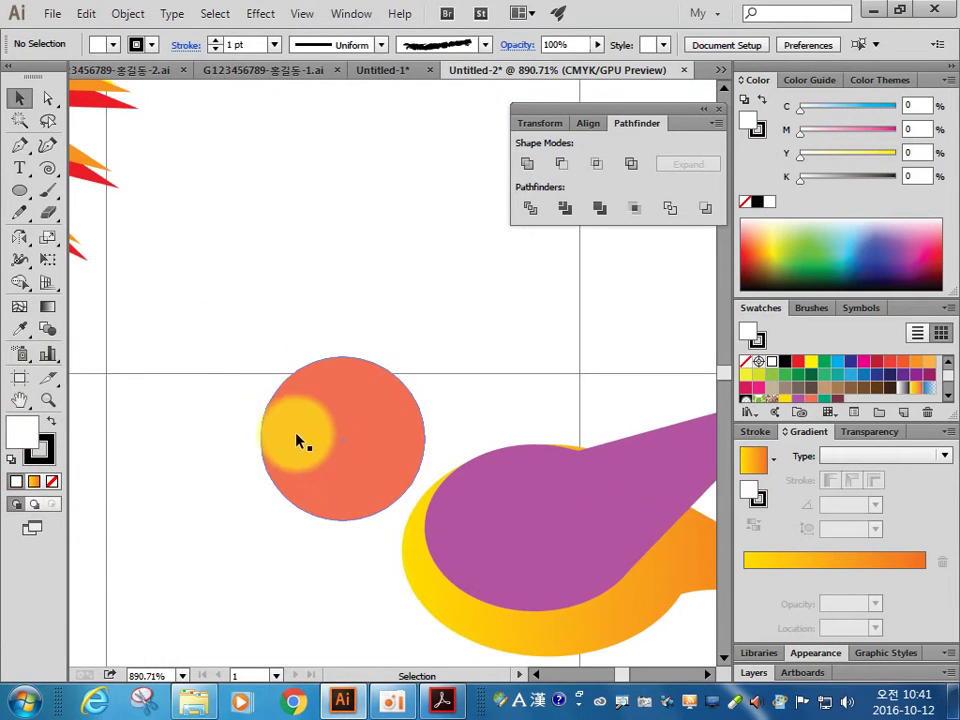
pyautogui.click(20, 189)
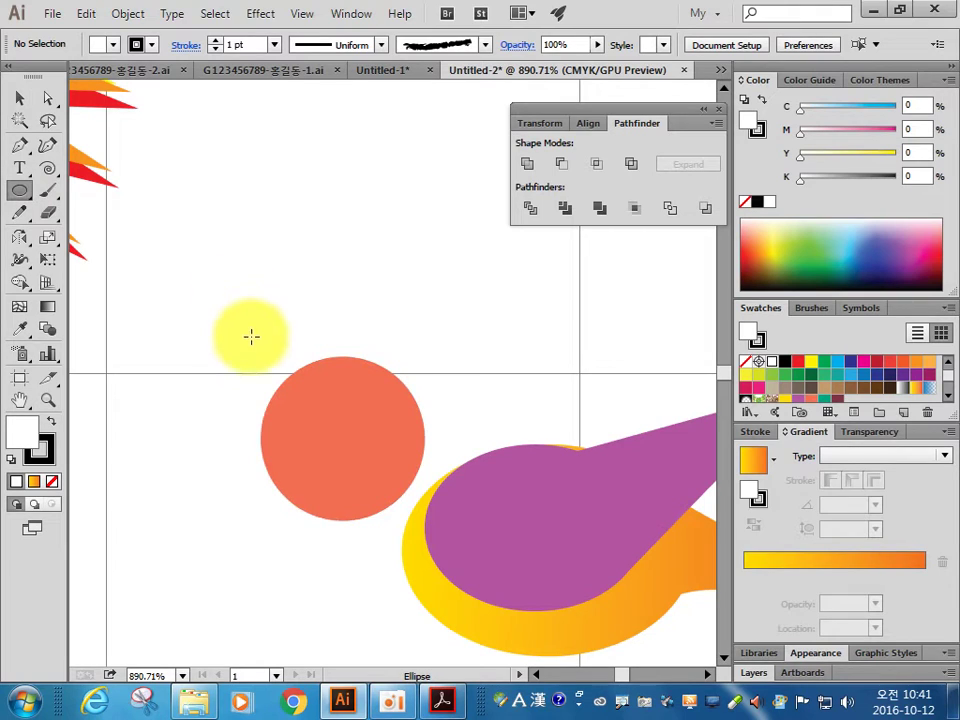
pyautogui.moveTo(270, 405); pyautogui.dragTo(290, 430)
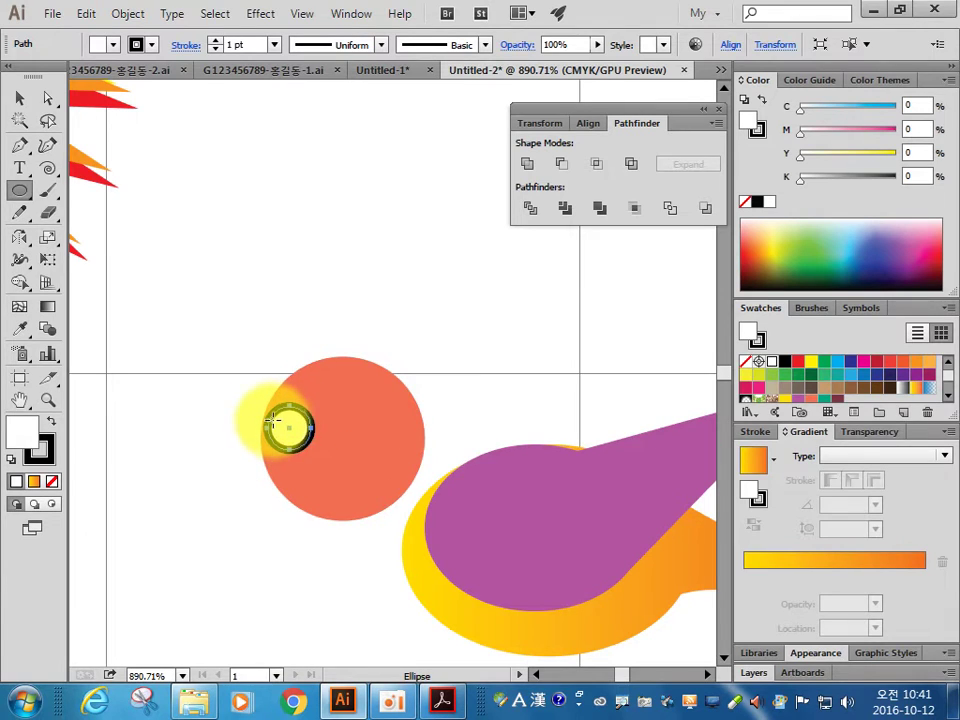
# Step: Draw a small pupil ellipse inside the eye and give it a black fill with no stroke
pyautogui.moveTo(276, 427); pyautogui.dragTo(288, 437)
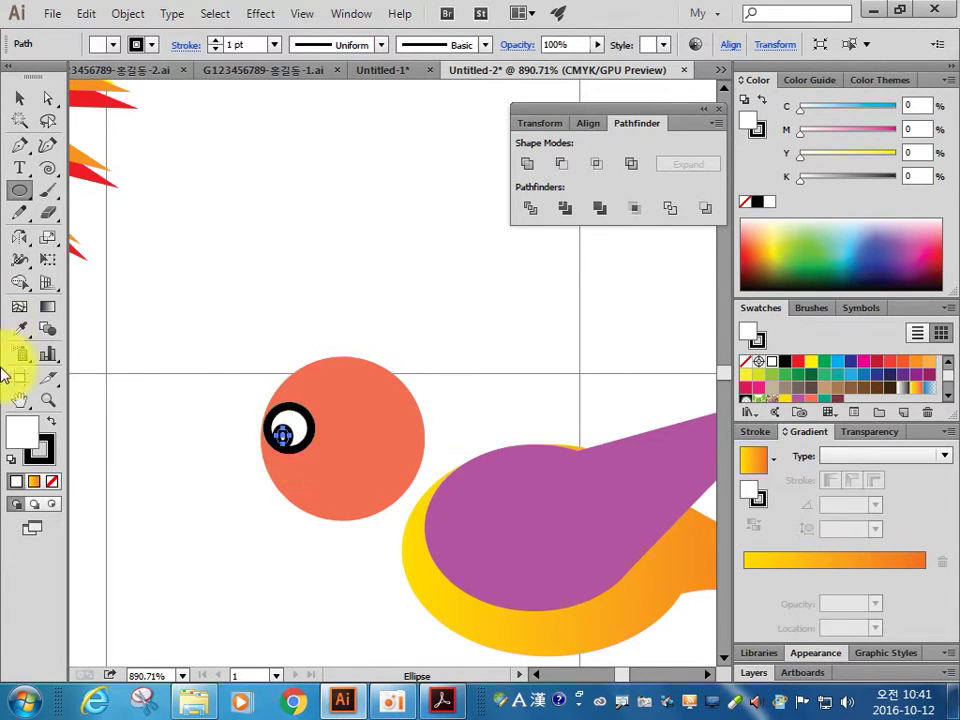
pyautogui.click(47, 421)
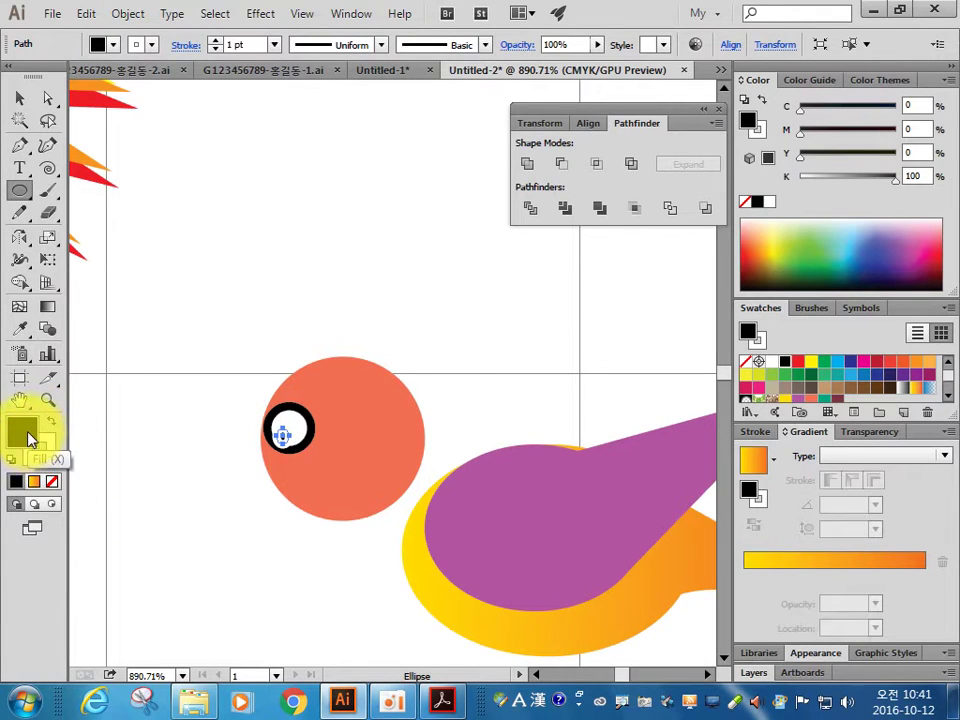
pyautogui.click(46, 452)
pyautogui.click(52, 481)
pyautogui.click(21, 434)
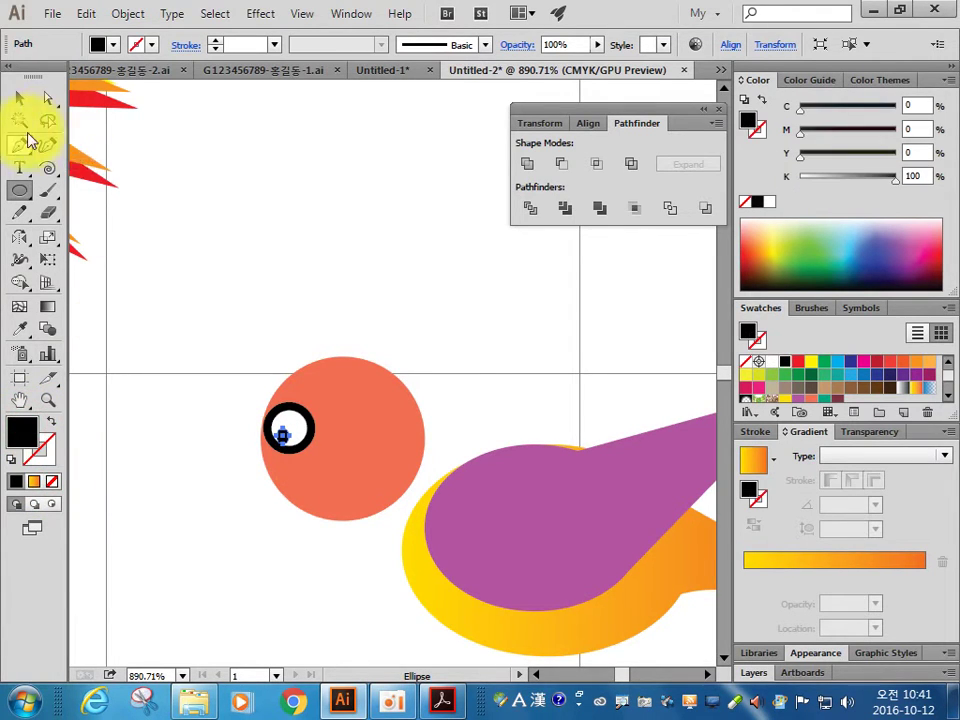
# Step: Position the black pupil against the lower left inner edge of the eye's white area
pyautogui.click(19, 98)
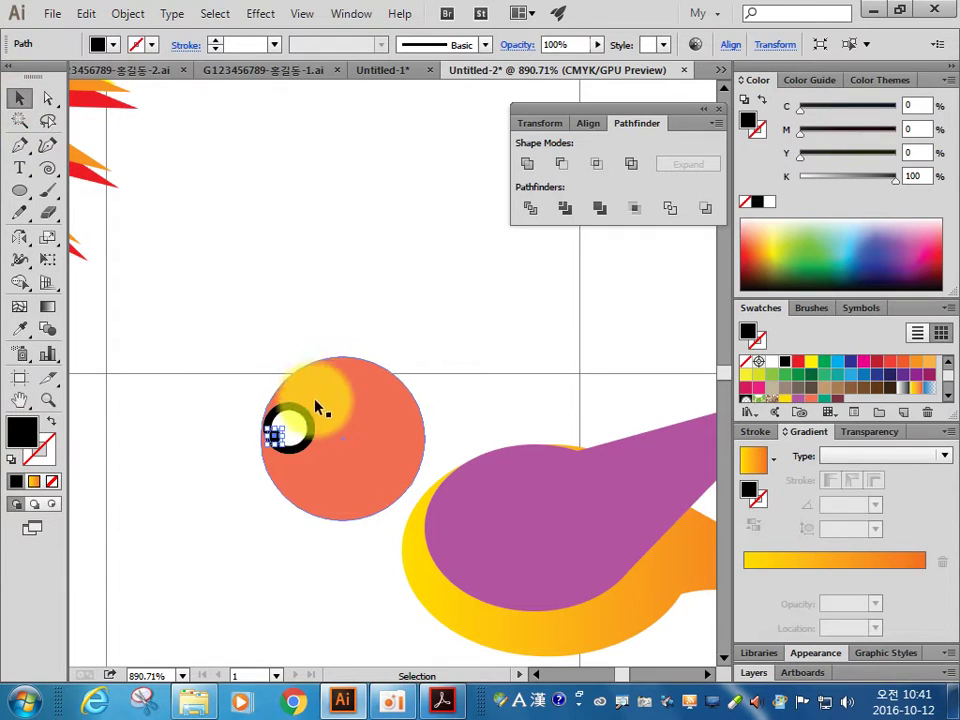
pyautogui.click(225, 318)
pyautogui.hotkey('ctrl', 'space')
pyautogui.moveTo(215, 350); pyautogui.dragTo(430, 548)
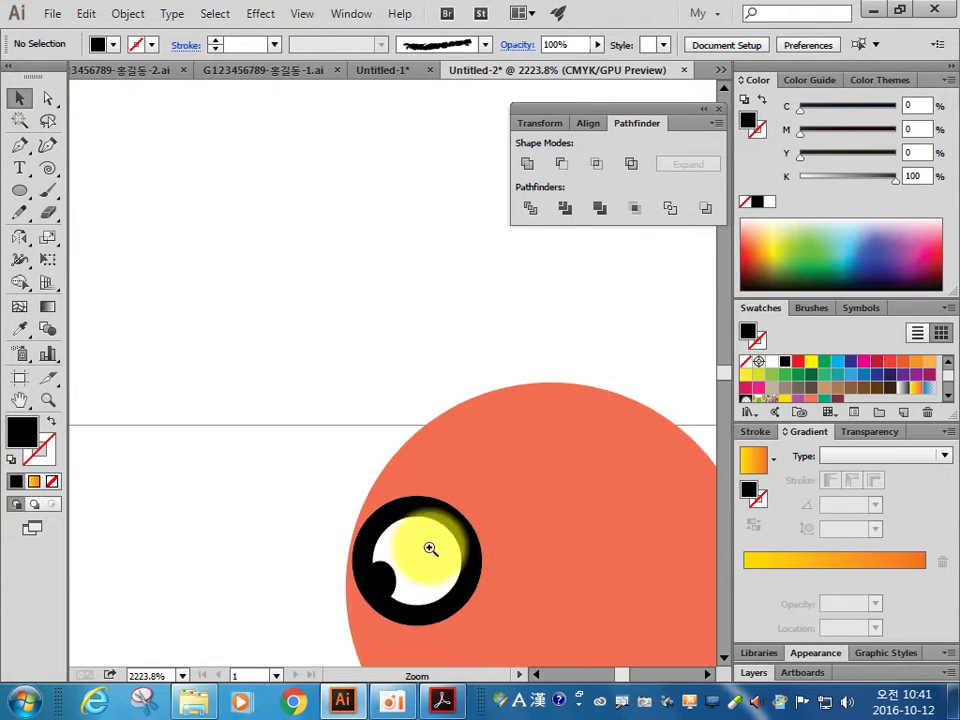
pyautogui.click(397, 578)
pyautogui.click(332, 420)
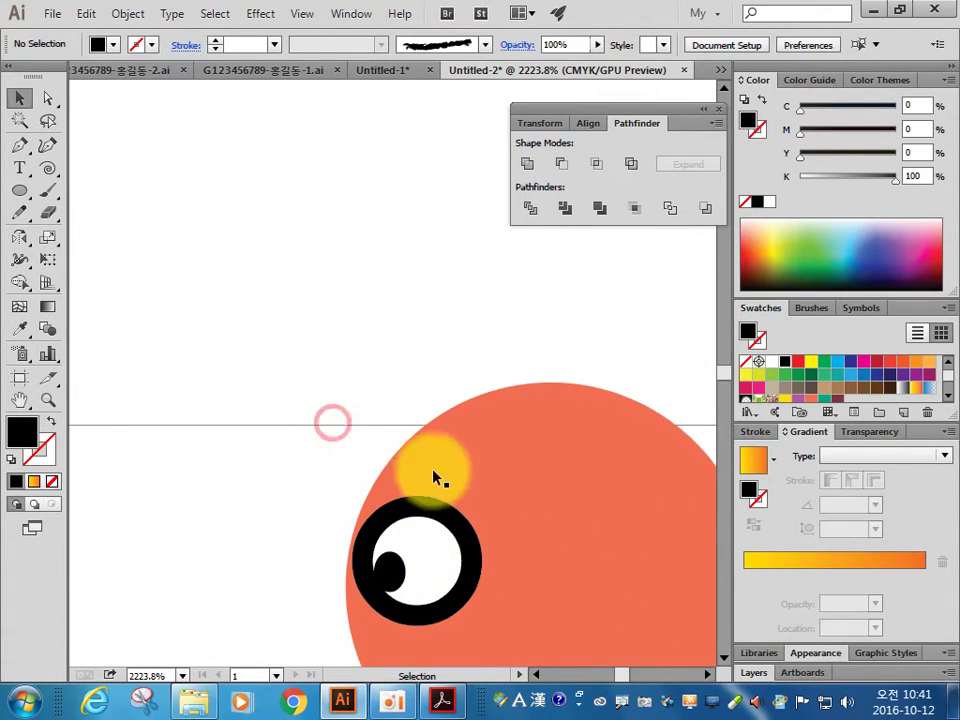
# Step: Check the beak's shape and fill colour in the reference PDF and return to the bird drawing
pyautogui.press('space')
pyautogui.moveTo(550, 558); pyautogui.dragTo(435, 270)
pyautogui.press('space')
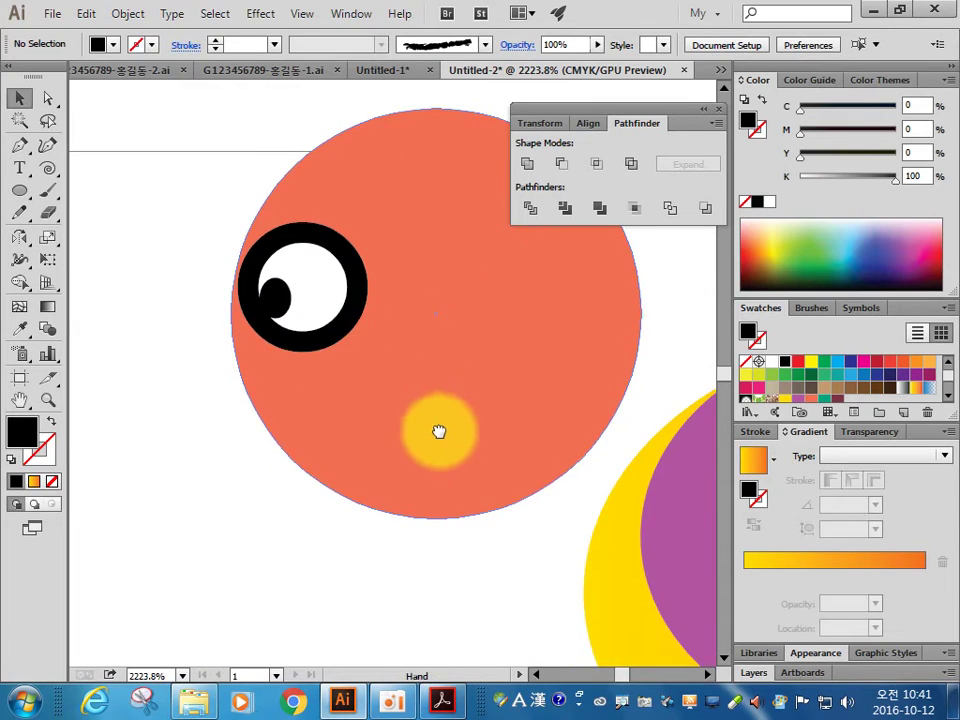
pyautogui.moveTo(439, 433); pyautogui.dragTo(492, 436)
pyautogui.click(450, 703)
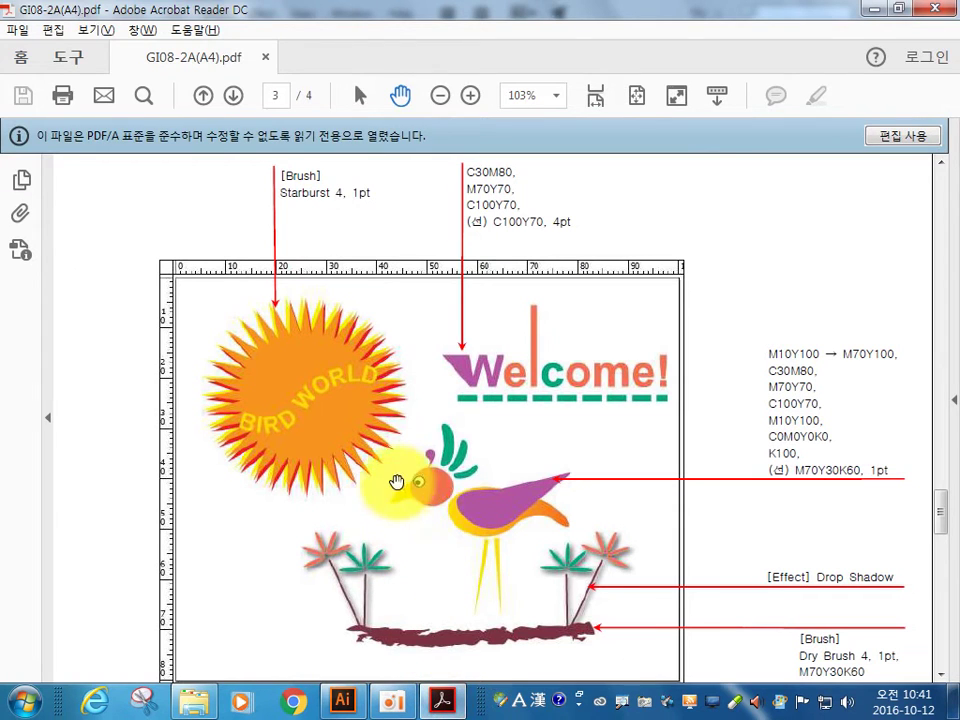
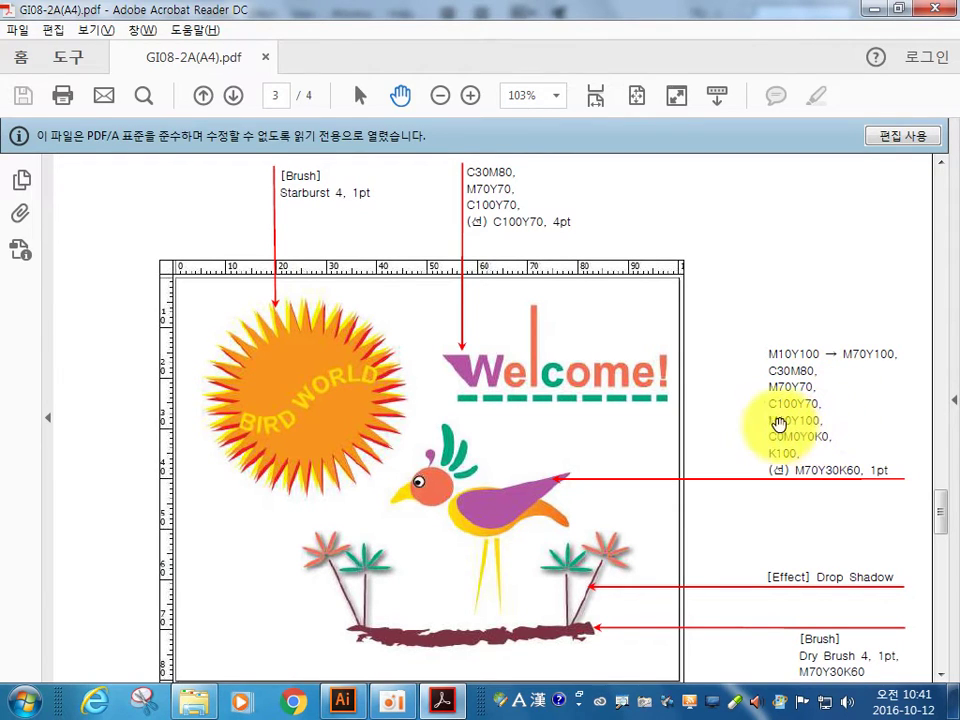
pyautogui.hotkey('alt', 'Tab')
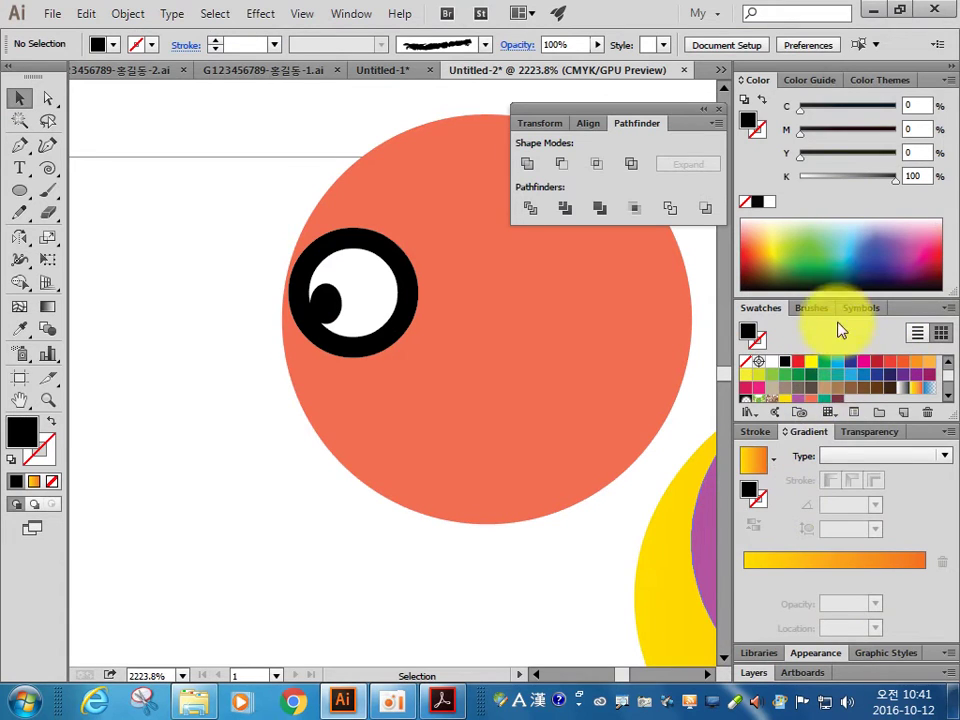
# Step: Enlarge the swatch list, show all swatches and set the fill to the yellow M10 Y100 swatch
pyautogui.click(826, 412)
pyautogui.click(822, 495)
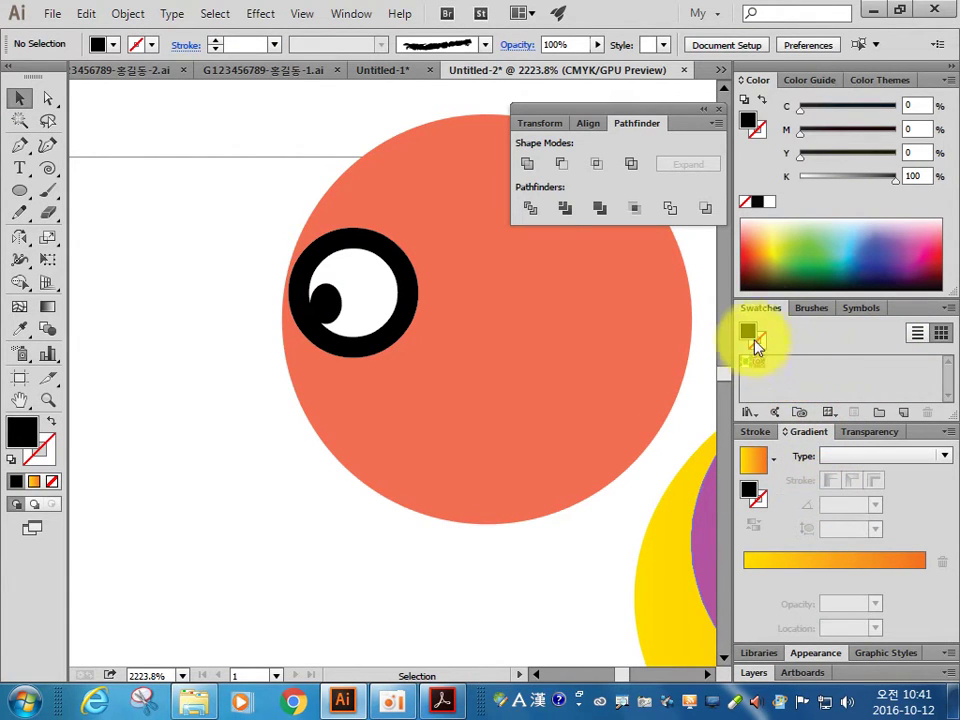
pyautogui.click(828, 412)
pyautogui.click(793, 411)
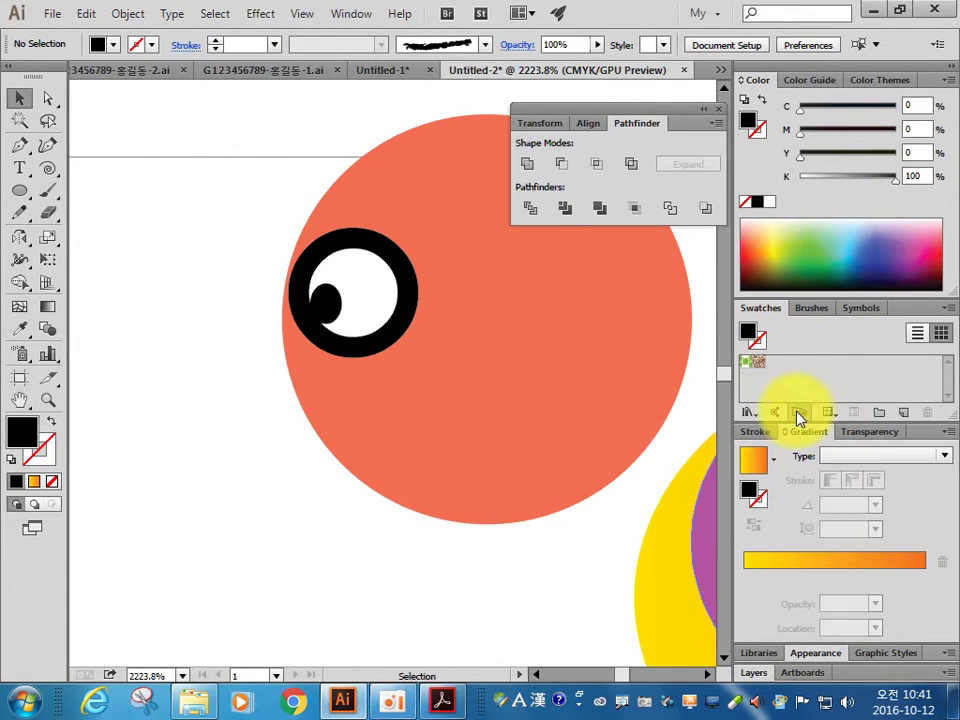
pyautogui.doubleClick(845, 422)
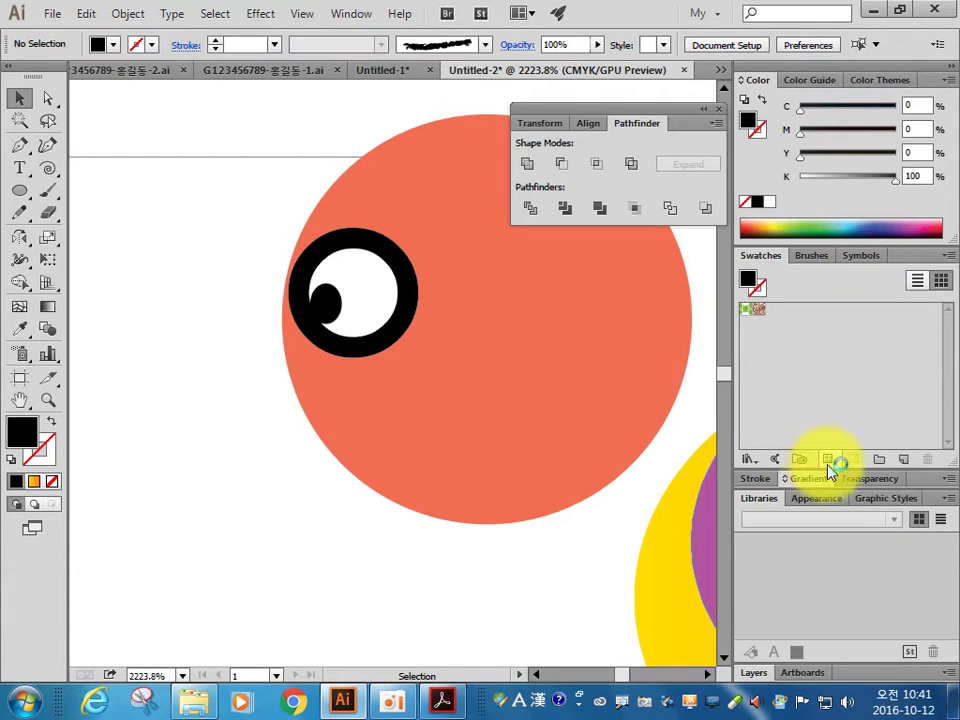
pyautogui.click(828, 460)
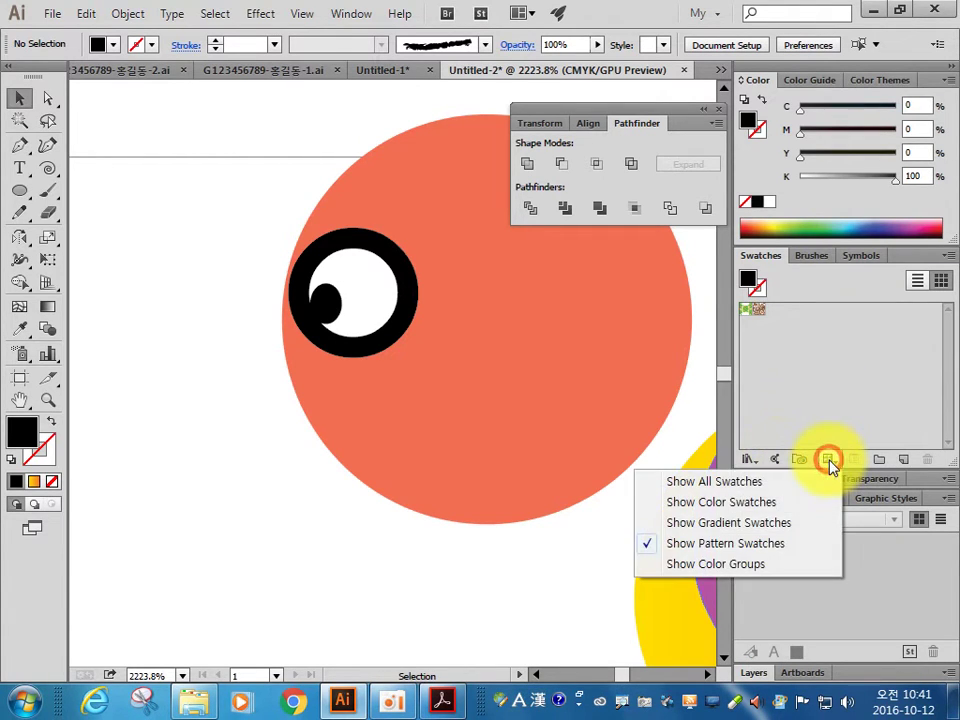
pyautogui.click(703, 483)
pyautogui.click(785, 349)
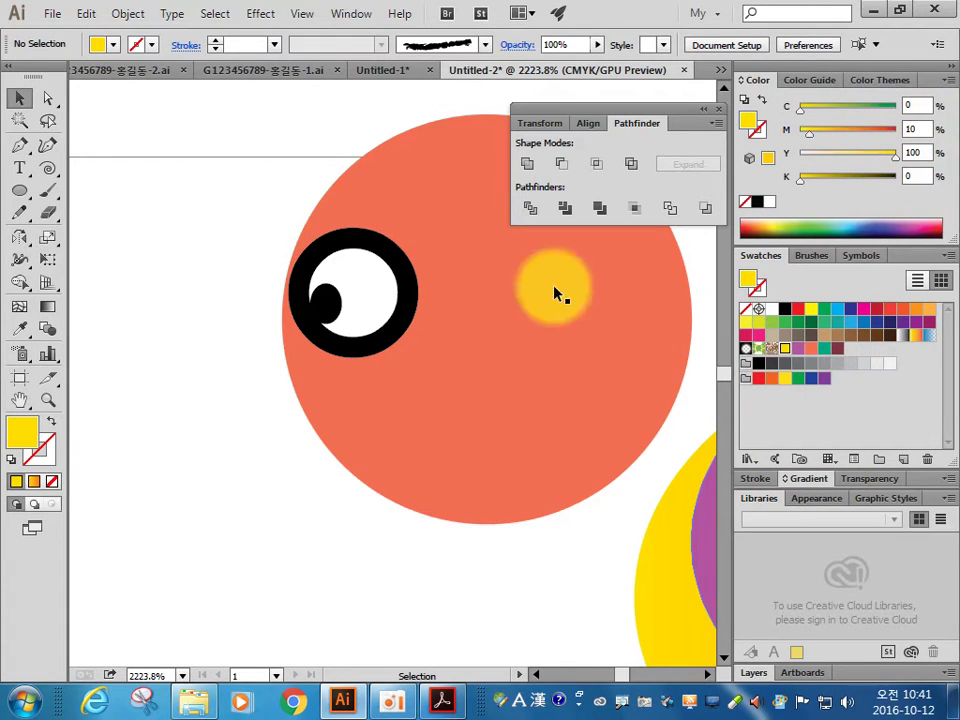
# Step: Draw a closed, curved beak with the Pen tool, starting over the head's edge below the eye and pointing down to the left
pyautogui.scroll(-2, 475, 345)
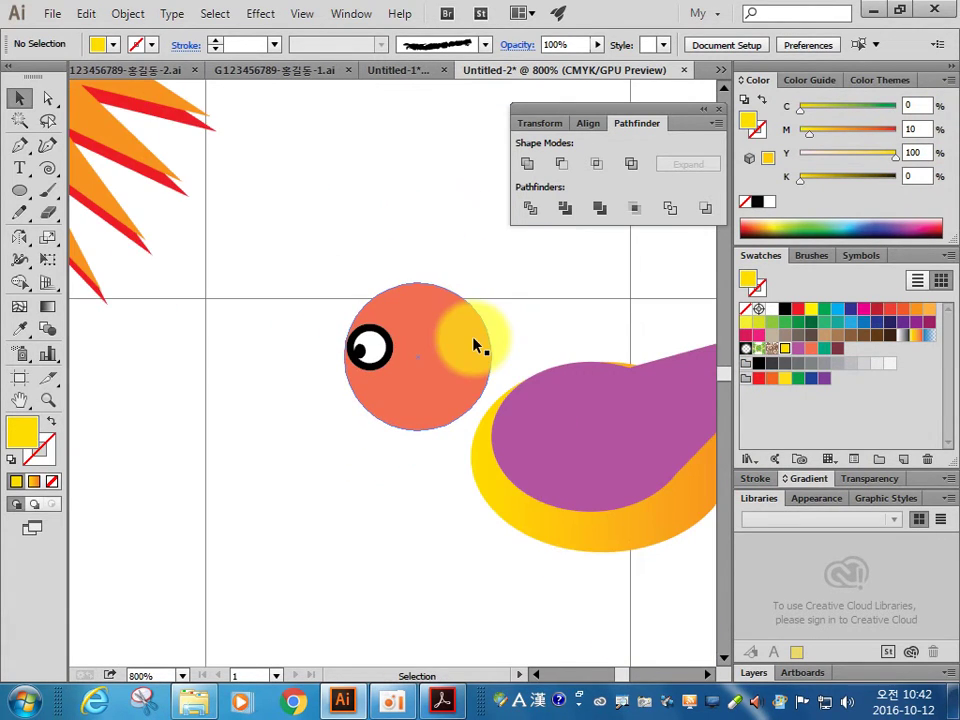
pyautogui.click(19, 145)
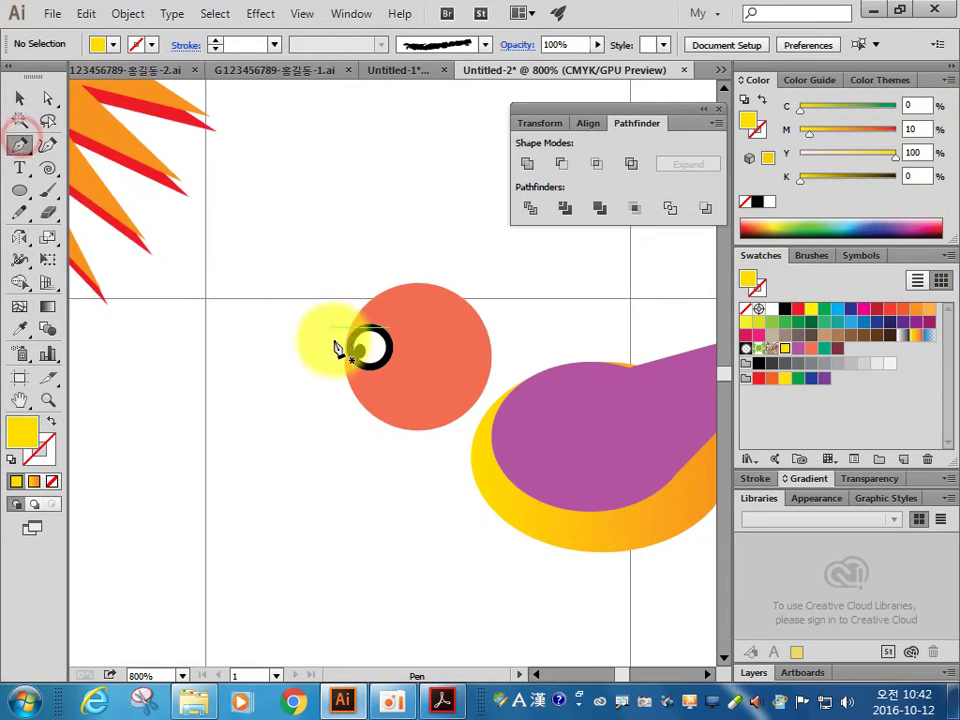
pyautogui.moveTo(356, 362); pyautogui.dragTo(295, 401)
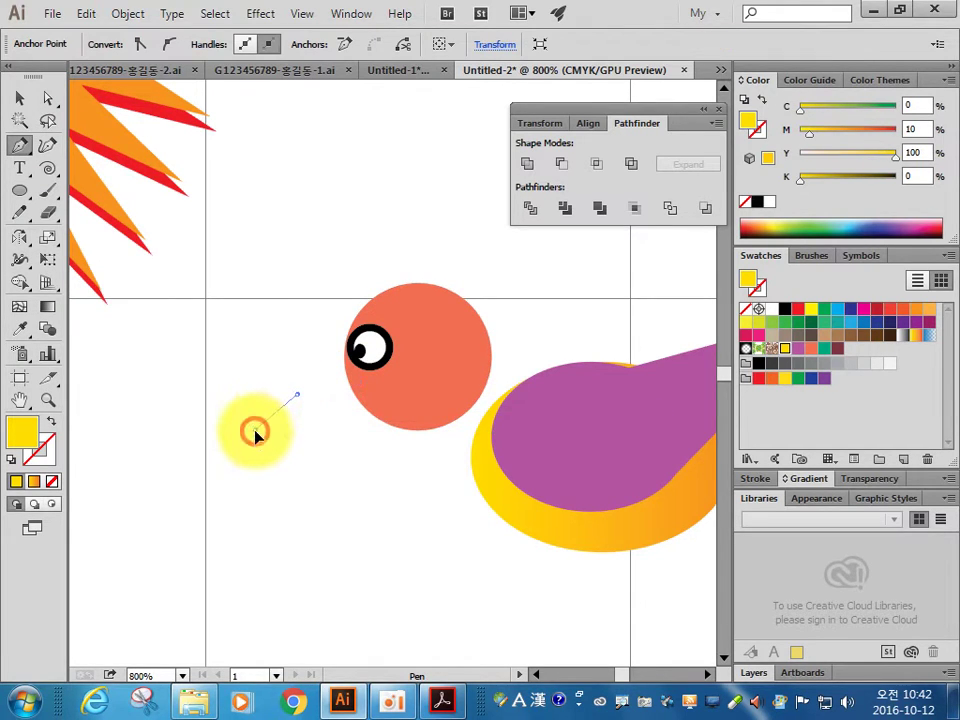
pyautogui.moveTo(253, 431); pyautogui.dragTo(270, 390)
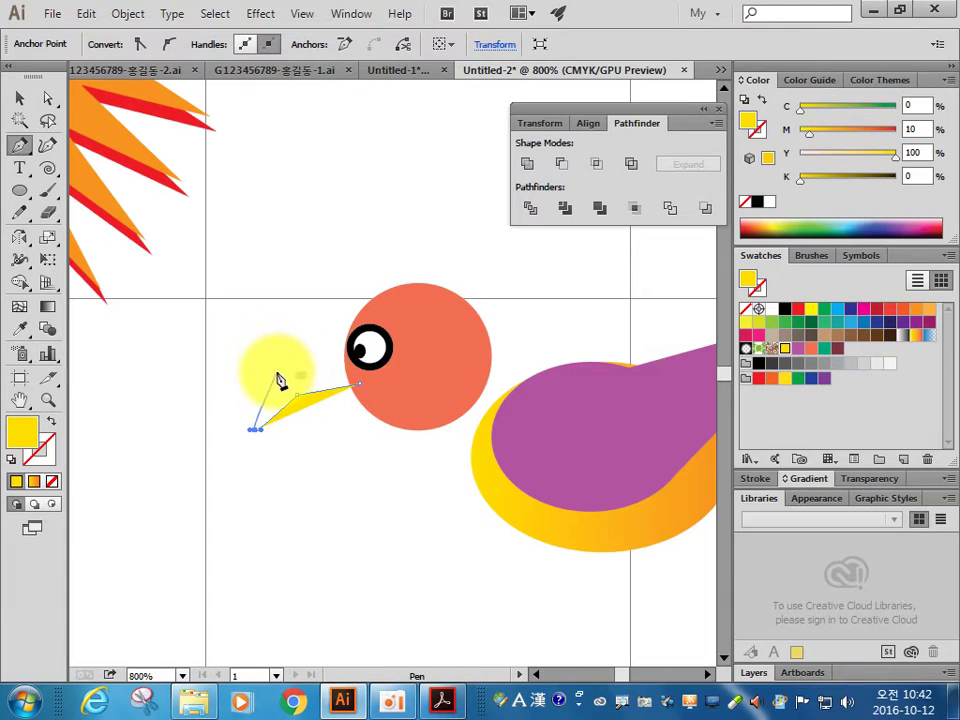
pyautogui.click(362, 350)
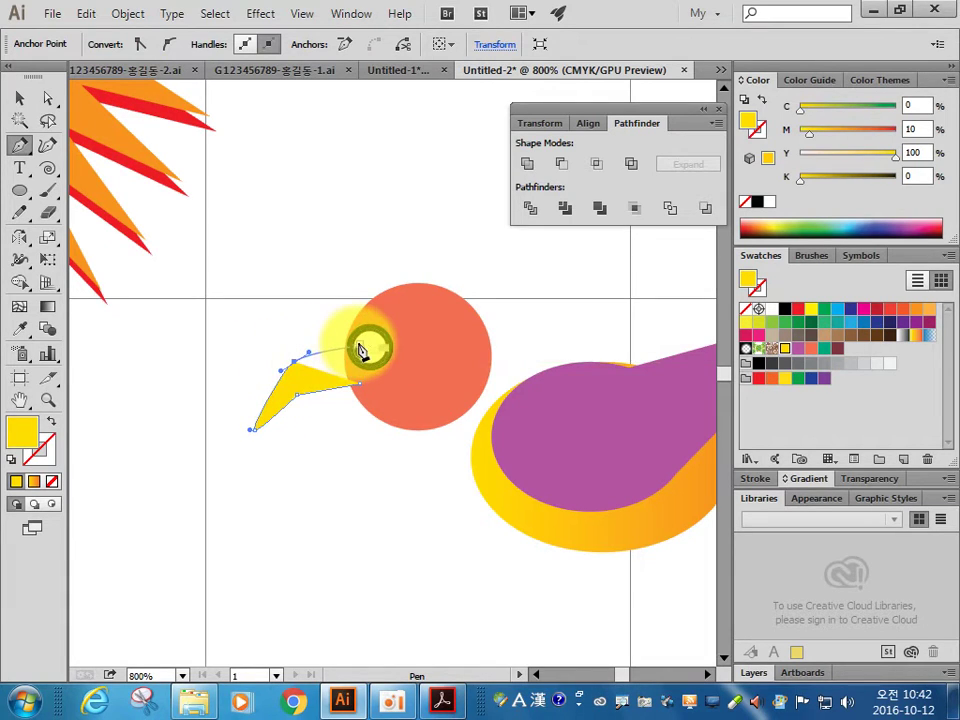
pyautogui.click(362, 391)
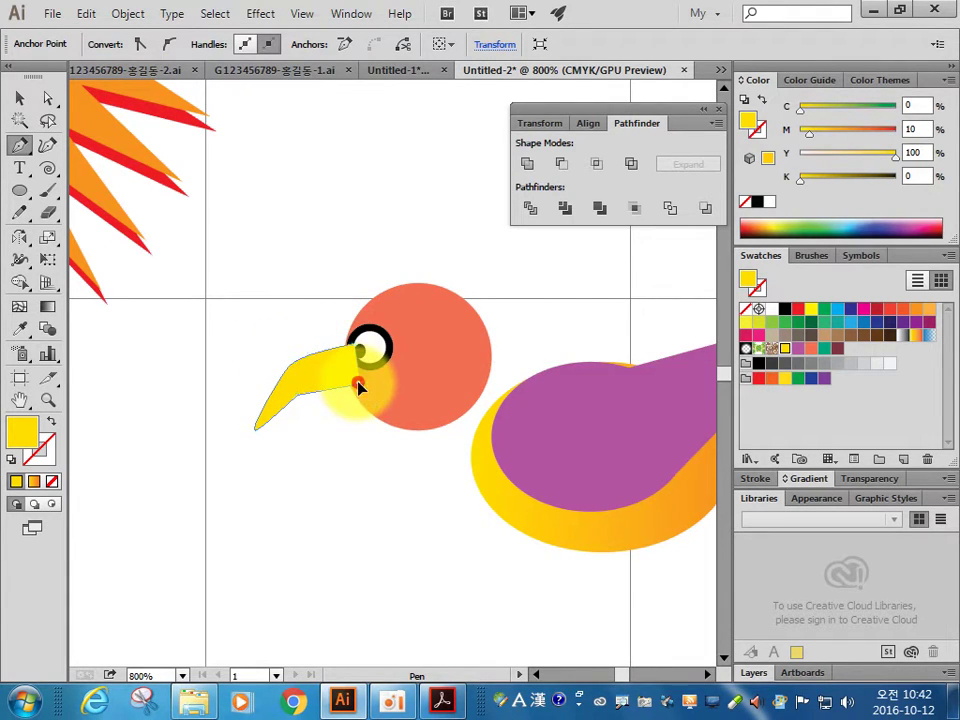
# Step: Send the beak behind the head and shift the anchor in the middle of its lower edge slightly toward the head
pyautogui.click(19, 97)
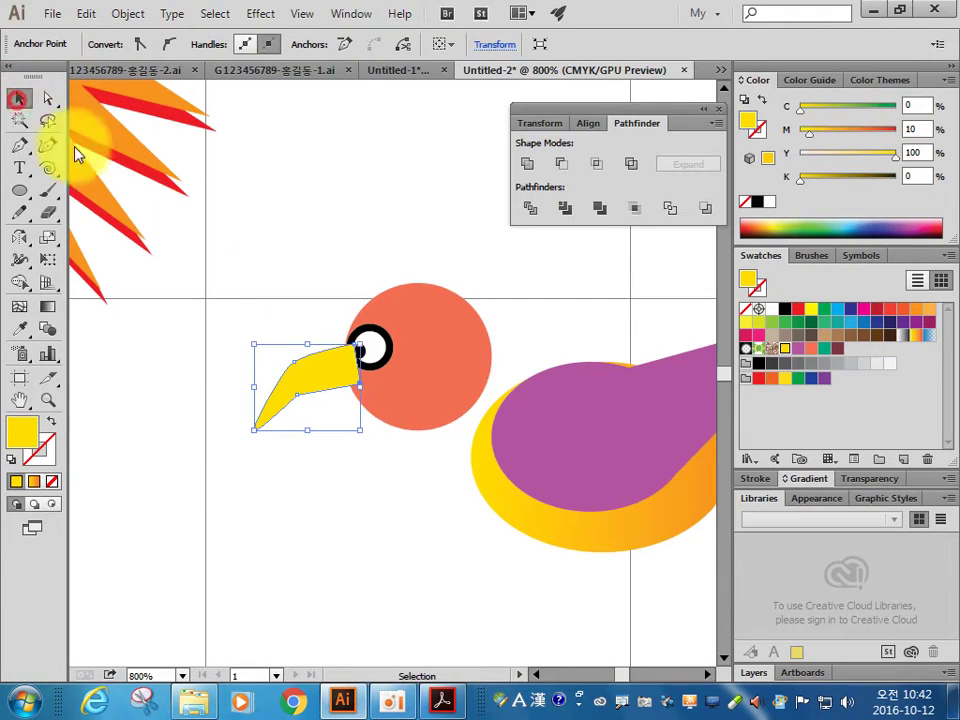
pyautogui.rightClick(321, 377)
pyautogui.moveTo(420, 639)
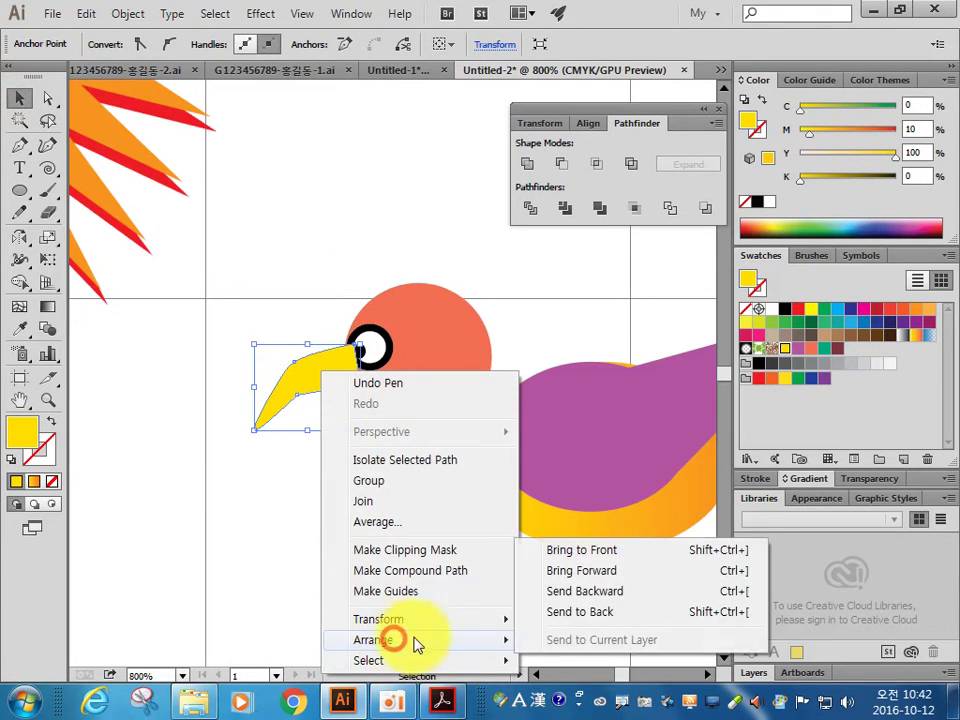
pyautogui.click(573, 612)
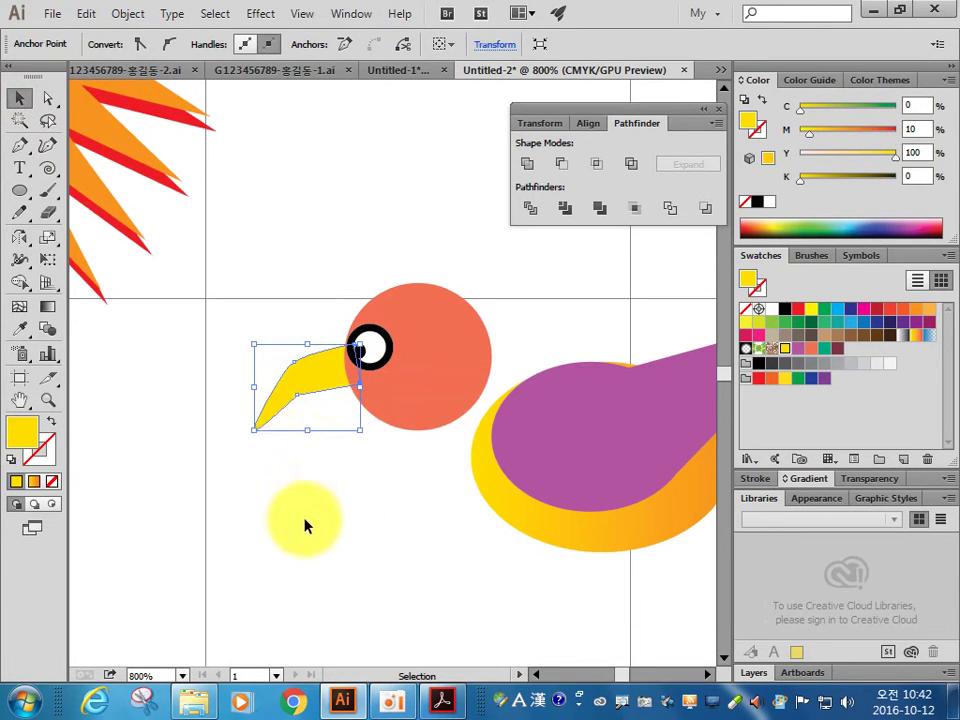
pyautogui.click(47, 97)
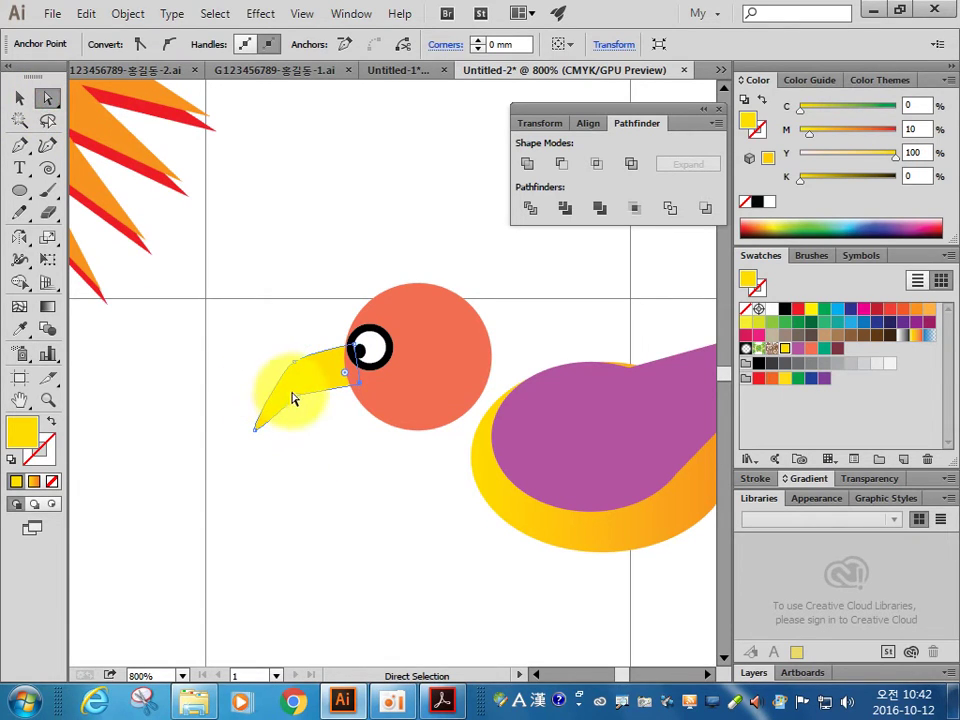
pyautogui.moveTo(298, 397); pyautogui.dragTo(310, 400)
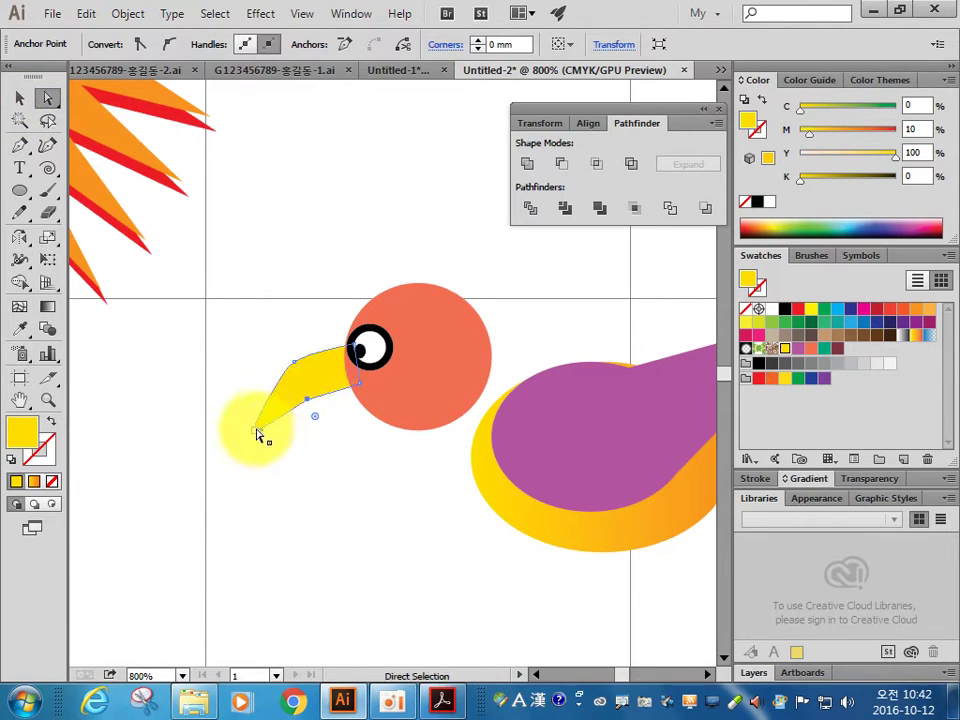
pyautogui.click(347, 462)
# Step: Check the reference bird, pick up the wing's purple fill and draw a small ellipse just above the head
pyautogui.moveTo(475, 467); pyautogui.dragTo(365, 472)
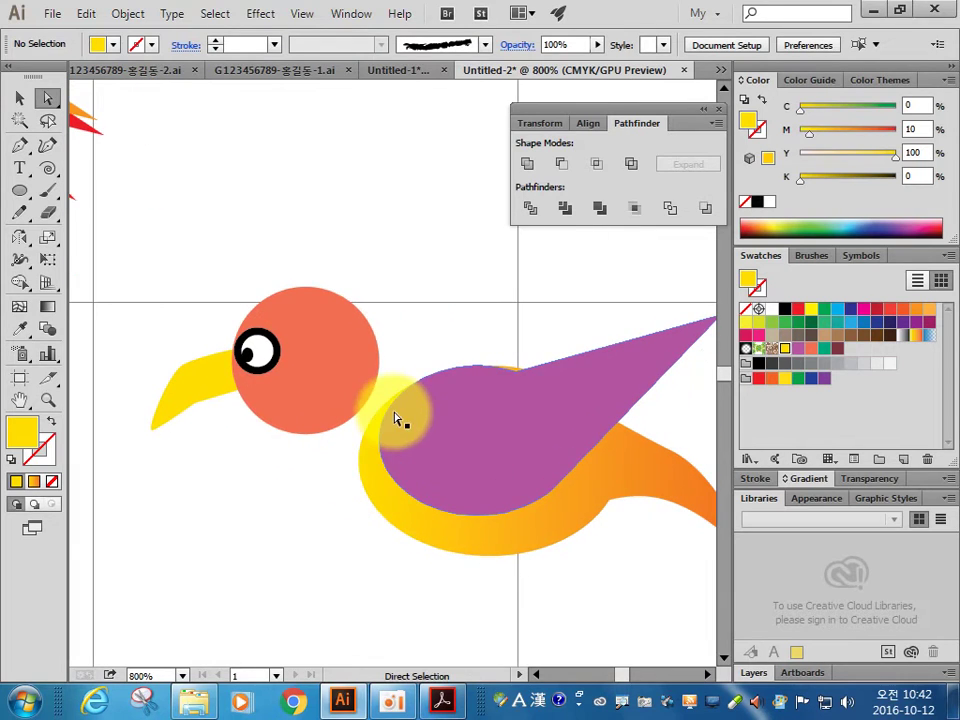
pyautogui.click(443, 700)
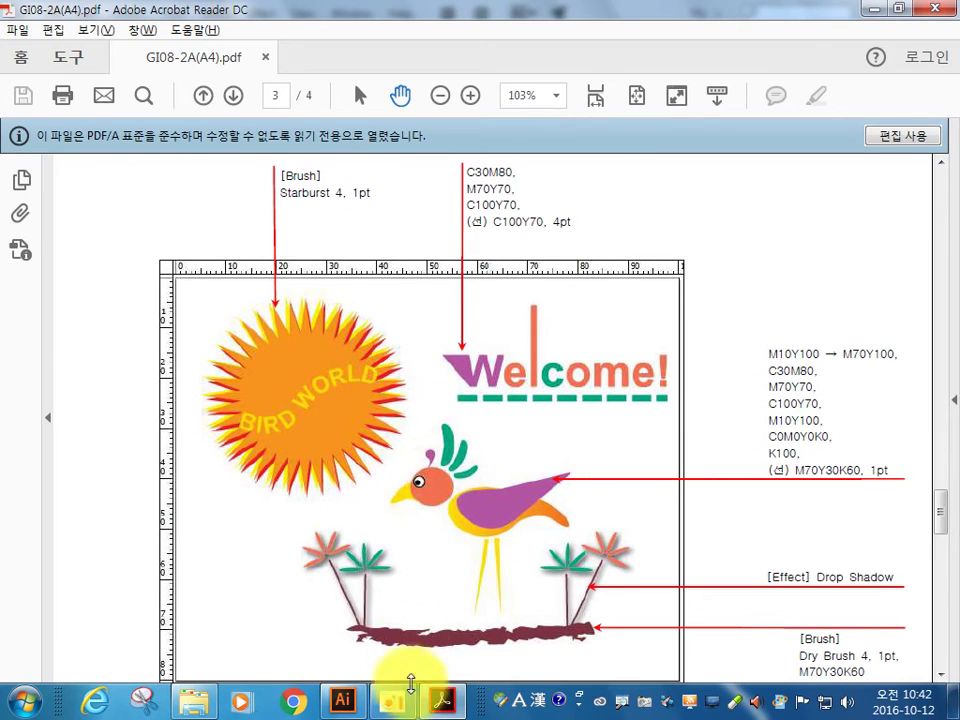
pyautogui.click(345, 697)
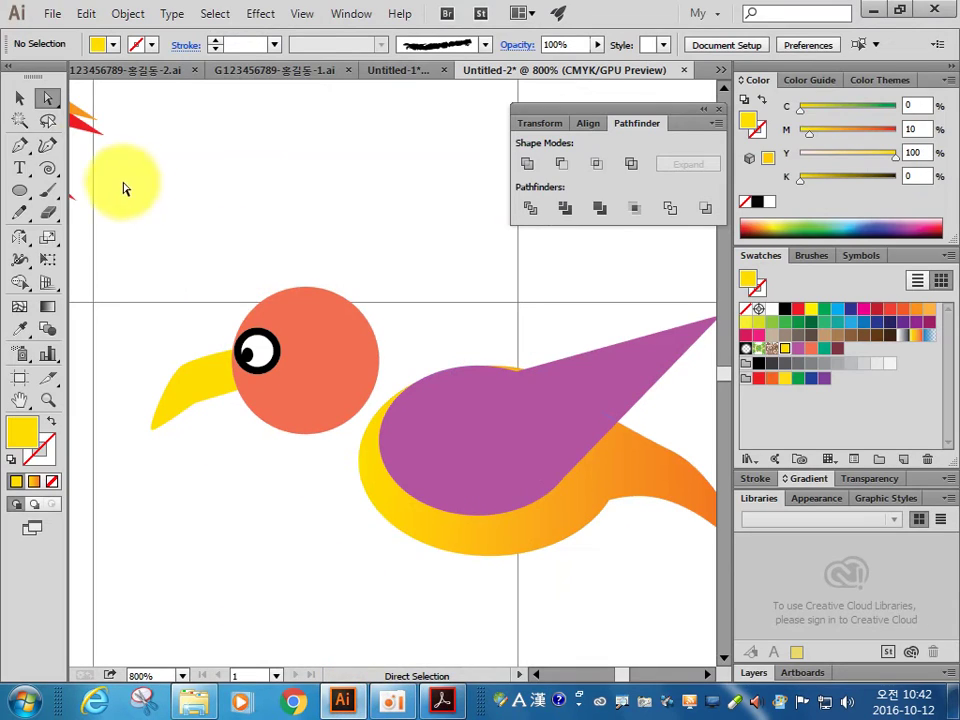
pyautogui.click(19, 190)
pyautogui.keyDown('ctrl'); pyautogui.click(508, 440); pyautogui.keyUp('ctrl')
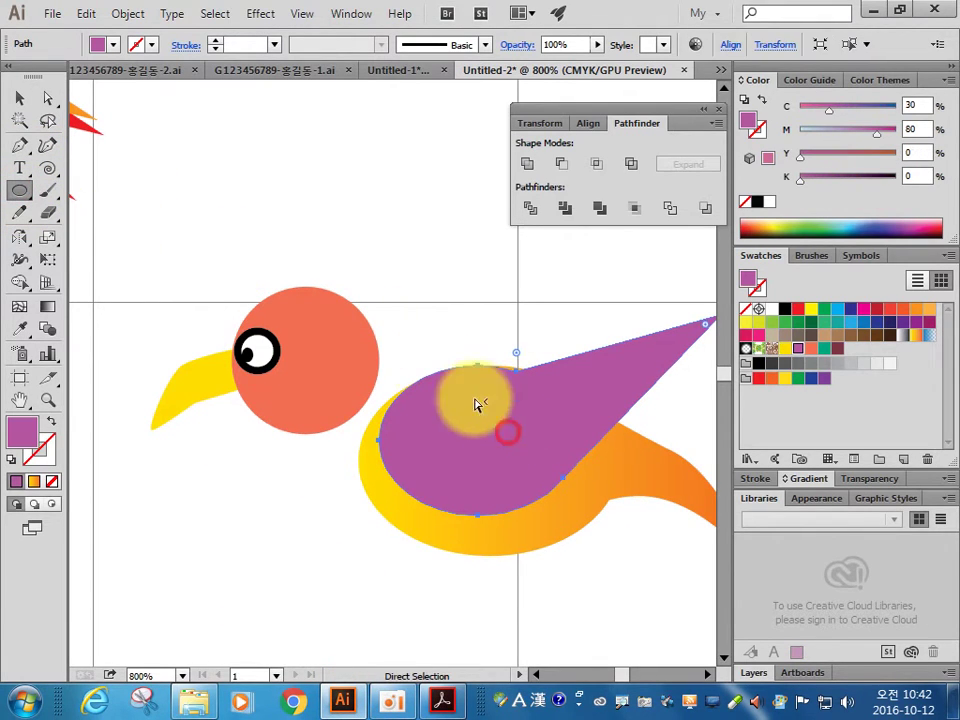
pyautogui.moveTo(262, 190); pyautogui.dragTo(317, 240)
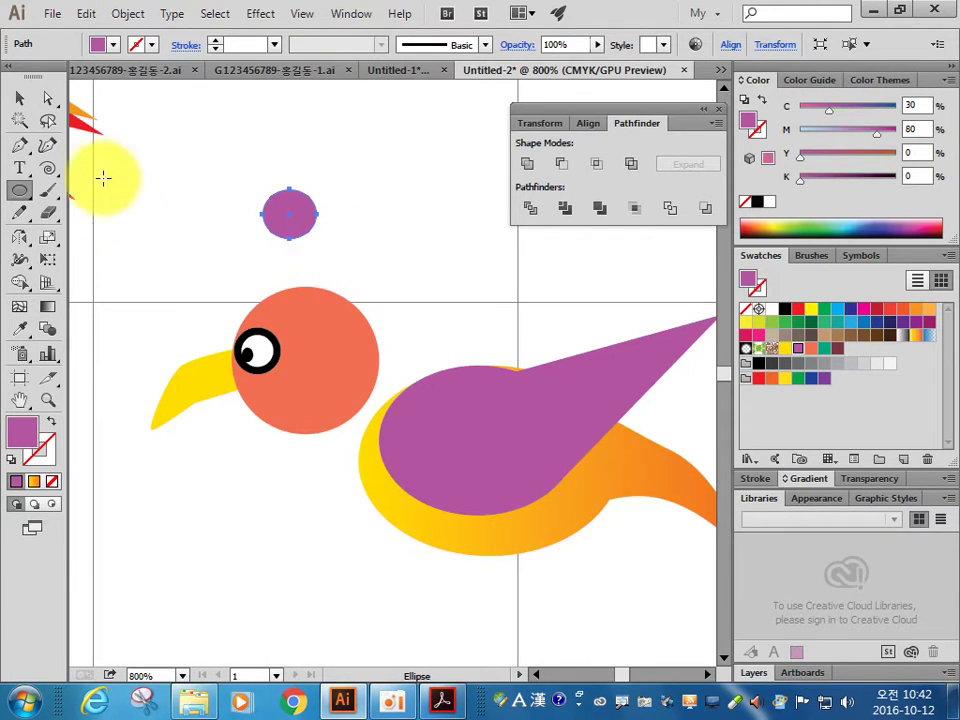
# Step: Add an anchor point on the small purple ellipse, just right of its bottom anchor
pyautogui.click(46, 99)
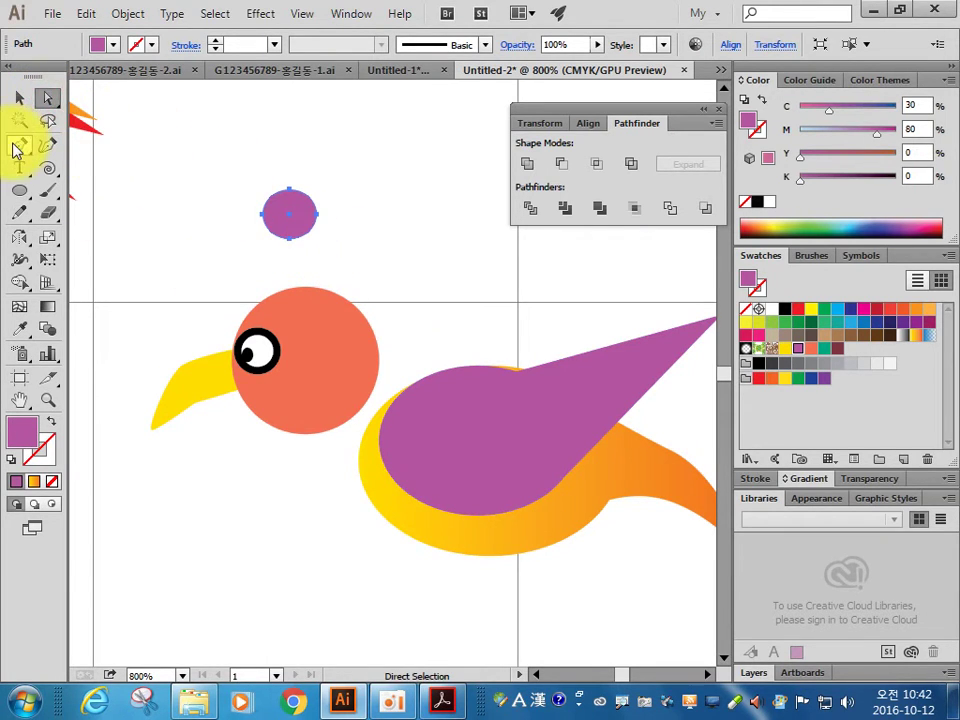
pyautogui.click(19, 144)
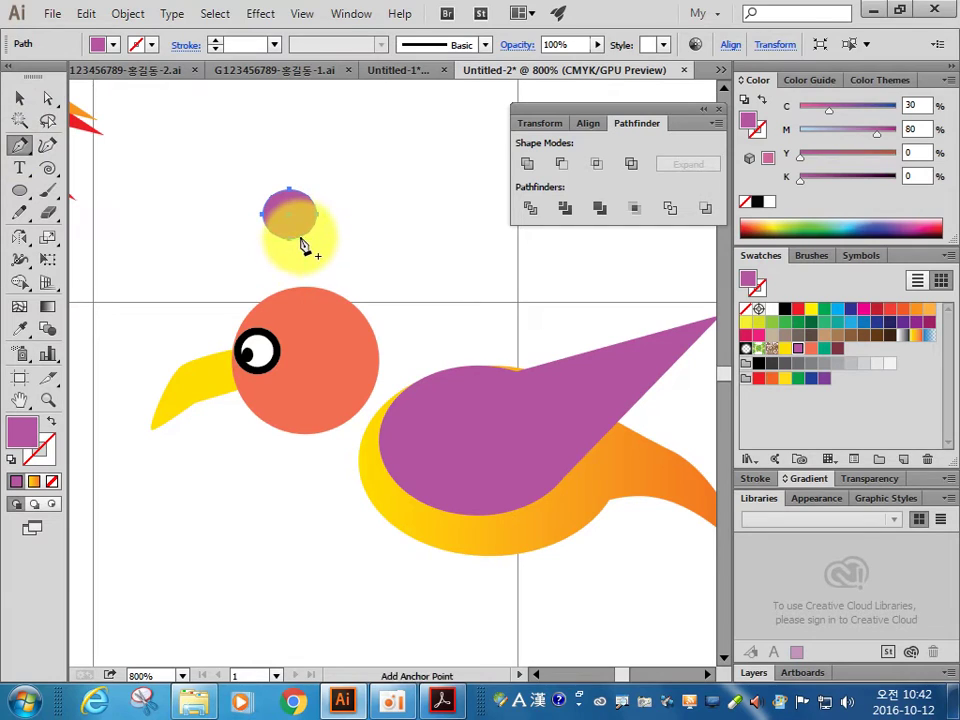
pyautogui.click(300, 241)
pyautogui.click(46, 98)
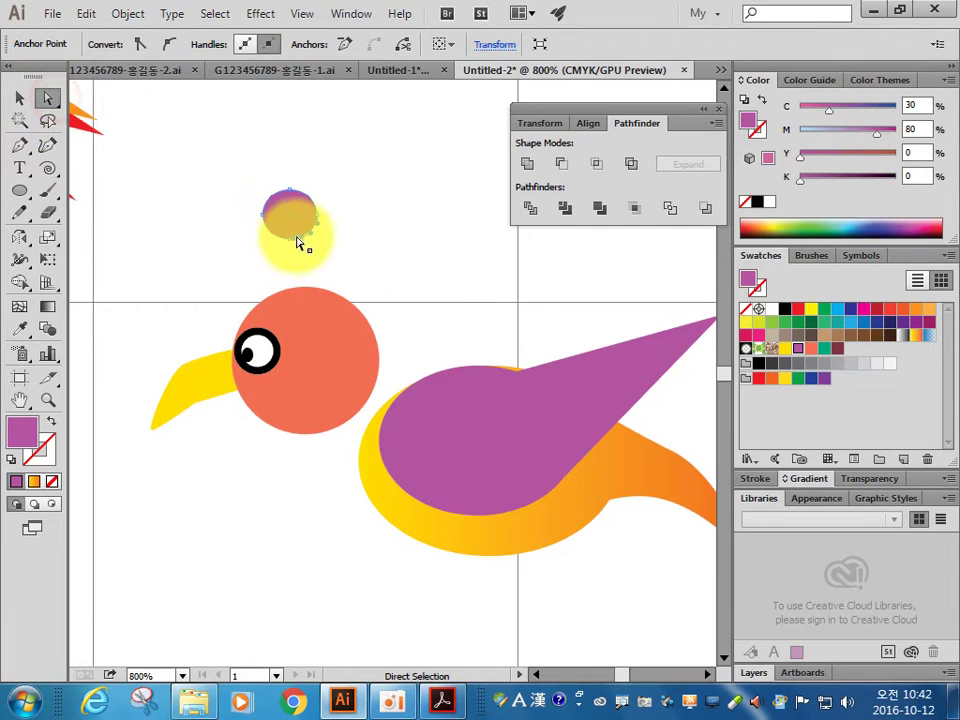
pyautogui.moveTo(296, 242)
pyautogui.mouseDown()
pyautogui.moveTo(289, 284)
pyautogui.moveTo(281, 252)
pyautogui.mouseUp()
pyautogui.click(327, 222)
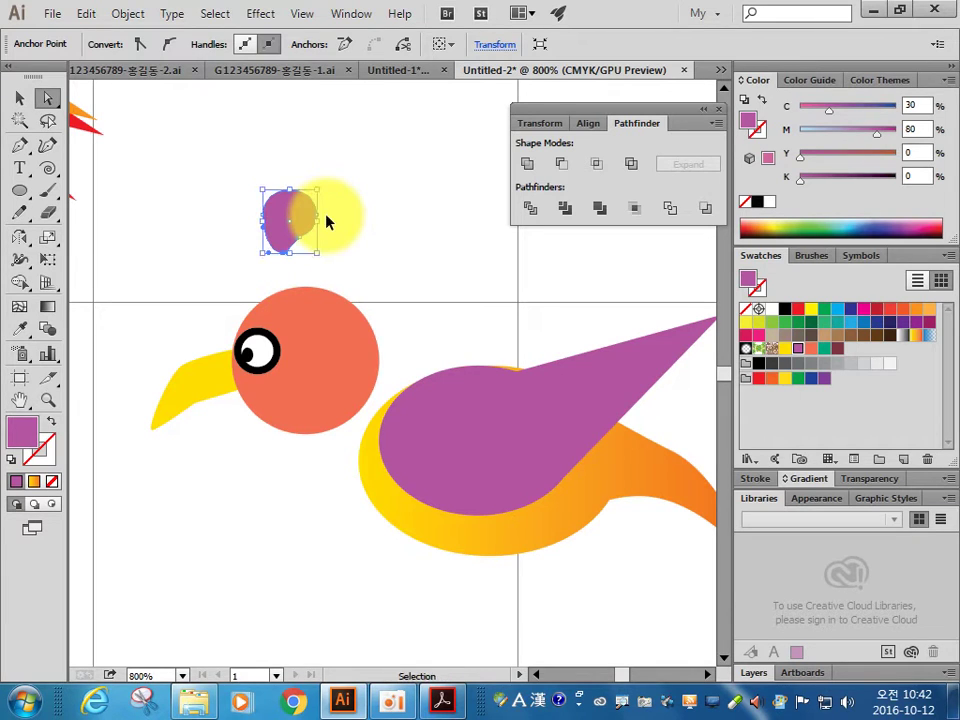
pyautogui.hotkey('ctrl', 'z')
pyautogui.hotkey('ctrl', 'z')
# Step: Pull the ellipse's added anchor down into a corner-pointed tail and set the purple shape's tip against the top of the head
pyautogui.moveTo(238, 311); pyautogui.dragTo(325, 260)
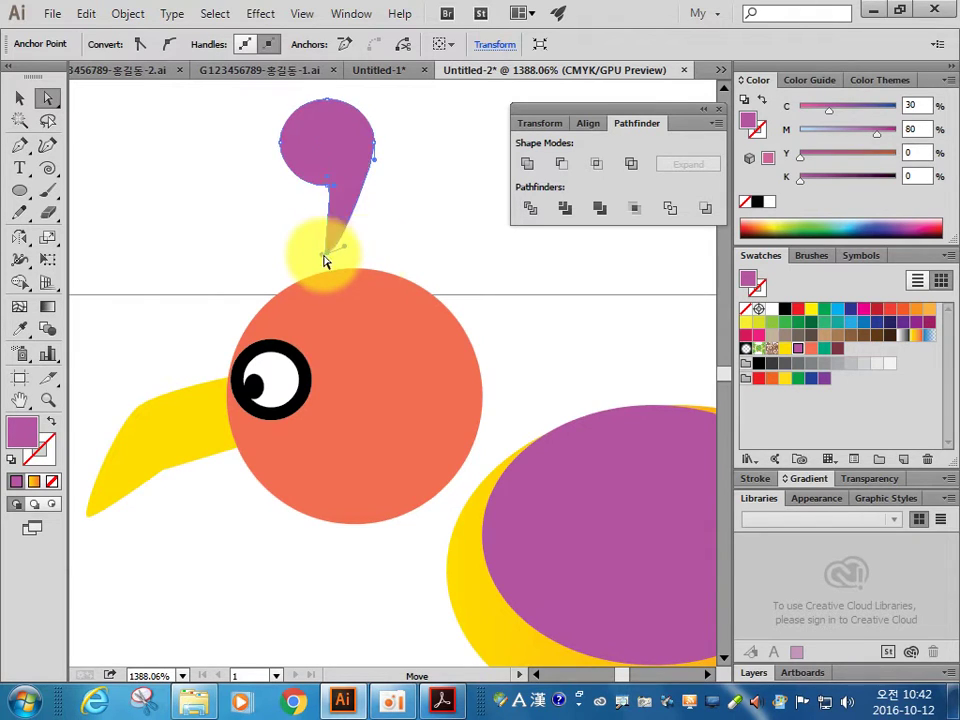
pyautogui.click(141, 45)
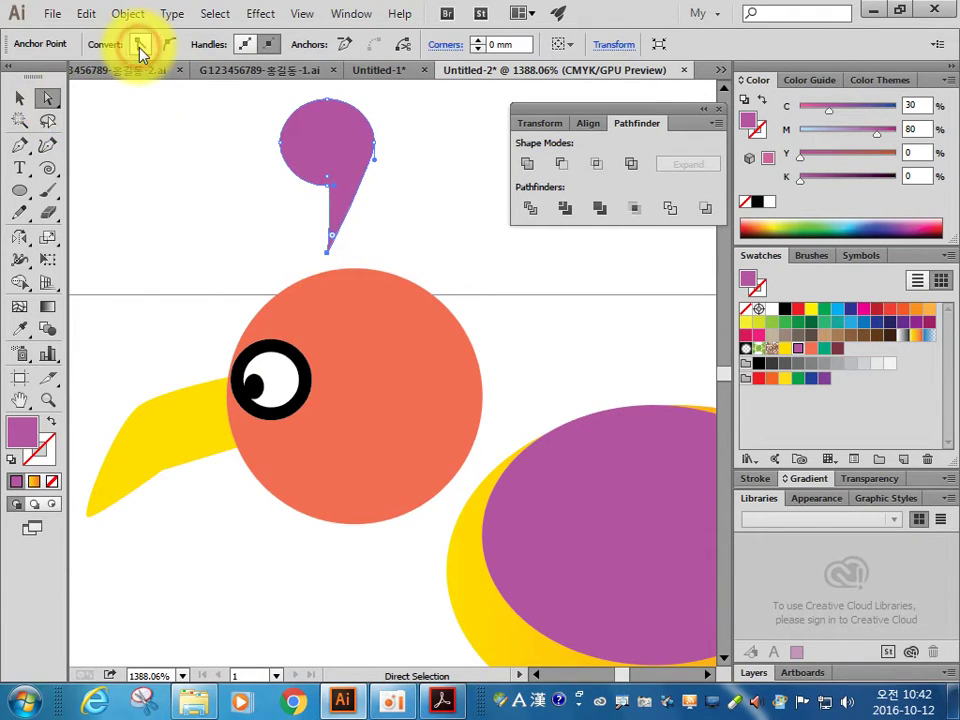
pyautogui.click(18, 98)
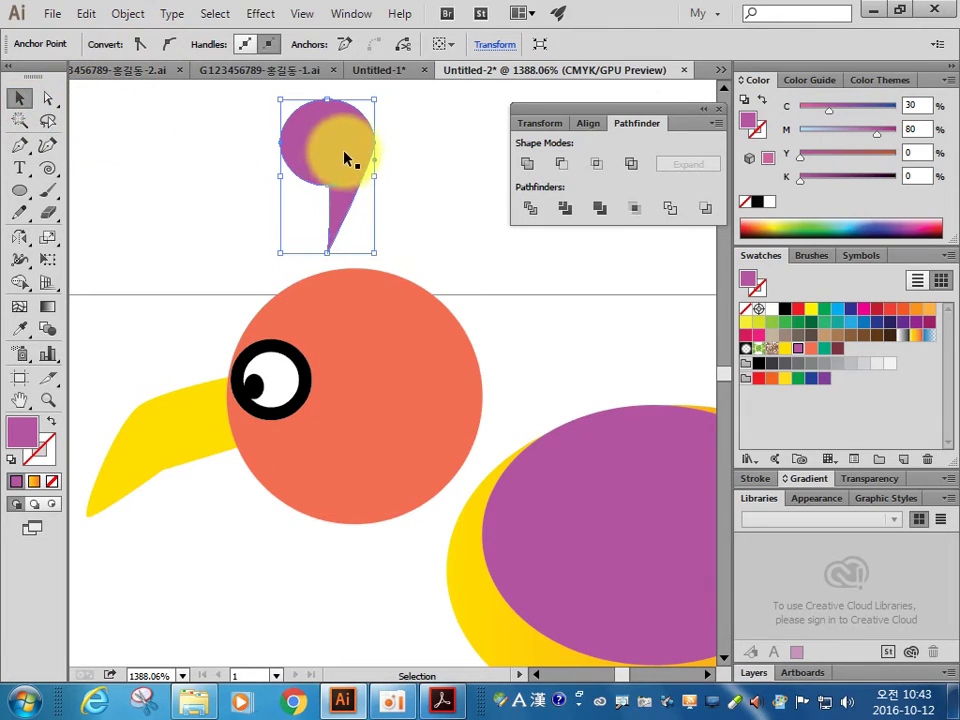
pyautogui.moveTo(345, 157); pyautogui.dragTo(323, 175)
pyautogui.click(417, 207)
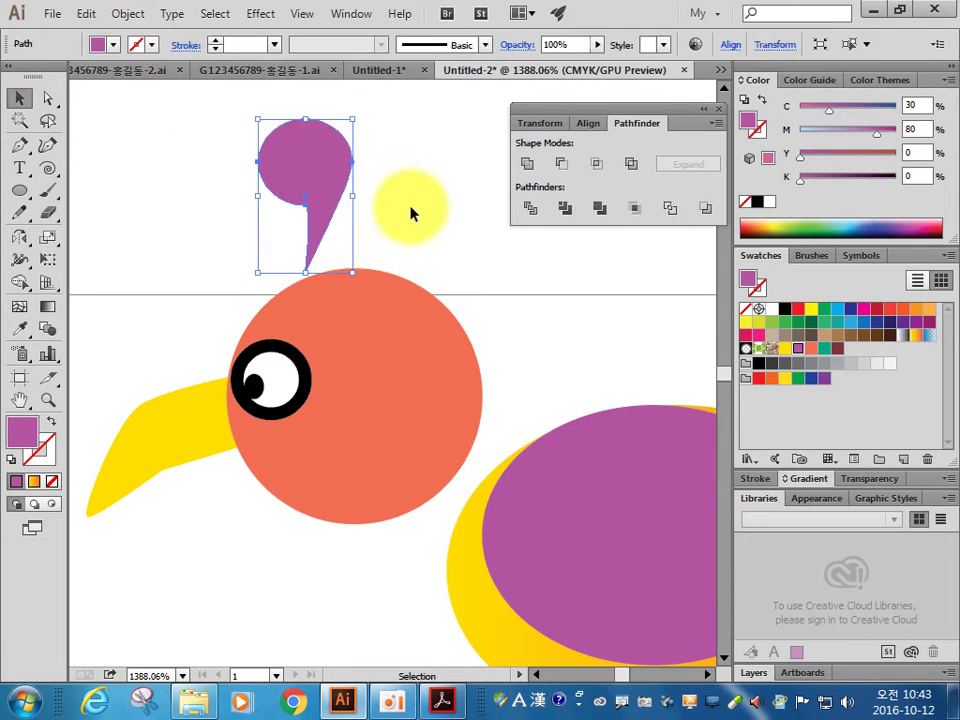
# Step: Check the reference bird's crest and pick up the green C100 Y70 fill from the letter c in Welcome
pyautogui.moveTo(483, 443); pyautogui.dragTo(356, 561)
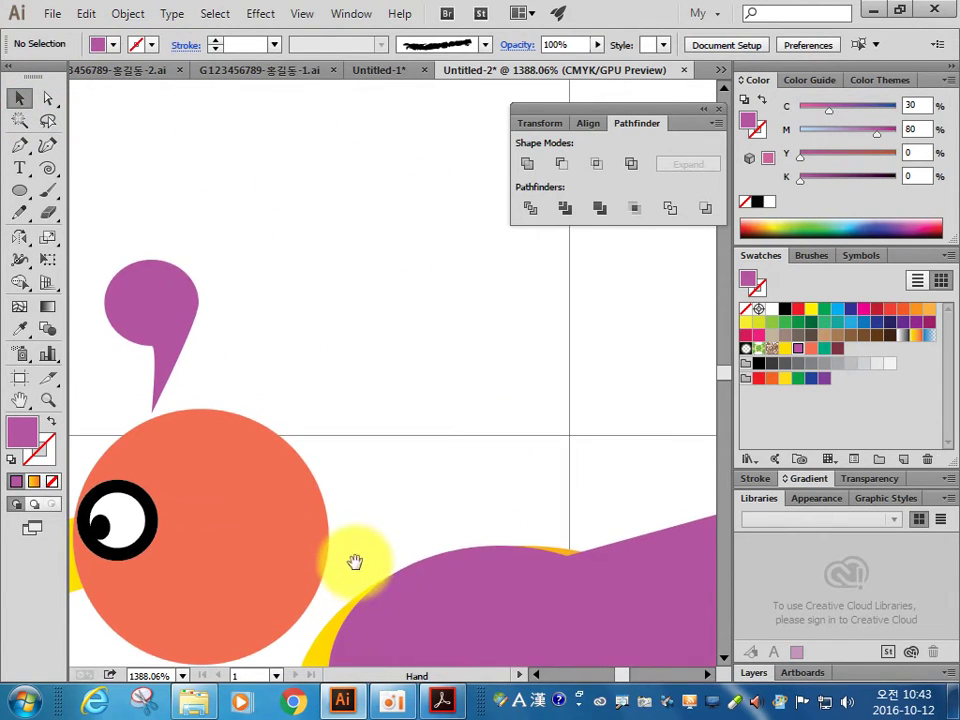
pyautogui.click(441, 700)
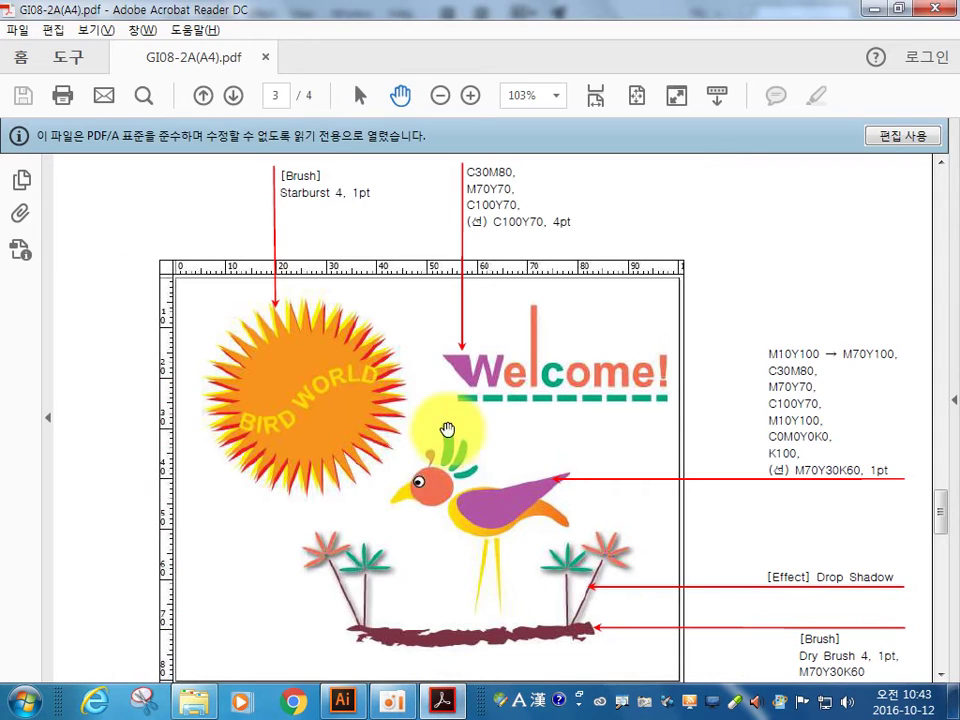
pyautogui.click(342, 700)
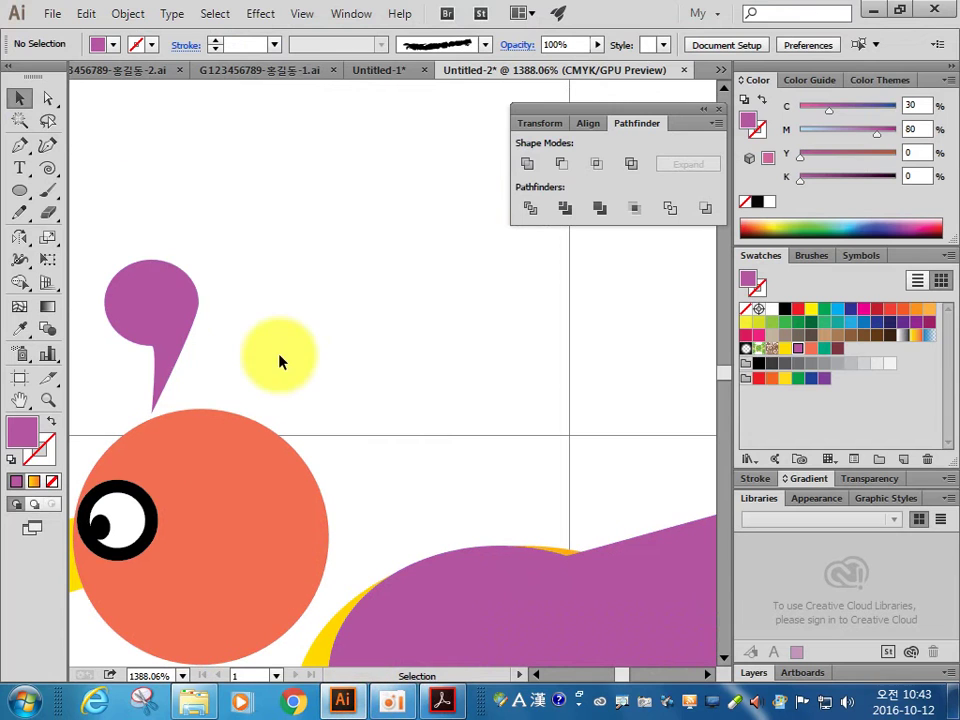
pyautogui.click(19, 190)
pyautogui.hotkey('ctrl', '-')
pyautogui.hotkey('ctrl', '-')
pyautogui.hotkey('ctrl', '-')
pyautogui.hotkey('ctrl', '-')
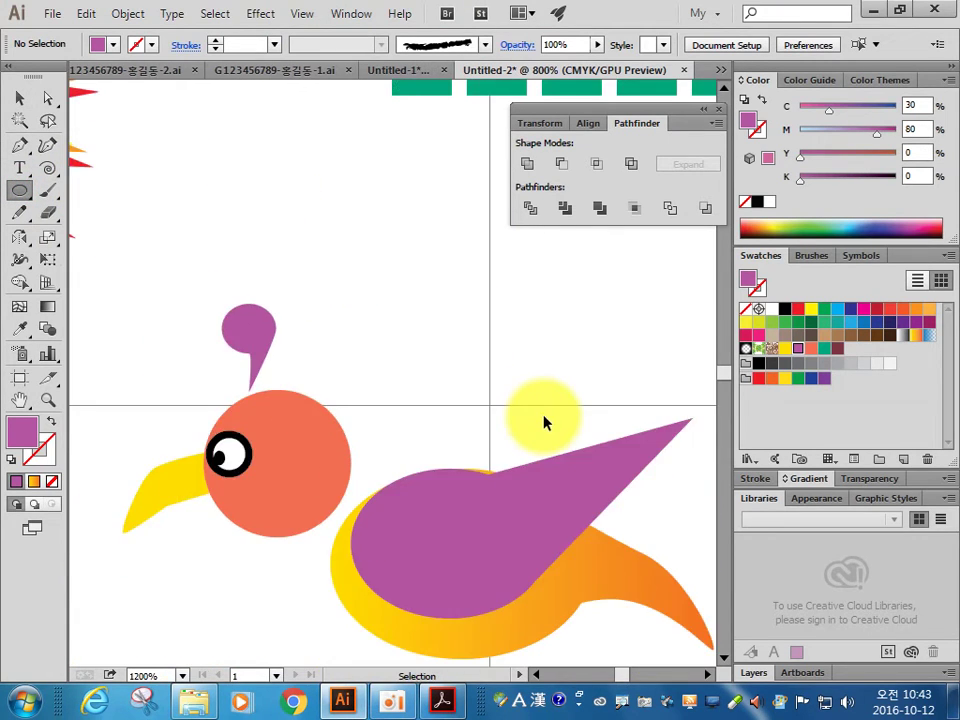
pyautogui.click(17, 104)
pyautogui.moveTo(557, 343); pyautogui.dragTo(501, 340)
pyautogui.click(383, 421)
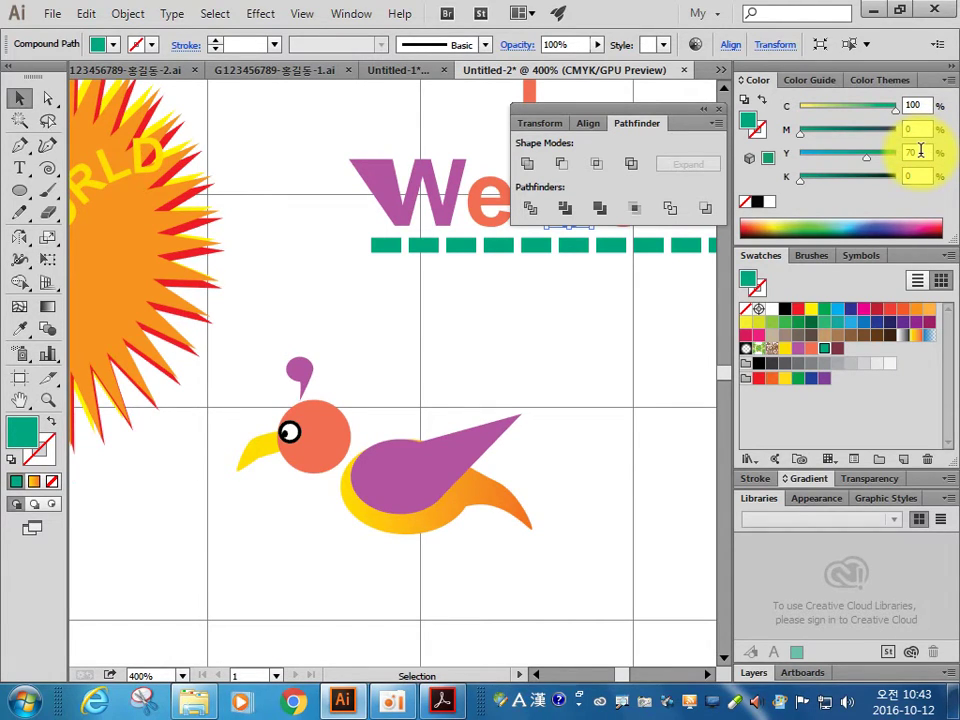
pyautogui.write('70')
pyautogui.press('Return')
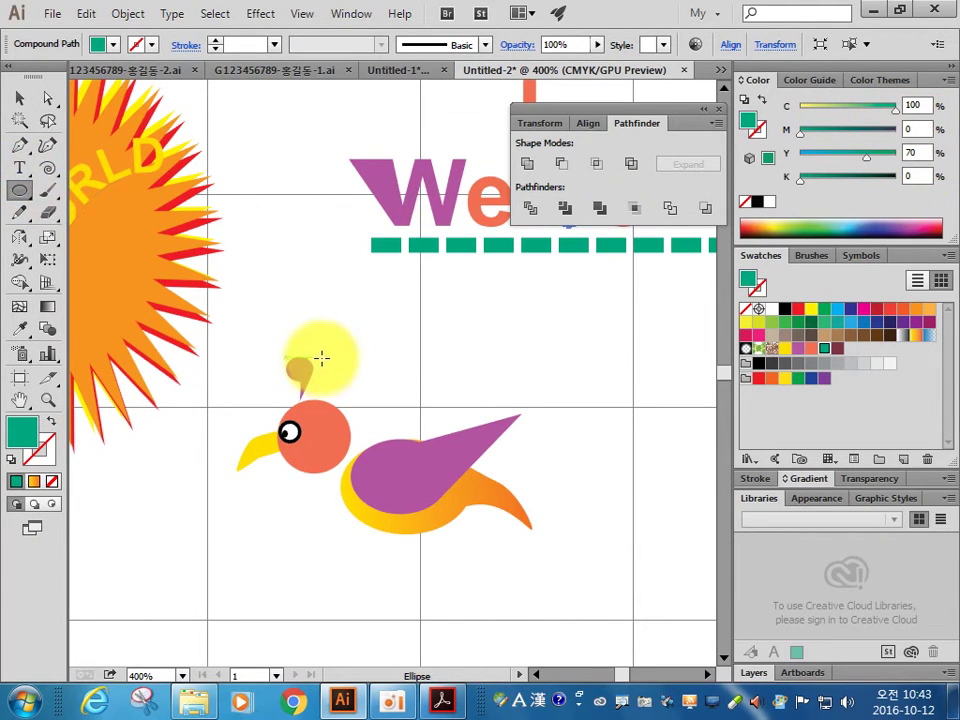
# Step: Draw a tall narrow green ellipse above the head and shift both its side anchors right to bow it into a curved feather
pyautogui.moveTo(318, 306); pyautogui.dragTo(334, 394)
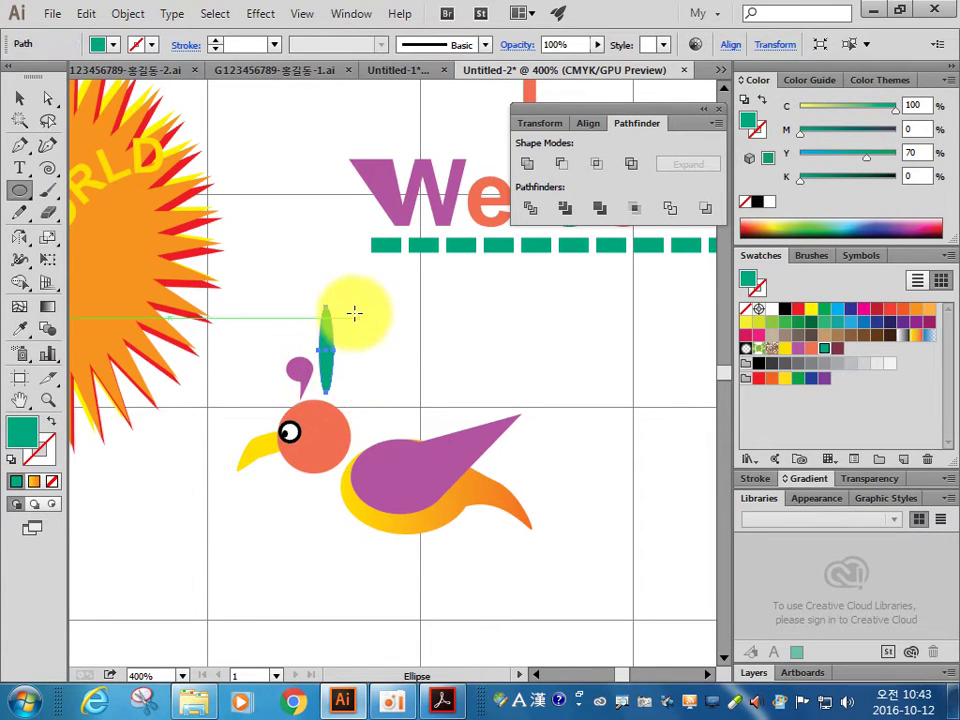
pyautogui.press('z')
pyautogui.click(263, 266)
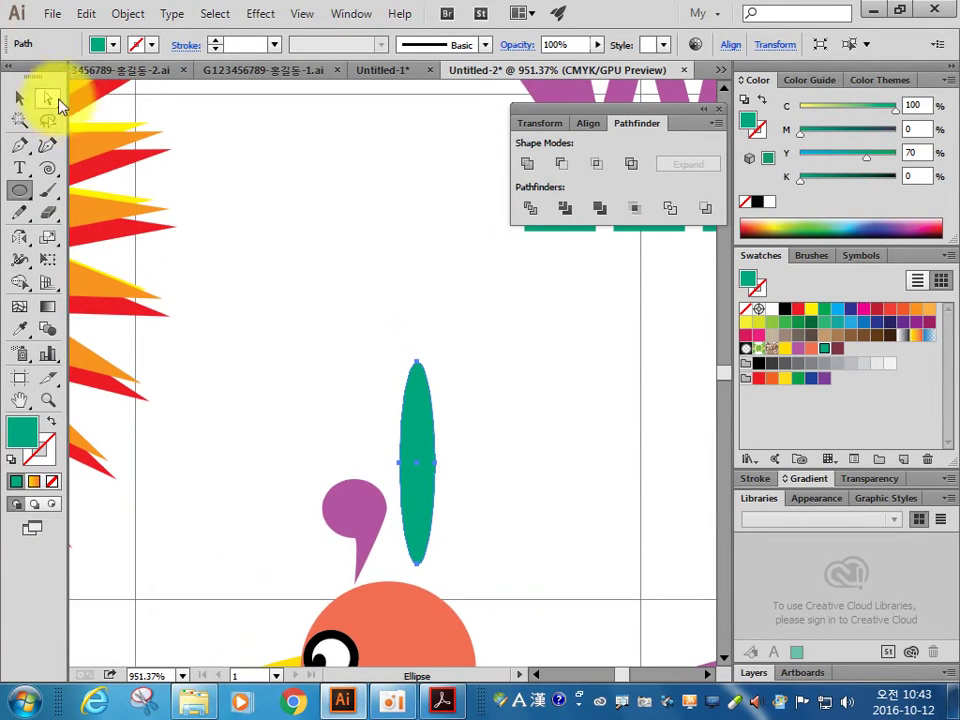
pyautogui.click(47, 97)
pyautogui.click(468, 483)
pyautogui.click(437, 476)
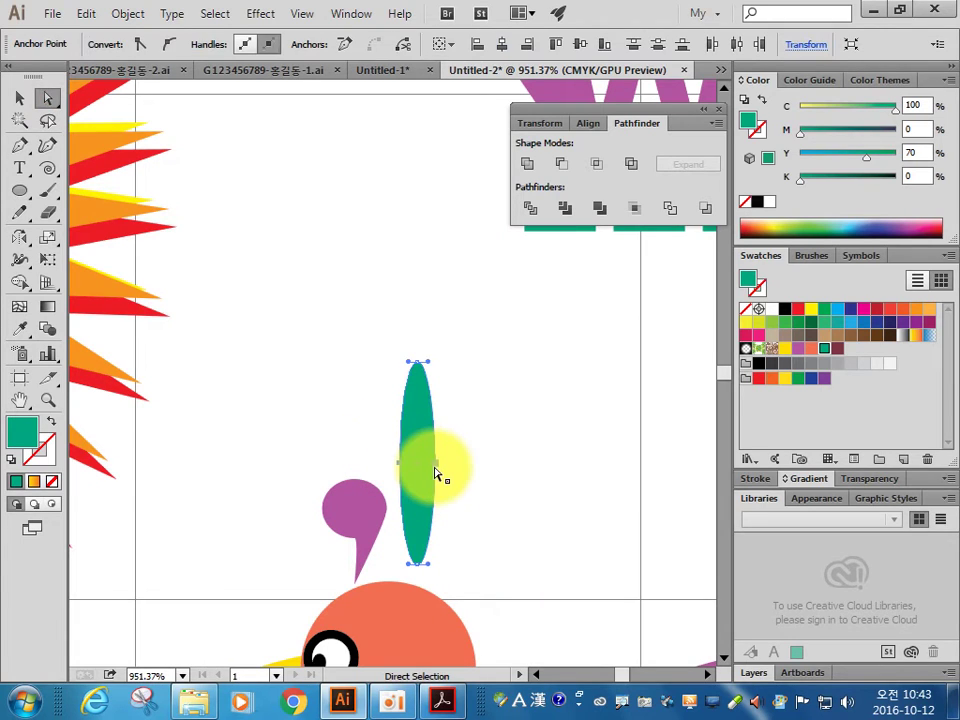
pyautogui.moveTo(435, 462); pyautogui.dragTo(461, 474)
pyautogui.click(499, 441)
# Step: Round the green feather's top and bottom ends by lengthening and tilting the outer direction handles of its end anchors
pyautogui.click(418, 360)
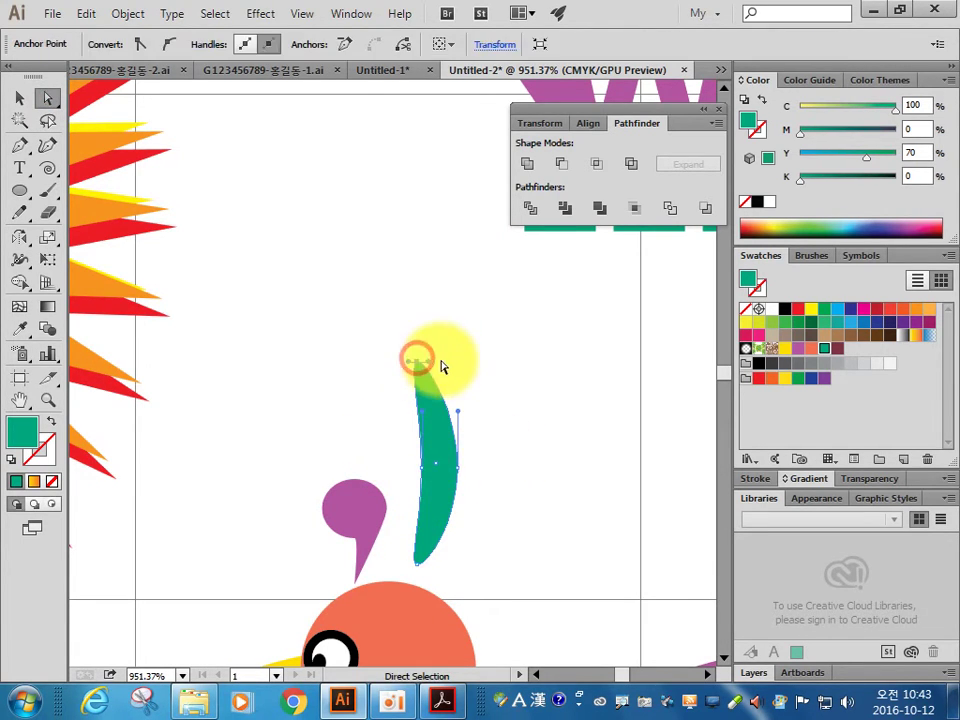
pyautogui.click(437, 364)
pyautogui.click(425, 368)
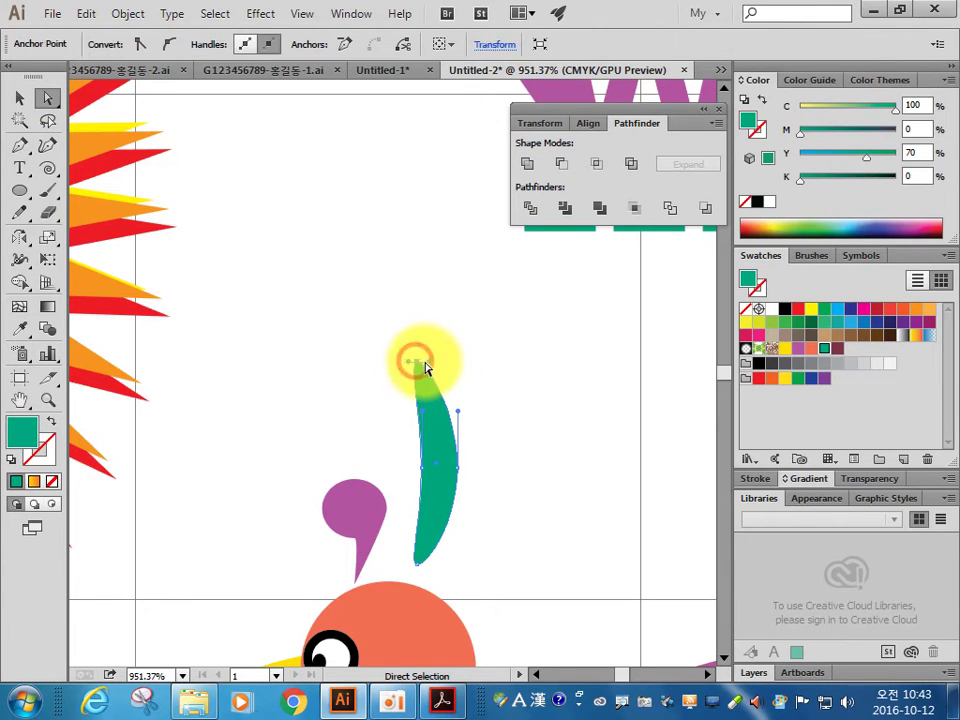
pyautogui.moveTo(428, 364); pyautogui.dragTo(443, 355)
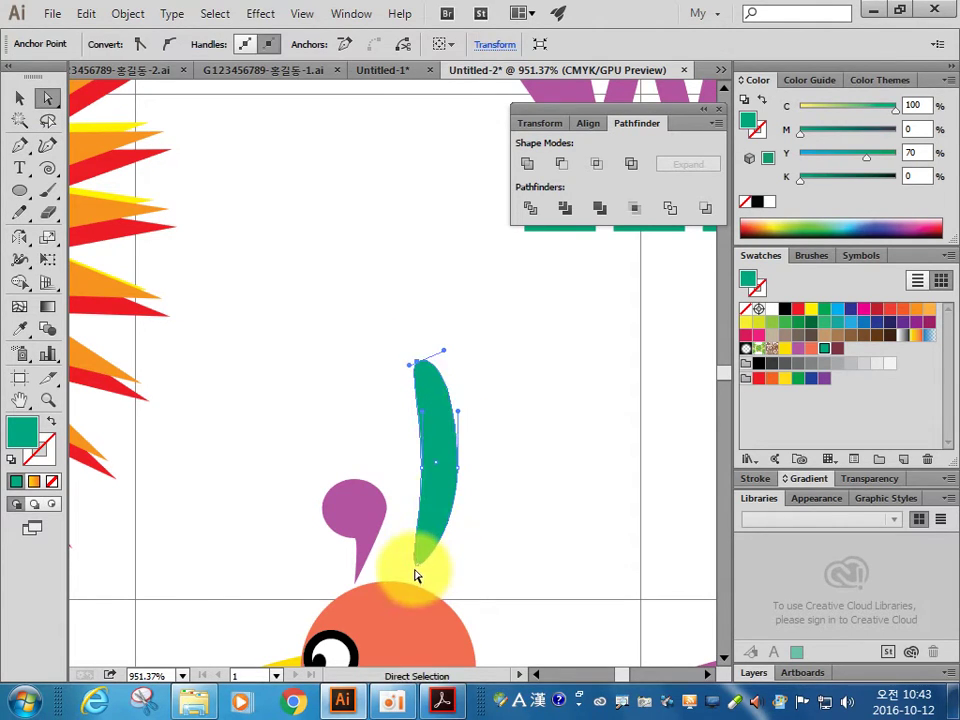
pyautogui.moveTo(427, 568); pyautogui.dragTo(429, 437)
pyautogui.click(513, 551)
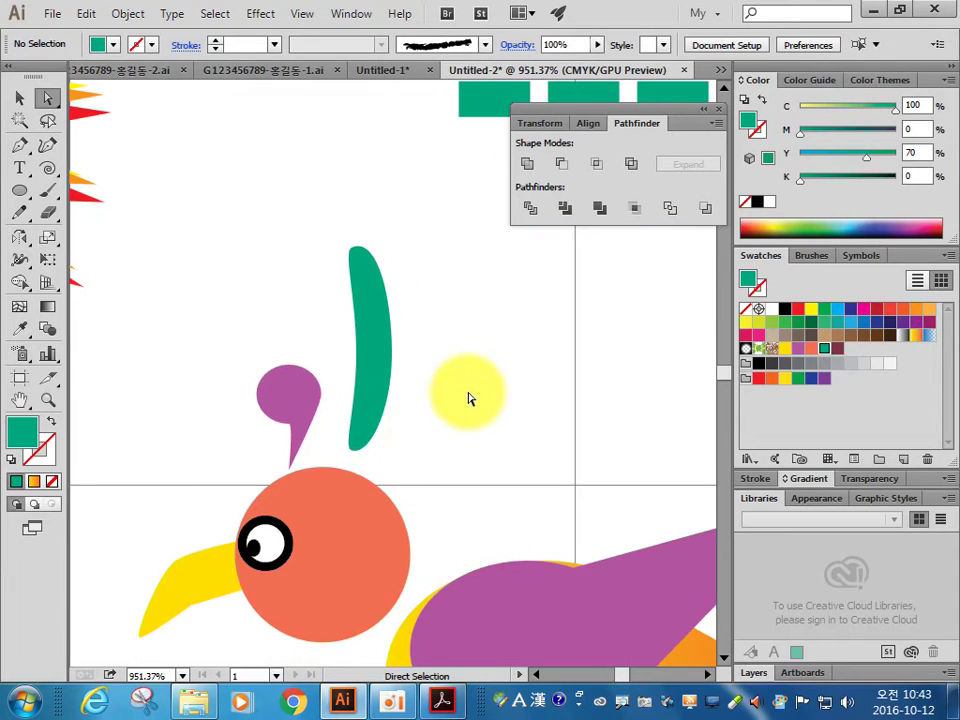
# Step: Copy the green feather to its right, make the copy smaller and tilt it clockwise
pyautogui.click(20, 97)
pyautogui.click(360, 354)
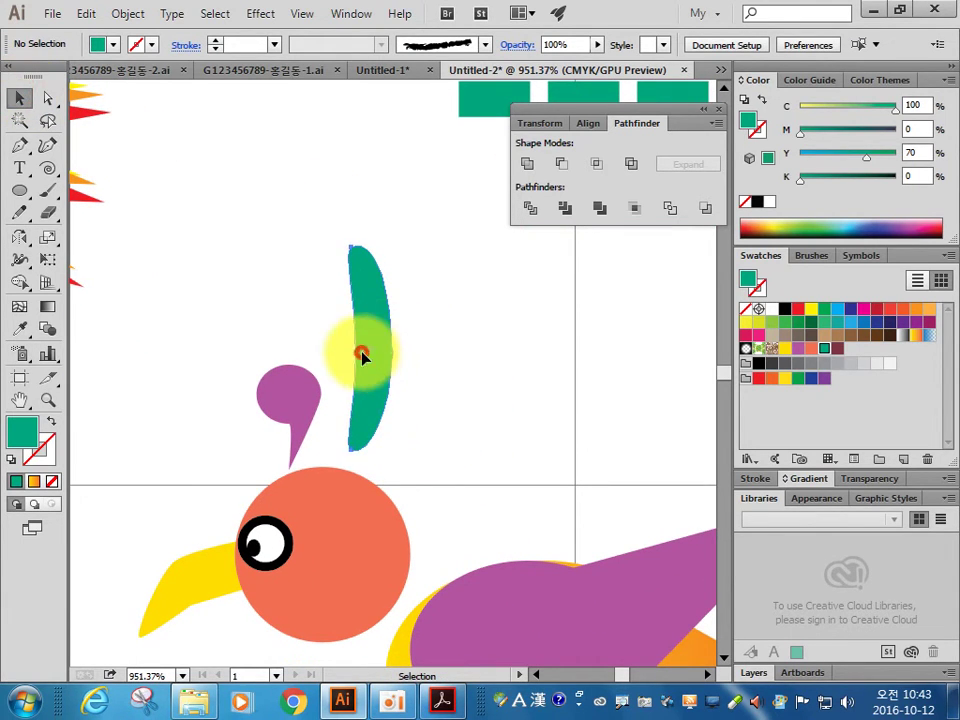
pyautogui.moveTo(376, 396); pyautogui.dragTo(430, 407)
pyautogui.moveTo(450, 261); pyautogui.dragTo(467, 300)
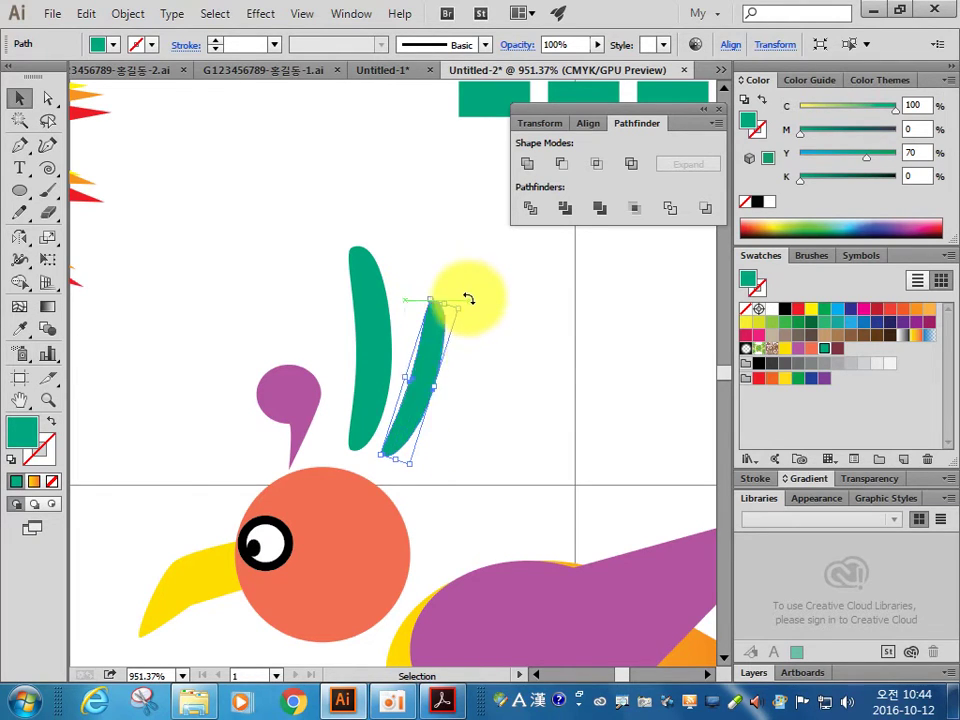
# Step: Copy the smaller feather down to the right as the third crest feather and rotate it further clockwise, closer to horizontal
pyautogui.moveTo(422, 407); pyautogui.dragTo(458, 448)
pyautogui.moveTo(492, 346); pyautogui.dragTo(489, 467)
pyautogui.click(509, 494)
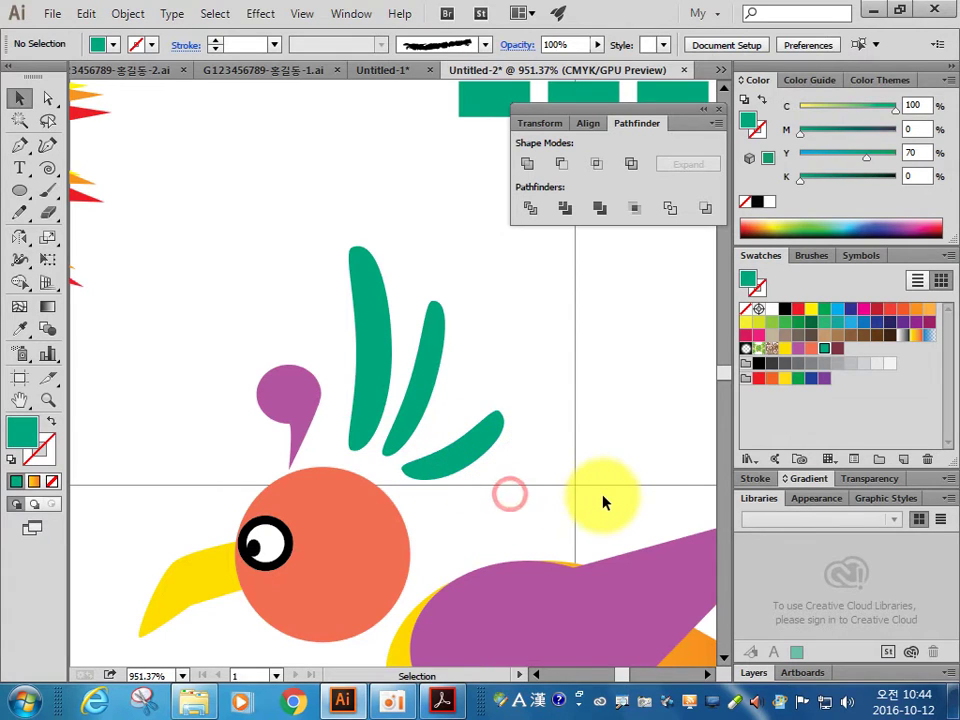
# Step: Pick up the beak's yellow fill and draw the bird's front leg with the Pen as a narrow triangle tapering downward below the body
pyautogui.hotkey('ctrl', '0')
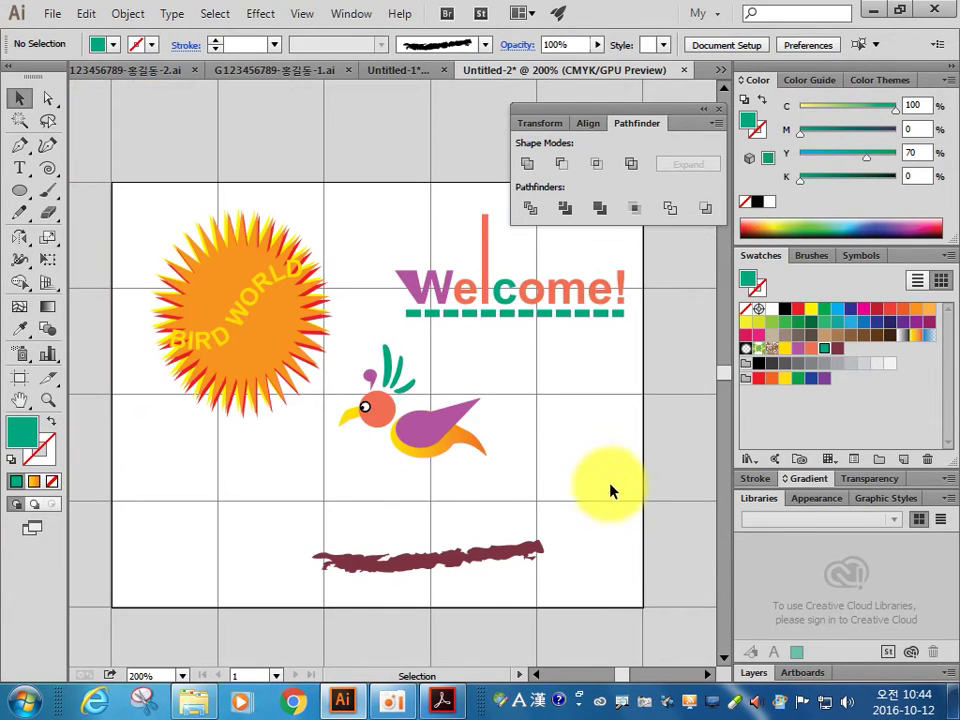
pyautogui.click(350, 416)
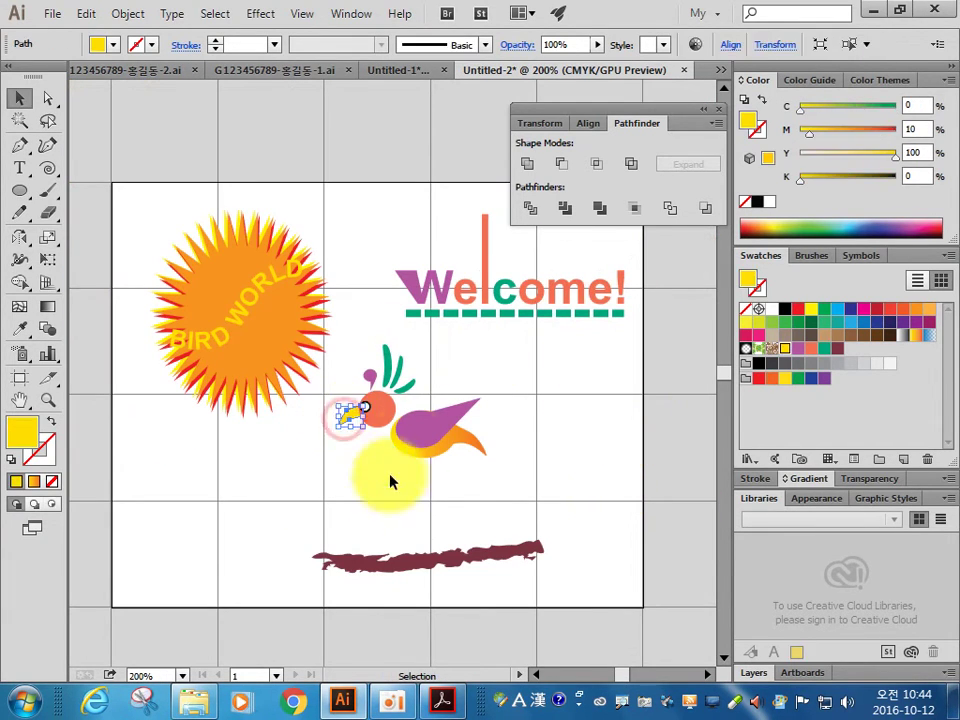
pyautogui.click(19, 145)
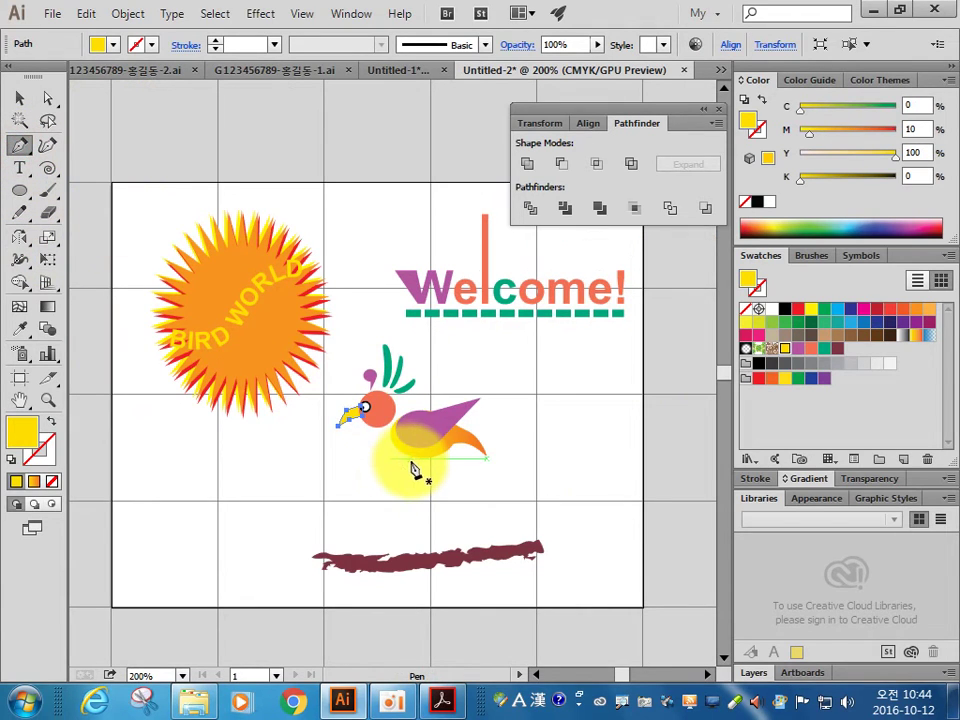
pyautogui.hotkey('ctrl', 'shift', 'a')
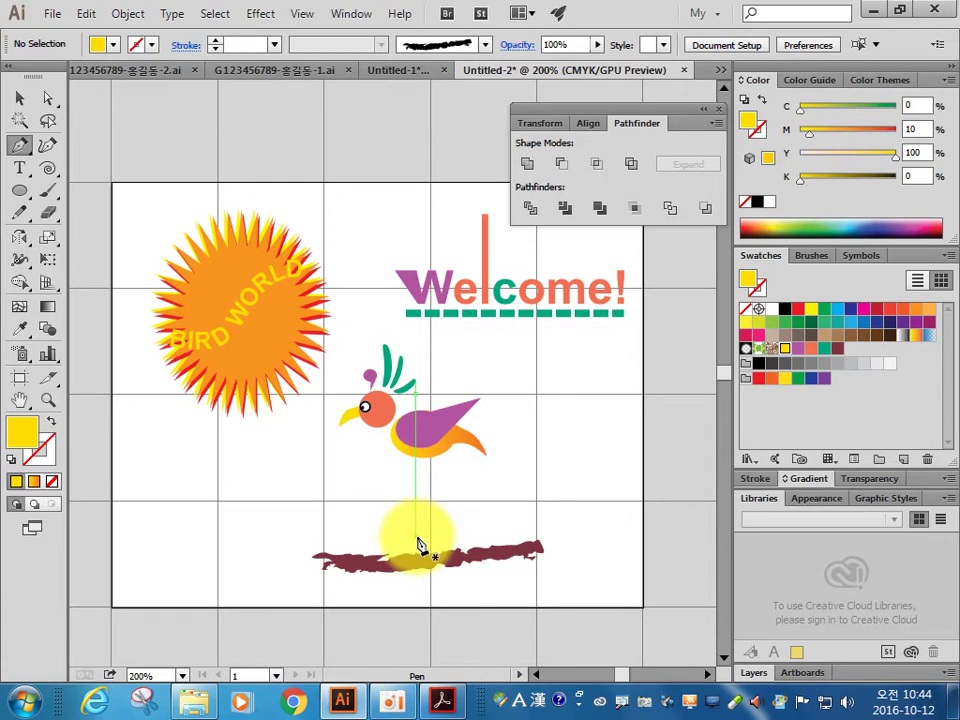
pyautogui.moveTo(416, 538); pyautogui.dragTo(439, 497)
pyautogui.scroll(3, 456, 497)
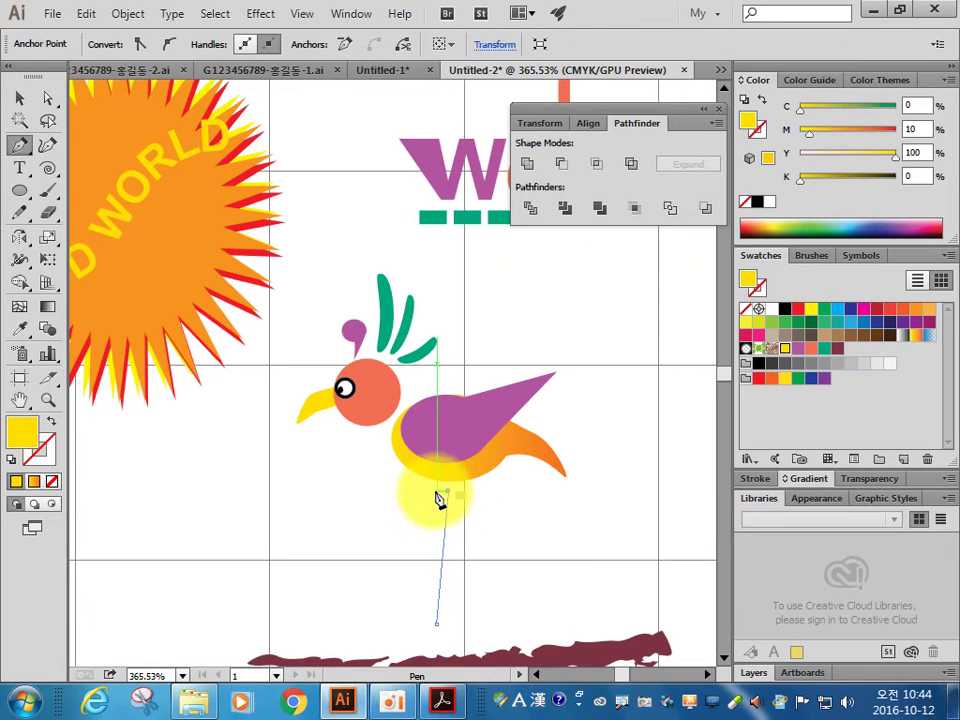
pyautogui.click(441, 492)
pyautogui.click(436, 625)
pyautogui.keyDown('ctrl'); pyautogui.click(512, 578); pyautogui.keyUp('ctrl')
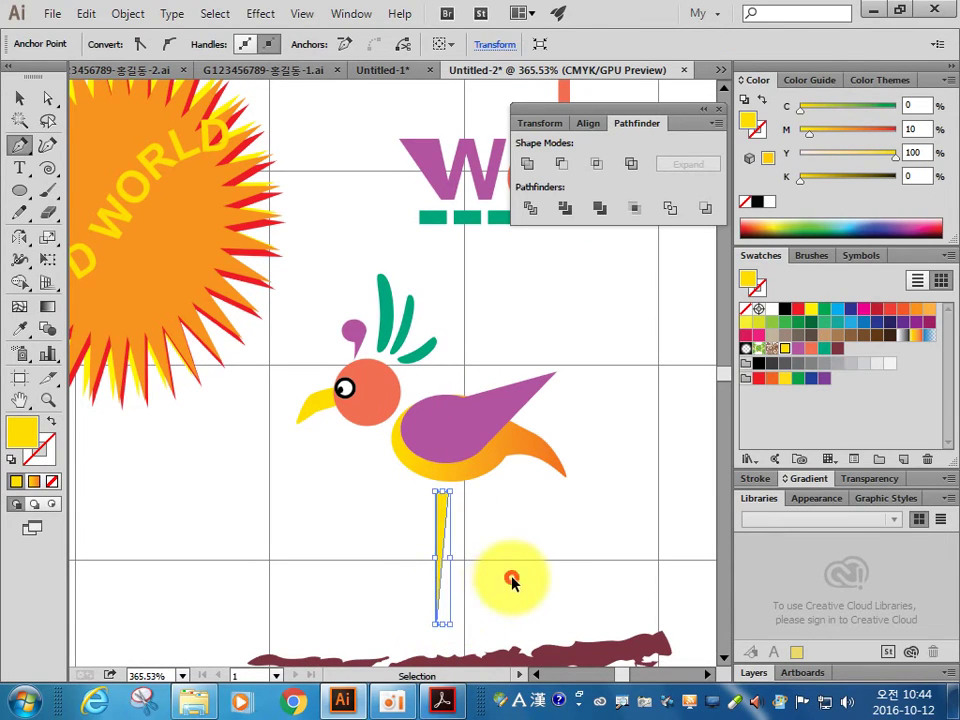
# Step: Draw the second yellow leg with the Pen just right of the first, tapering to a point slanted down to the right
pyautogui.click(462, 491)
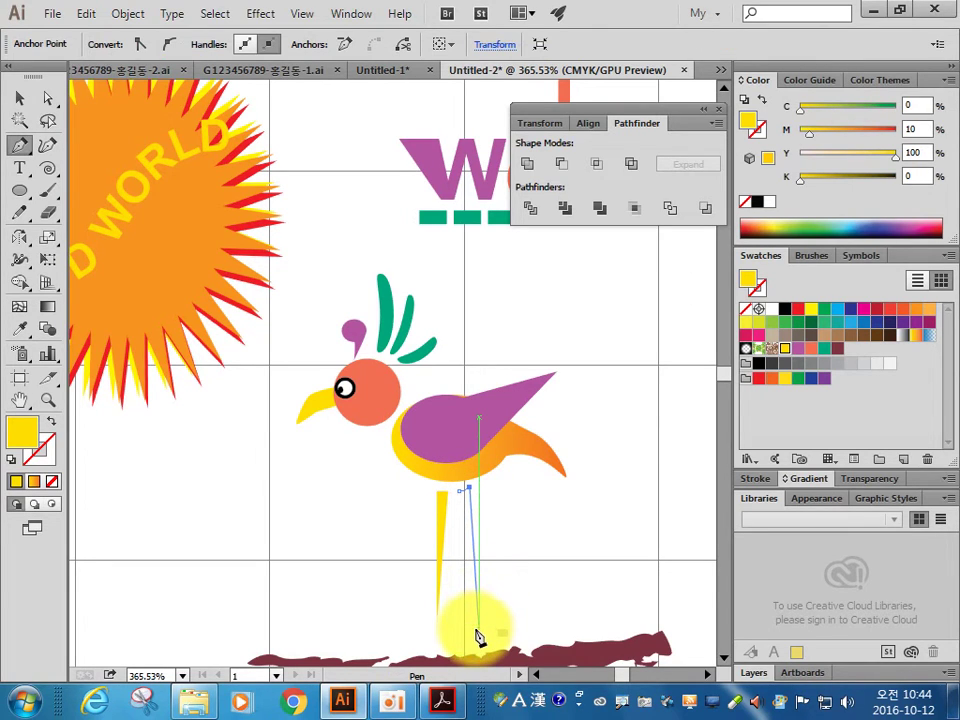
pyautogui.click(478, 637)
pyautogui.click(460, 492)
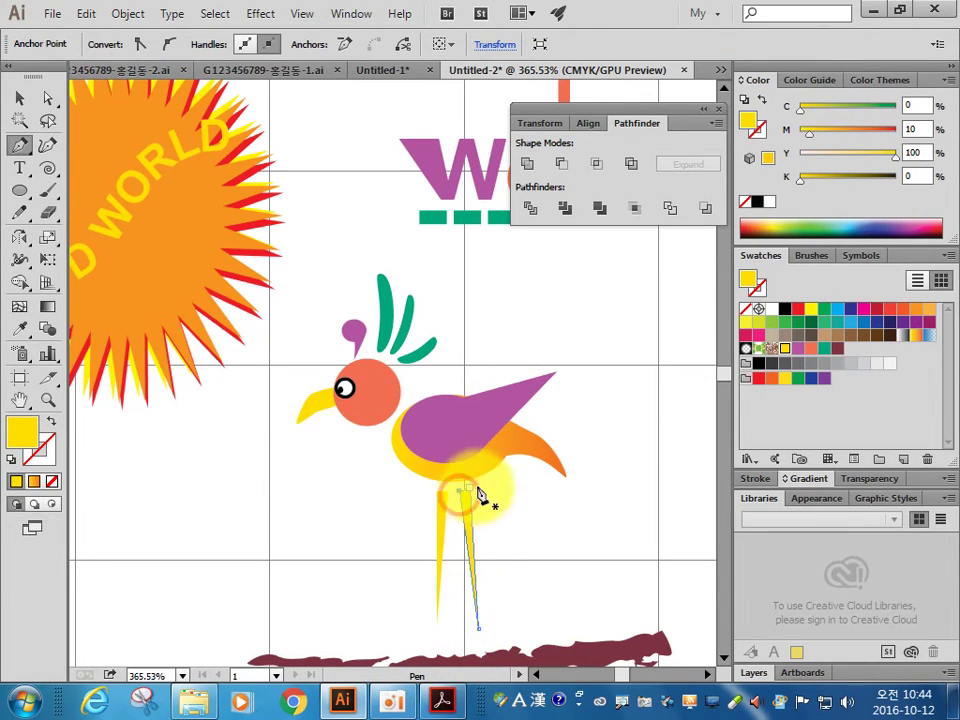
pyautogui.keyDown('ctrl'); pyautogui.click(520, 507); pyautogui.keyUp('ctrl')
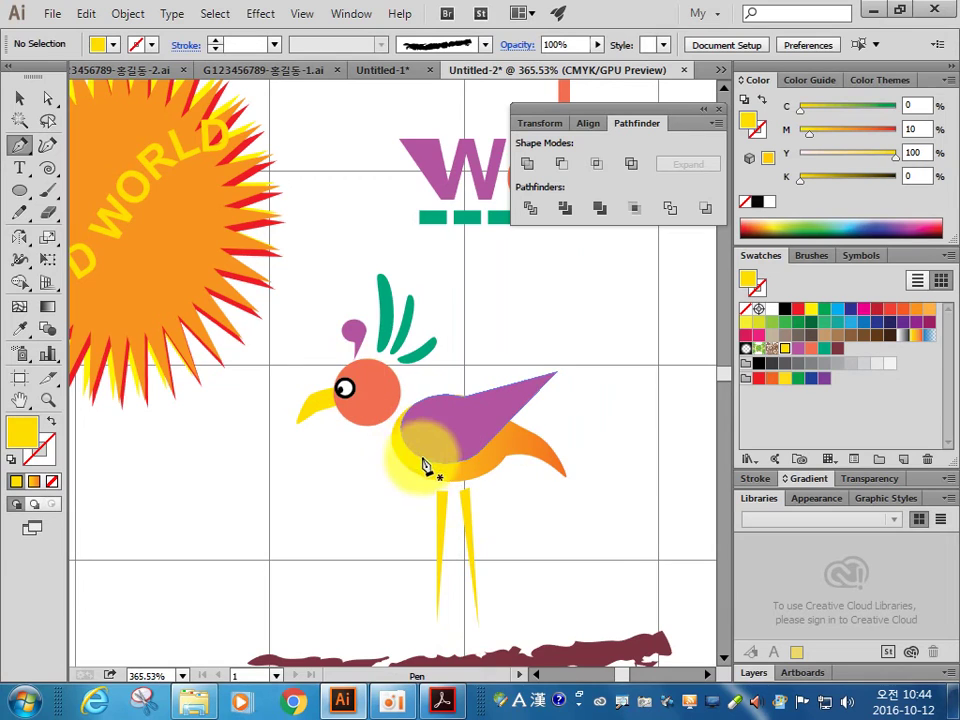
# Step: Check the reference palm trees, pick up the crest feather's green fill and draw a small flat ellipse left of the bird's legs
pyautogui.click(441, 700)
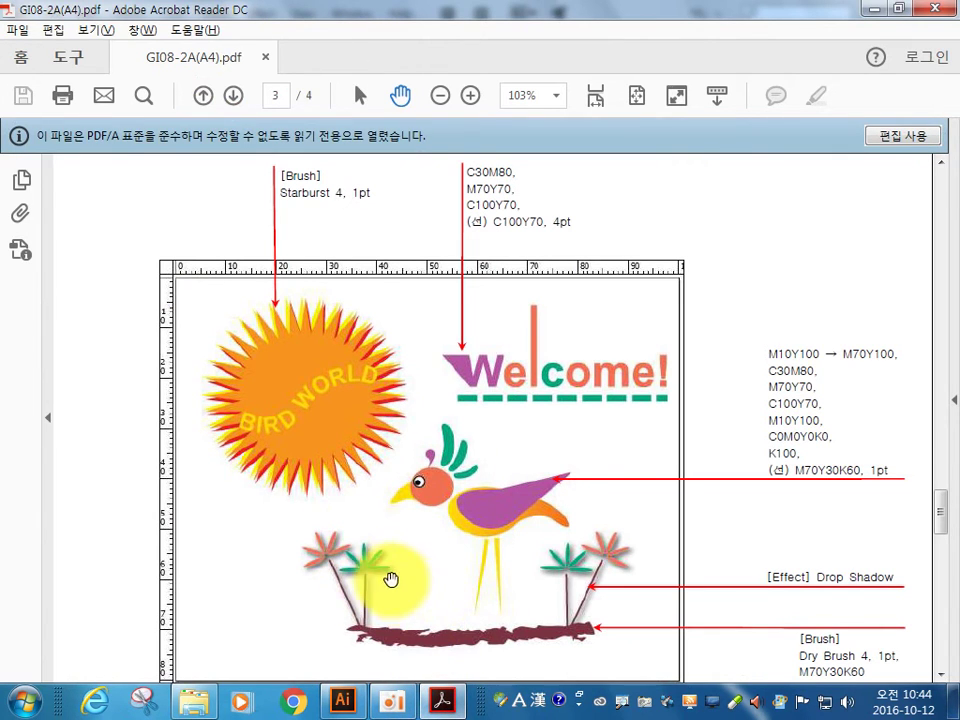
pyautogui.hotkey('alt', 'Tab')
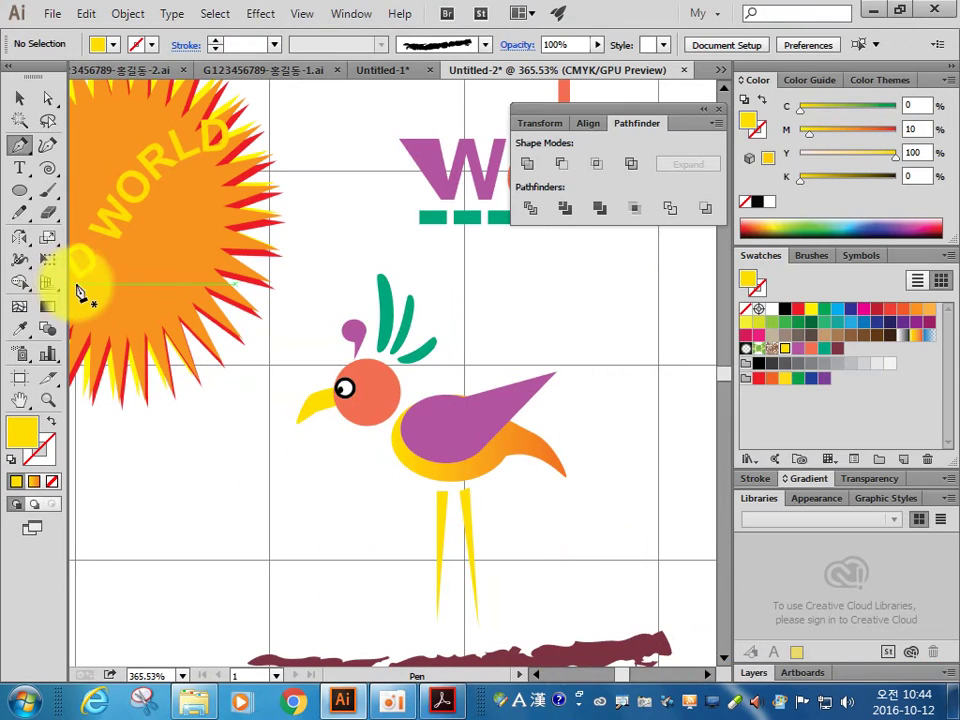
pyautogui.keyDown('ctrl'); pyautogui.click(393, 323); pyautogui.keyUp('ctrl')
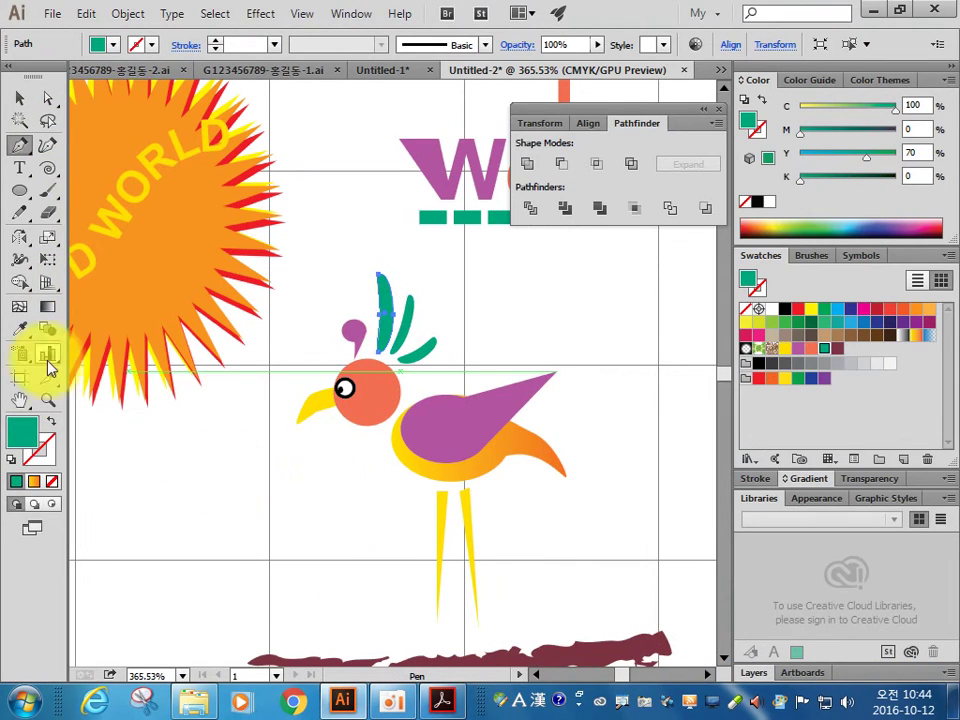
pyautogui.click(19, 190)
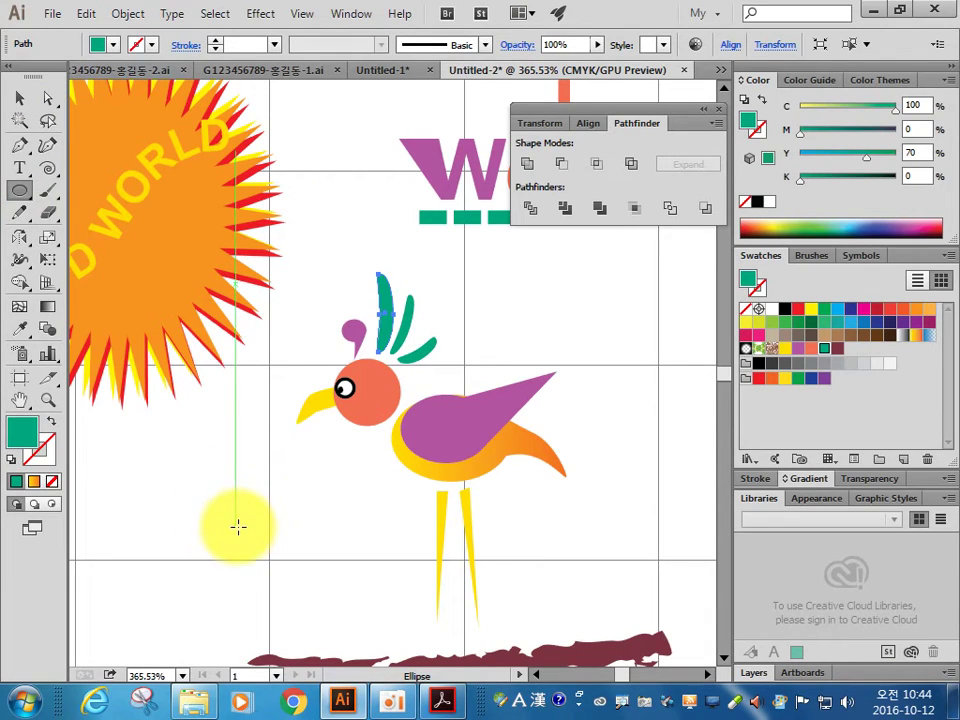
pyautogui.moveTo(266, 521)
pyautogui.mouseDown()
pyautogui.moveTo(287, 530)
pyautogui.moveTo(279, 519)
pyautogui.mouseUp()
pyautogui.scroll(5, 354, 561)
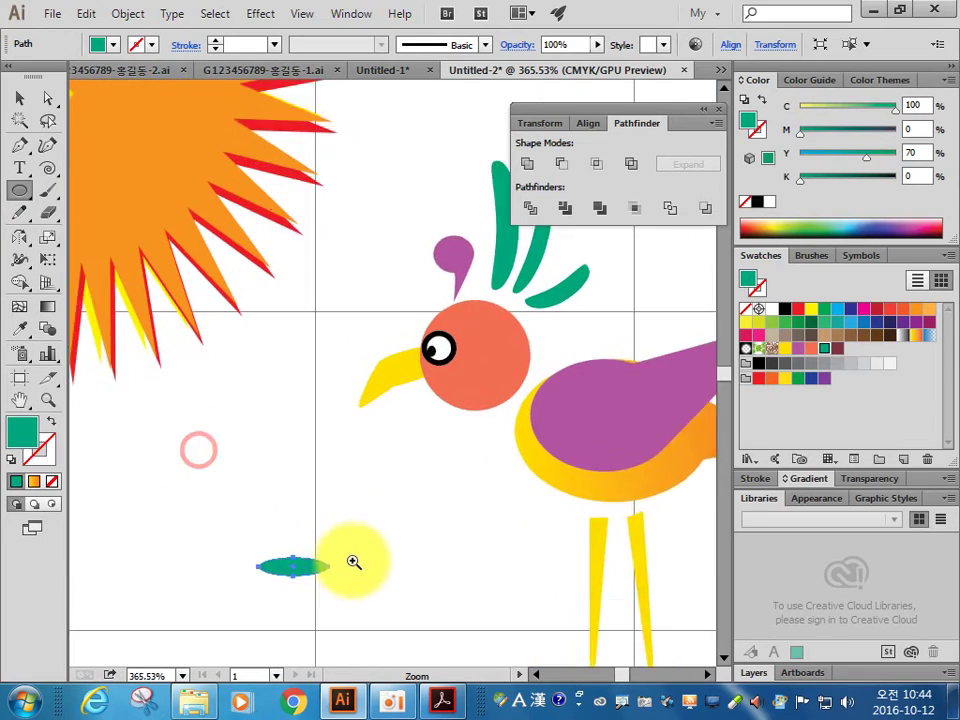
pyautogui.moveTo(420, 571); pyautogui.dragTo(429, 390)
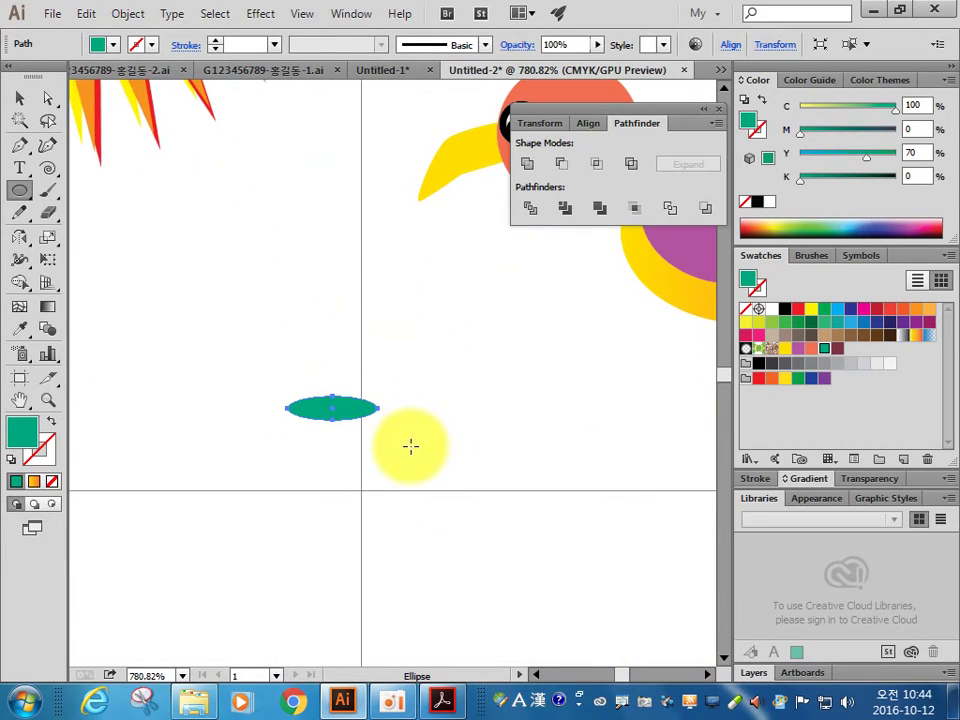
# Step: Reduce the green leaf ellipse's height slightly from its top edge
pyautogui.click(48, 98)
pyautogui.click(19, 97)
pyautogui.click(334, 401)
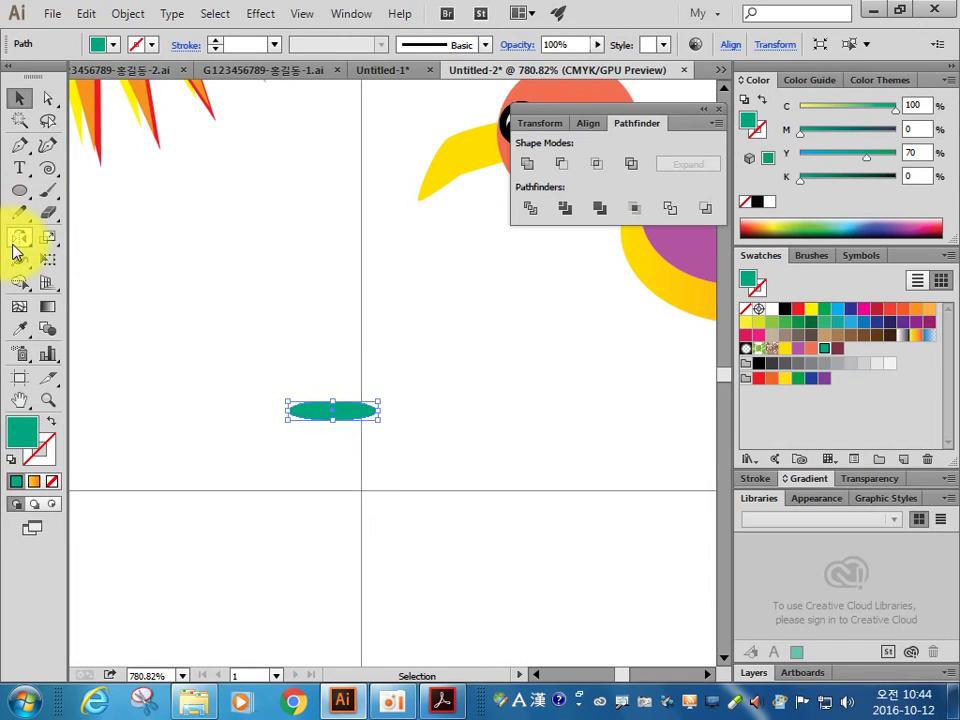
# Step: Make rotated copies of the green leaf ellipse at -45° steps about a point just off its right end, forming a five-leaf fan
pyautogui.moveTo(19, 237); pyautogui.dragTo(72, 240)
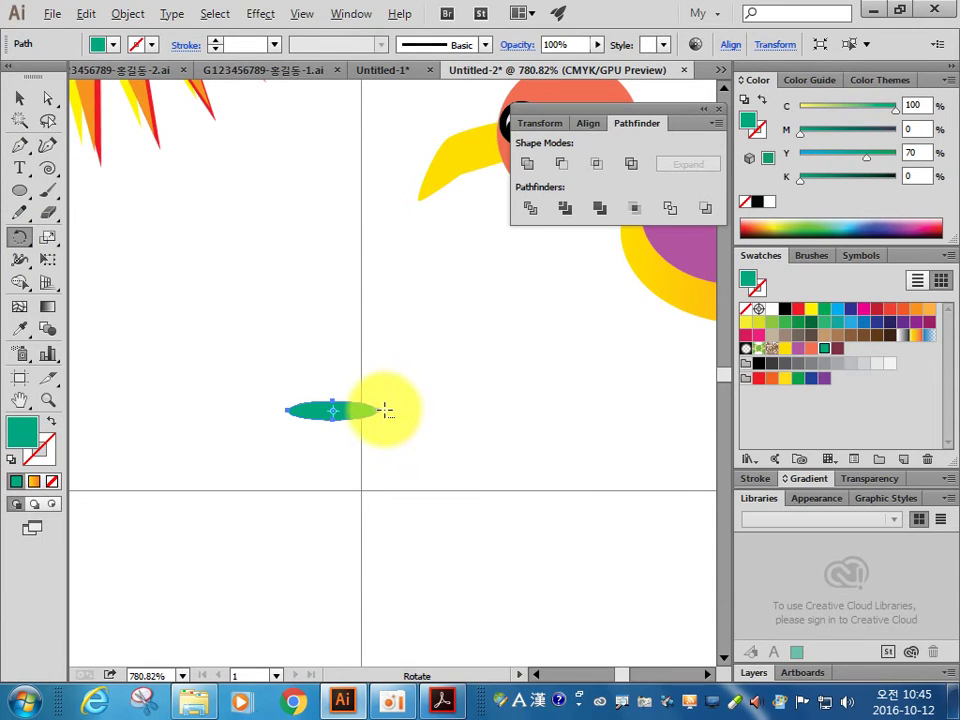
pyautogui.keyDown('alt'); pyautogui.click(385, 410); pyautogui.keyUp('alt')
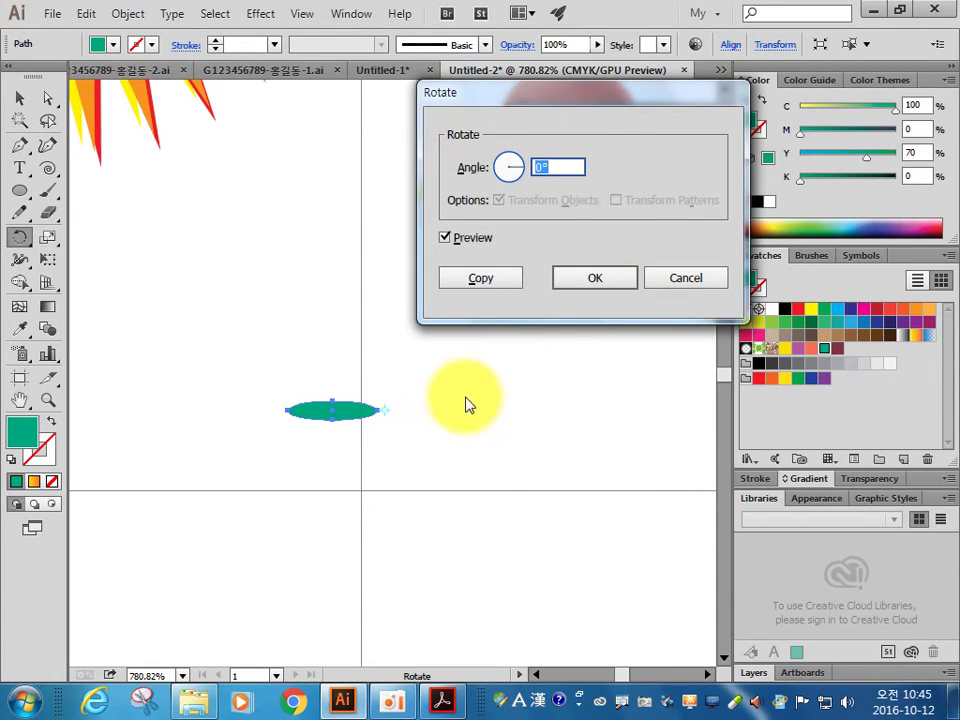
pyautogui.click(576, 290)
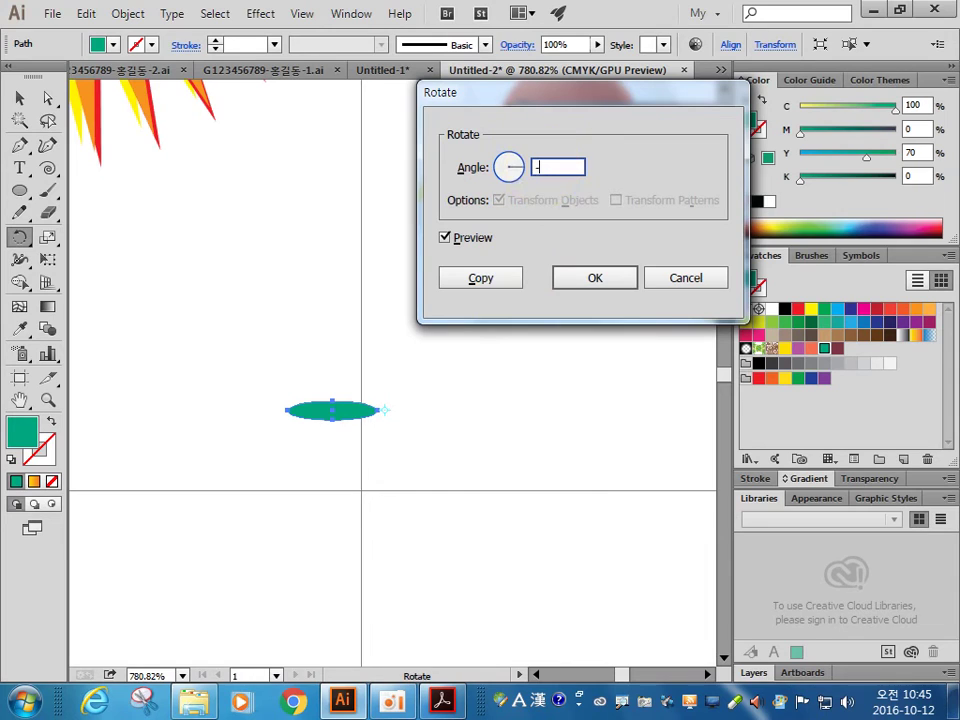
pyautogui.click(481, 280)
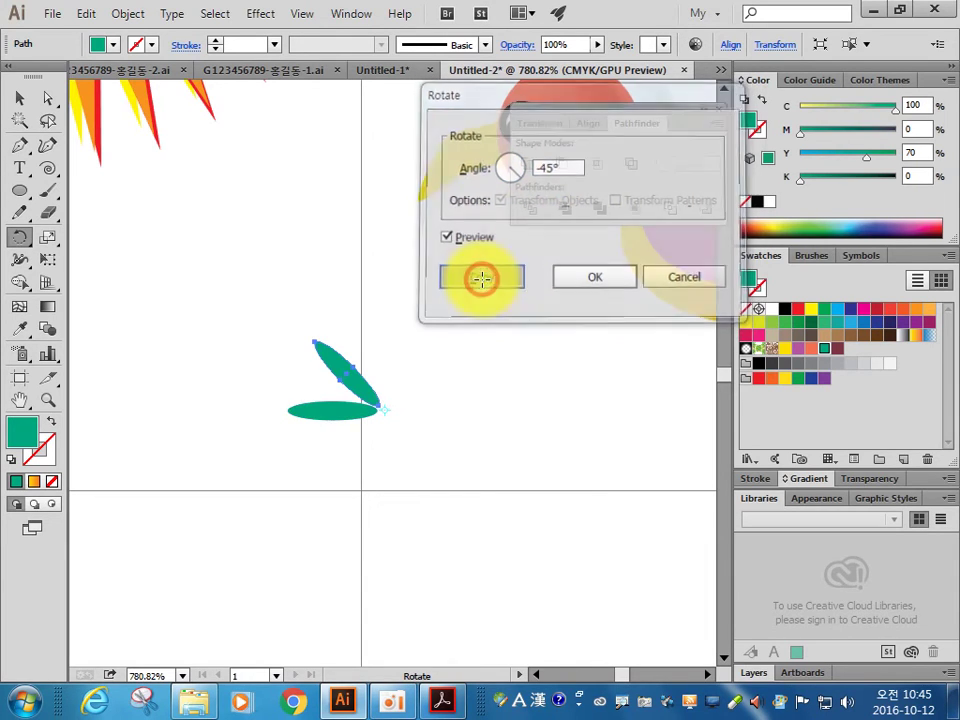
pyautogui.hotkey('ctrl', 'd')
pyautogui.hotkey('ctrl', 'd')
pyautogui.hotkey('ctrl', 'd')
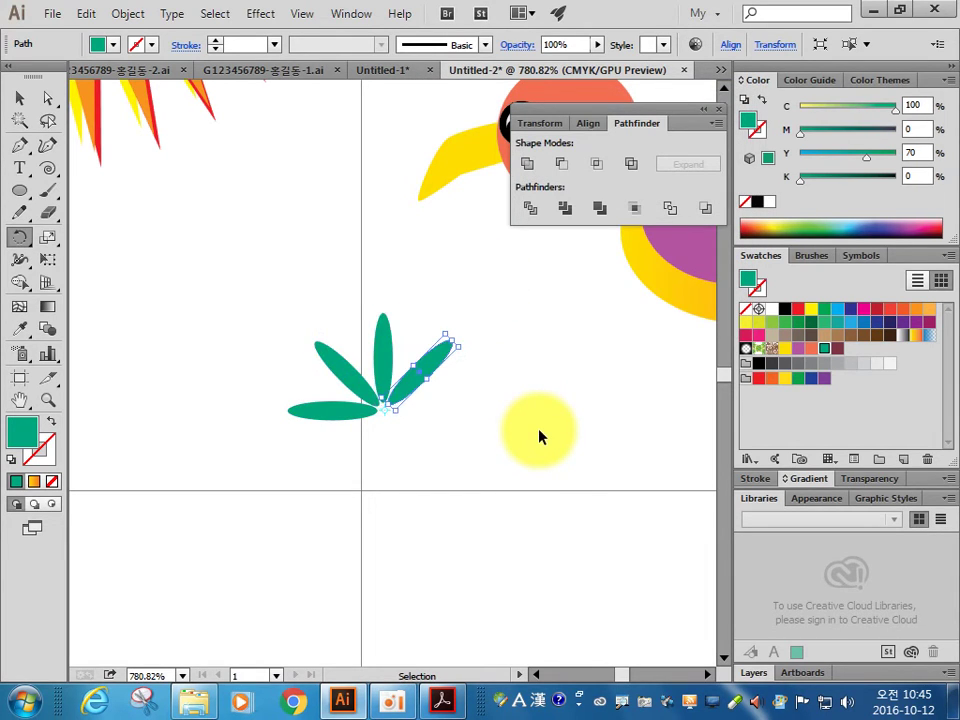
pyautogui.click(17, 97)
pyautogui.click(384, 457)
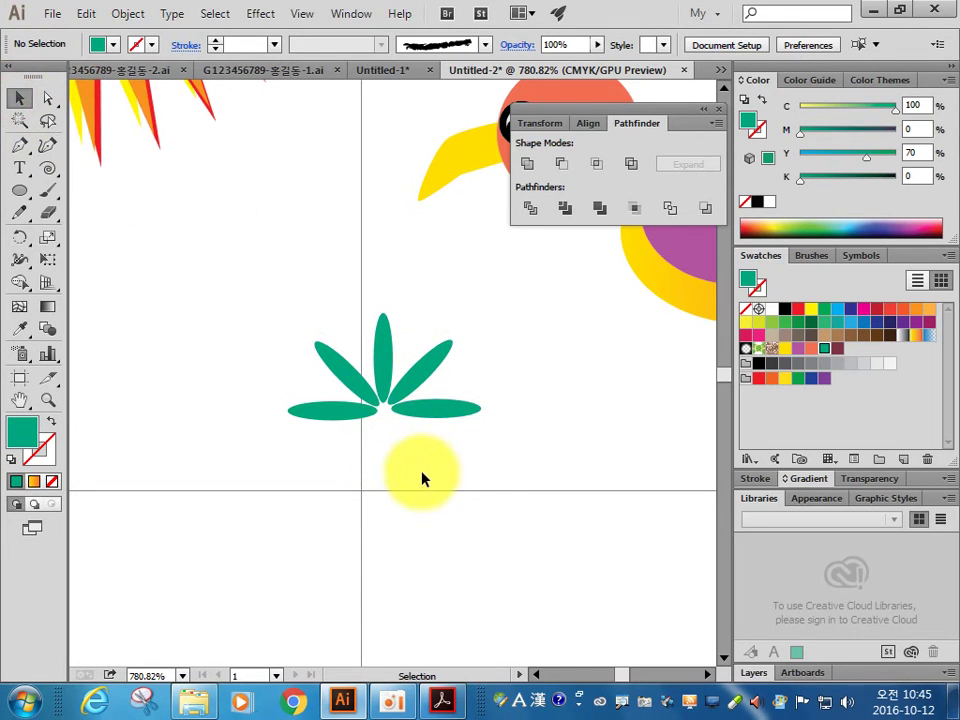
pyautogui.scroll(-3, 435, 470)
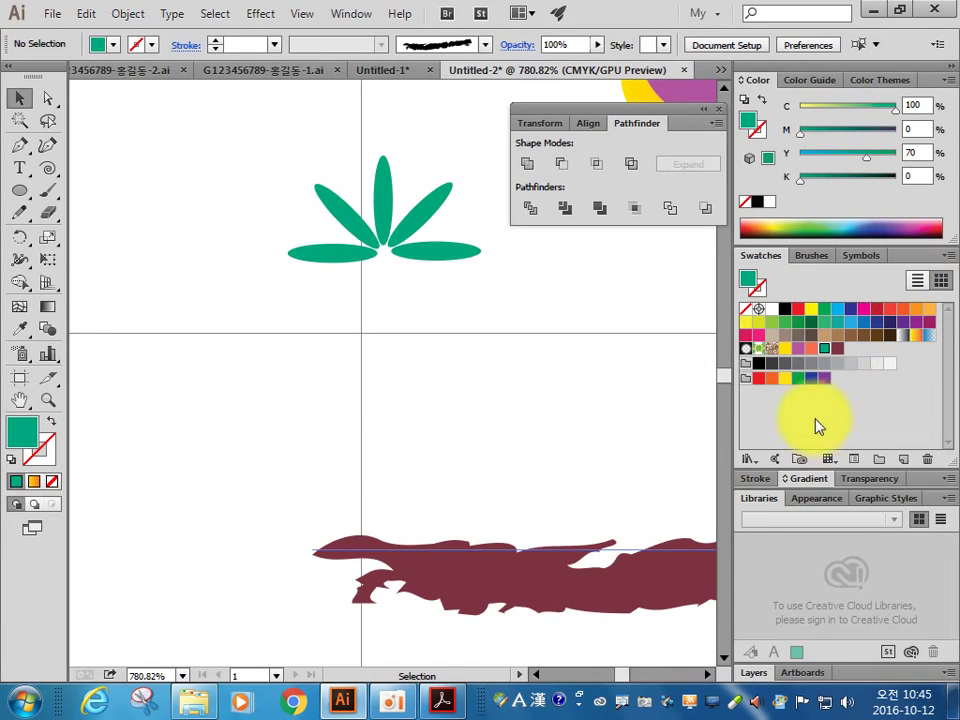
pyautogui.click(837, 348)
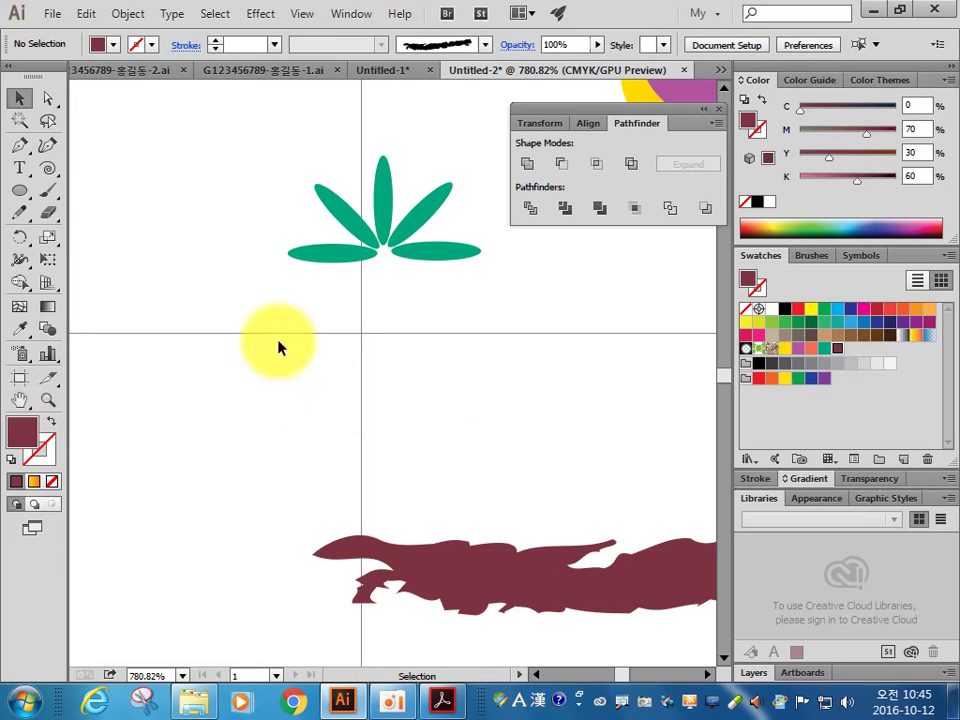
pyautogui.click(825, 350)
pyautogui.click(806, 349)
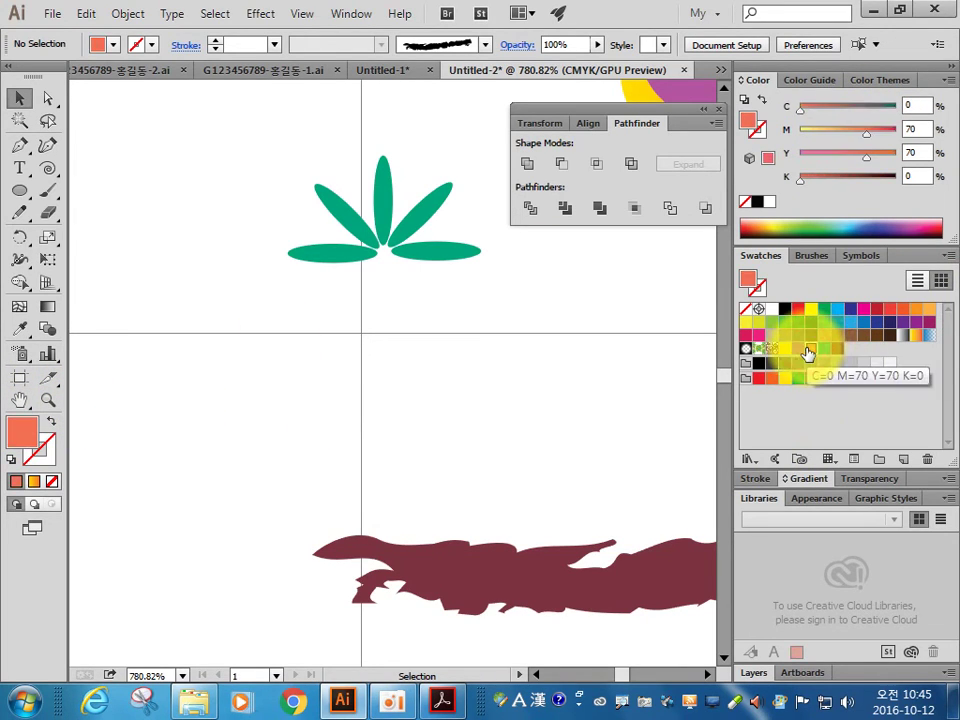
pyautogui.click(798, 353)
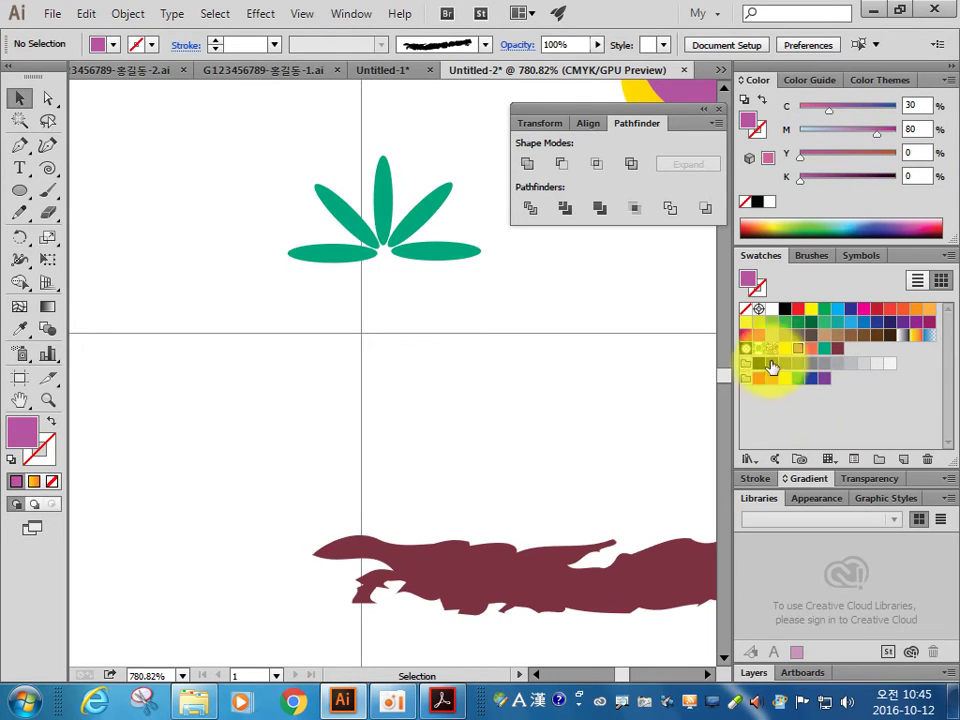
pyautogui.click(784, 349)
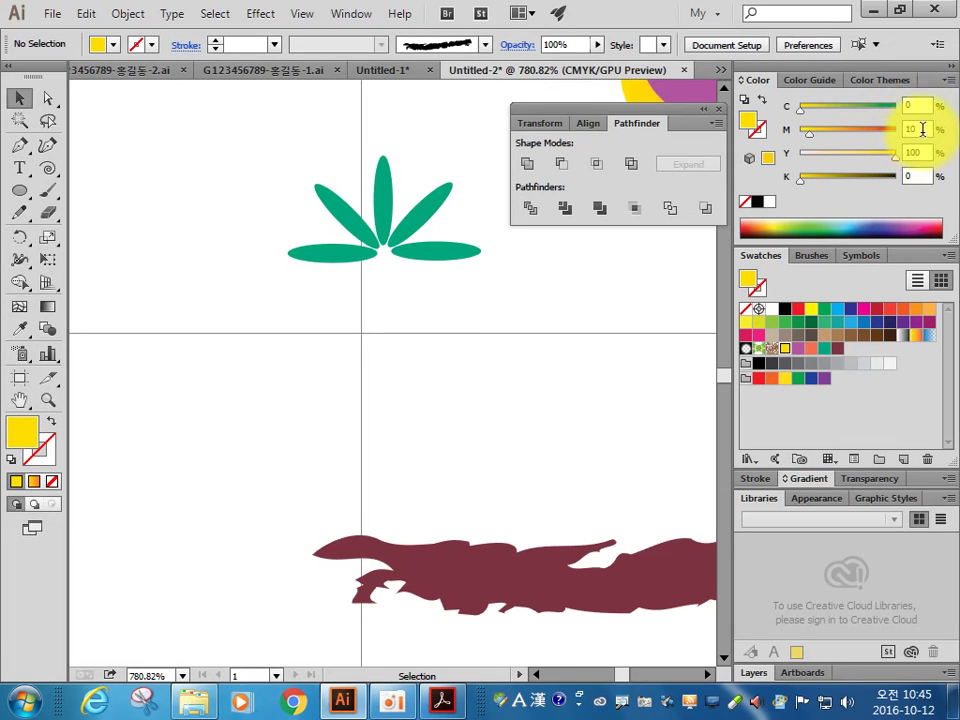
# Step: Draw a straight vertical trunk with the Pen from the leaf fan's centre down to the ground, with no fill and an M70 Y30 K60 stroke
pyautogui.click(836, 349)
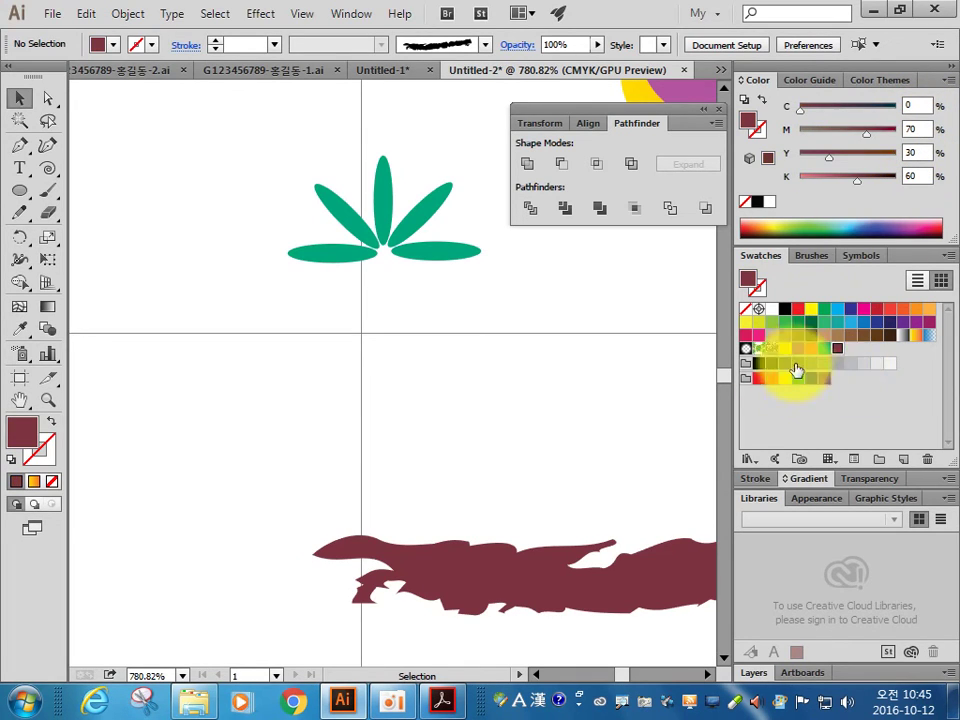
pyautogui.click(51, 422)
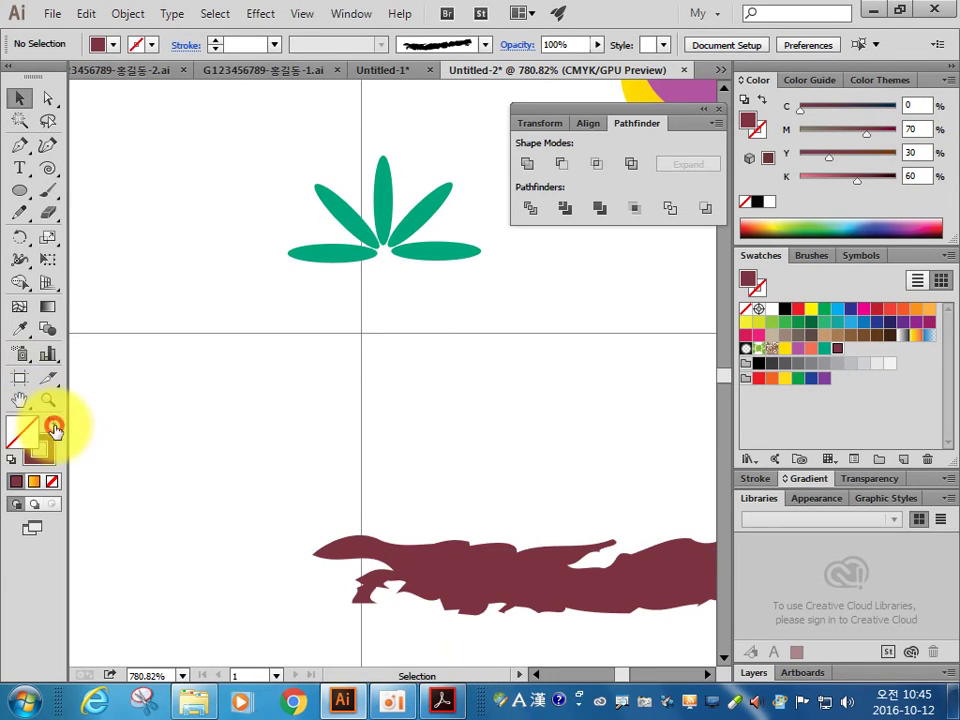
pyautogui.click(19, 145)
pyautogui.click(383, 251)
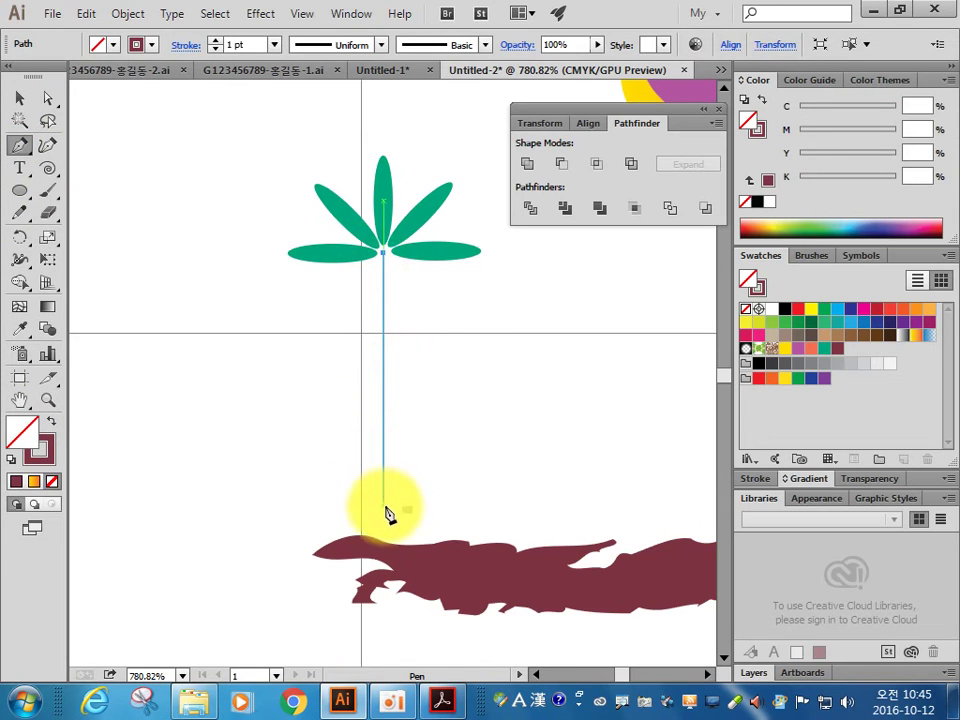
pyautogui.click(383, 531)
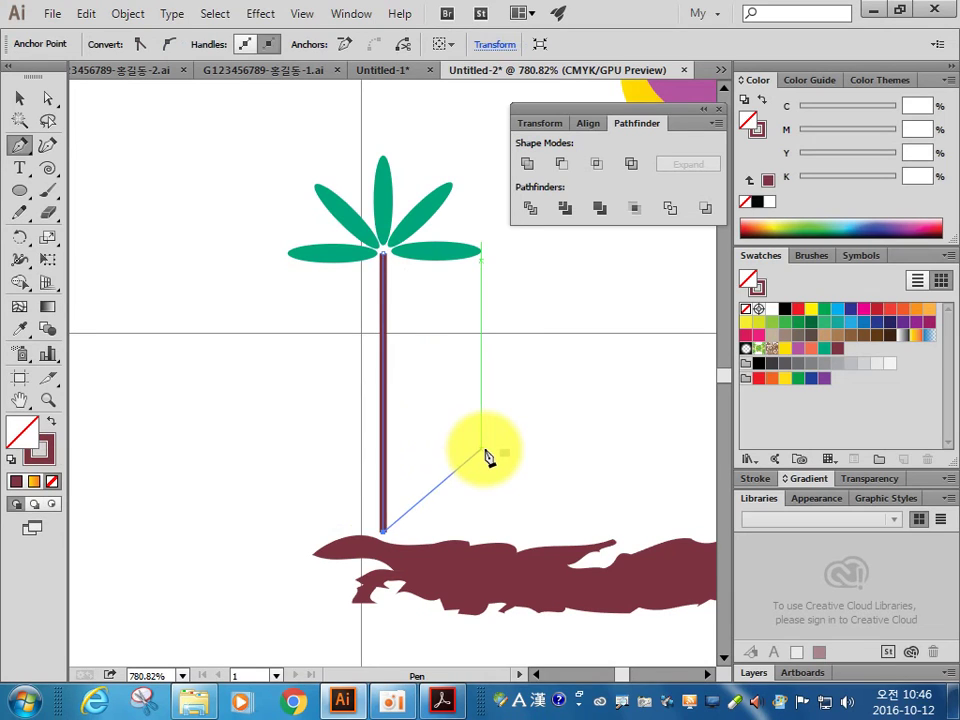
pyautogui.press('Escape')
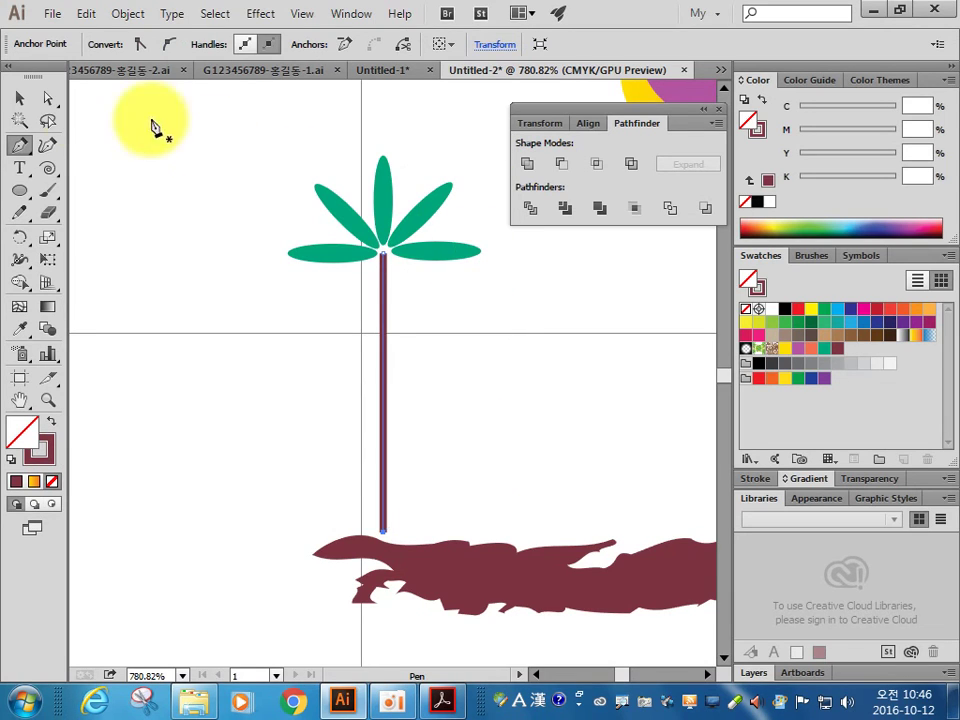
# Step: Look at the trunk's stroke weight and compare it with the line specification in the exam PDF in Acrobat Reader, then return to Illustrator
pyautogui.click(752, 478)
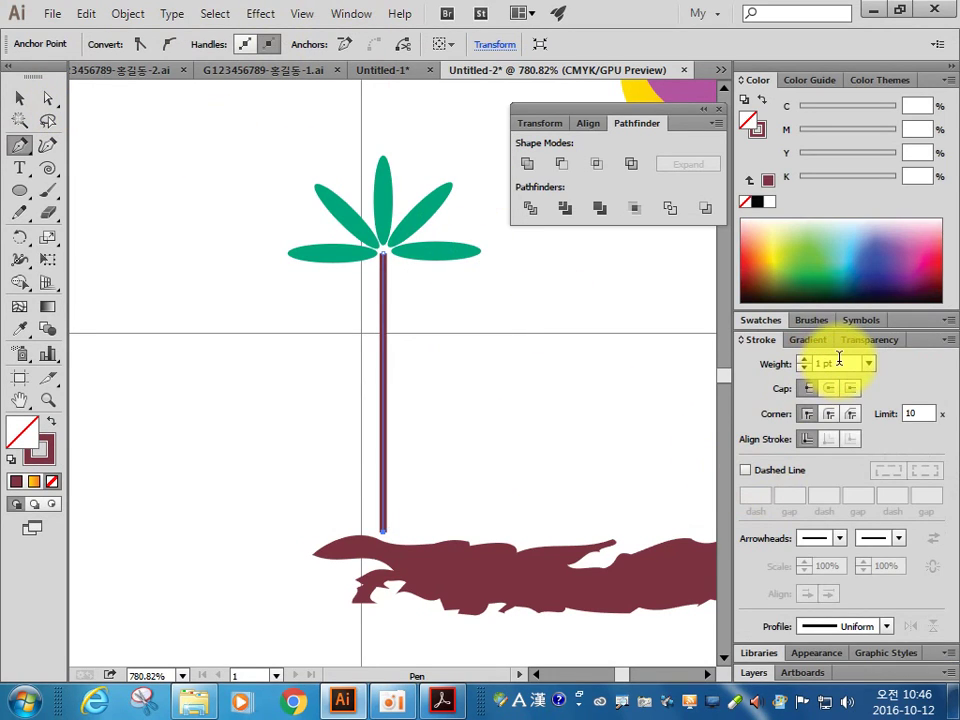
pyautogui.click(22, 99)
pyautogui.click(441, 700)
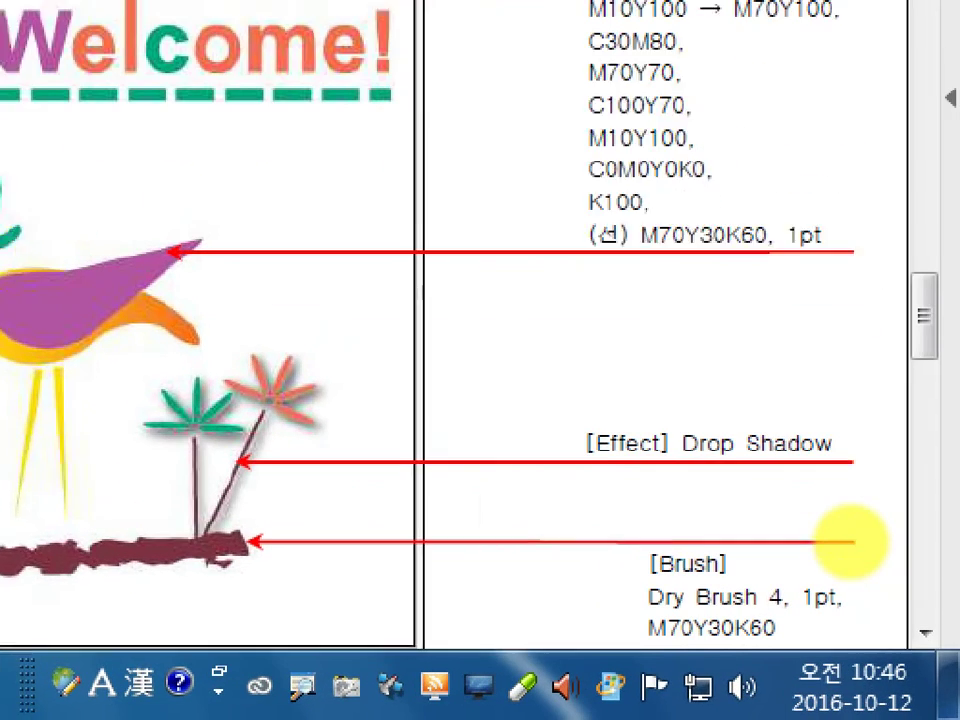
pyautogui.moveTo(787, 452); pyautogui.dragTo(815, 498)
pyautogui.moveTo(672, 278)
pyautogui.mouseDown()
pyautogui.moveTo(705, 279)
pyautogui.moveTo(860, 180)
pyautogui.moveTo(628, 185)
pyautogui.mouseUp()
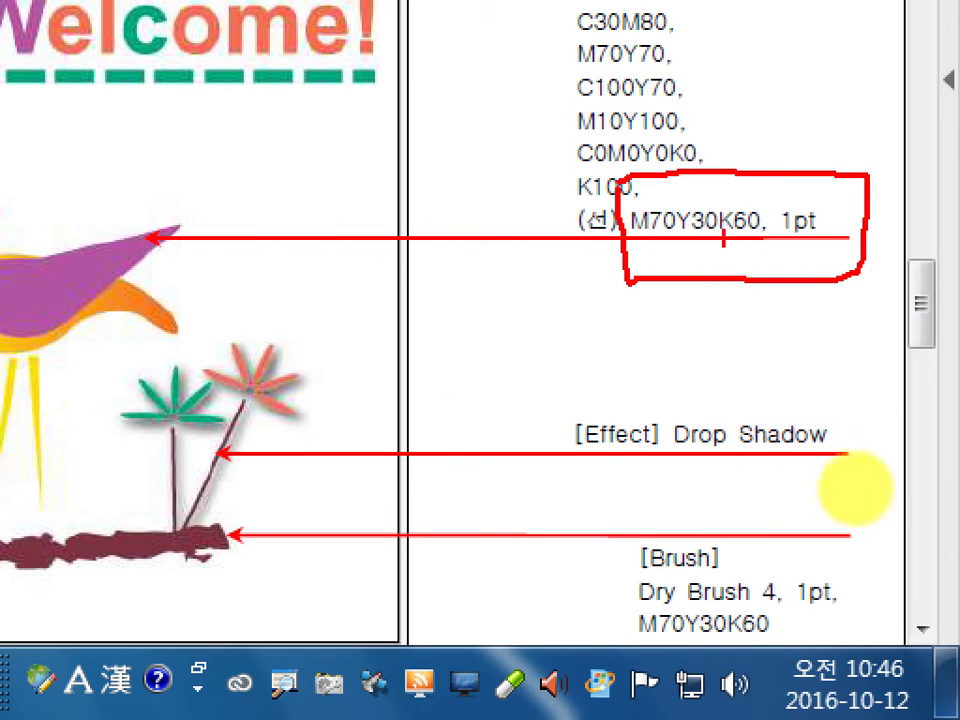
pyautogui.press('Escape')
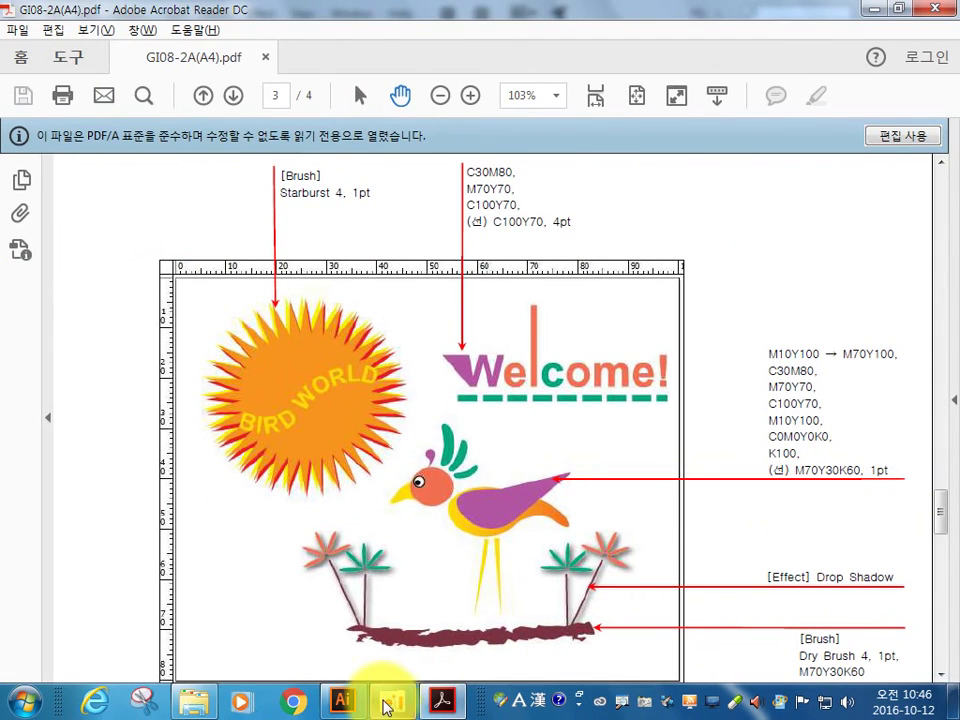
pyautogui.click(343, 700)
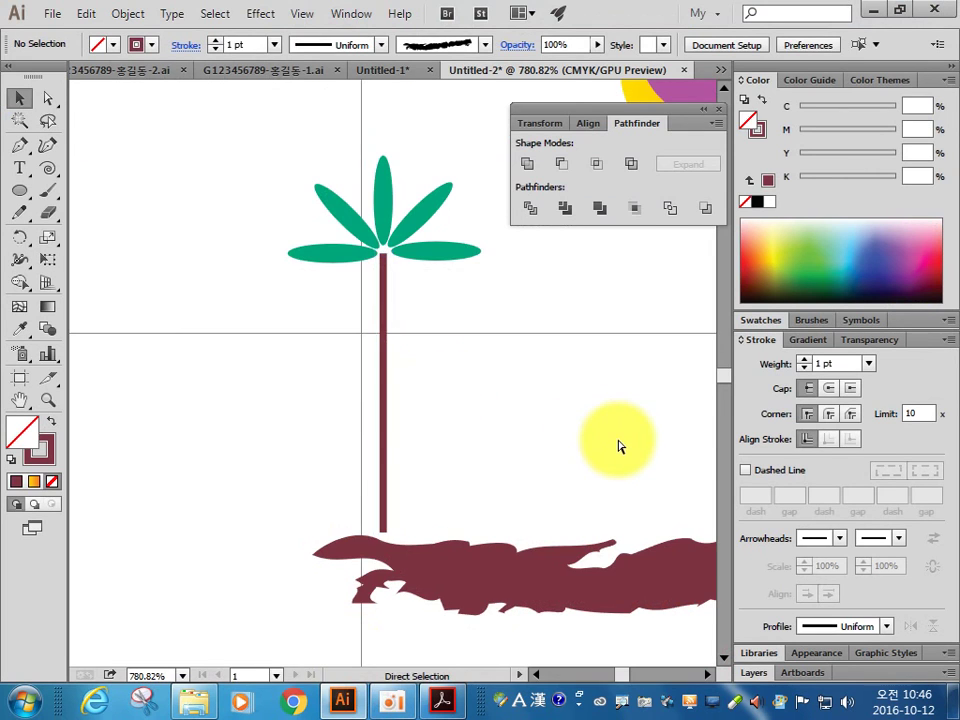
# Step: Shorten the palm tree by moving its leaves and the trunk's upper anchor point down together, keeping the trunk's base in place
pyautogui.hotkey('ctrl', '-')
pyautogui.hotkey('ctrl', '-')
pyautogui.moveTo(497, 429); pyautogui.dragTo(319, 492)
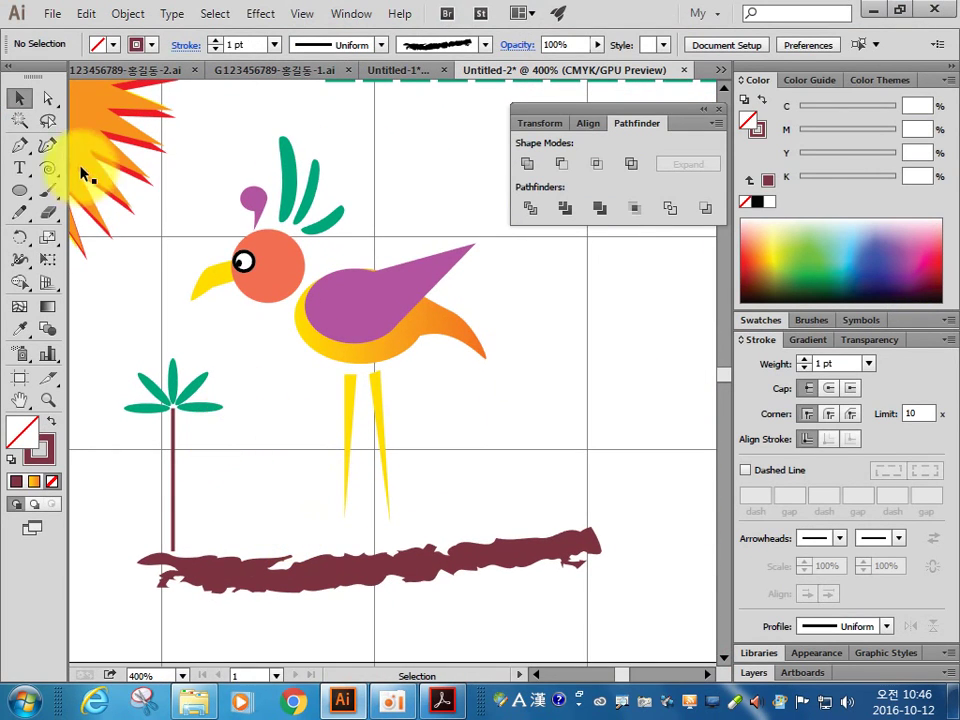
pyautogui.click(47, 97)
pyautogui.moveTo(239, 443); pyautogui.dragTo(71, 362)
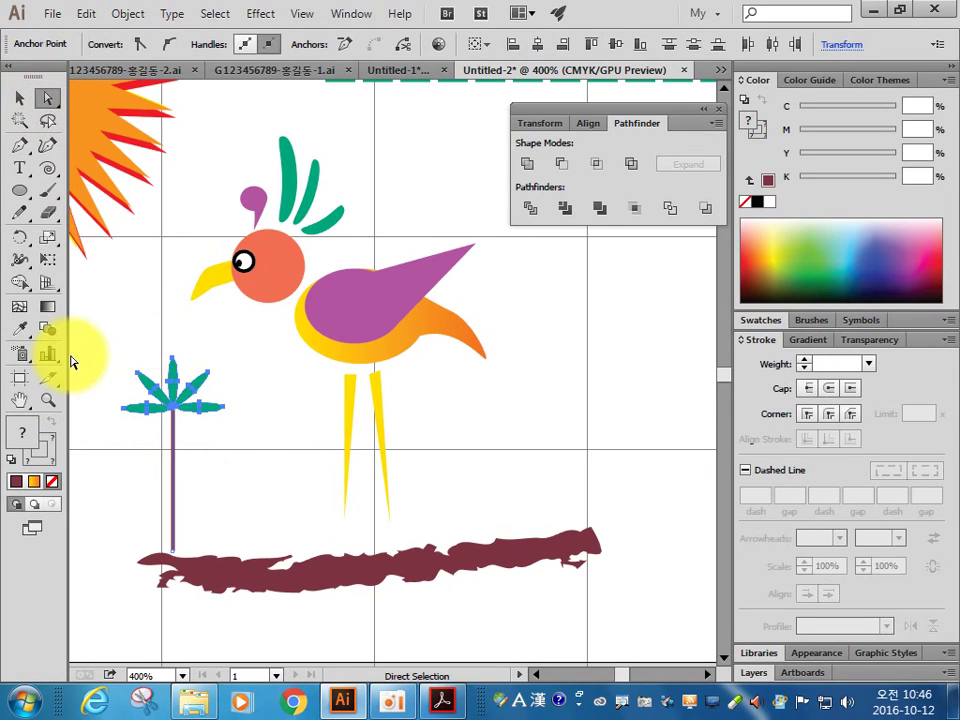
pyautogui.press('Down')
pyautogui.press('Down')
pyautogui.press('Down')
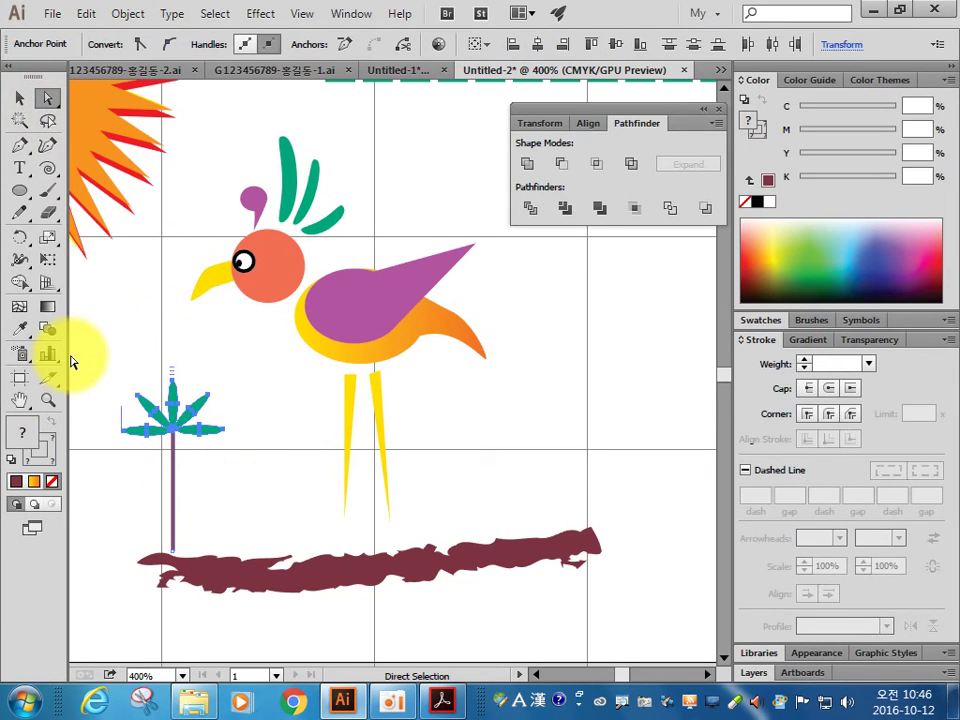
pyautogui.click(19, 97)
pyautogui.click(246, 503)
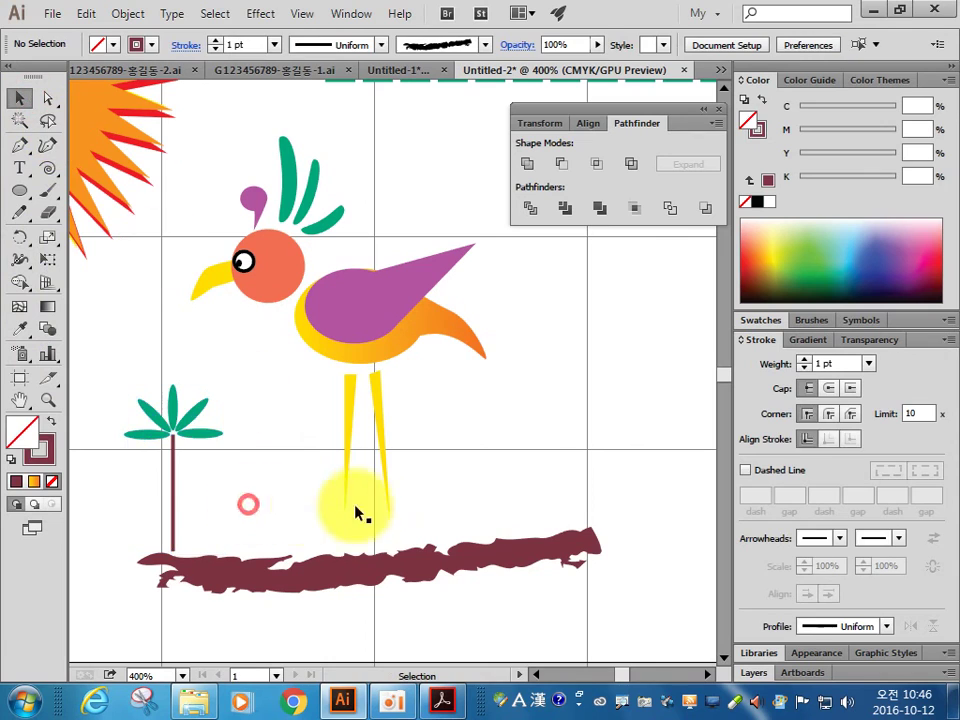
# Step: Select the whole green palm tree and place a copy of it just to its left
pyautogui.press('space')
pyautogui.moveTo(258, 510); pyautogui.dragTo(311, 315)
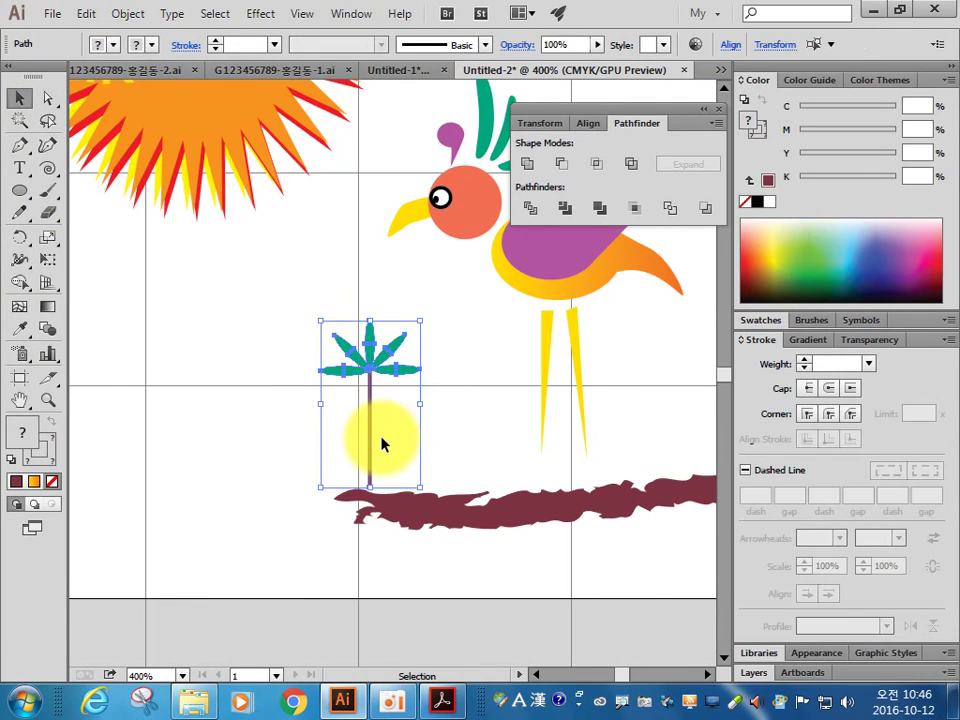
pyautogui.moveTo(369, 435); pyautogui.dragTo(312, 429)
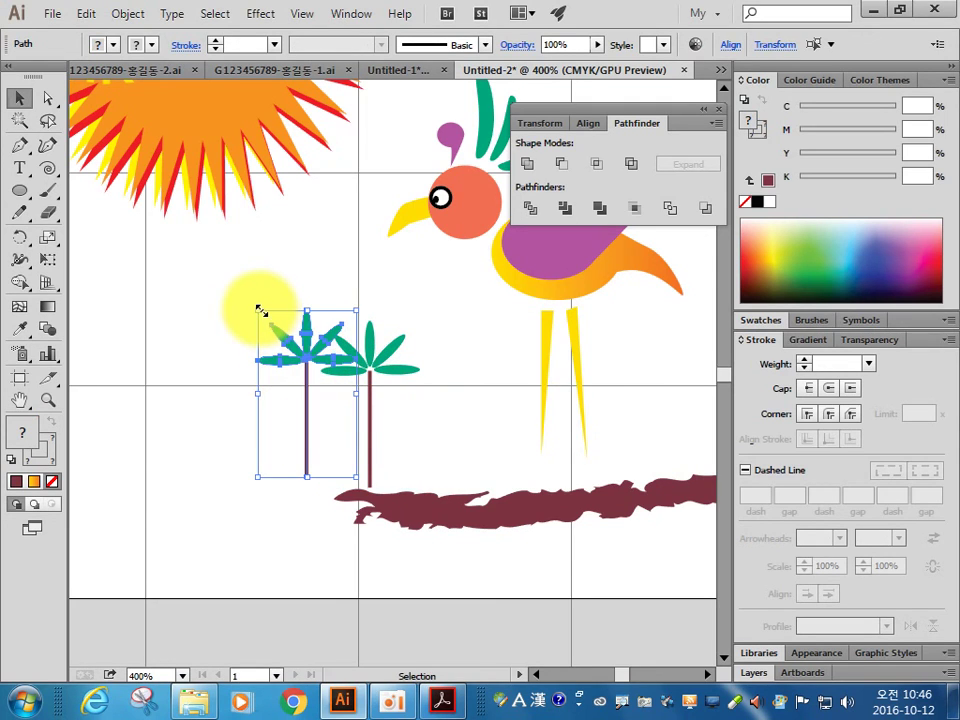
# Step: Enlarge the copied palm, tilt it to the left and set its trunk base beside the first trunk on the ground
pyautogui.moveTo(258, 308); pyautogui.dragTo(227, 260)
pyautogui.moveTo(222, 488); pyautogui.dragTo(272, 493)
pyautogui.moveTo(317, 433); pyautogui.dragTo(342, 455)
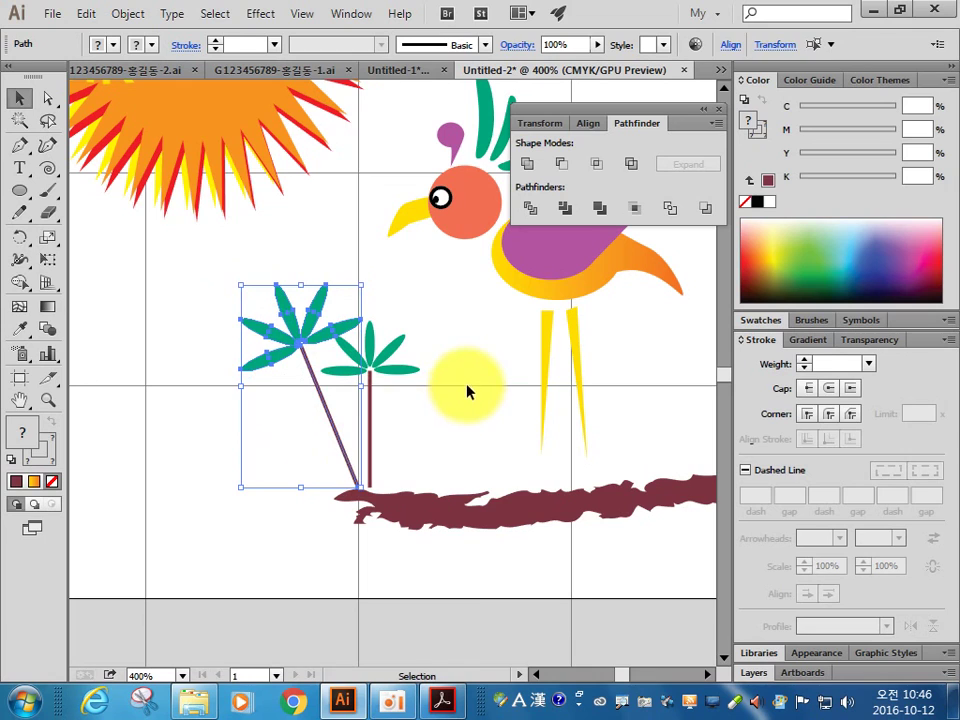
pyautogui.click(466, 392)
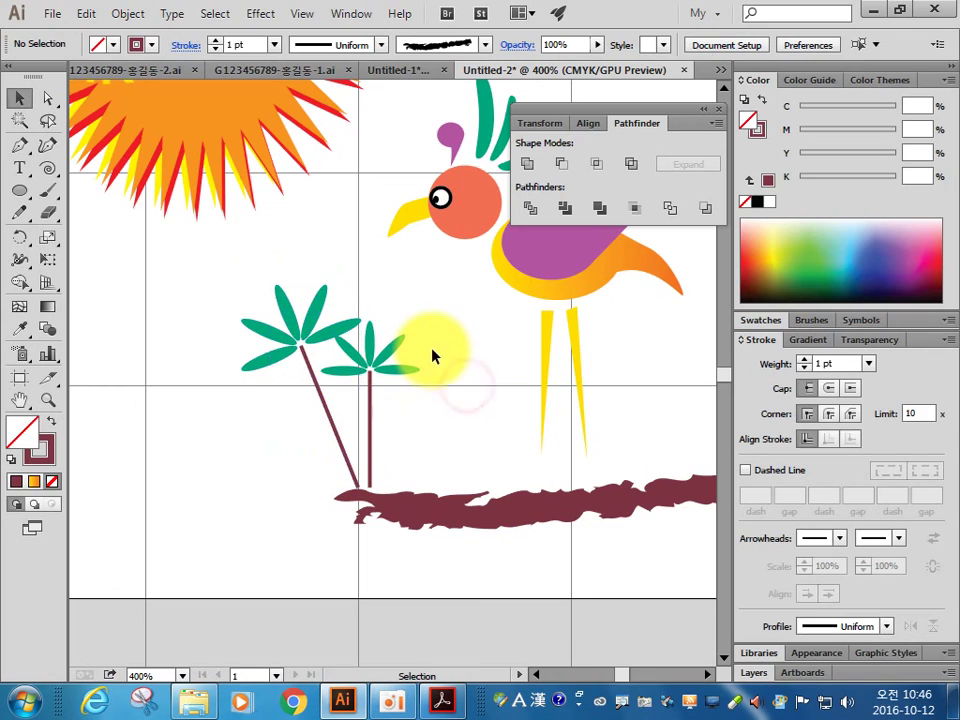
# Step: Check the reference palms and recolour the tilted palm's five leaves with the M70 Y70 fill sampled from the tall letter l in Welcome
pyautogui.click(438, 700)
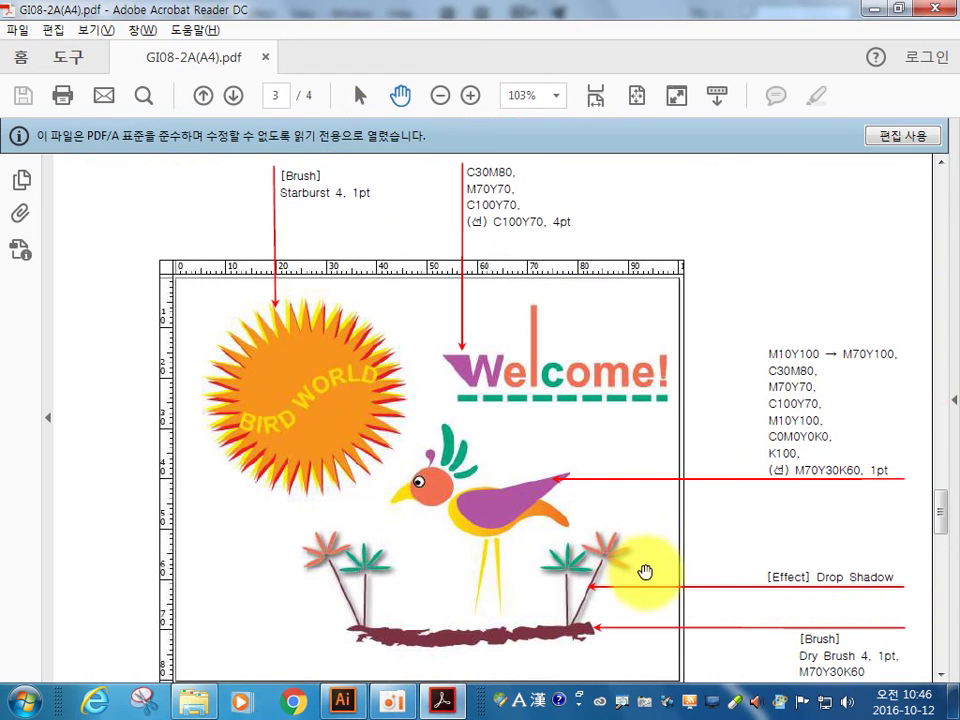
pyautogui.hotkey('alt', 'Tab')
pyautogui.click(308, 314)
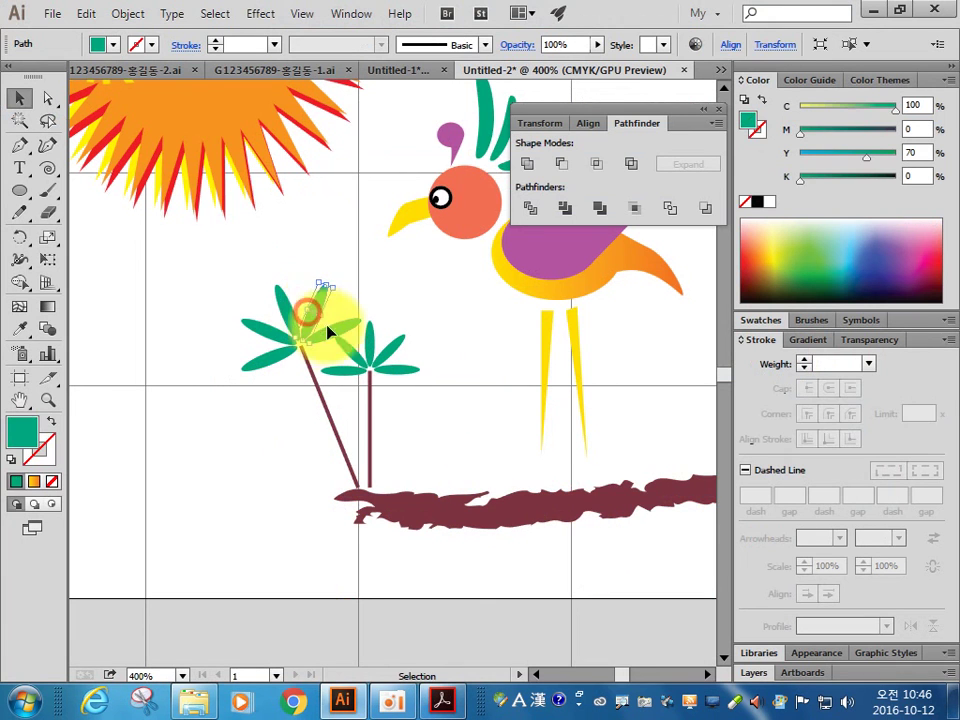
pyautogui.keyDown('shift'); pyautogui.click(332, 334); pyautogui.keyUp('shift')
pyautogui.keyDown('shift'); pyautogui.click(285, 315); pyautogui.keyUp('shift')
pyautogui.keyDown('shift'); pyautogui.click(261, 332); pyautogui.keyUp('shift')
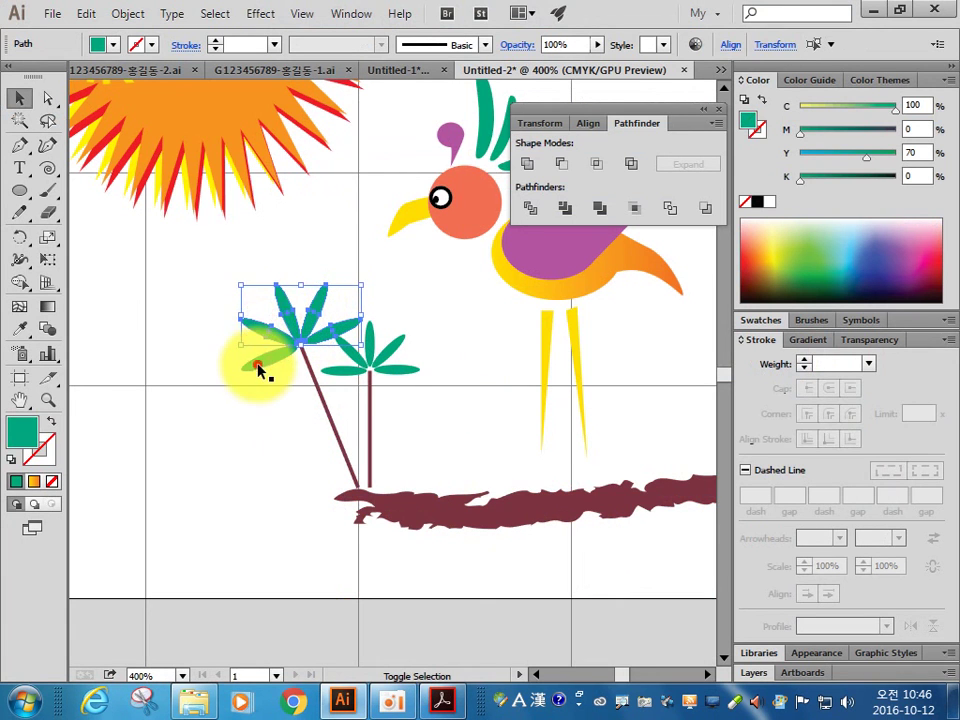
pyautogui.moveTo(454, 368); pyautogui.dragTo(253, 621)
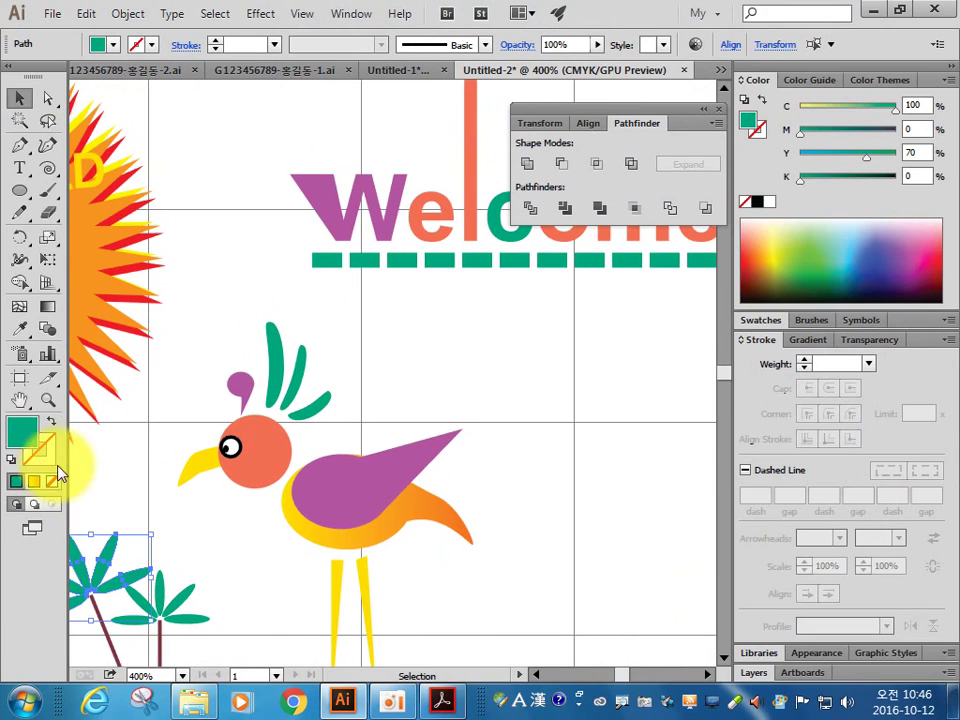
pyautogui.click(21, 330)
pyautogui.click(474, 160)
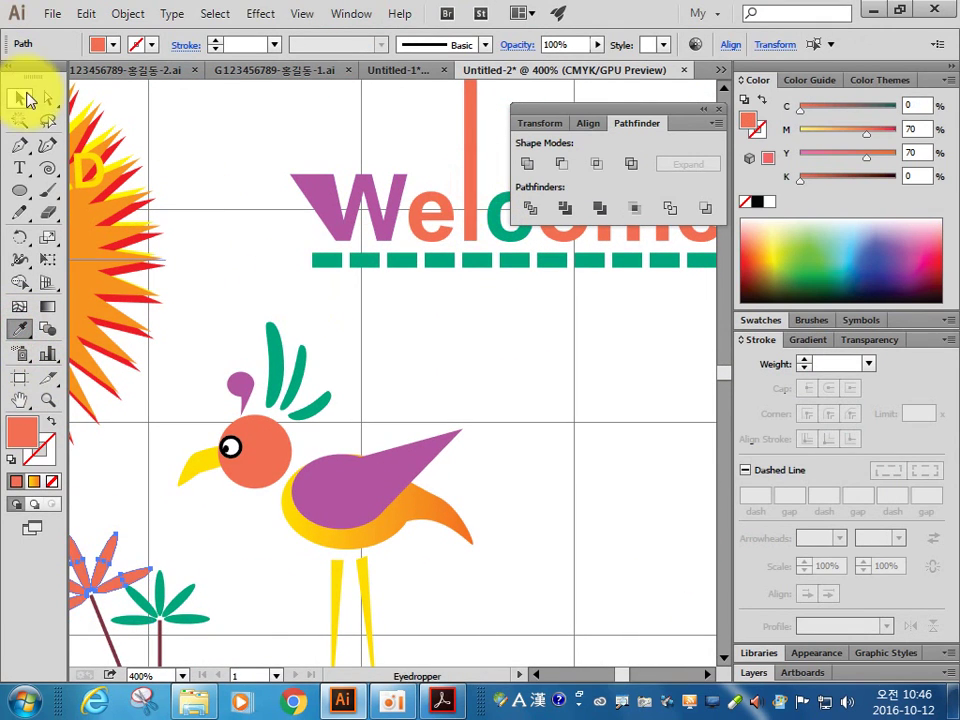
pyautogui.click(27, 98)
pyautogui.click(236, 574)
# Step: Select both palm trees and start a Stylize Drop Shadow effect on them with the preview turned on
pyautogui.moveTo(315, 591); pyautogui.dragTo(439, 331)
pyautogui.moveTo(343, 403); pyautogui.dragTo(163, 312)
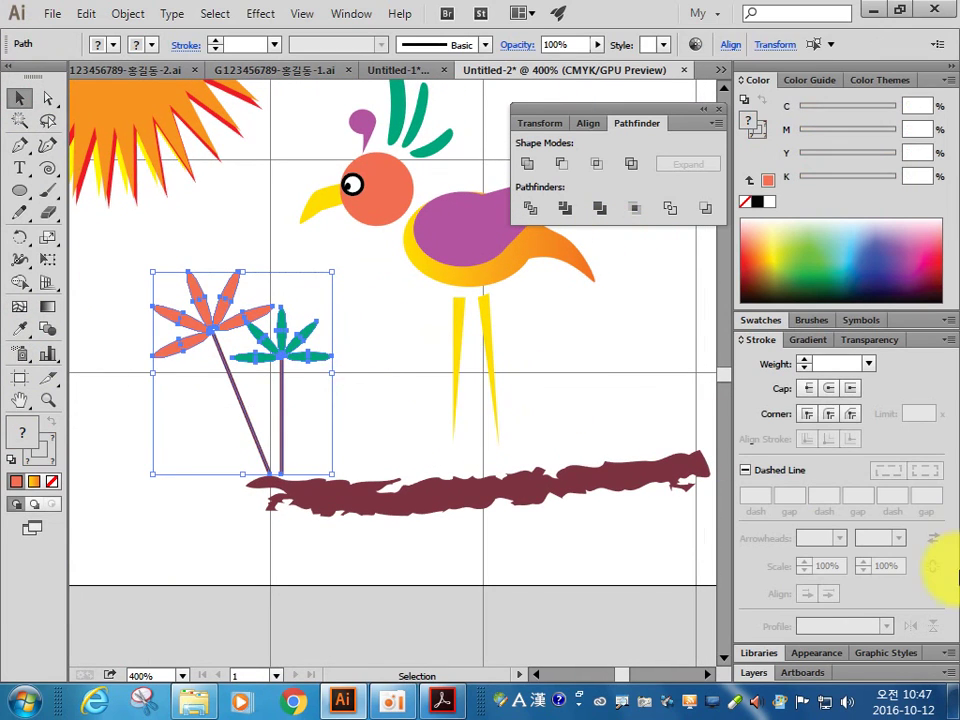
pyautogui.click(261, 14)
pyautogui.moveTo(292, 225)
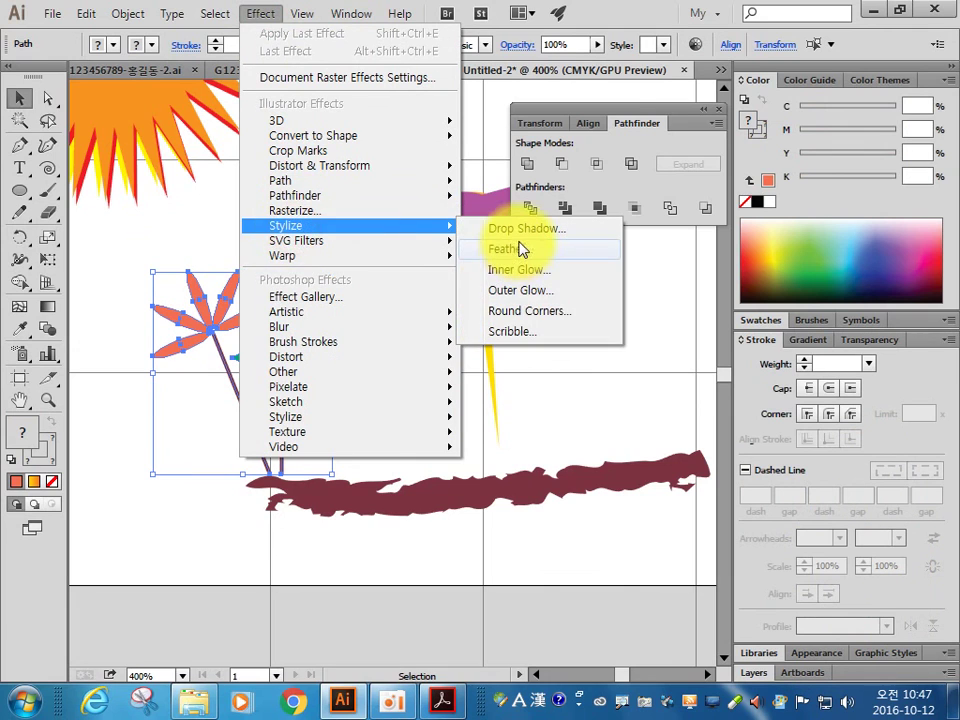
pyautogui.click(524, 229)
pyautogui.click(570, 356)
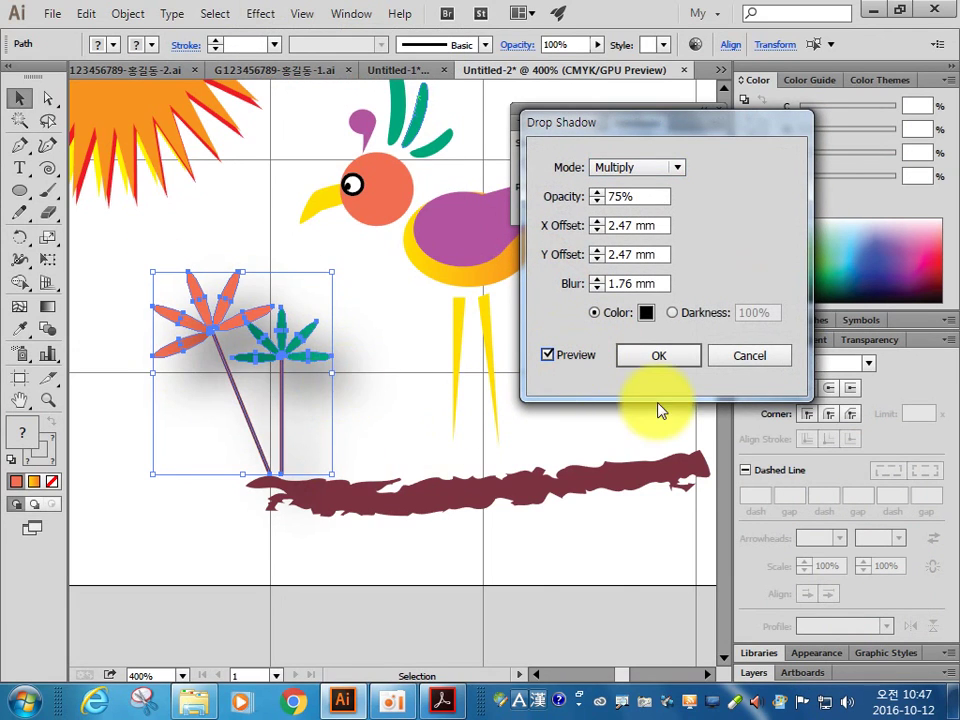
# Step: Set the palms' drop shadow to 0.3 mm X offset, 0.3 mm Y offset and 0.2 mm blur, and apply it
pyautogui.doubleClick(621, 283)
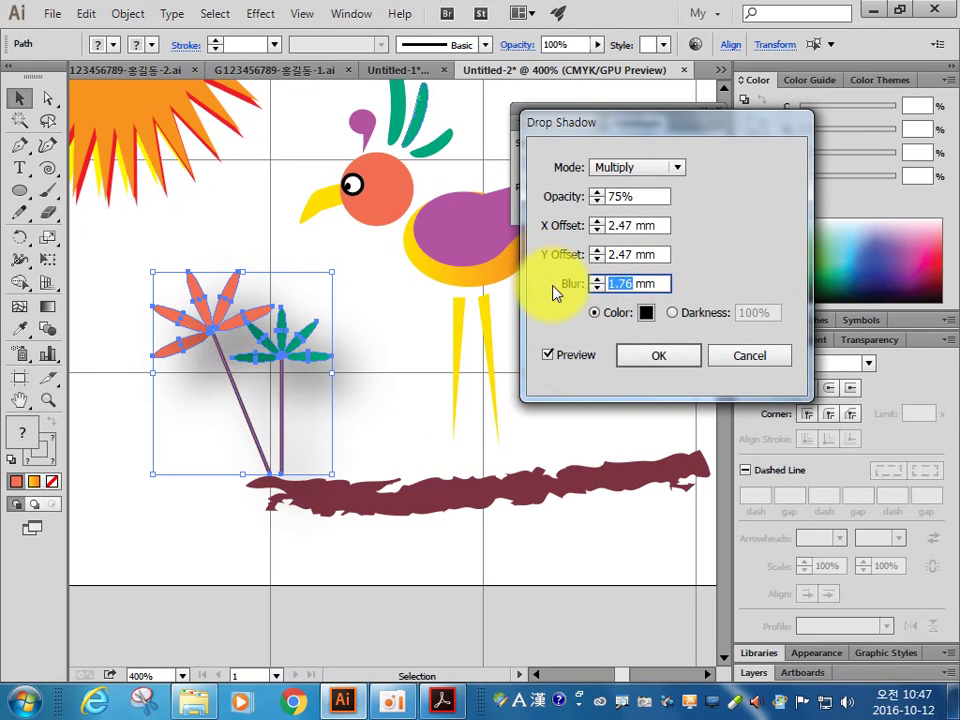
pyautogui.write('.')
pyautogui.click(625, 253)
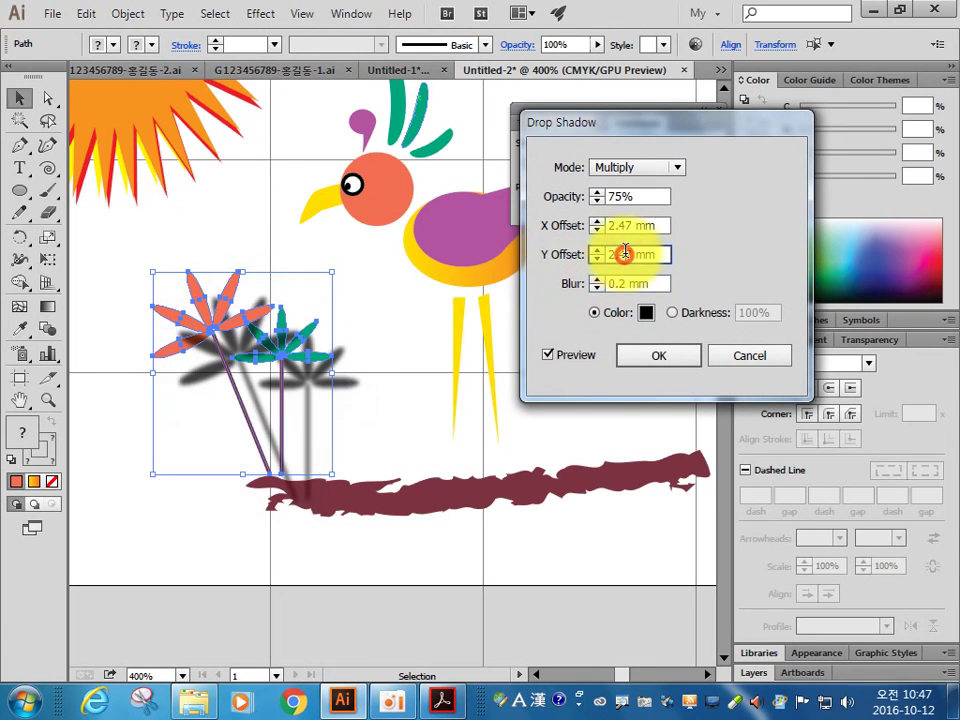
pyautogui.doubleClick(633, 256)
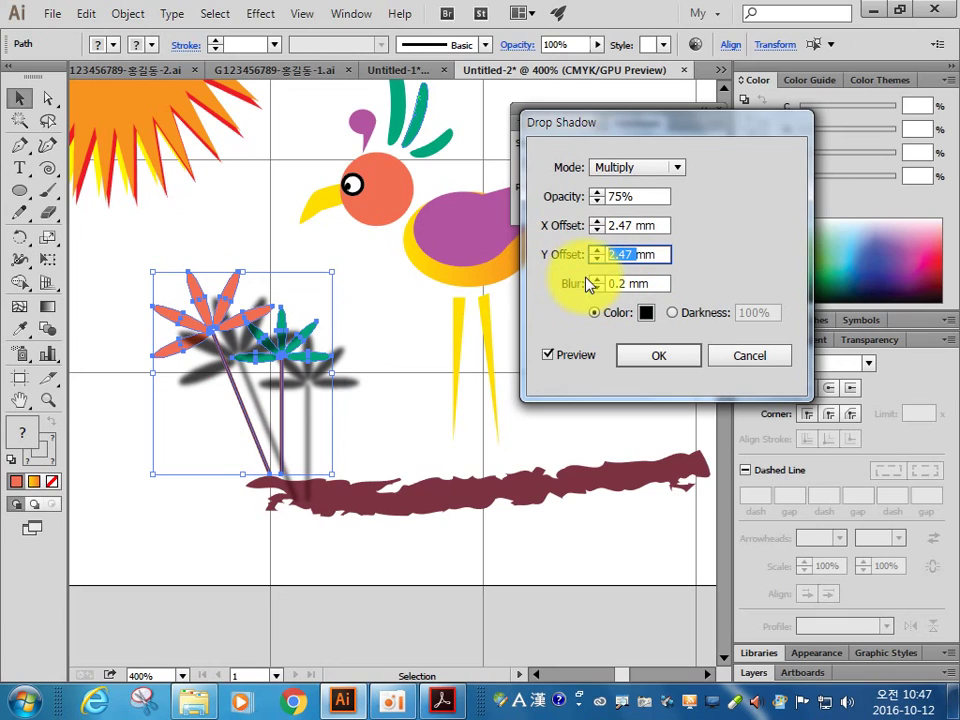
pyautogui.write('.3')
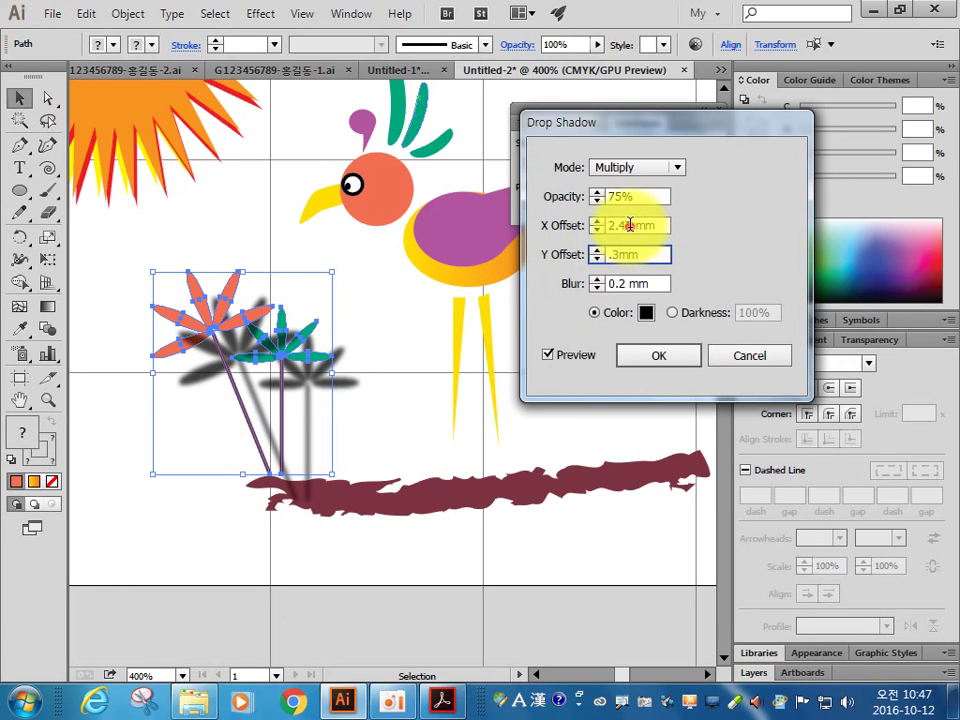
pyautogui.doubleClick(630, 225)
pyautogui.write('.3')
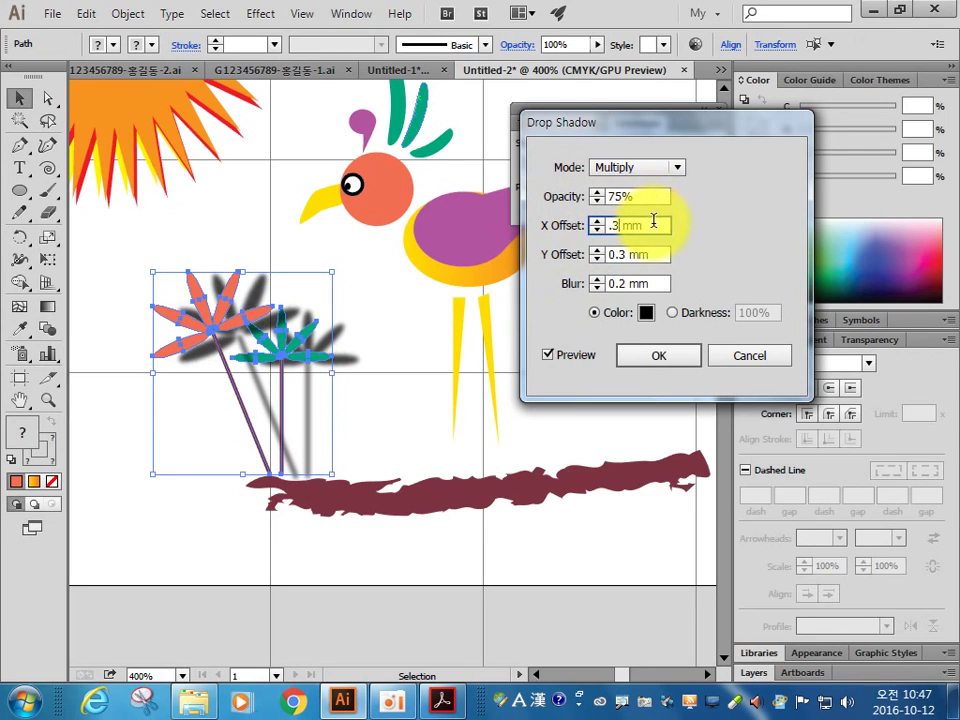
pyautogui.click(657, 253)
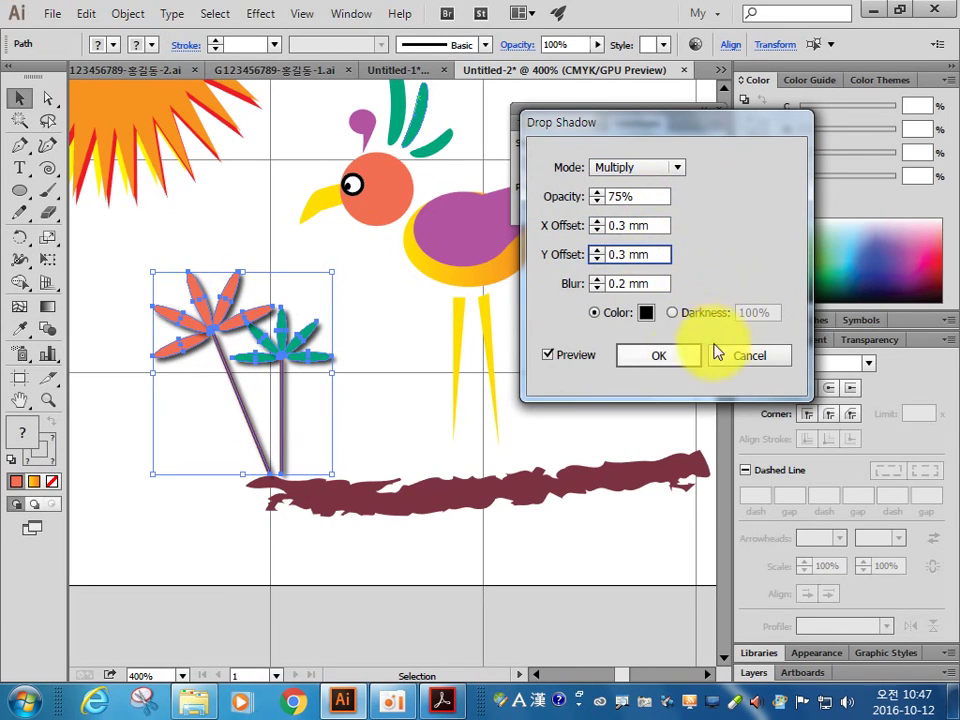
pyautogui.click(672, 355)
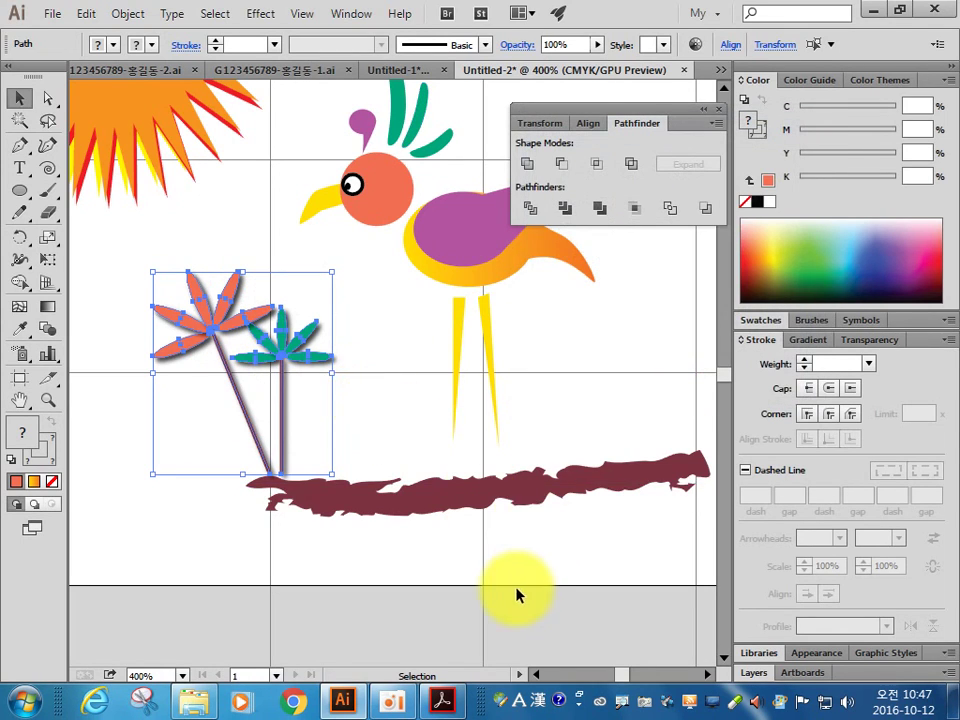
# Step: Reflect a copy of the two shadowed palms across a vertical axis through the middle of the ground, below the bird's legs
pyautogui.moveTo(456, 556); pyautogui.dragTo(387, 565)
pyautogui.click(19, 260)
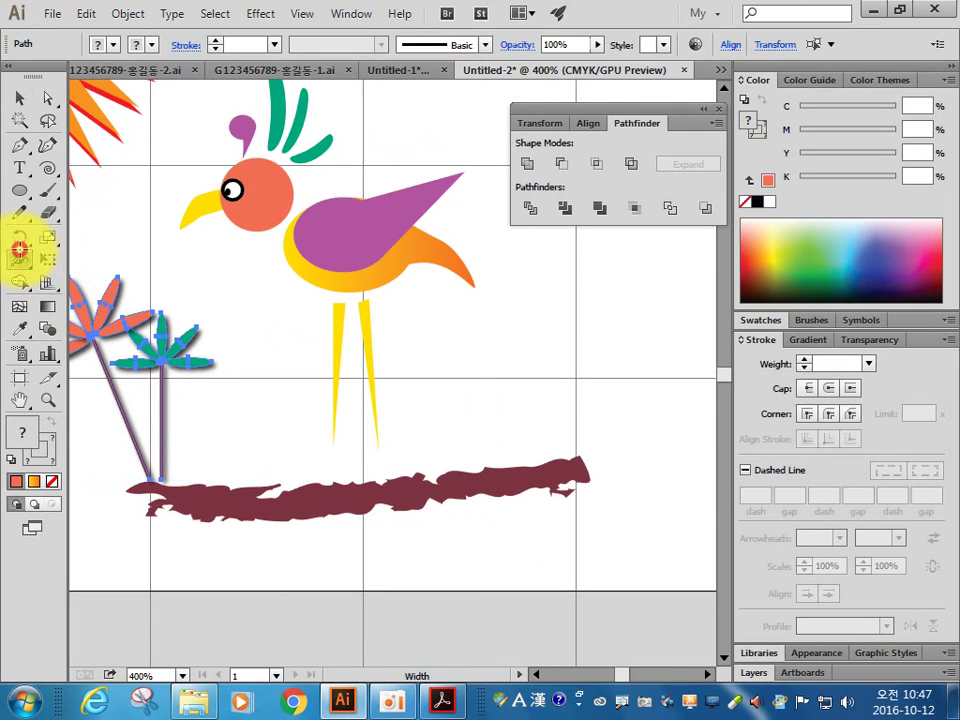
pyautogui.click(19, 238)
pyautogui.moveTo(21, 240); pyautogui.dragTo(95, 261)
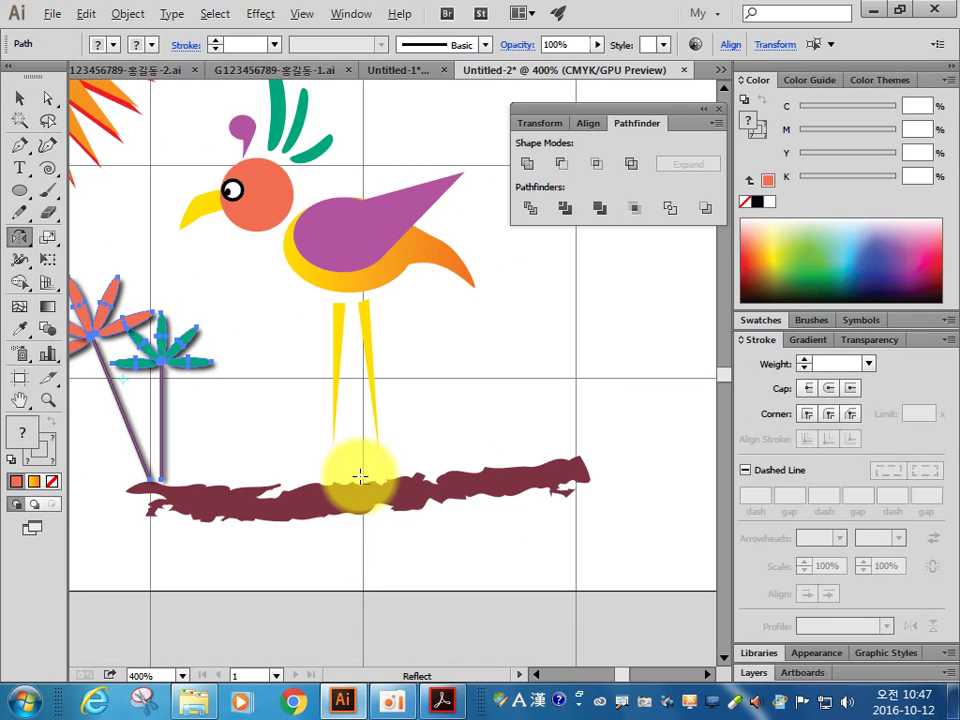
pyautogui.keyDown('alt'); pyautogui.click(360, 476); pyautogui.keyUp('alt')
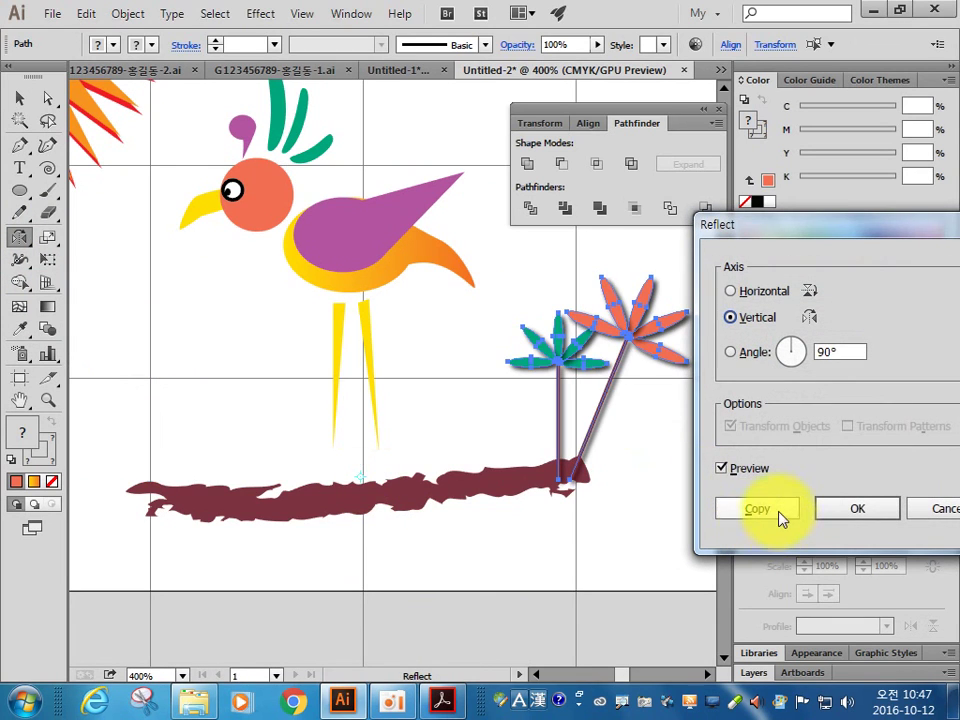
pyautogui.click(781, 517)
pyautogui.click(19, 97)
pyautogui.click(620, 563)
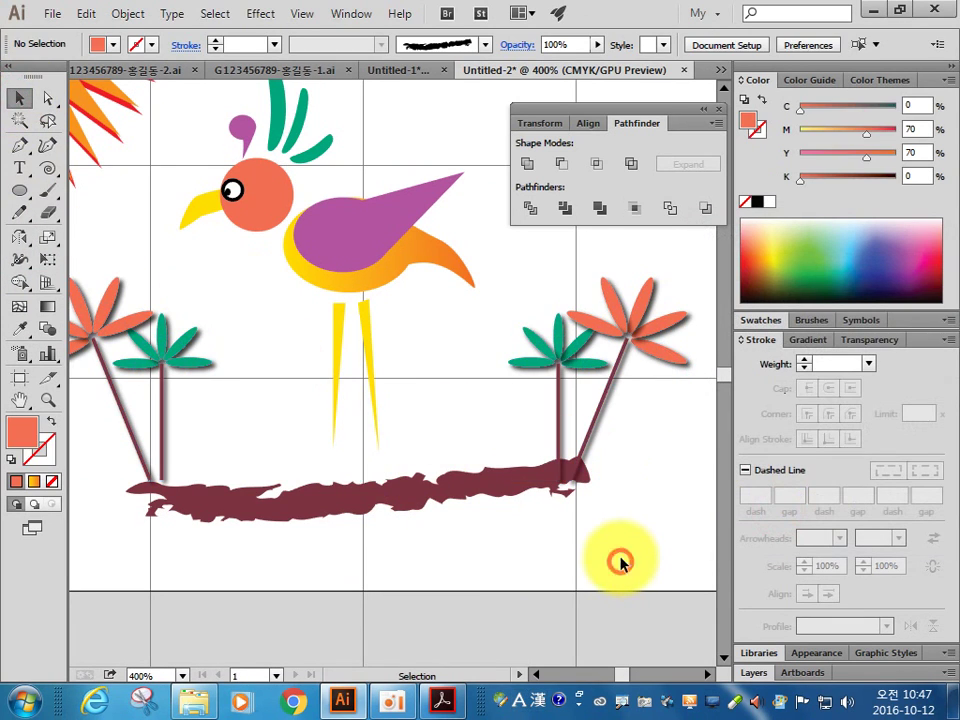
# Step: Bring the brown ground brush stroke to the front so it covers the bases of the palm trunks
pyautogui.click(392, 494)
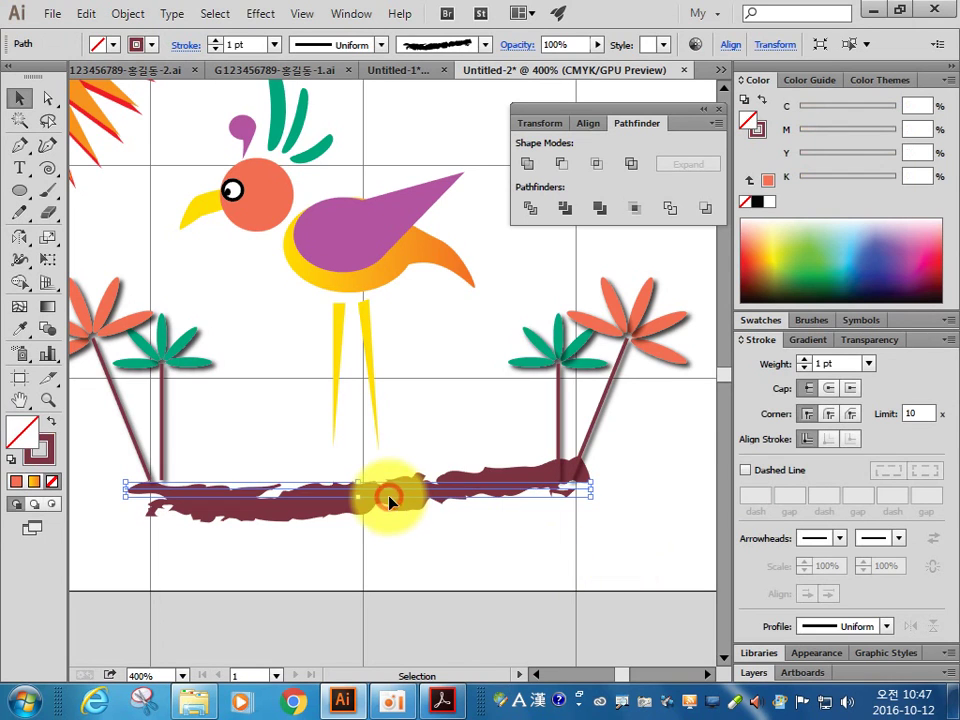
pyautogui.rightClick(395, 494)
pyautogui.moveTo(480, 459)
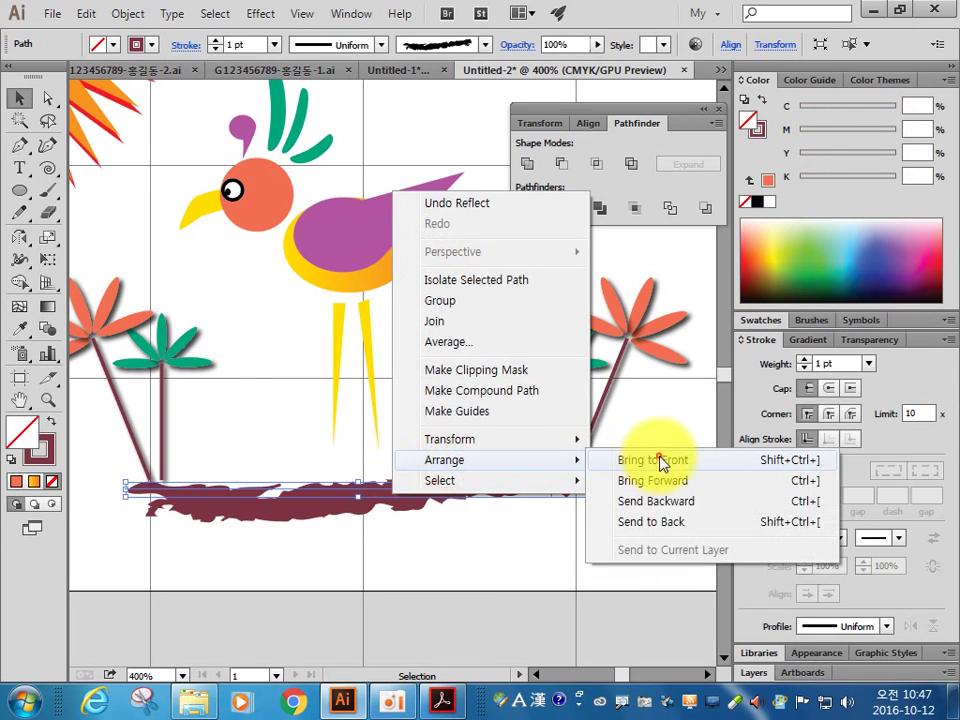
pyautogui.click(658, 459)
pyautogui.click(574, 542)
pyautogui.hotkey('ctrl', '-')
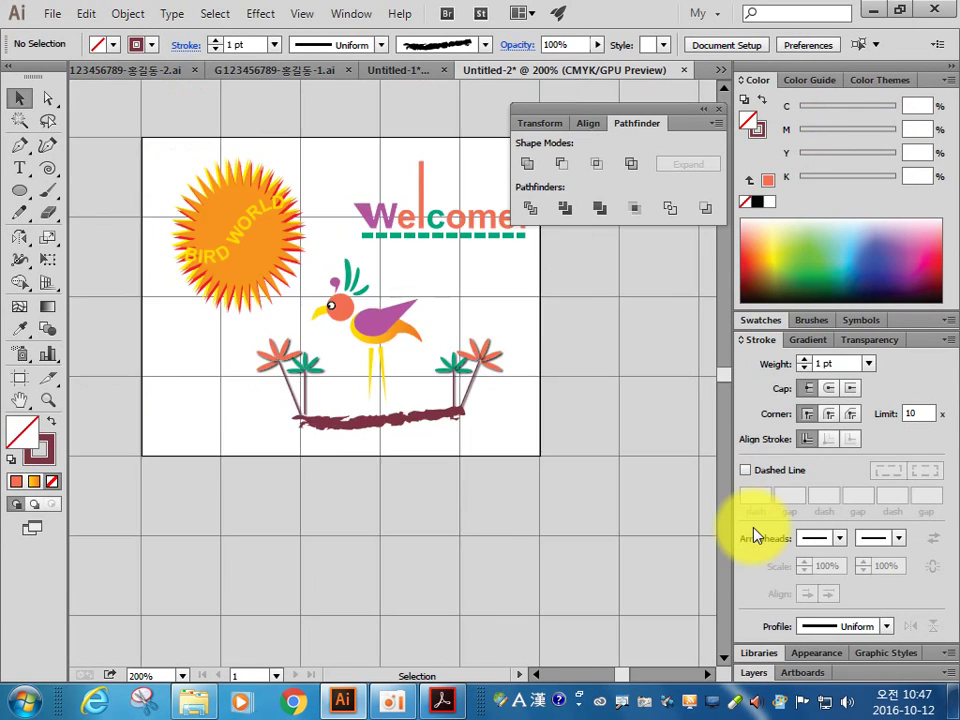
pyautogui.press('space')
pyautogui.moveTo(416, 454); pyautogui.dragTo(384, 522)
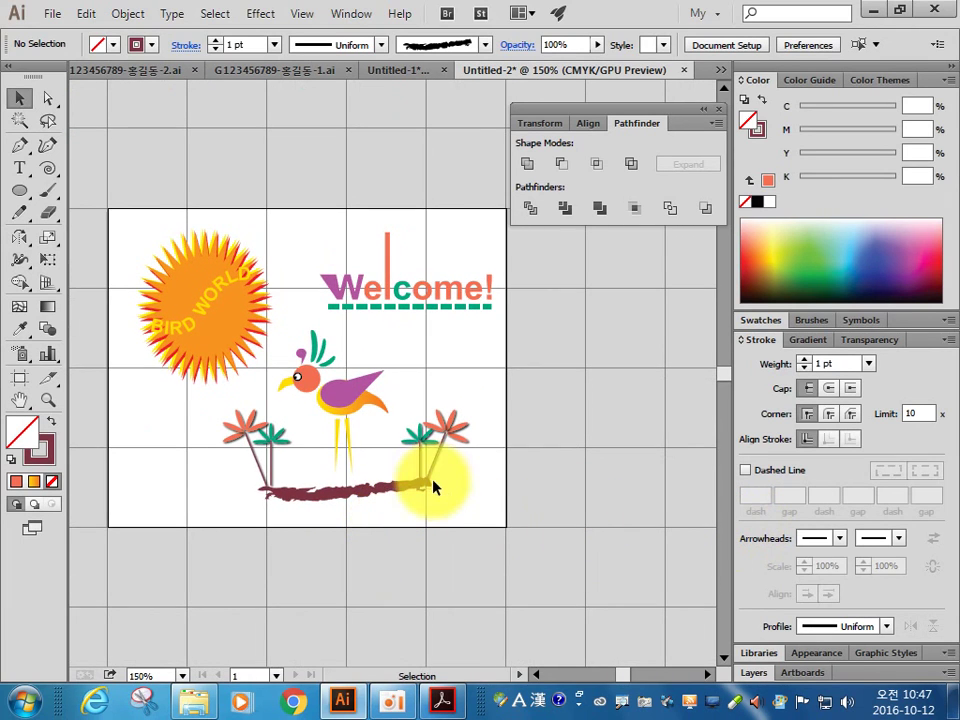